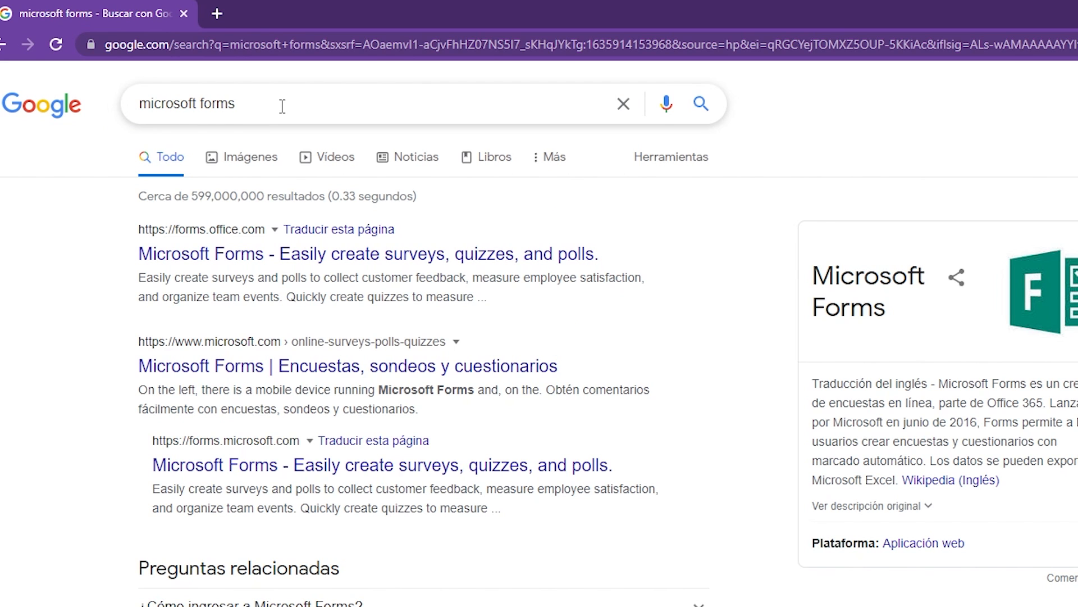
{"action": "left_click", "coordinate": [282, 105]}
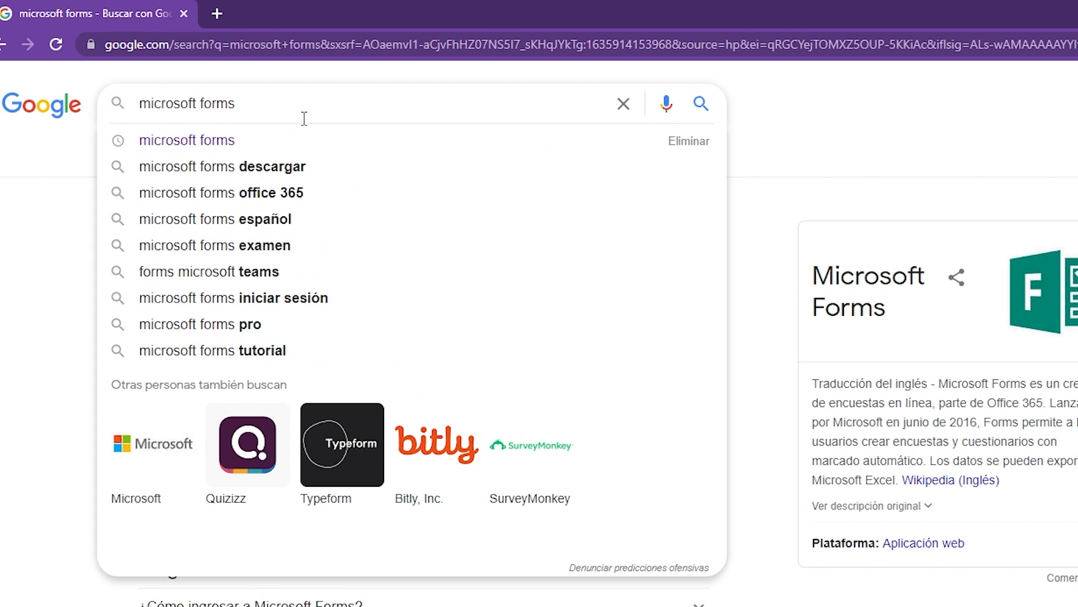
{"action": "left_click_drag", "start_coordinate": [267, 105], "coordinate": [94, 107]}
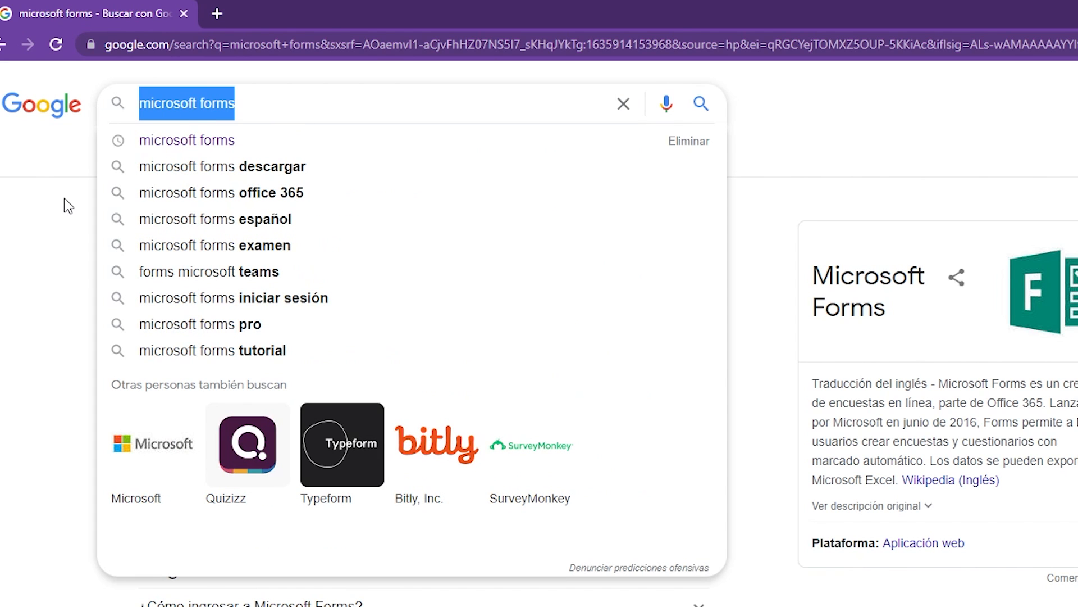
{"action": "left_click", "coordinate": [64, 198]}
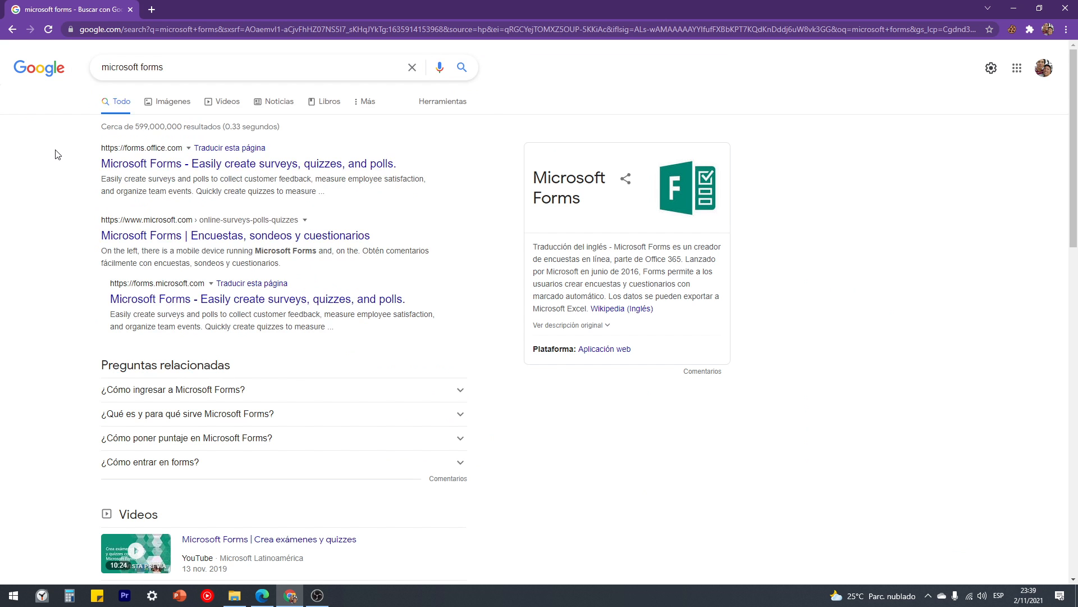
Open the Microsoft Forms site from the first search result and sign in, declining to stay signed in.
{"action": "left_click", "coordinate": [155, 165]}
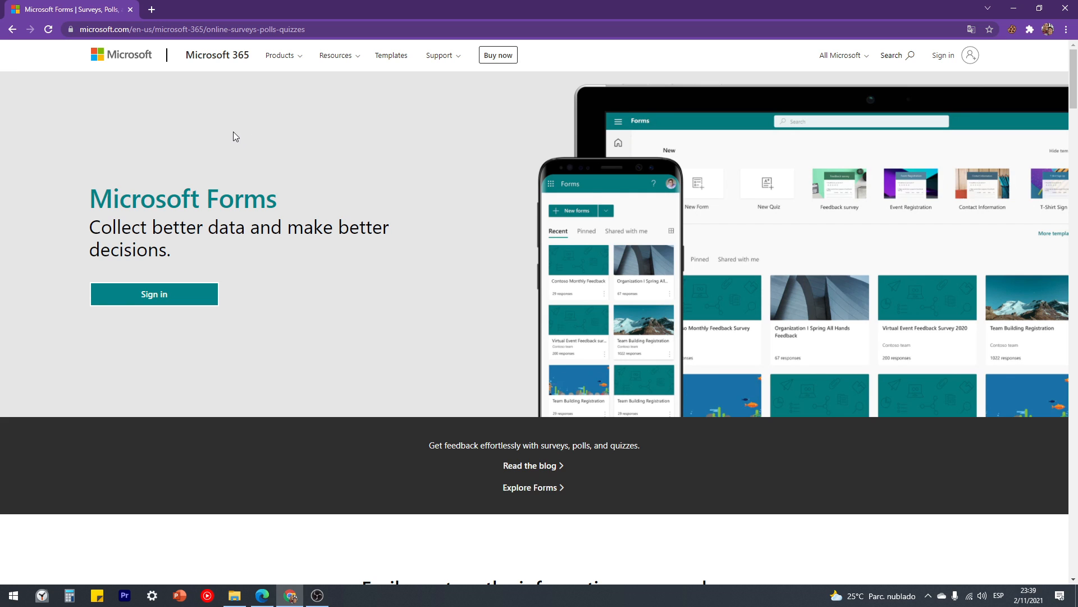
{"action": "left_click", "coordinate": [148, 298]}
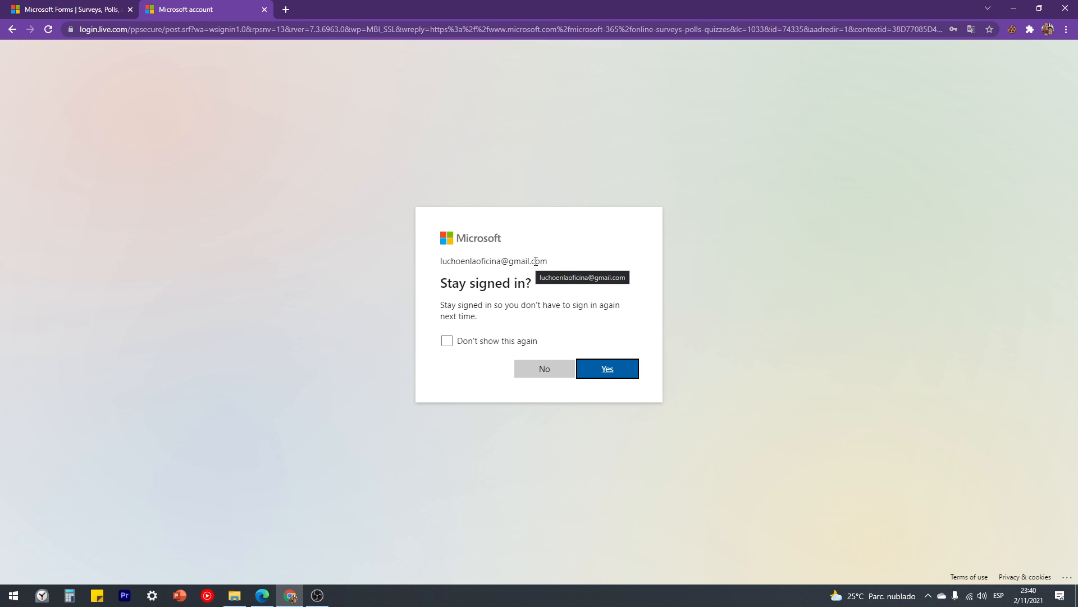
{"action": "left_click", "coordinate": [544, 370]}
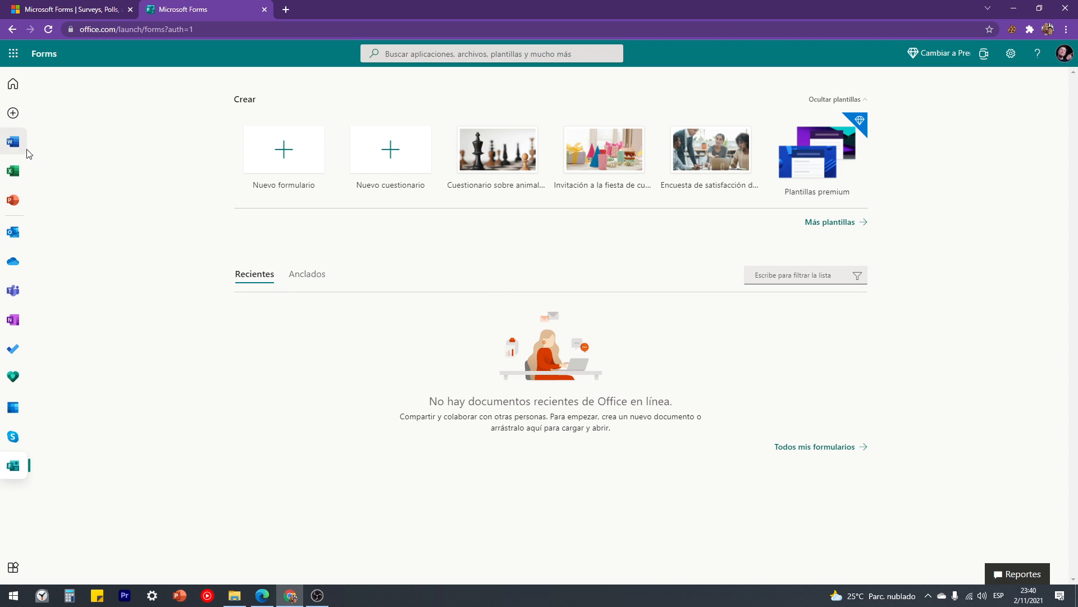
Look through the Word, Excel and PowerPoint start pages and return to the Forms start page.
{"action": "left_click", "coordinate": [13, 141]}
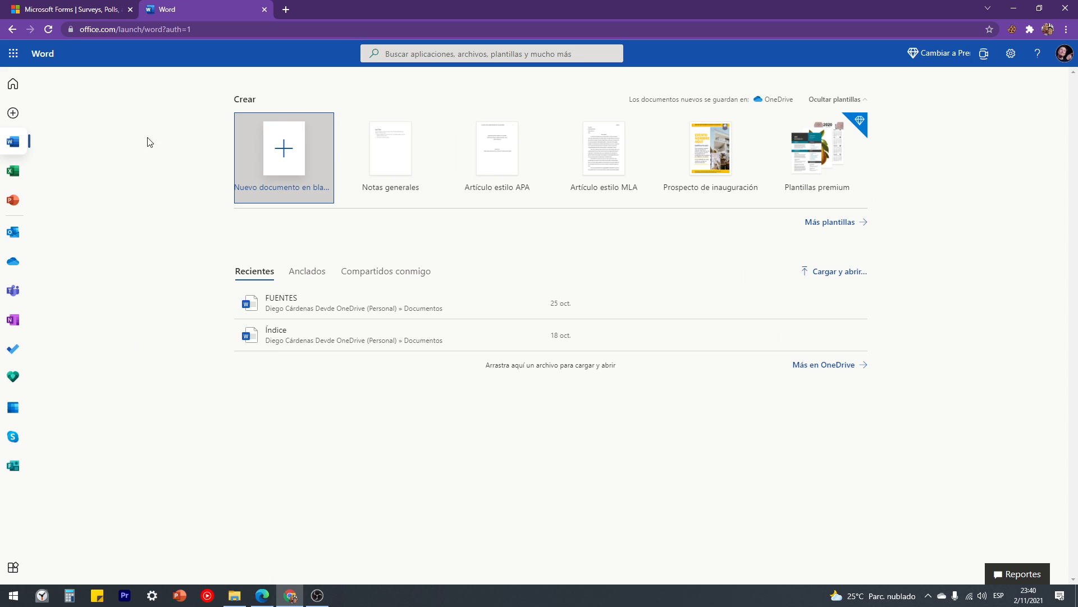
{"action": "left_click", "coordinate": [17, 170]}
{"action": "left_click", "coordinate": [13, 200]}
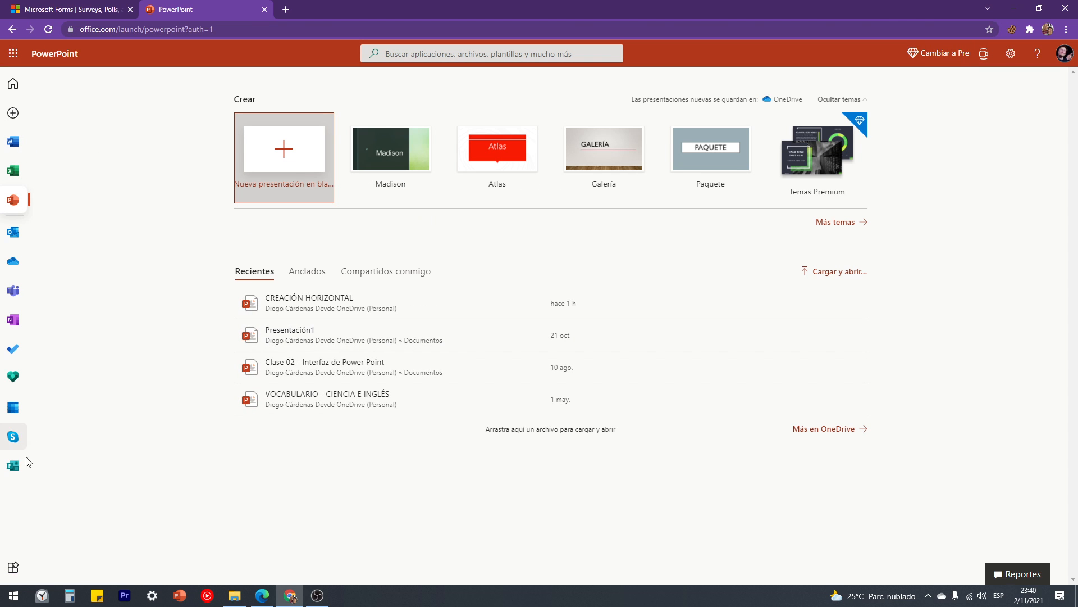
{"action": "left_click", "coordinate": [13, 465]}
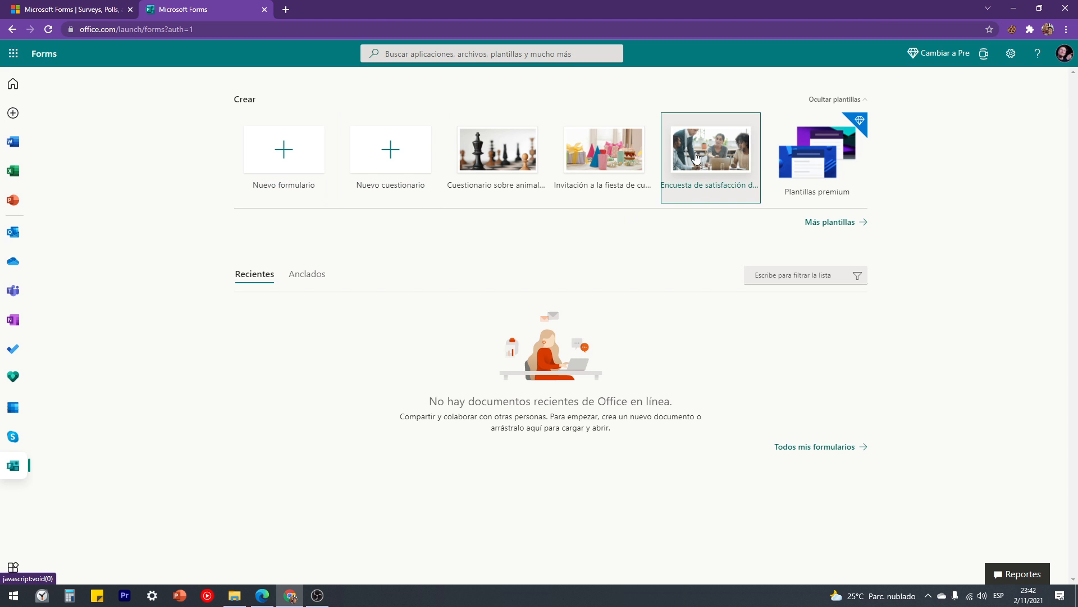
Browse the full gallery of form templates and return to the Forms start page.
{"action": "left_click", "coordinate": [830, 227]}
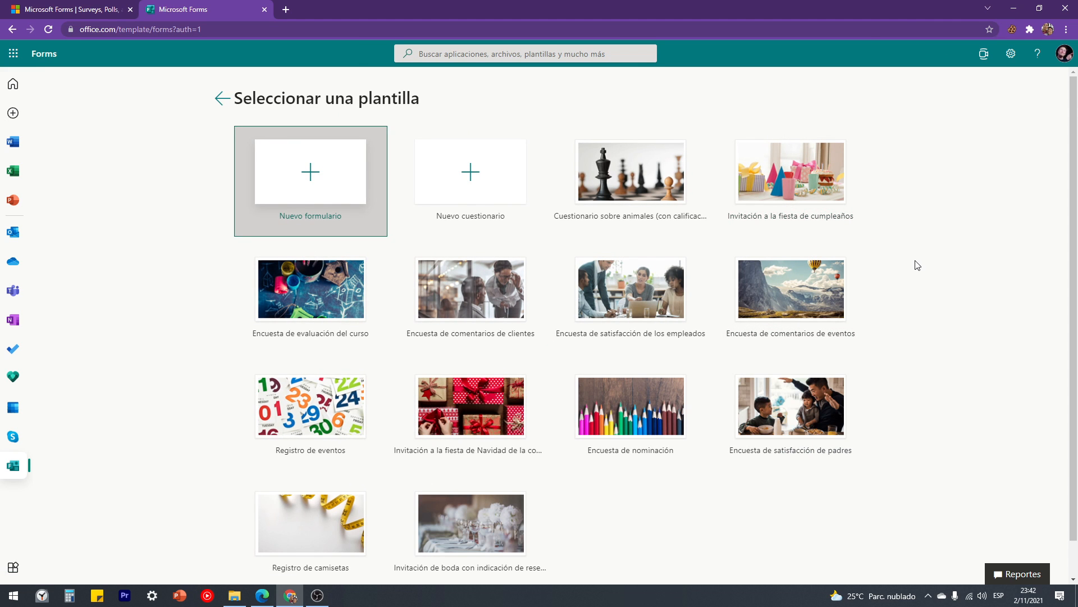
{"action": "scroll", "coordinate": [741, 155], "scroll_direction": "down", "scroll_amount": 1}
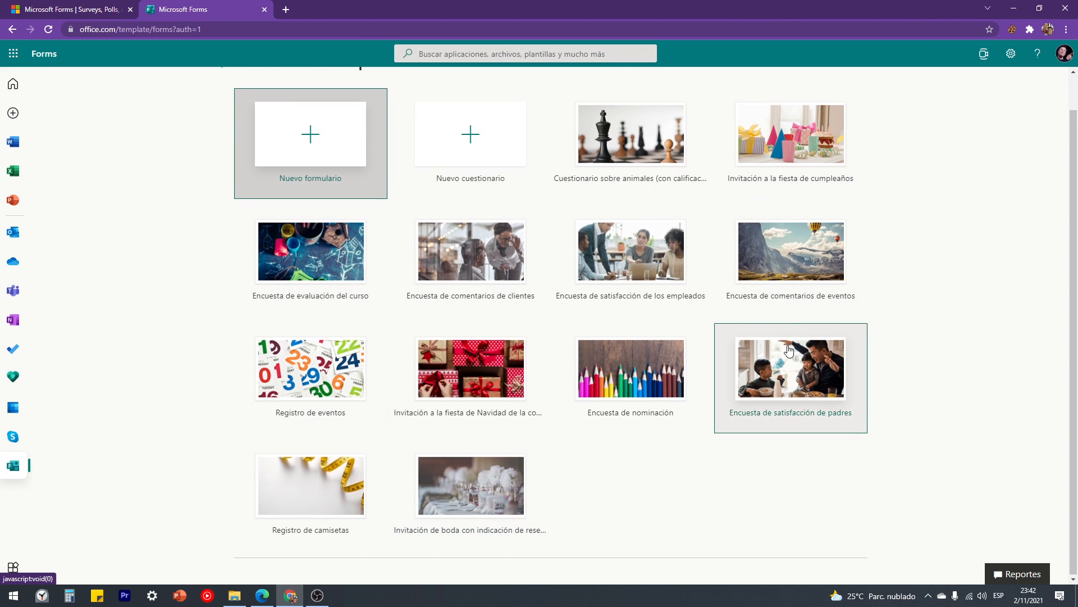
{"action": "scroll", "coordinate": [789, 350], "scroll_direction": "up", "scroll_amount": 1}
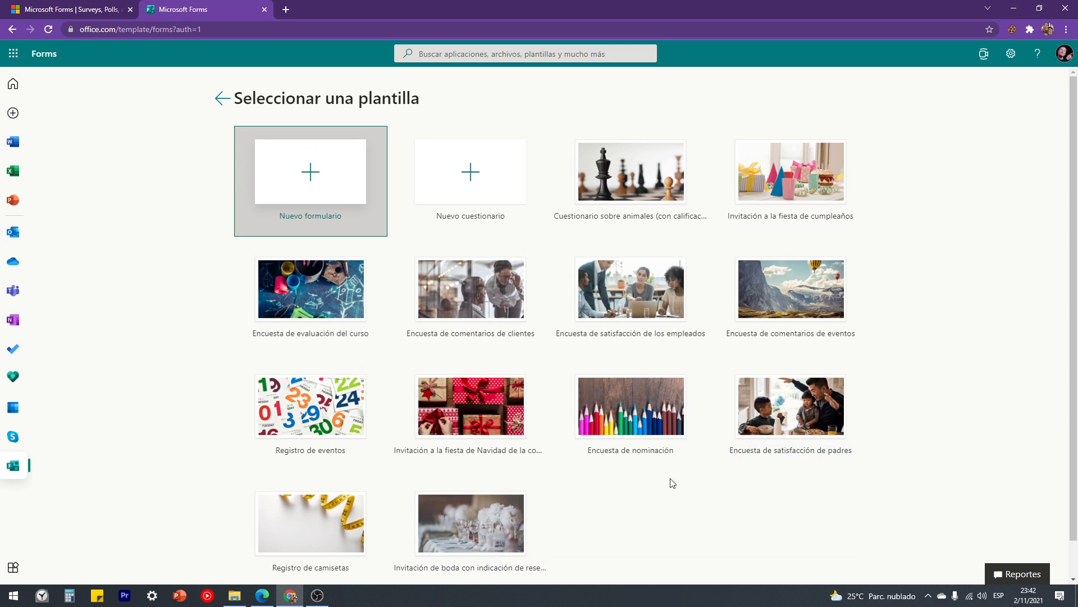
{"action": "left_click", "coordinate": [223, 100]}
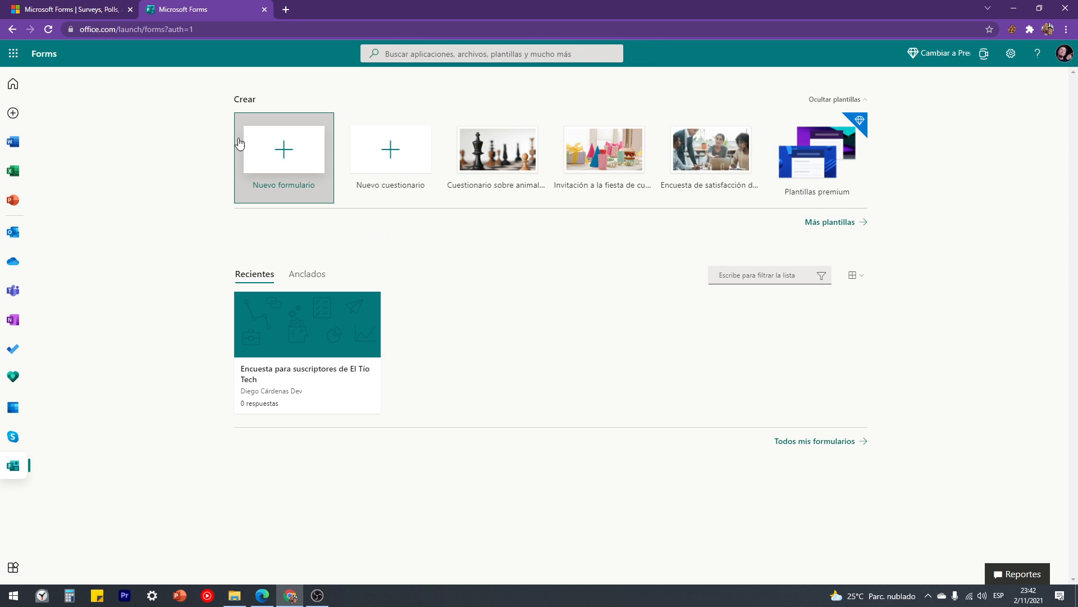
Create a new blank form and title it "Encuesta para suscriptores de El Tío Tech".
{"action": "left_click", "coordinate": [275, 164]}
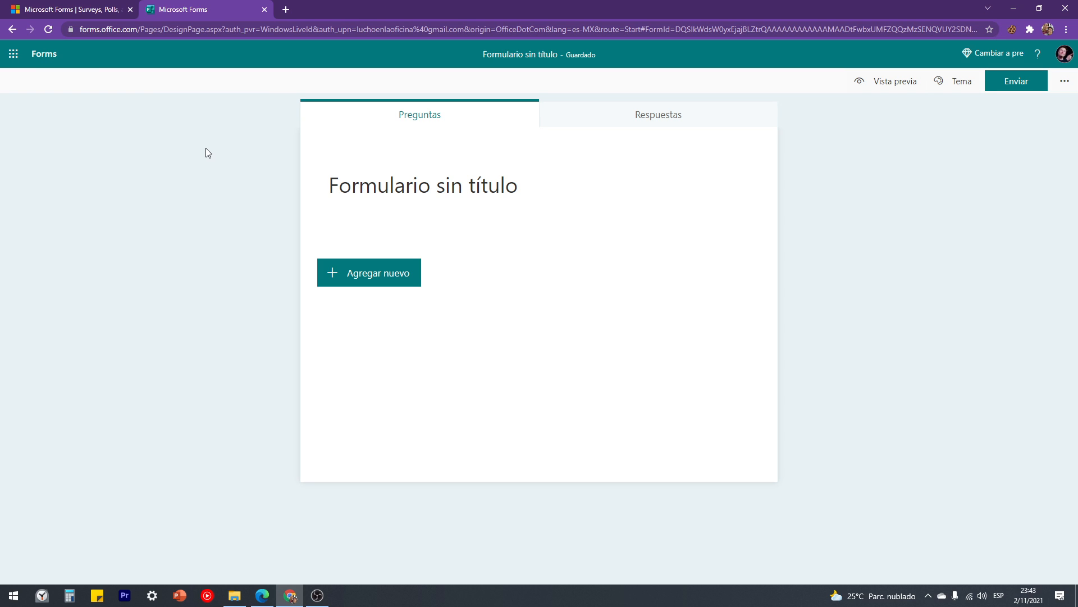
{"action": "left_click", "coordinate": [386, 189]}
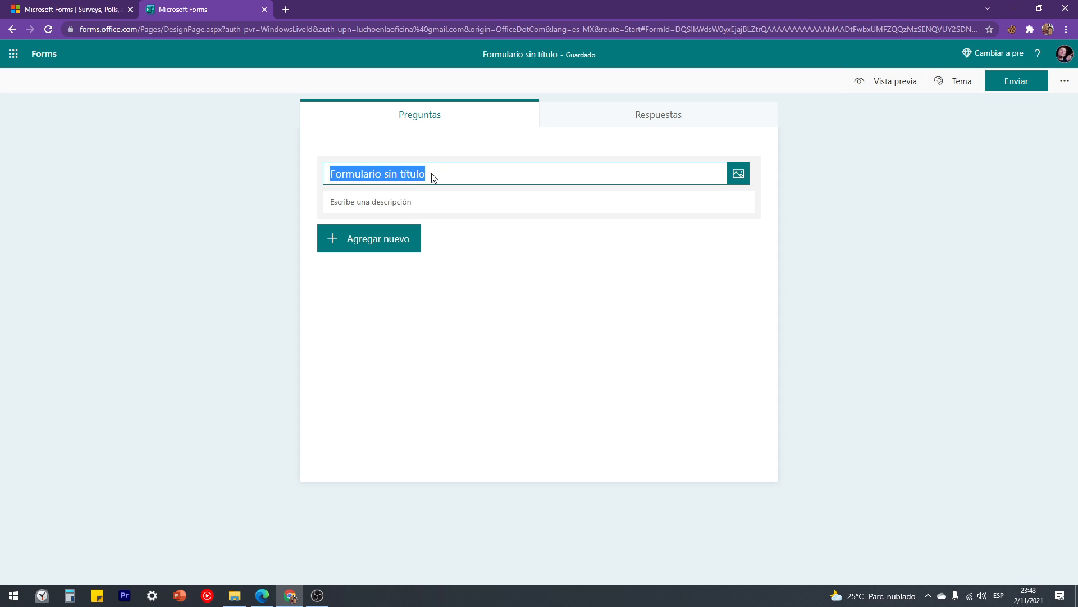
{"action": "type", "text": "Encuesta"}
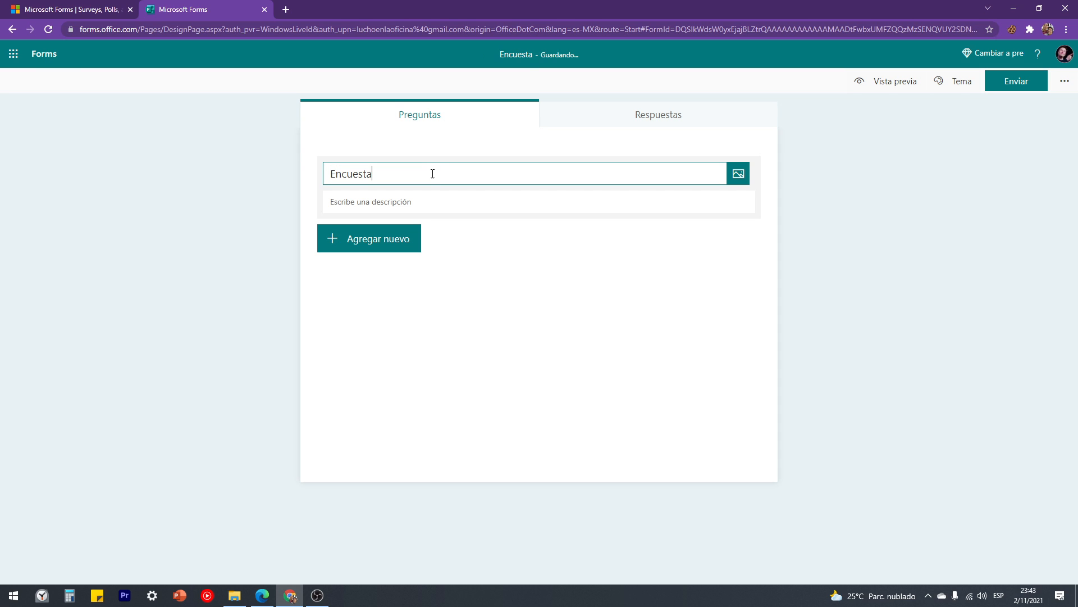
{"action": "type", "text": " para suscrip"}
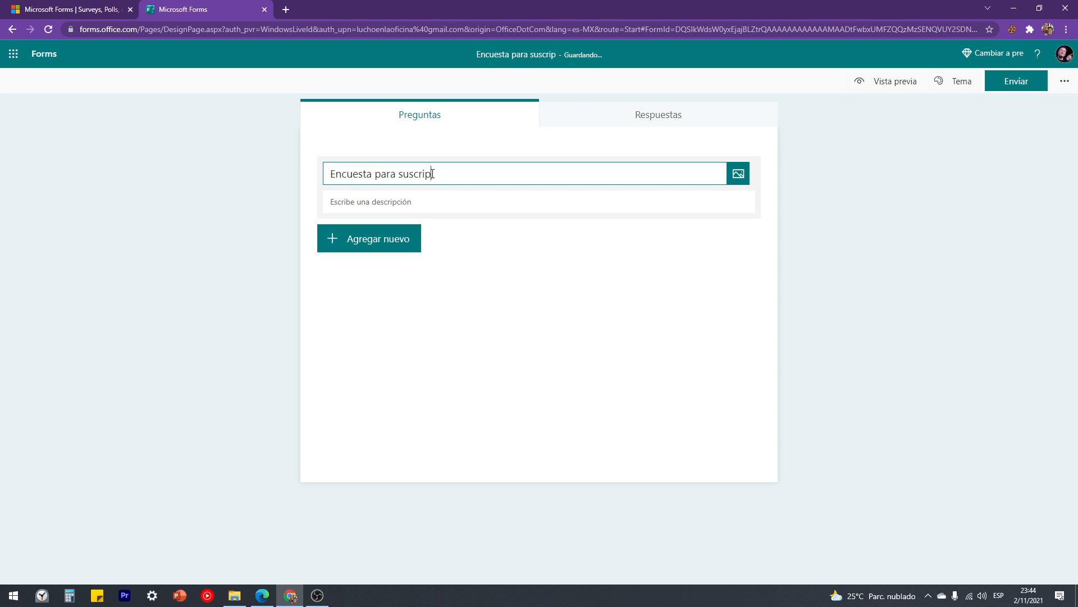
{"action": "type", "text": "tores de El Tío Tech"}
{"action": "key", "text": "Tab"}
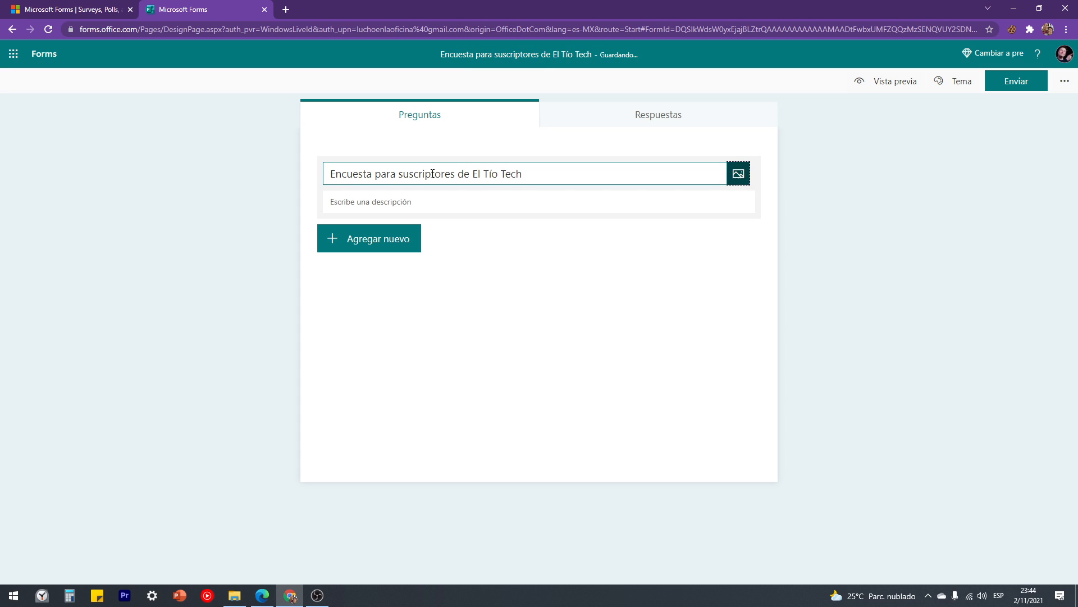
Give the form the description "Una serie de preguntas para conocerte mejor y traerte contenido de calidad.".
{"action": "left_click", "coordinate": [363, 200]}
{"action": "type", "text": "Una ser"}
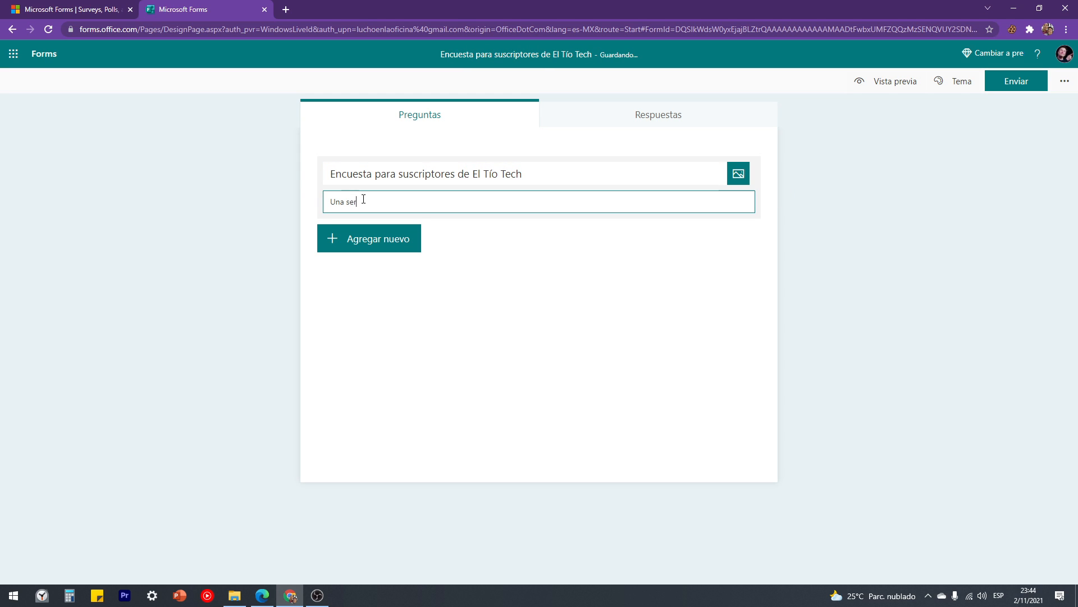
{"action": "type", "text": "ie de preguntas para conocerte mejor y tr"}
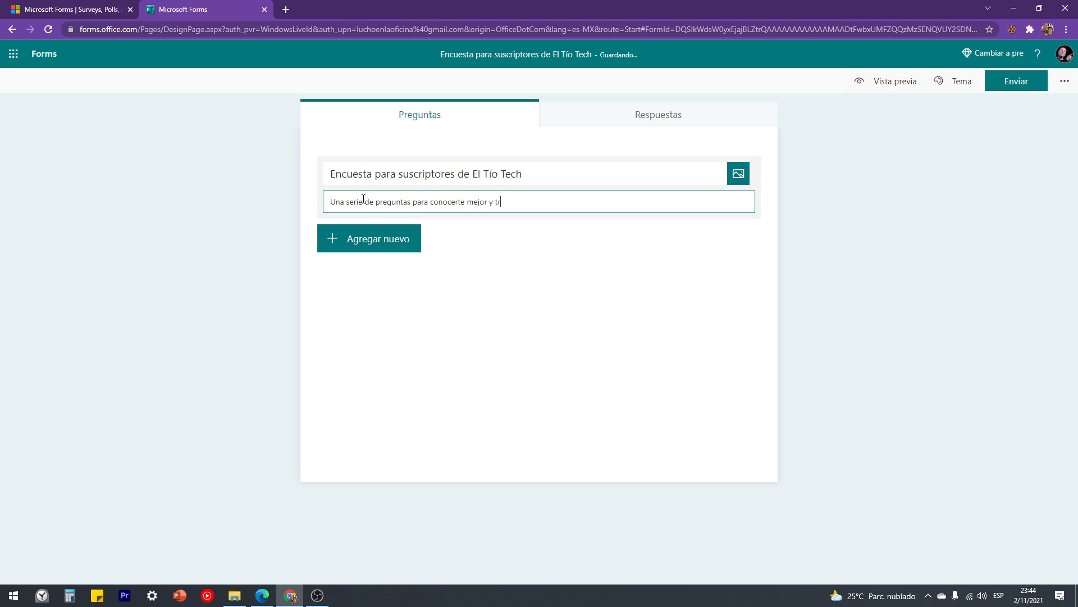
{"action": "type", "text": "aerte contenido de calidad."}
Upload the image "Logo Tío Tech" from the "ASSETS - El Tío Tech" folder as the form's header picture.
{"action": "left_click", "coordinate": [737, 178]}
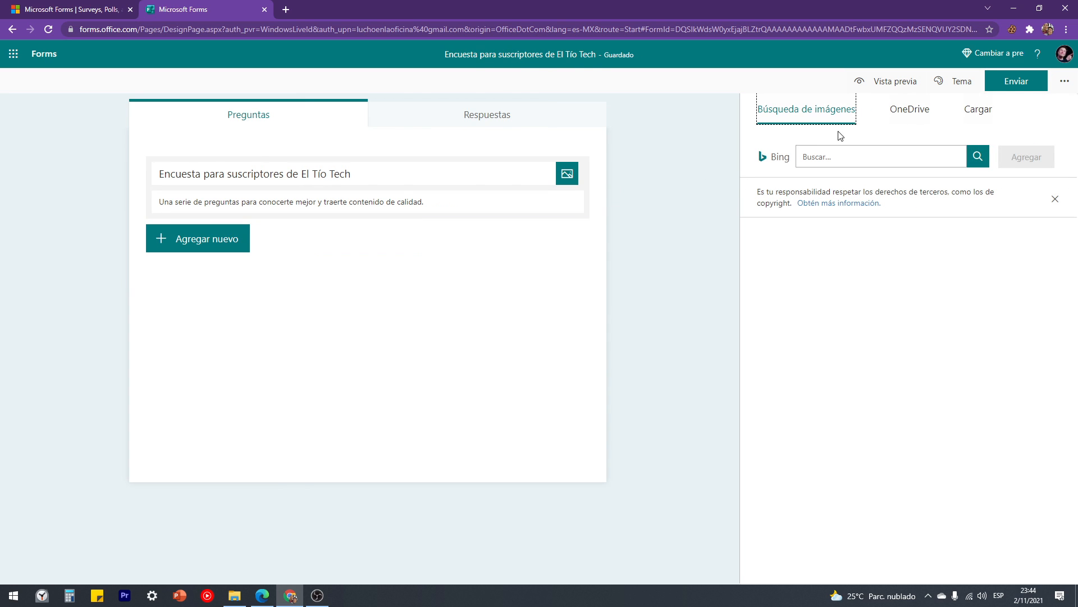
{"action": "left_click", "coordinate": [975, 110]}
{"action": "left_click_drag", "start_coordinate": [255, 8], "coordinate": [446, 106]}
{"action": "left_click", "coordinate": [247, 325]}
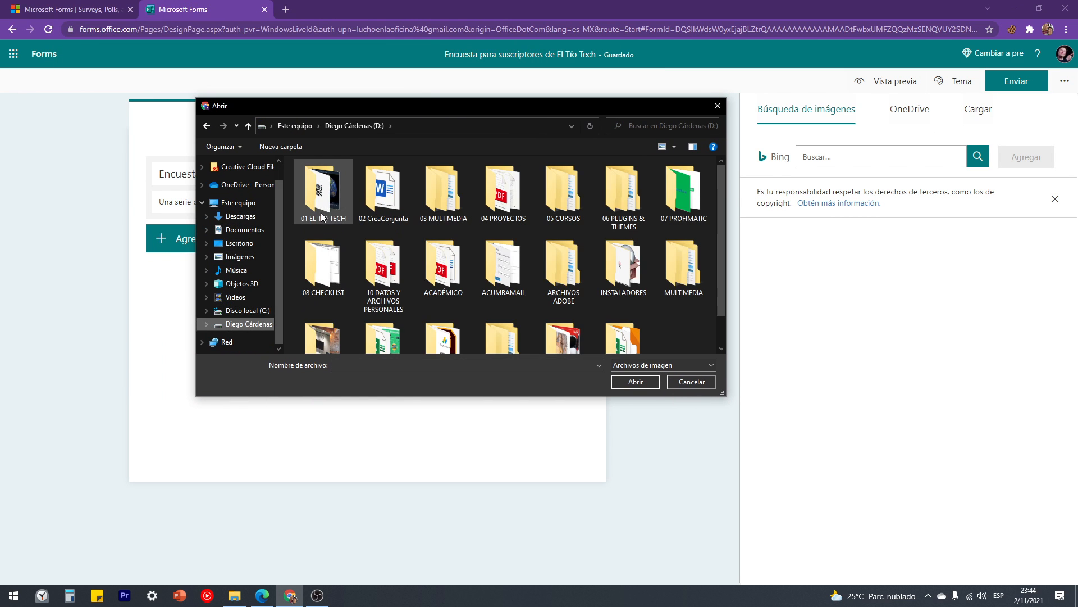
{"action": "double_click", "coordinate": [321, 206]}
{"action": "double_click", "coordinate": [325, 215]}
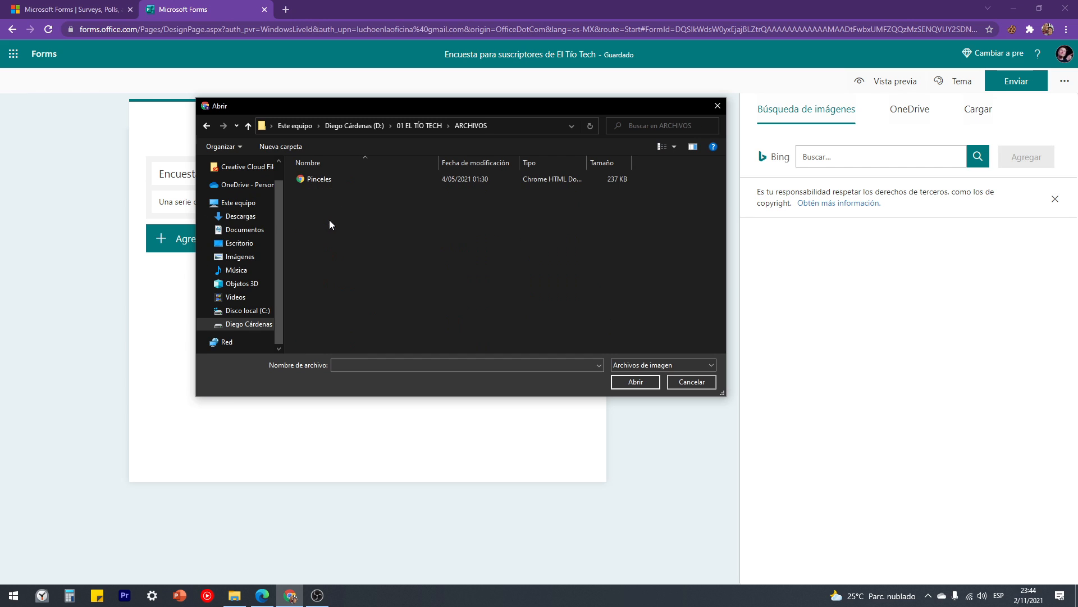
{"action": "left_click", "coordinate": [205, 125]}
{"action": "double_click", "coordinate": [307, 222]}
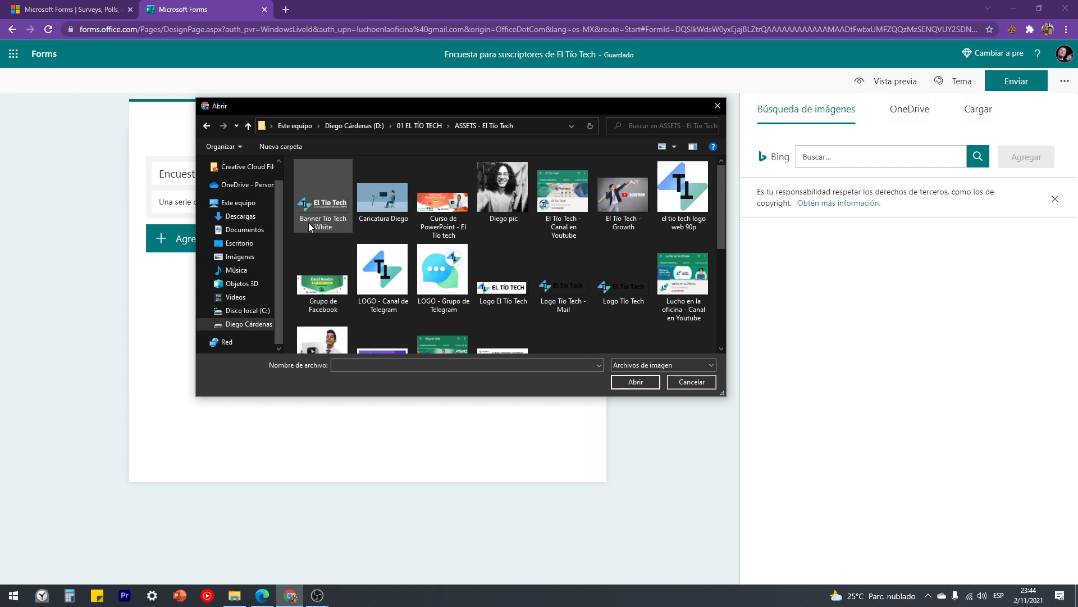
{"action": "scroll", "coordinate": [580, 250], "scroll_direction": "down", "scroll_amount": 1}
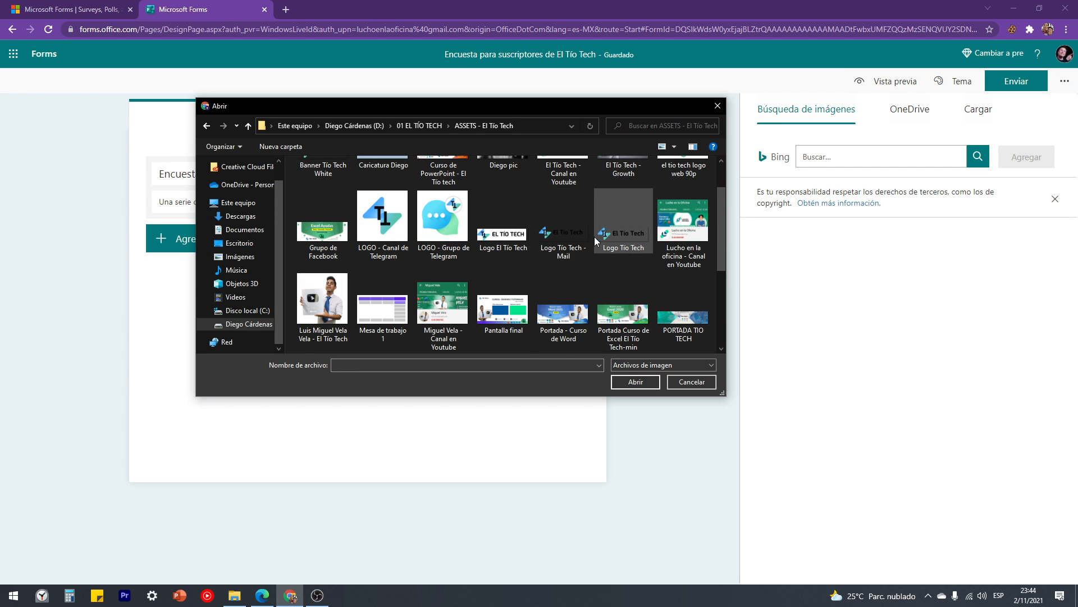
{"action": "left_click", "coordinate": [593, 237]}
{"action": "left_click", "coordinate": [635, 381]}
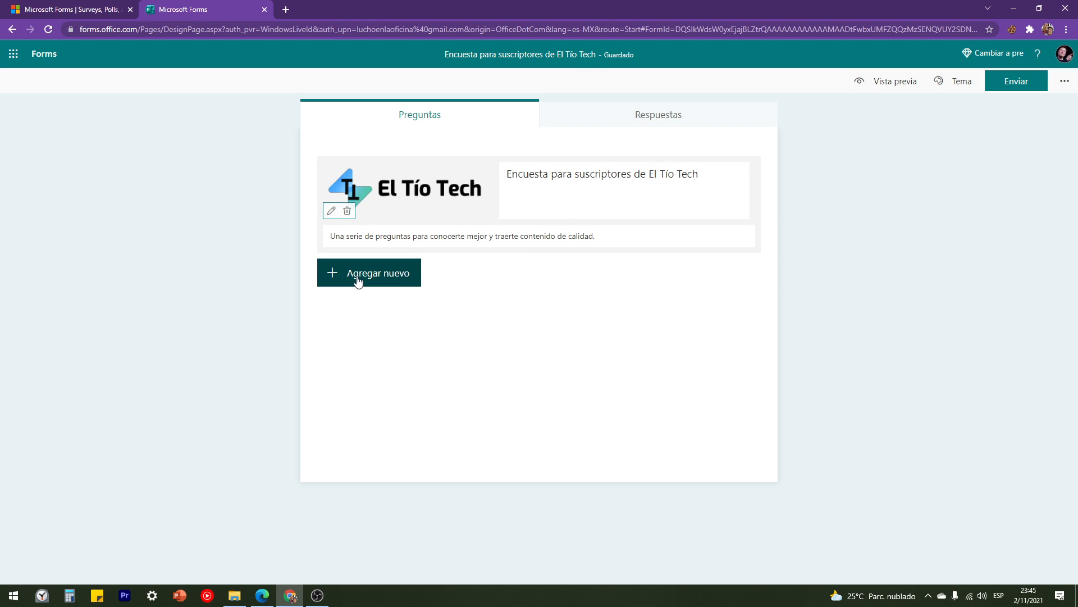
Add a choice question to the form and extend its answers with a third option and an "Otras" option.
{"action": "left_click", "coordinate": [382, 276]}
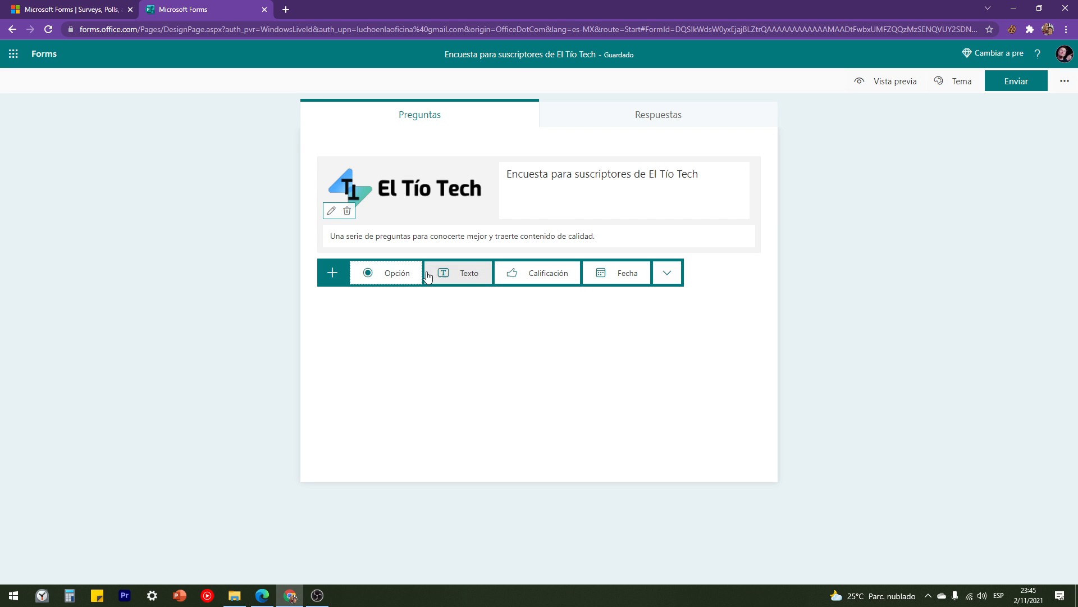
{"action": "left_click", "coordinate": [394, 273]}
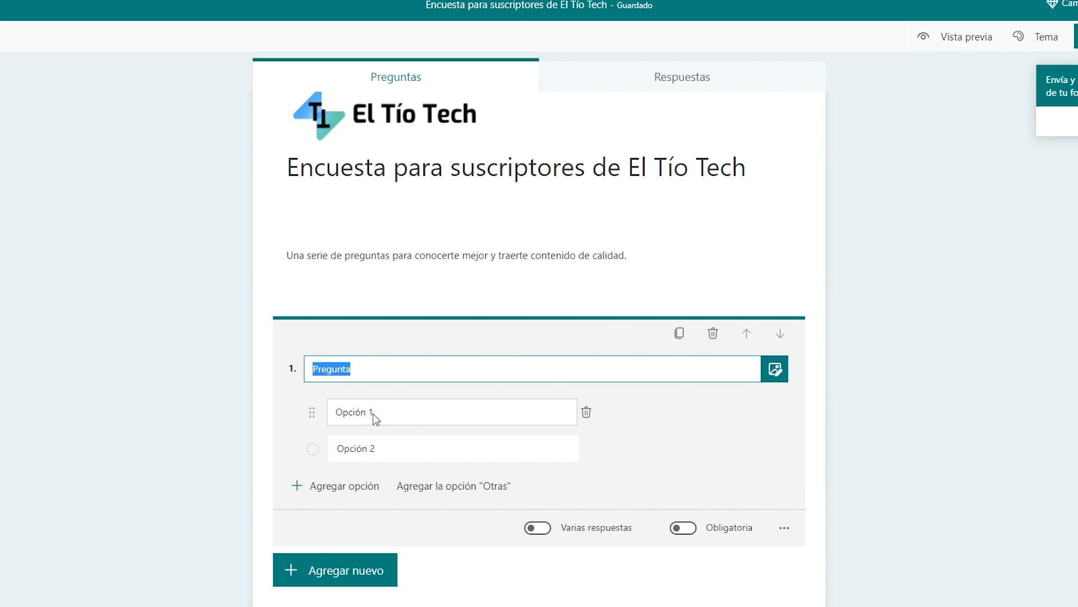
{"action": "left_click", "coordinate": [396, 453]}
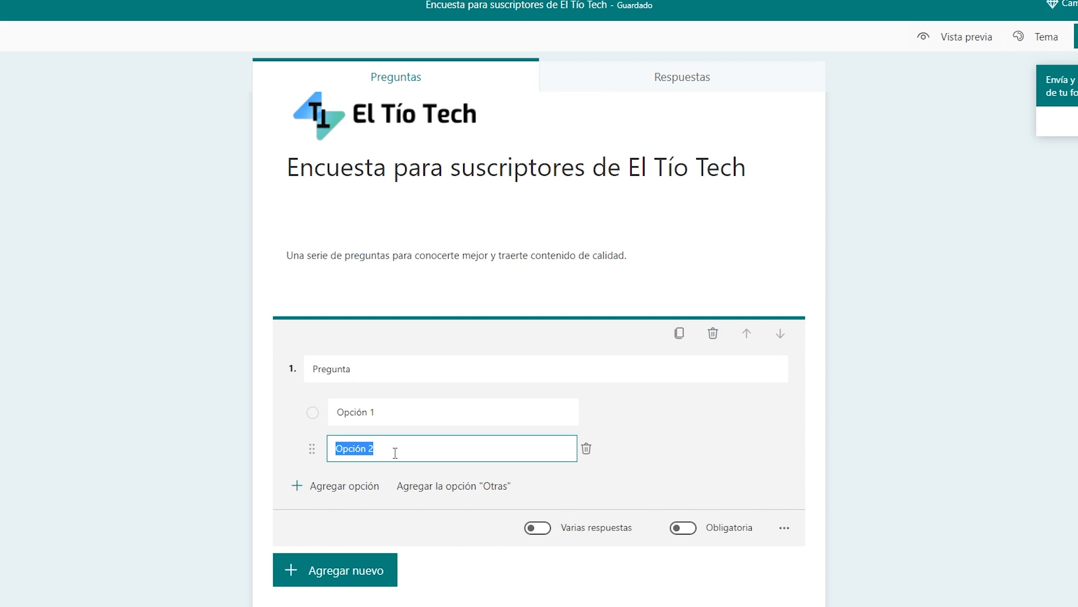
{"action": "left_click", "coordinate": [298, 486]}
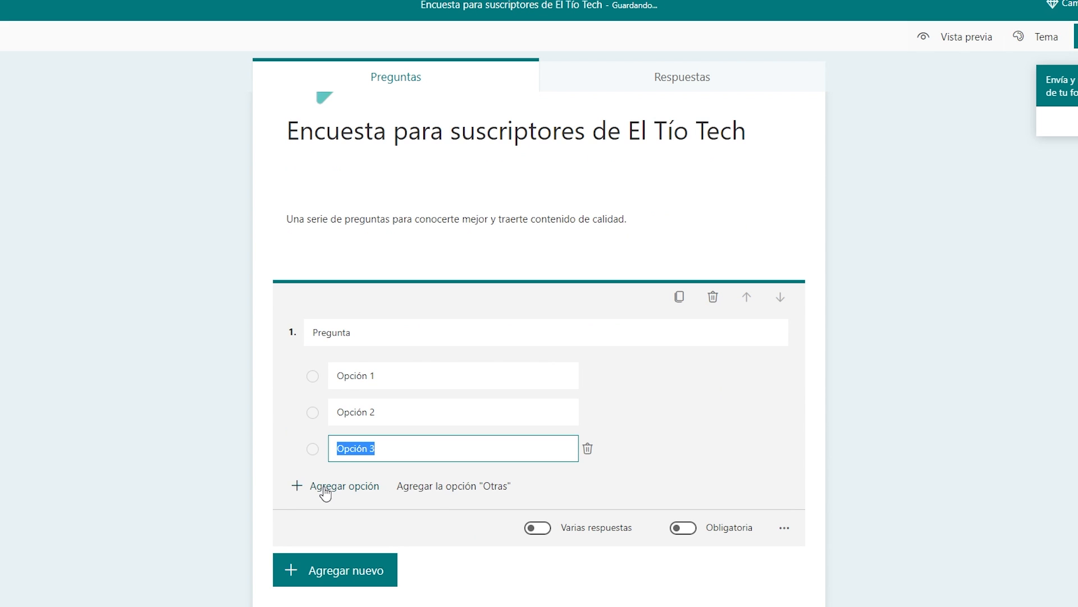
{"action": "left_click", "coordinate": [444, 490]}
{"action": "left_click", "coordinate": [362, 509]}
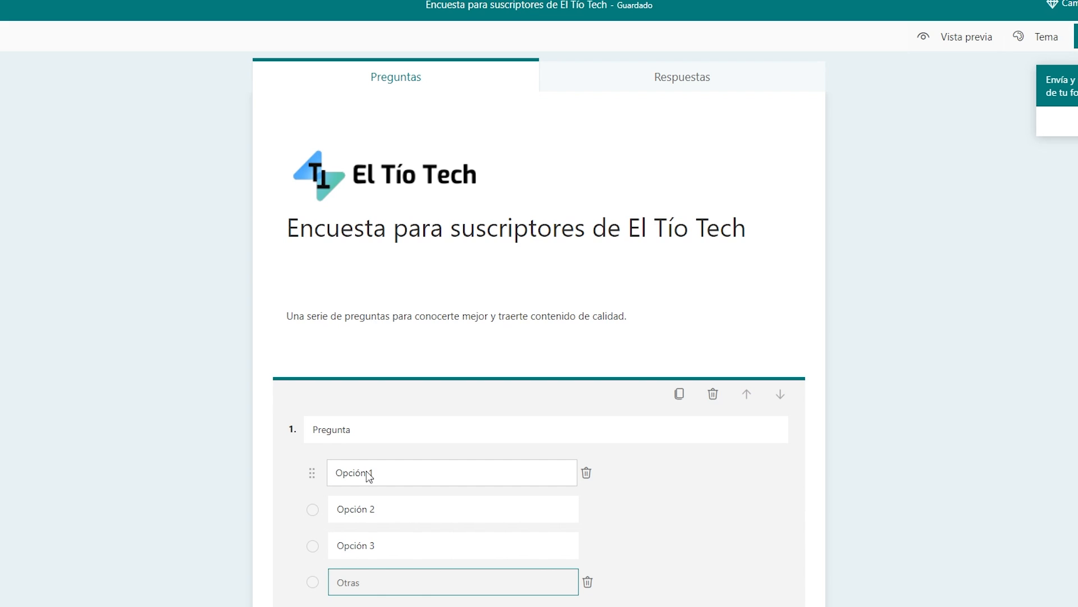
Word the first question as "¿Qué cursos has tomado en El Tío Tech?".
{"action": "scroll", "coordinate": [373, 461], "scroll_direction": "down", "scroll_amount": 1}
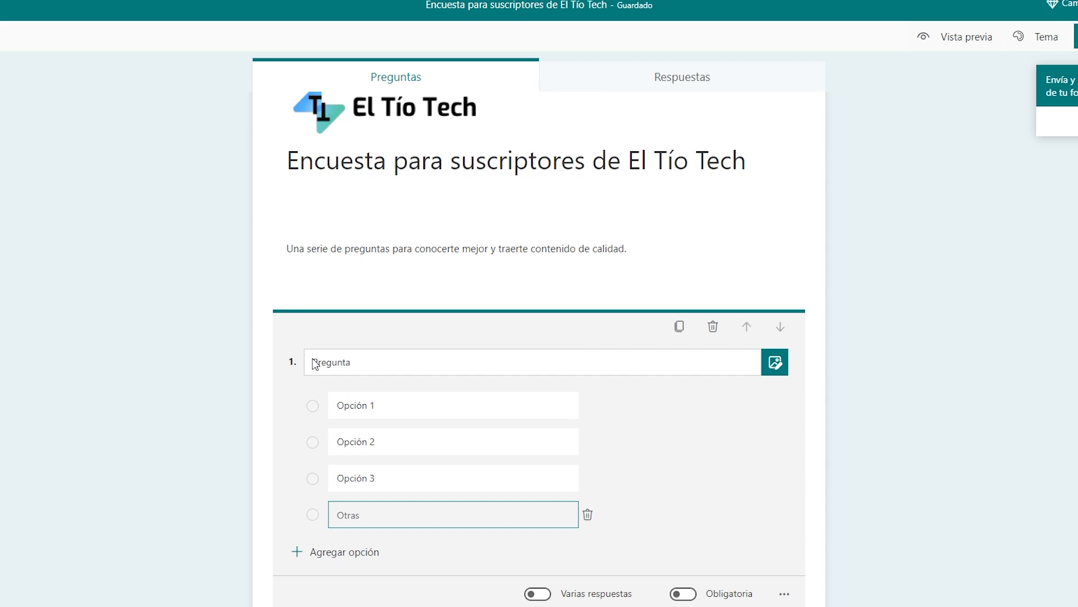
{"action": "scroll", "coordinate": [385, 318], "scroll_direction": "up", "scroll_amount": 1}
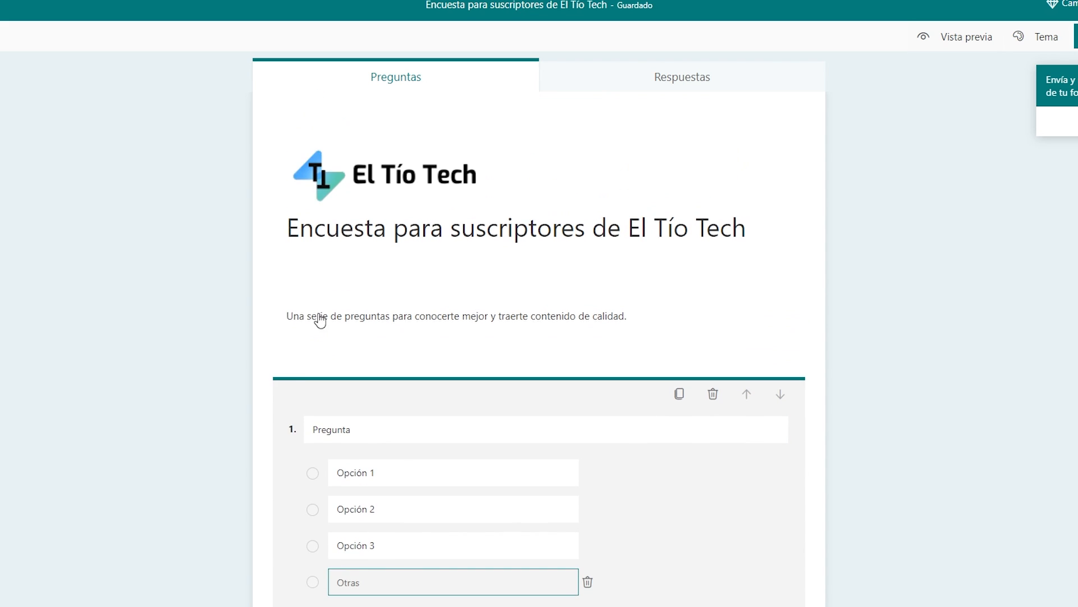
{"action": "scroll", "coordinate": [337, 348], "scroll_direction": "down", "scroll_amount": 1}
{"action": "left_click", "coordinate": [369, 368]}
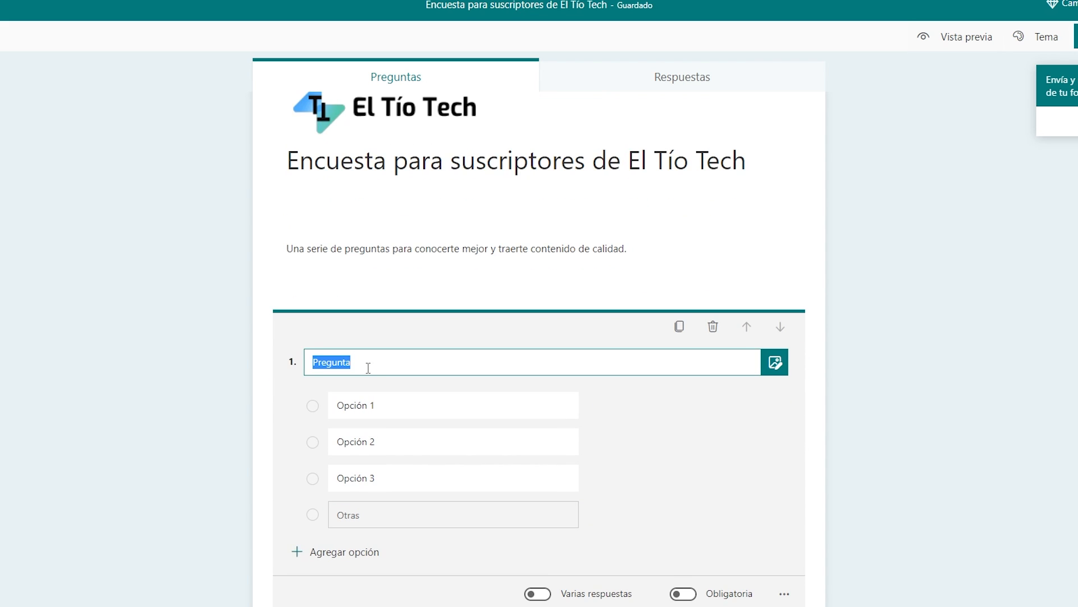
{"action": "scroll", "coordinate": [368, 367], "scroll_direction": "up", "scroll_amount": 1}
{"action": "type", "text": "¿Qu"}
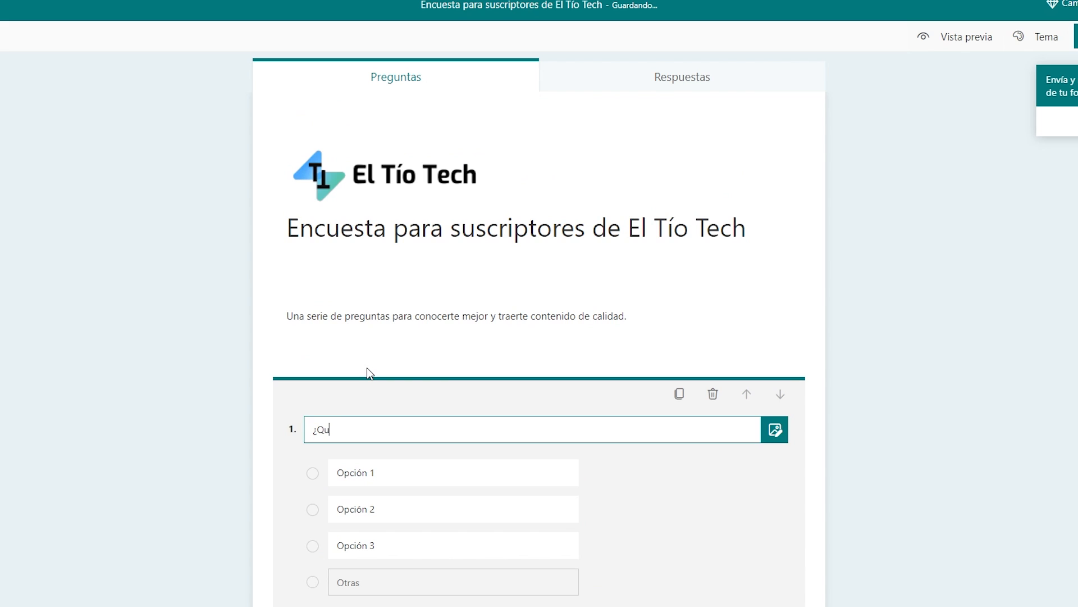
{"action": "type", "text": "é cursos has tomado en El Tío Tech?"}
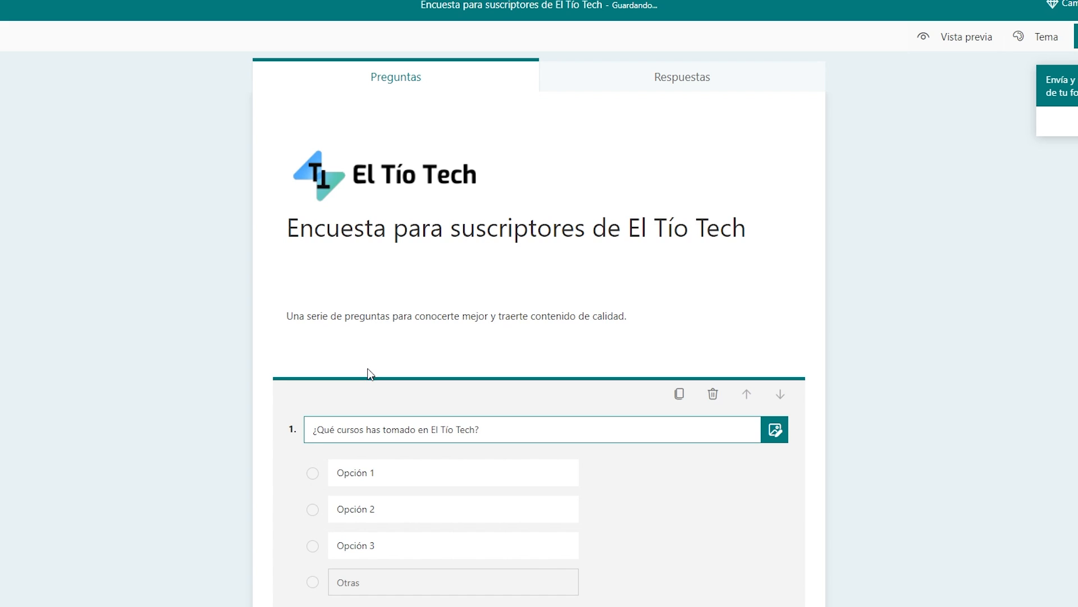
Fill the first question's three answer options with Excel, Word and PowerPoint, using the suggested answers for the last two.
{"action": "scroll", "coordinate": [367, 369], "scroll_direction": "down", "scroll_amount": 1}
{"action": "left_click", "coordinate": [383, 406]}
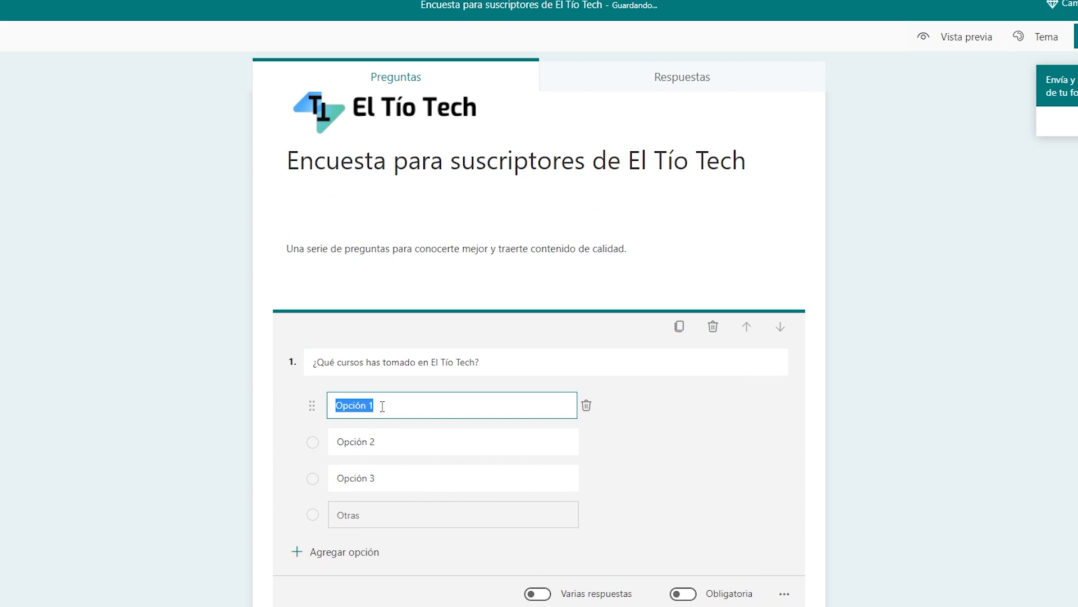
{"action": "scroll", "coordinate": [381, 344], "scroll_direction": "up", "scroll_amount": 1}
{"action": "type", "text": "Excel"}
{"action": "left_click", "coordinate": [379, 508]}
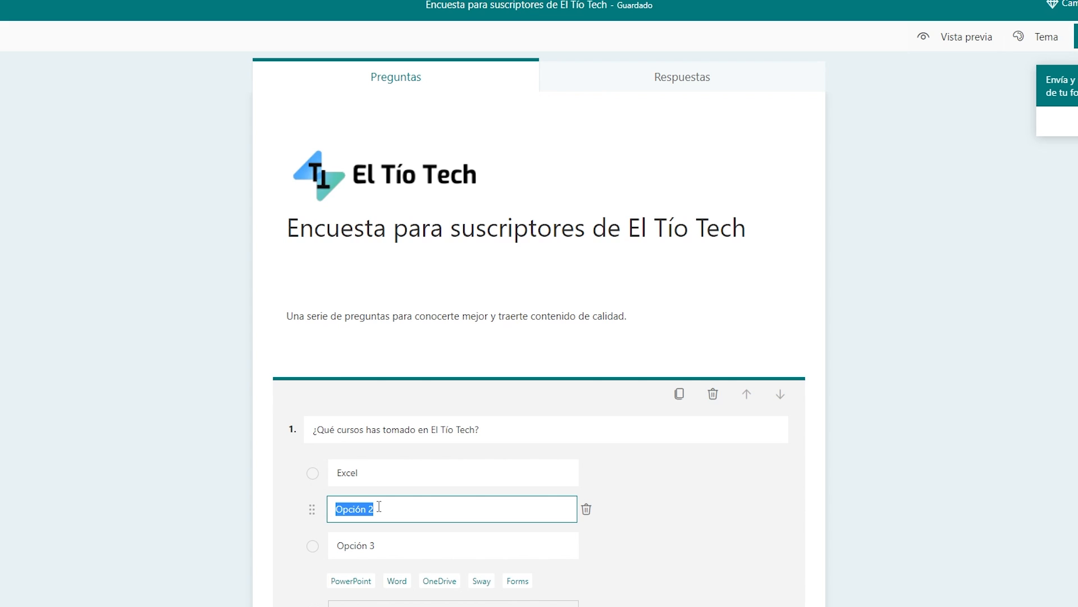
{"action": "scroll", "coordinate": [385, 477], "scroll_direction": "down", "scroll_amount": 2}
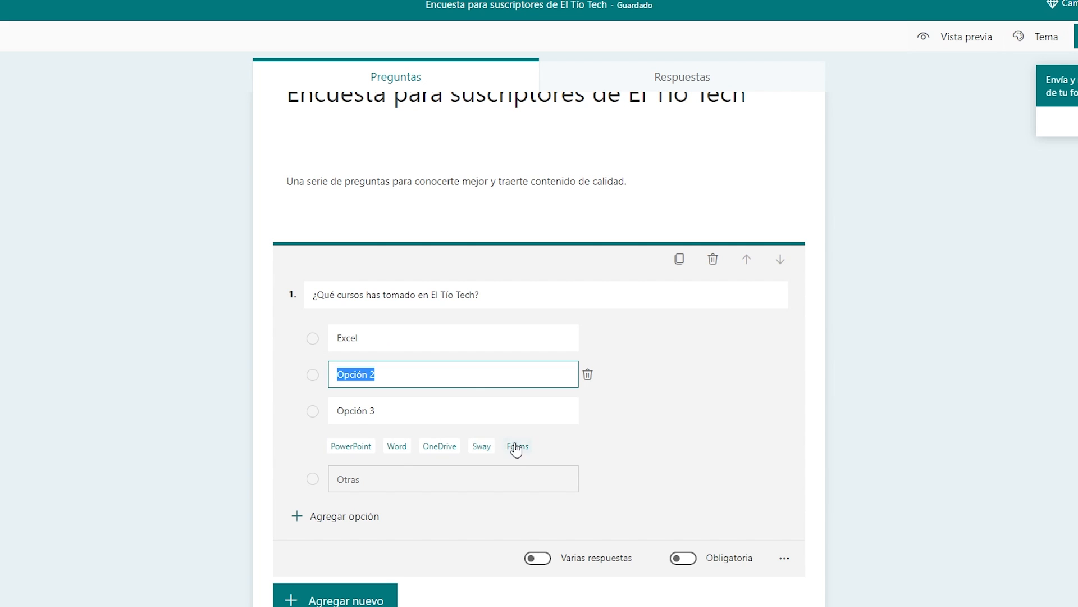
{"action": "left_click", "coordinate": [398, 453]}
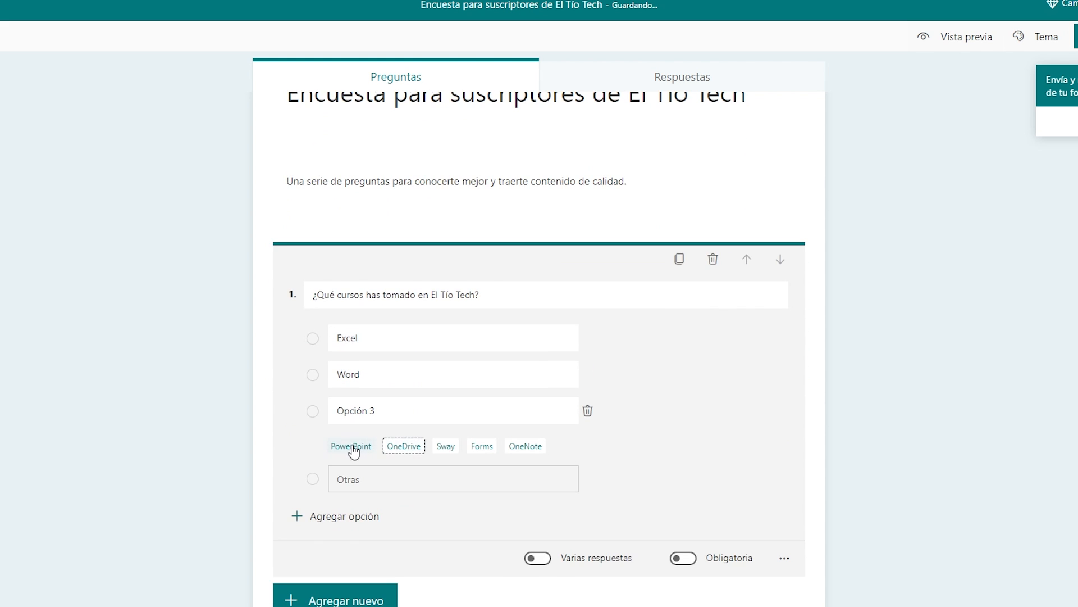
{"action": "left_click", "coordinate": [351, 446]}
{"action": "scroll", "coordinate": [311, 472], "scroll_direction": "down", "scroll_amount": 2}
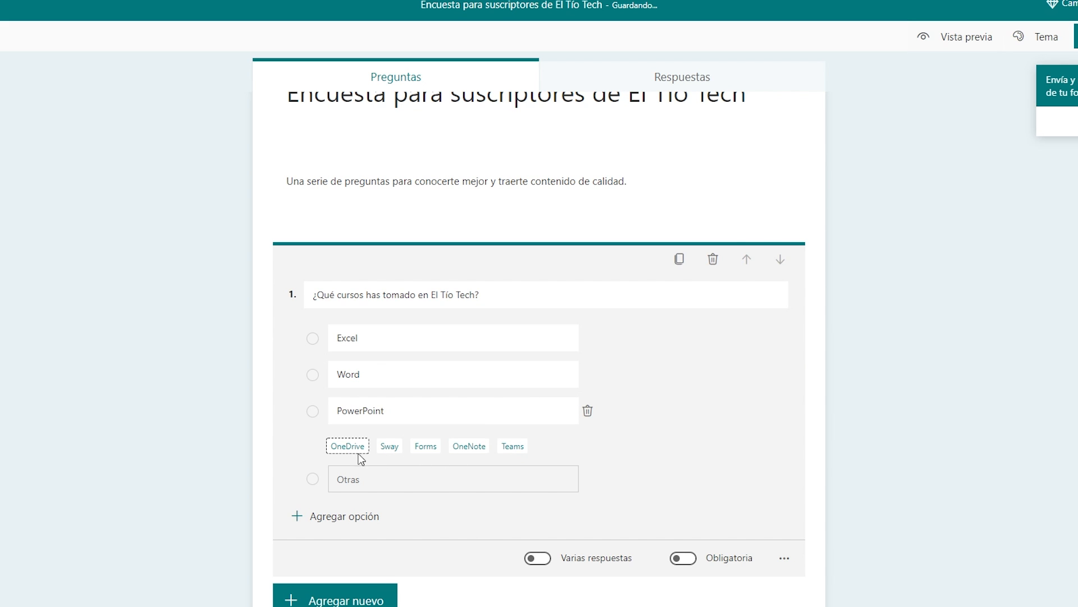
Make the question about courses taken mandatory and allow several answers to it.
{"action": "scroll", "coordinate": [340, 459], "scroll_direction": "up", "scroll_amount": 2}
{"action": "scroll", "coordinate": [461, 468], "scroll_direction": "down", "scroll_amount": 1}
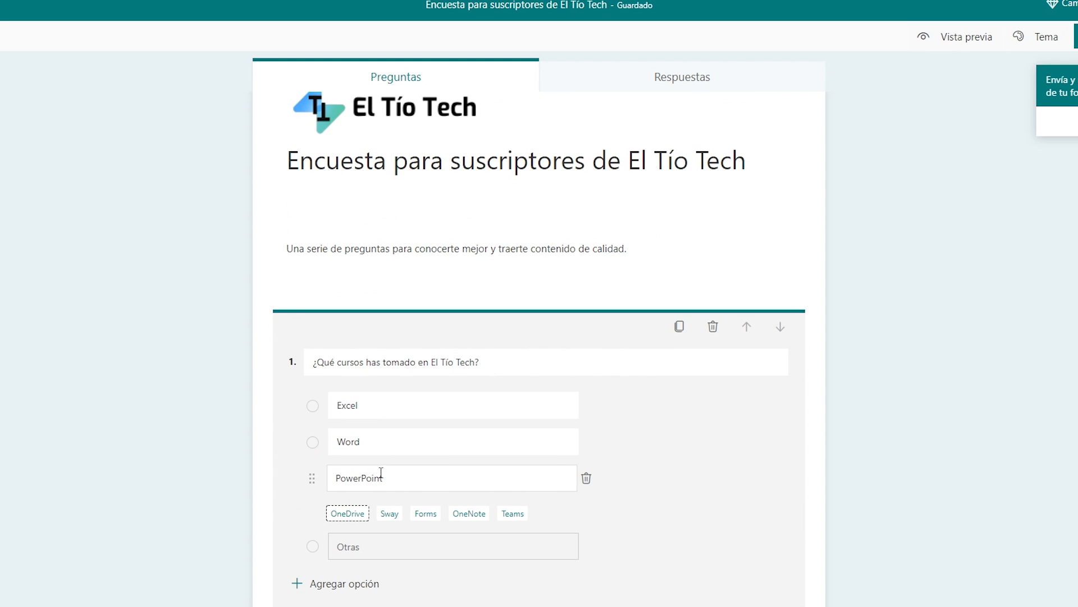
{"action": "scroll", "coordinate": [380, 444], "scroll_direction": "down", "scroll_amount": 1}
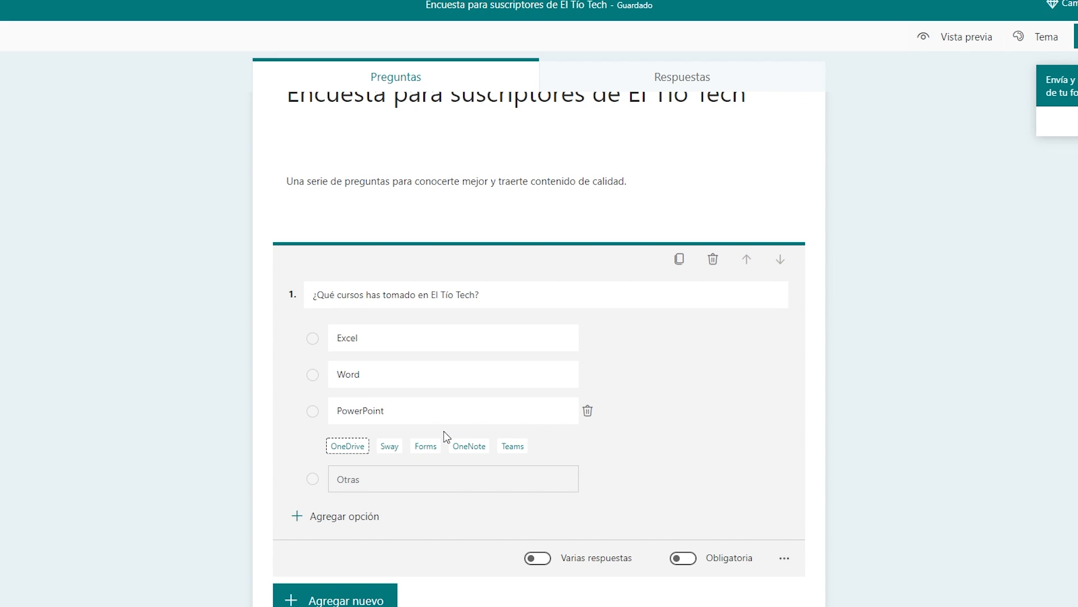
{"action": "left_click", "coordinate": [369, 482]}
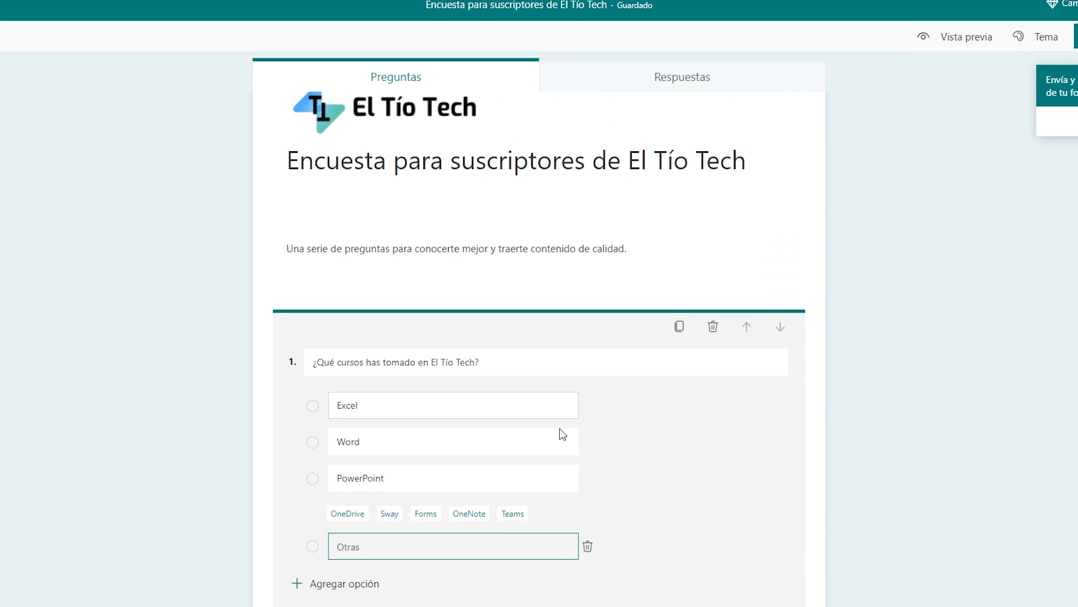
{"action": "left_click", "coordinate": [696, 558]}
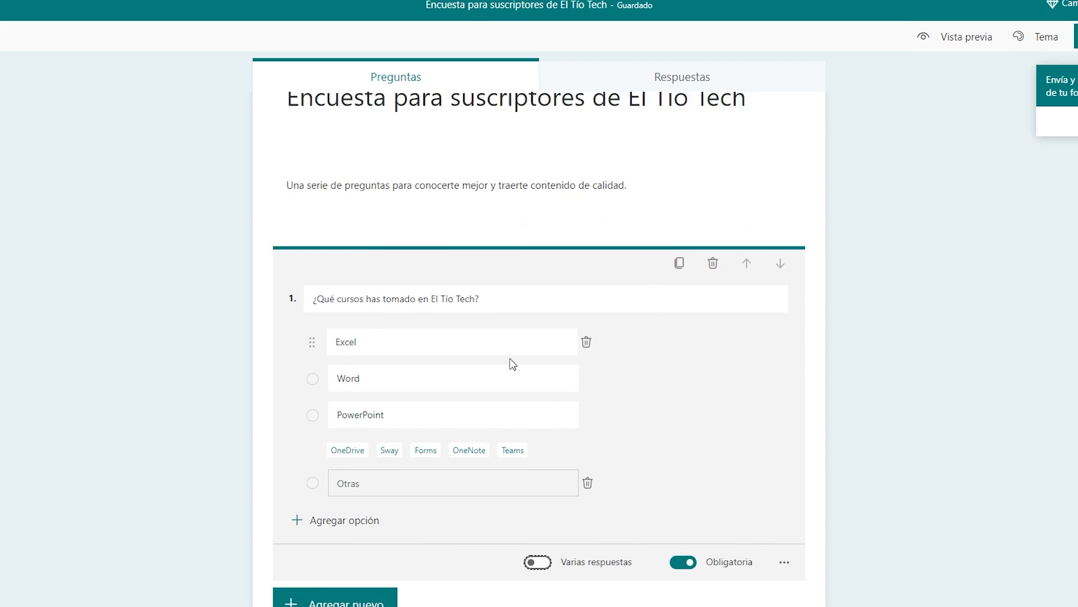
{"action": "left_click", "coordinate": [536, 534]}
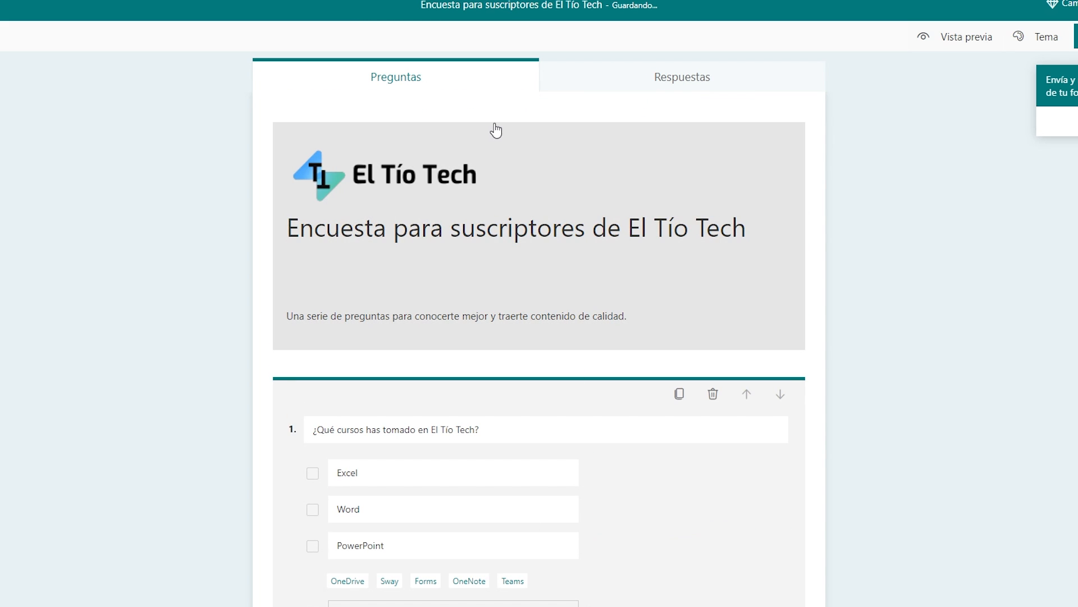
Add a text question as the form's second question and dismiss the tips about branching and sending.
{"action": "scroll", "coordinate": [561, 248], "scroll_direction": "down", "scroll_amount": 2}
{"action": "scroll", "coordinate": [560, 249], "scroll_direction": "up", "scroll_amount": 2}
{"action": "scroll", "coordinate": [561, 258], "scroll_direction": "down", "scroll_amount": 2}
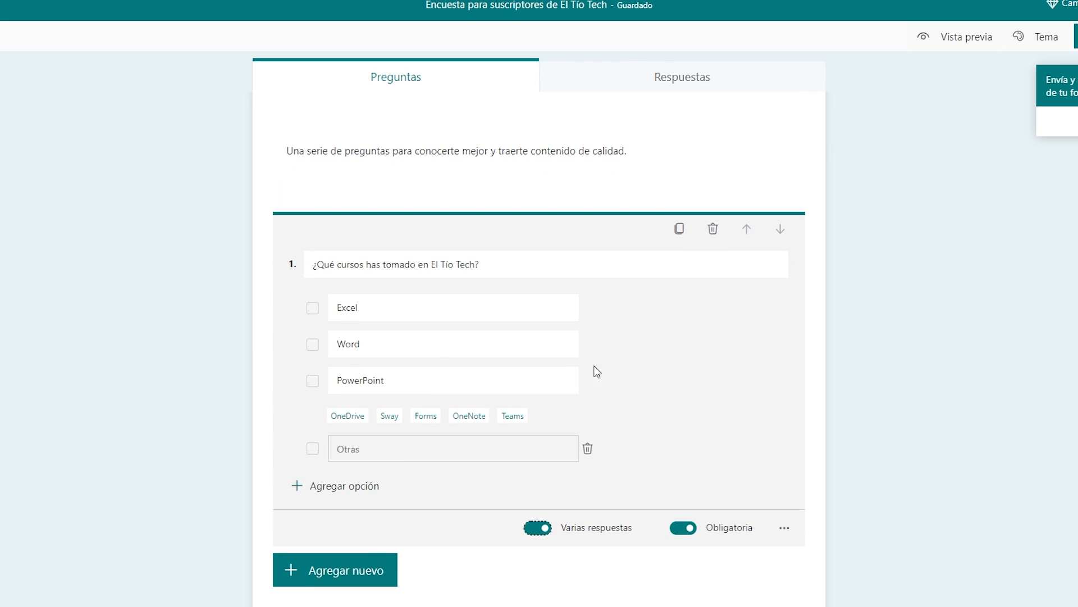
{"action": "scroll", "coordinate": [898, 371], "scroll_direction": "up", "scroll_amount": 3}
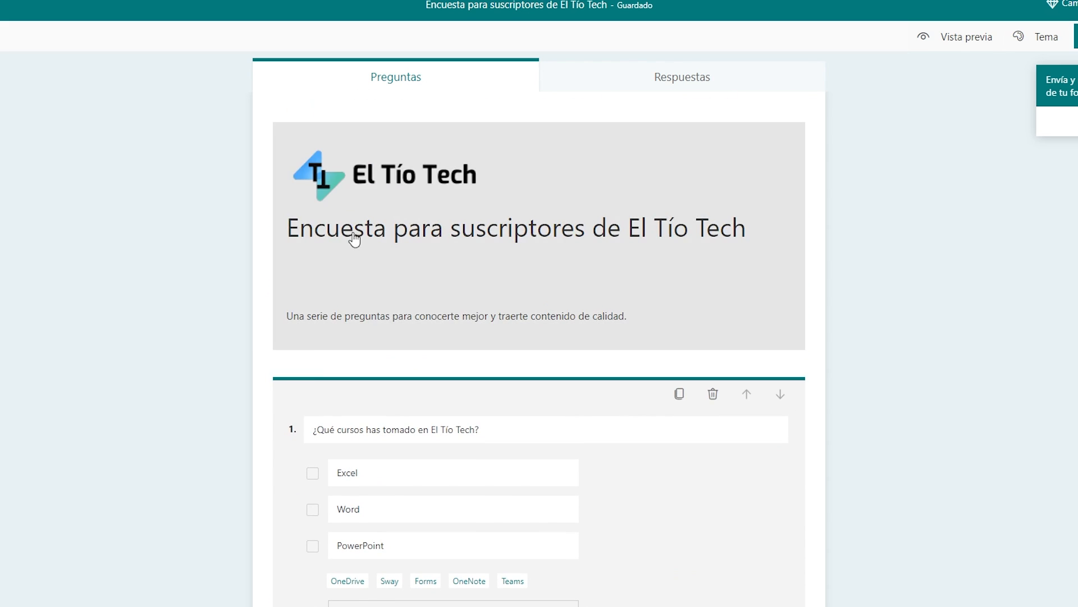
{"action": "scroll", "coordinate": [434, 267], "scroll_direction": "down", "scroll_amount": 3}
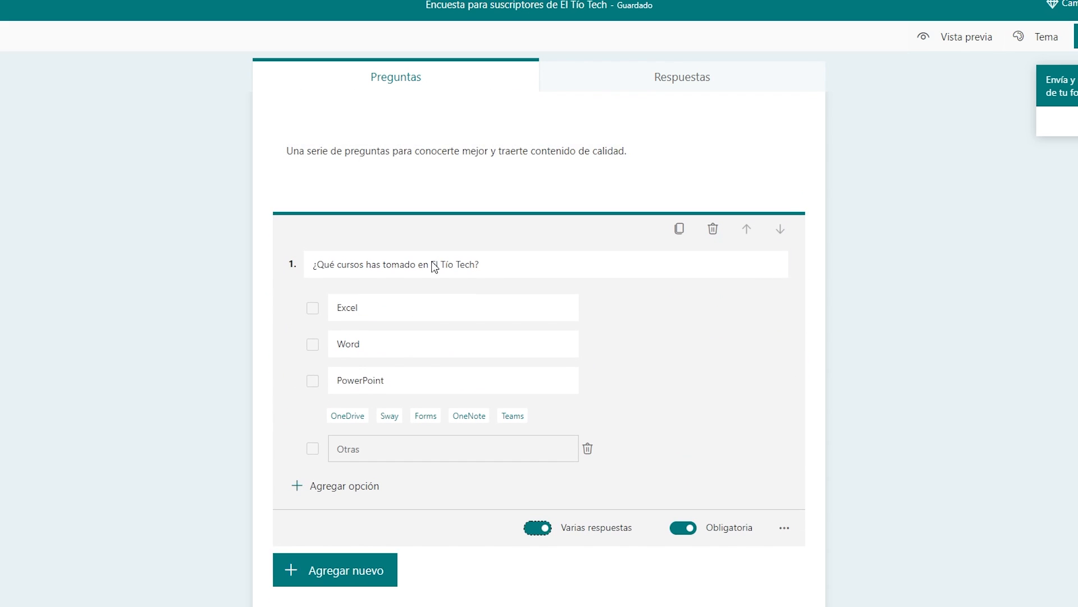
{"action": "left_click", "coordinate": [312, 569]}
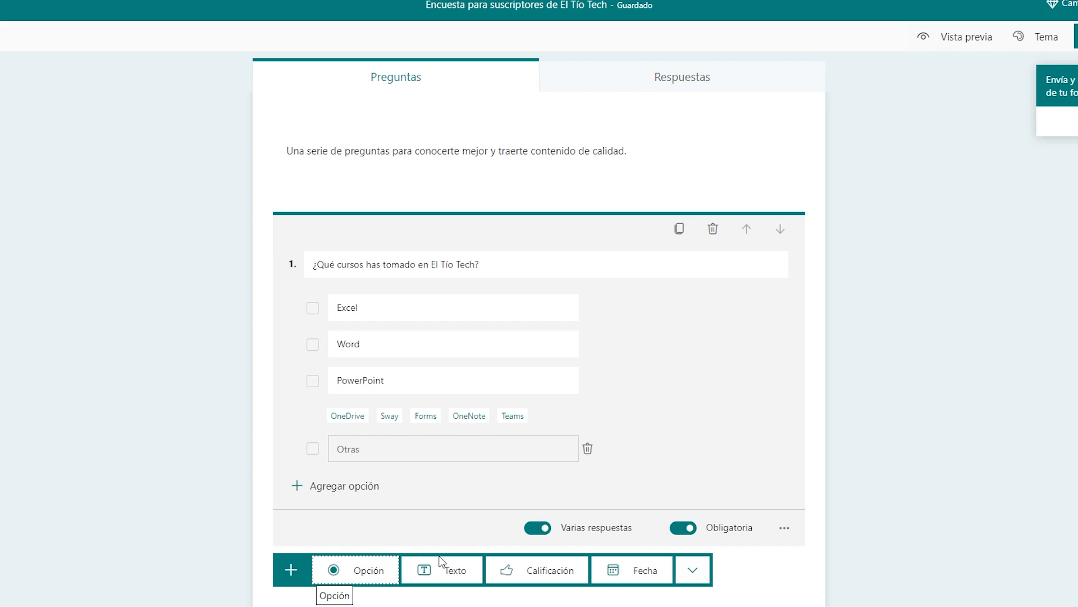
{"action": "left_click", "coordinate": [443, 573]}
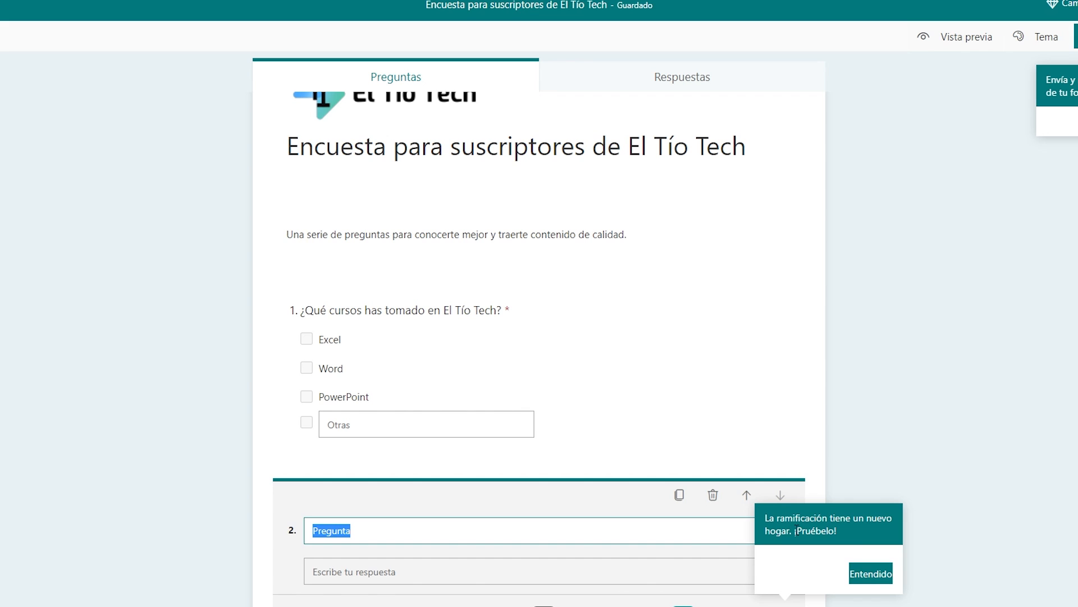
{"action": "left_click", "coordinate": [859, 575]}
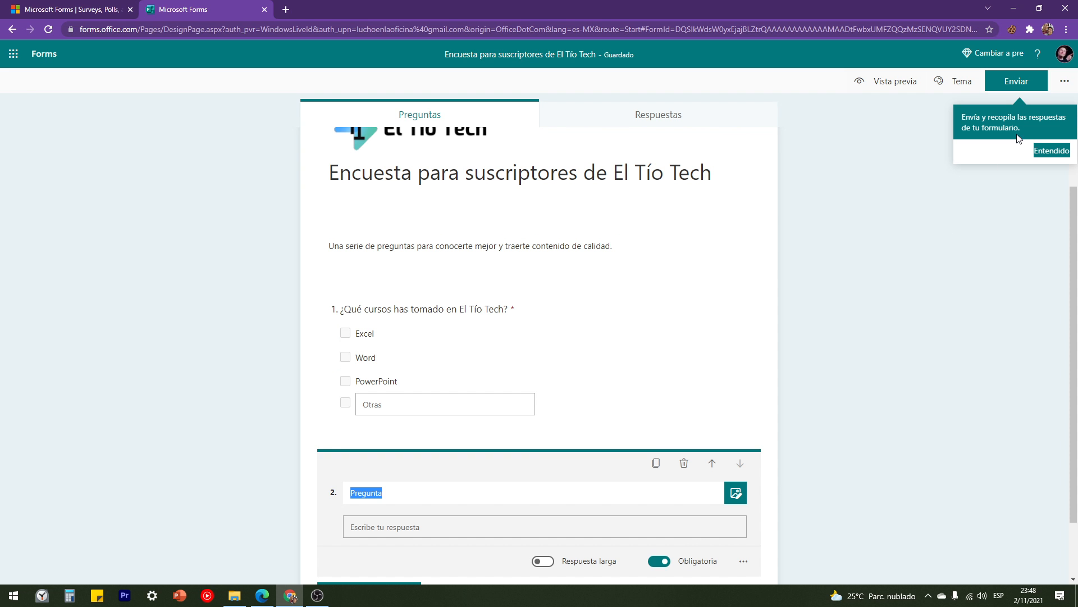
{"action": "left_click", "coordinate": [1052, 150]}
{"action": "scroll", "coordinate": [905, 256], "scroll_direction": "down", "scroll_amount": 2}
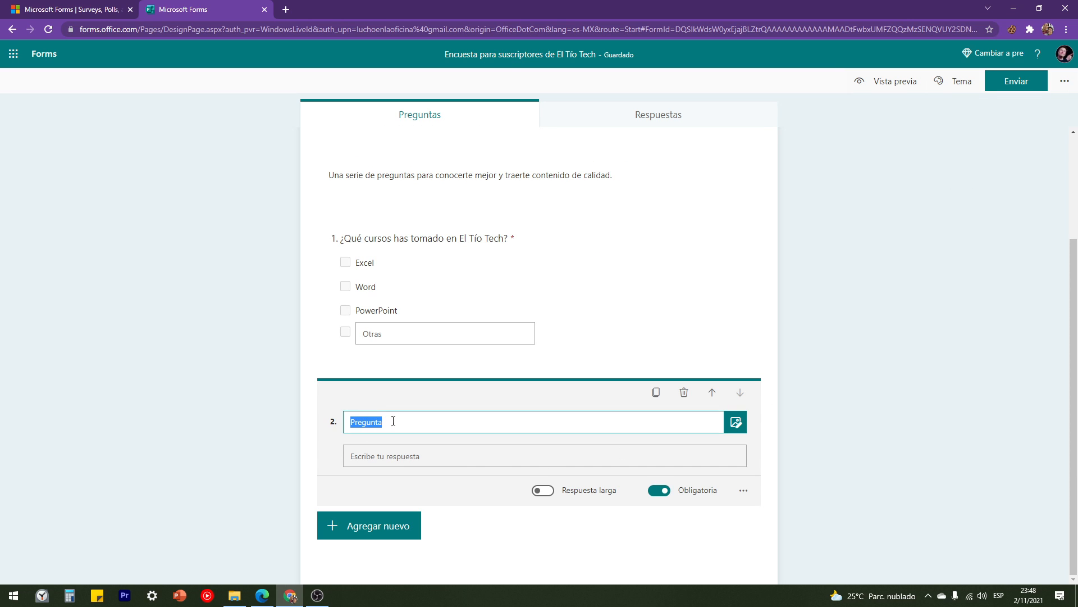
Switch multiple answers off and on again for the first question to compare single-choice and multiple-choice options.
{"action": "left_click_drag", "start_coordinate": [424, 420], "coordinate": [354, 424]}
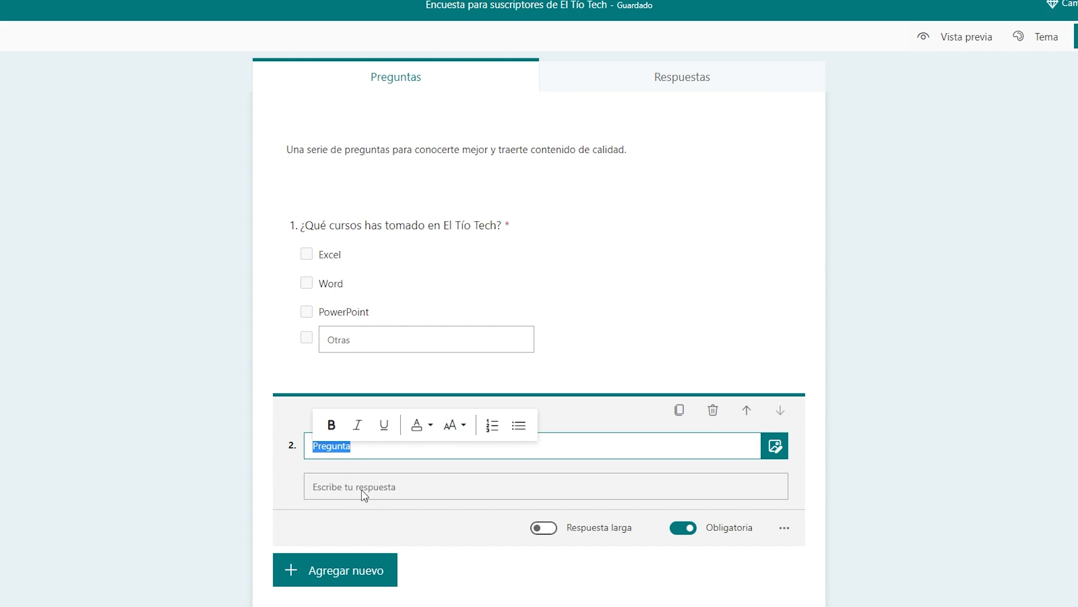
{"action": "left_click", "coordinate": [362, 491]}
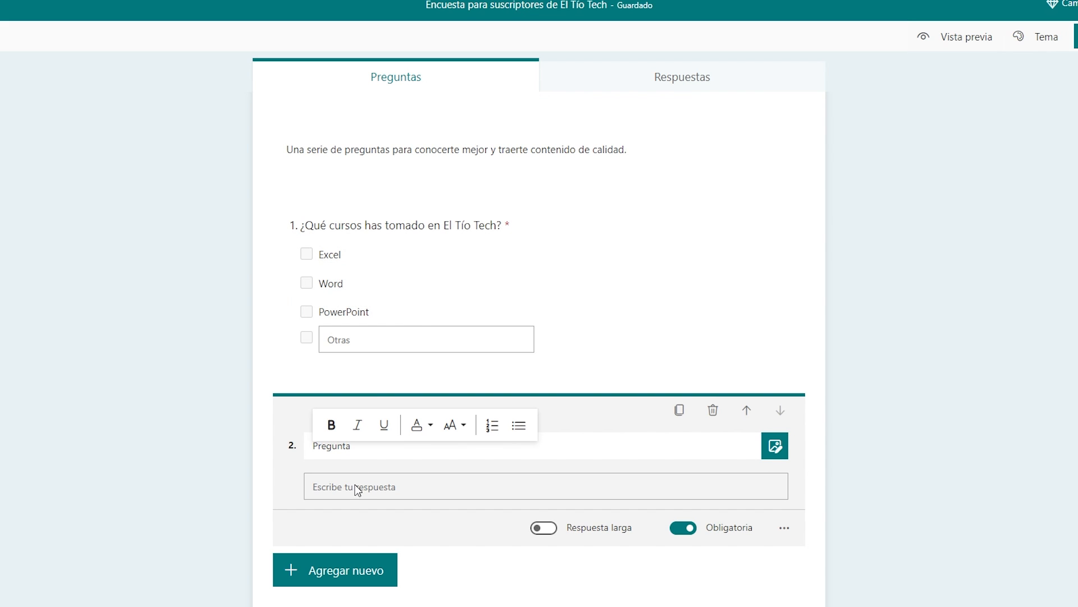
{"action": "left_click", "coordinate": [555, 245]}
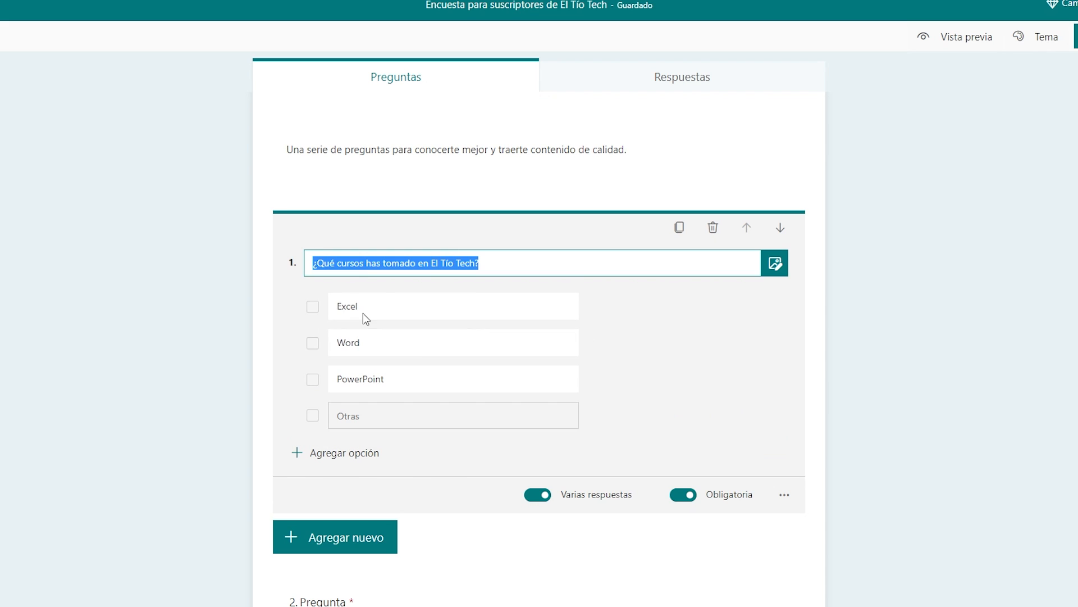
{"action": "left_click", "coordinate": [542, 497]}
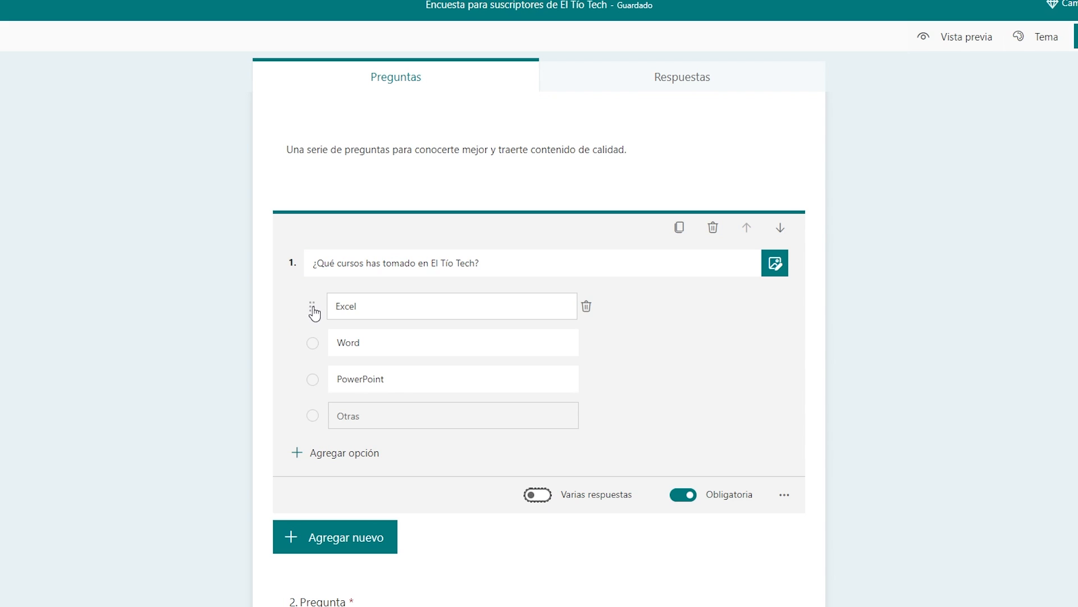
{"action": "left_click", "coordinate": [538, 494]}
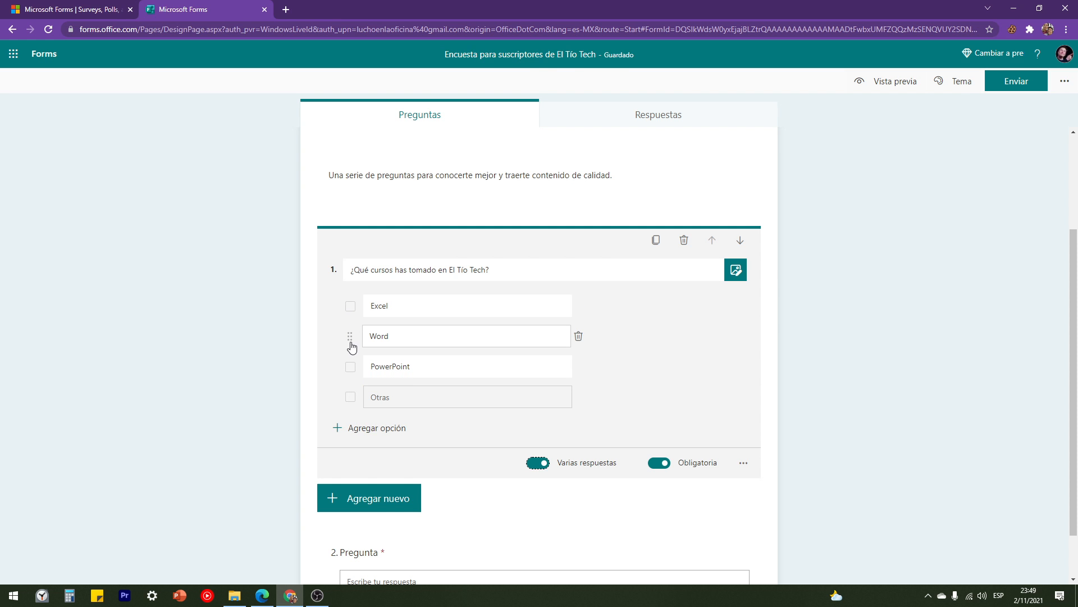
{"action": "left_click", "coordinate": [537, 464]}
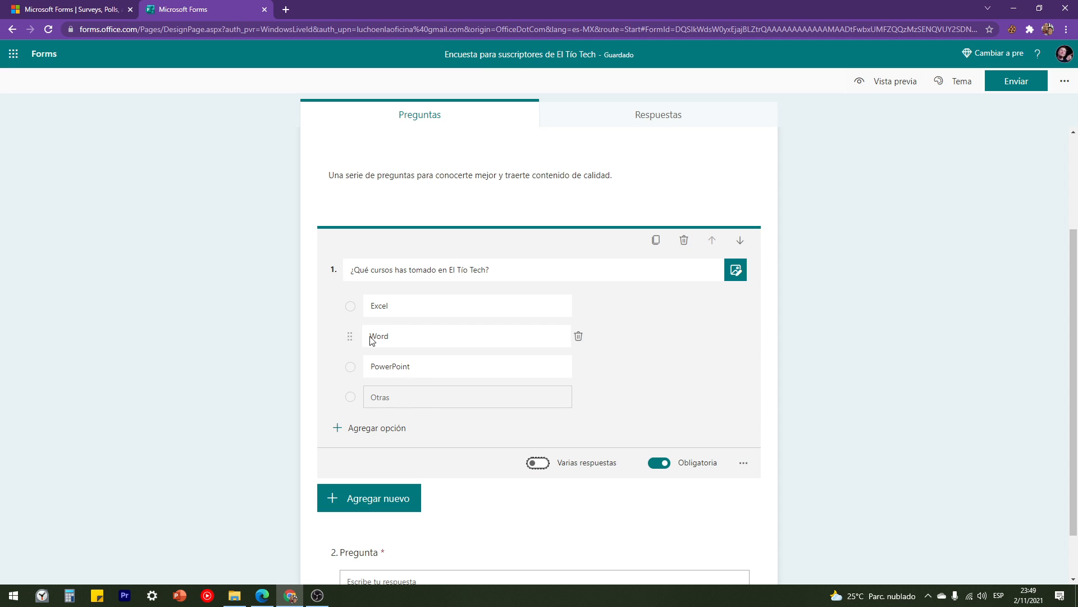
{"action": "left_click", "coordinate": [538, 463]}
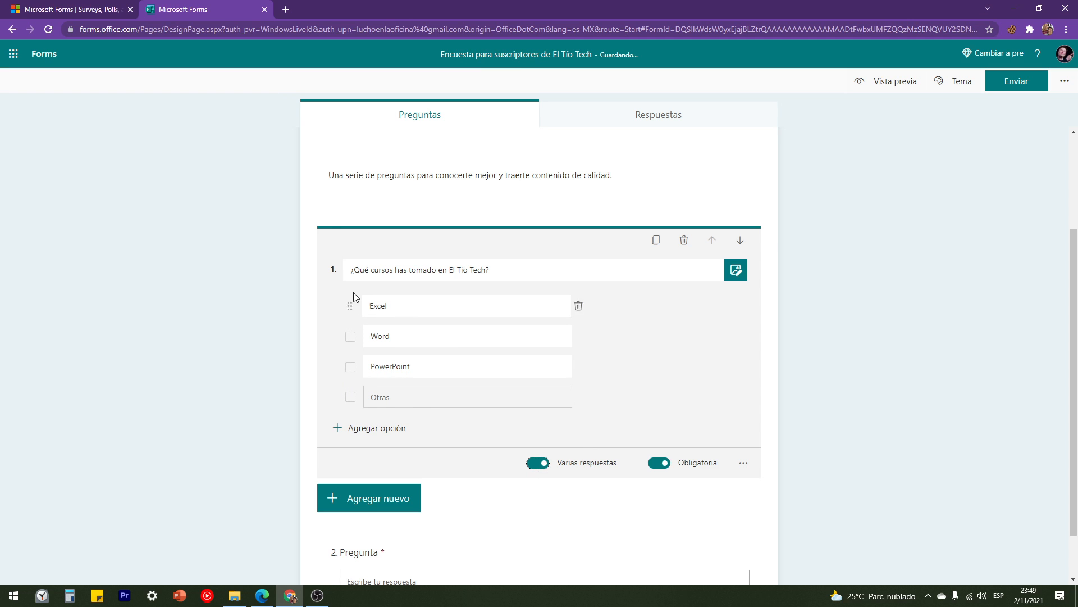
Word the second question as "¿Qué cursos te gustaría que enseñáramos en El Tío Tech?".
{"action": "scroll", "coordinate": [393, 337], "scroll_direction": "down", "scroll_amount": 1}
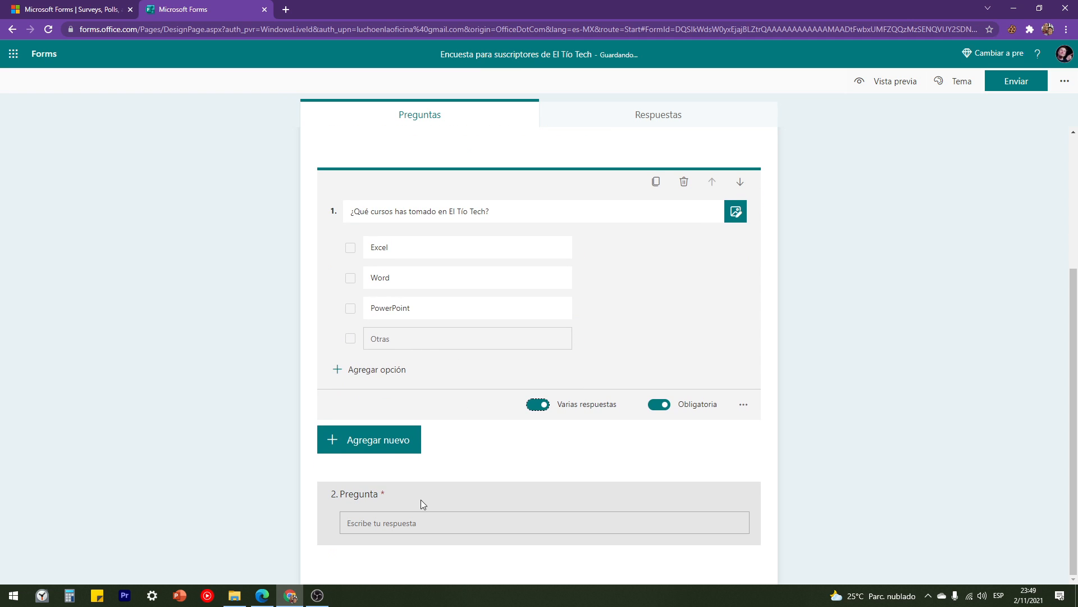
{"action": "left_click", "coordinate": [384, 504]}
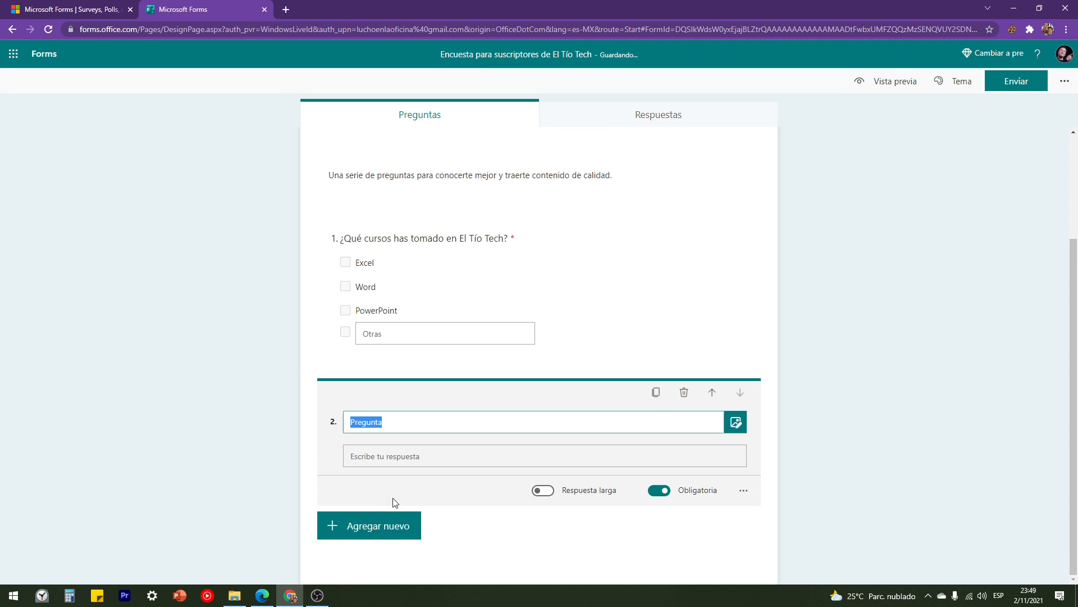
{"action": "left_click", "coordinate": [389, 421]}
{"action": "type", "text": "¿Qué cursos te gustaría que enseñáramos en El Tío Tech?"}
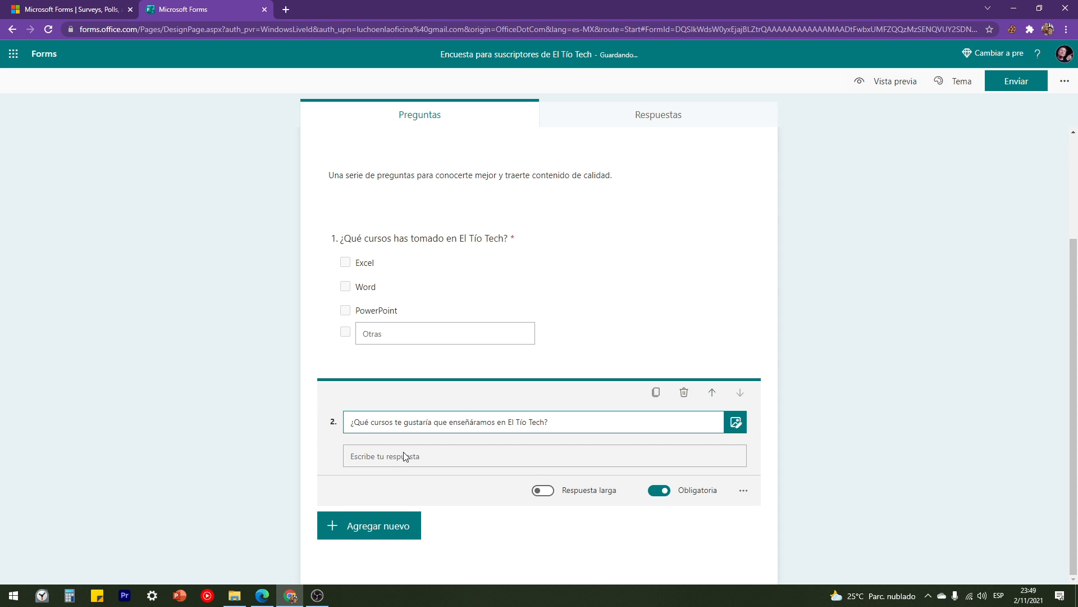
Allow a long answer for the second question about desired courses.
{"action": "left_click", "coordinate": [382, 456]}
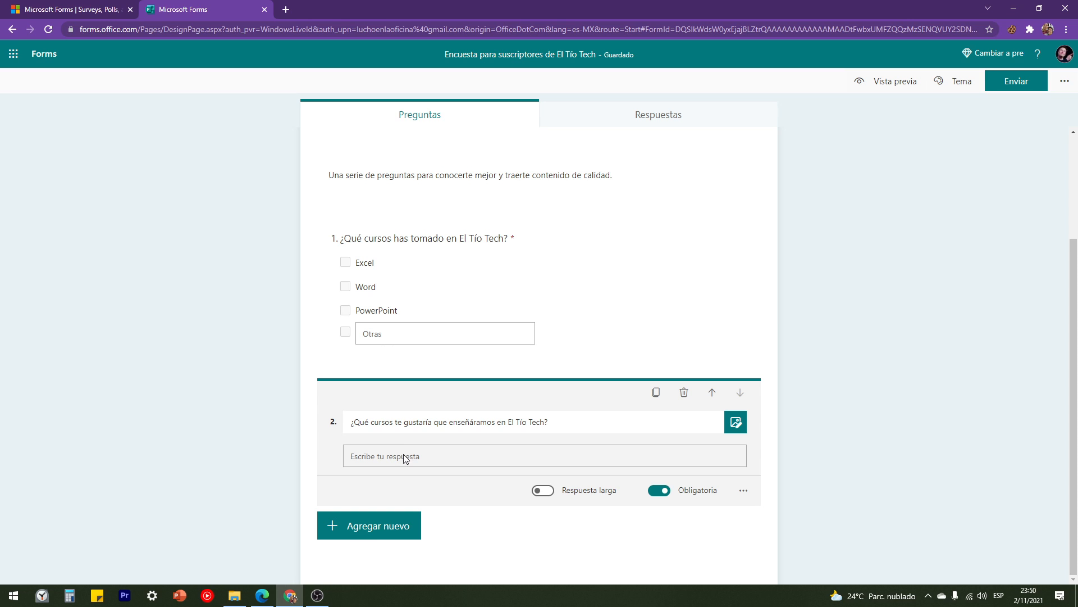
{"action": "left_click", "coordinate": [543, 490]}
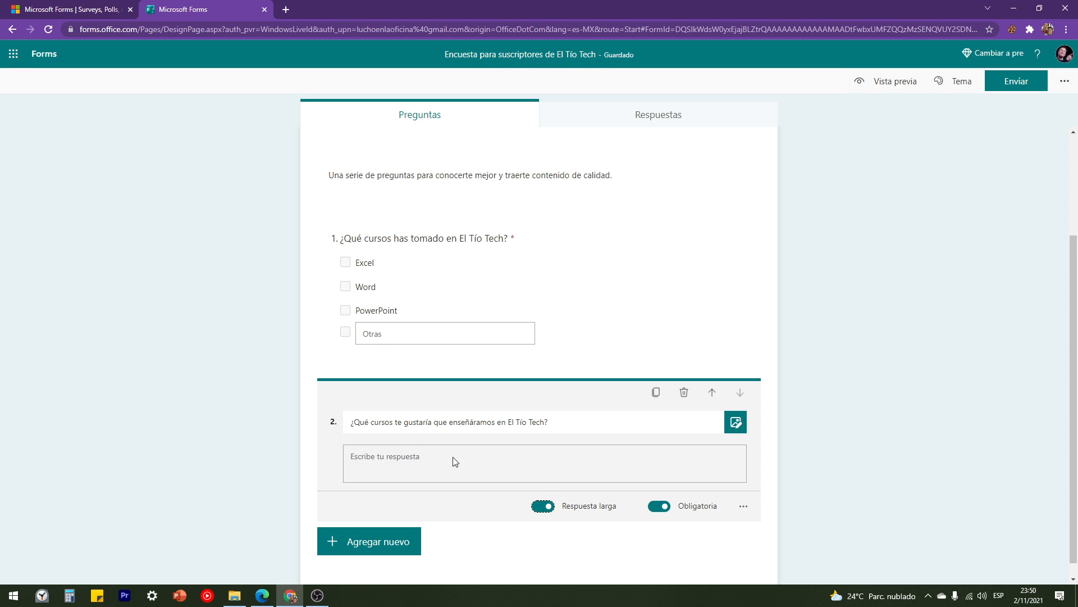
{"action": "scroll", "coordinate": [522, 463], "scroll_direction": "down", "scroll_amount": 1}
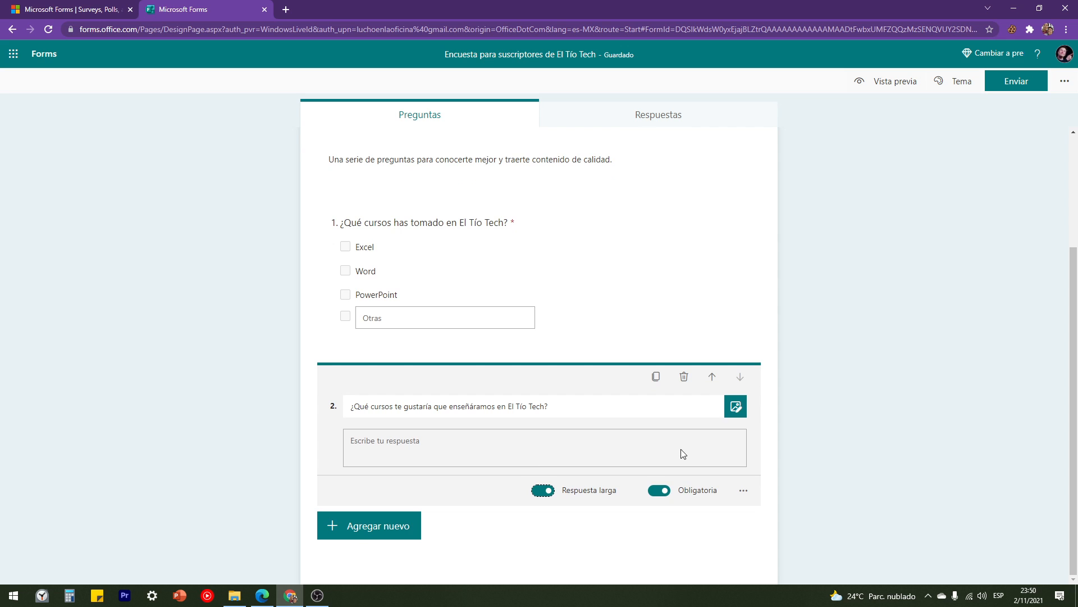
Examine the image and video insertion options for the second question, then return to the form without adding any media.
{"action": "scroll", "coordinate": [702, 365], "scroll_direction": "up", "scroll_amount": 3}
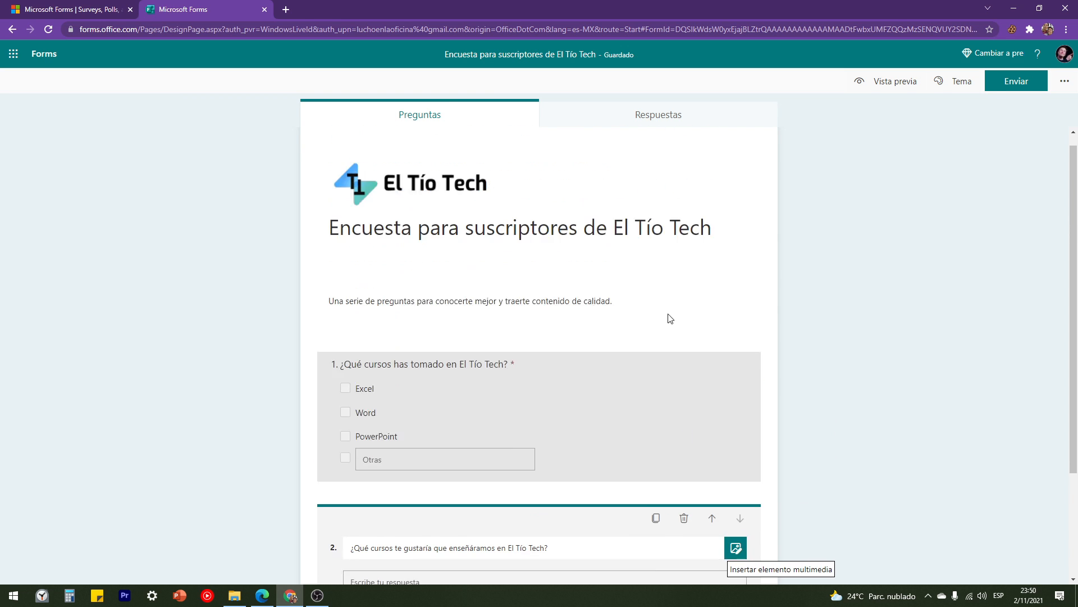
{"action": "scroll", "coordinate": [505, 360], "scroll_direction": "down", "scroll_amount": 3}
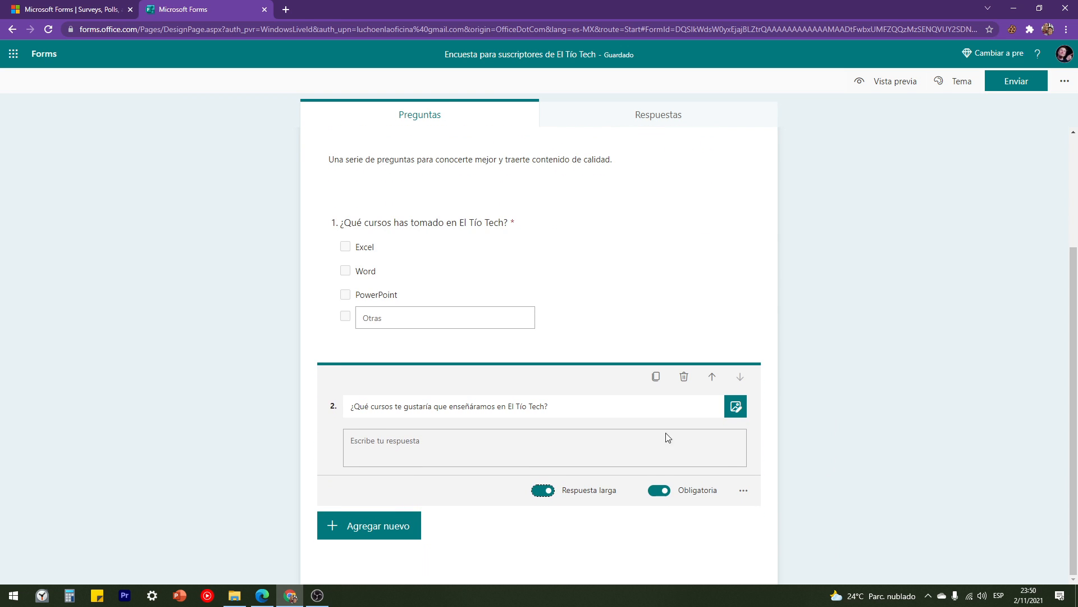
{"action": "left_click", "coordinate": [736, 407]}
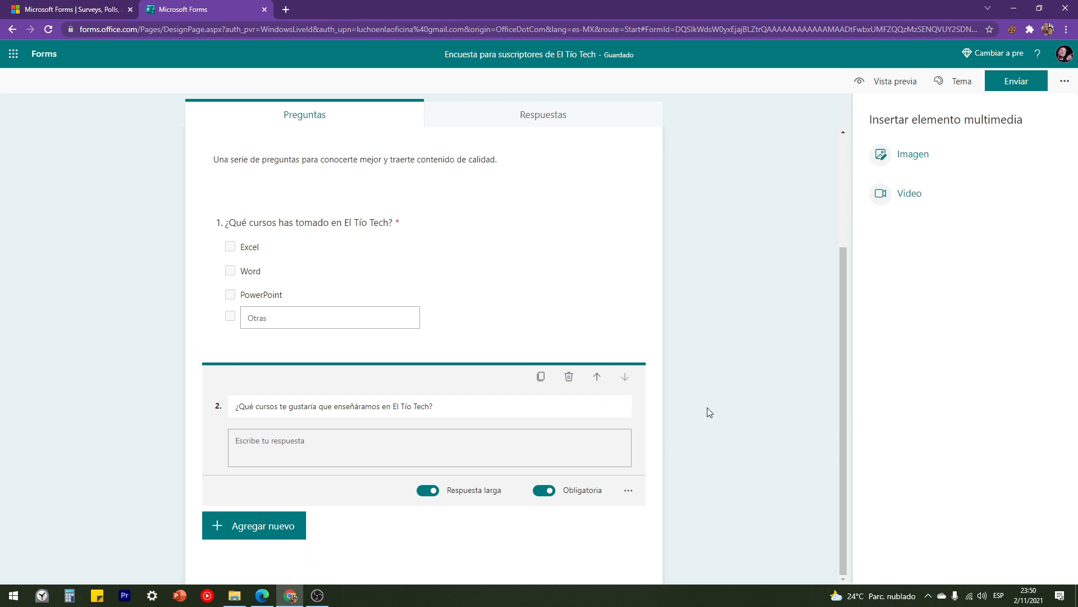
{"action": "left_click", "coordinate": [910, 160]}
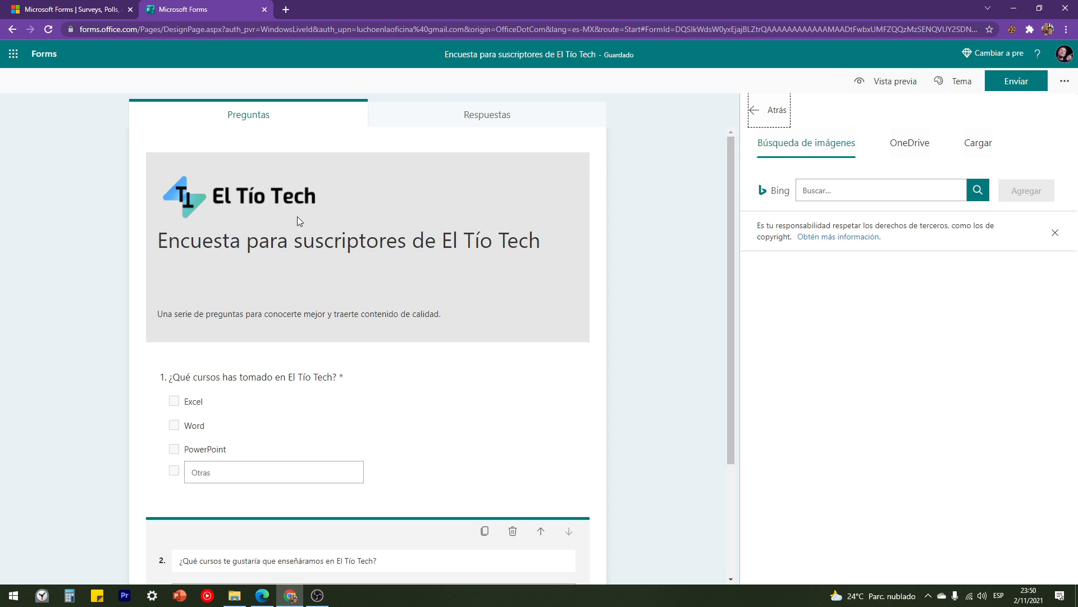
{"action": "left_click", "coordinate": [760, 110]}
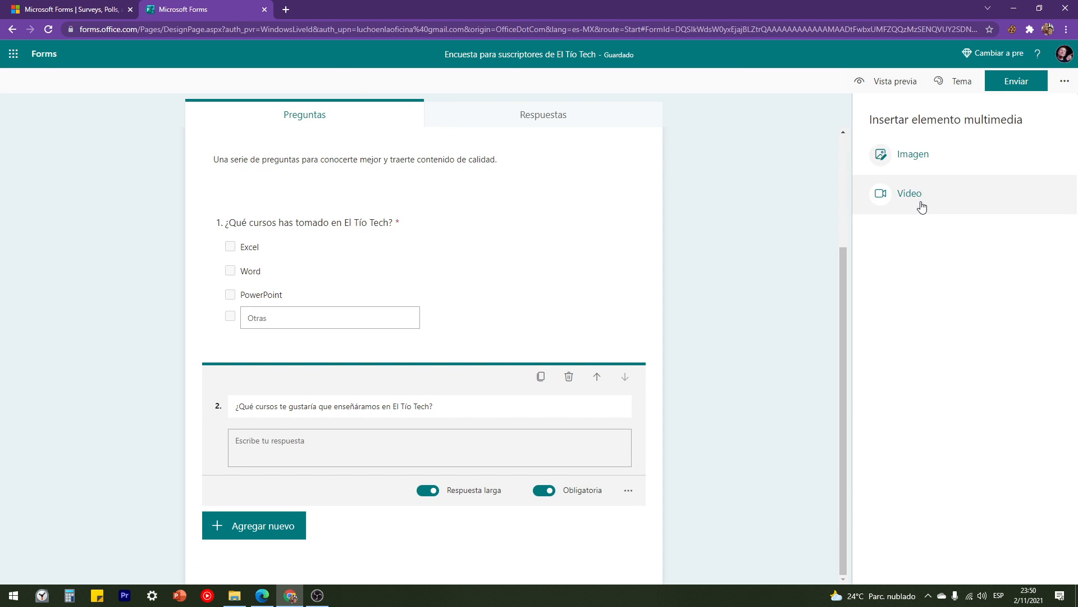
{"action": "left_click", "coordinate": [921, 207]}
{"action": "left_click", "coordinate": [825, 191]}
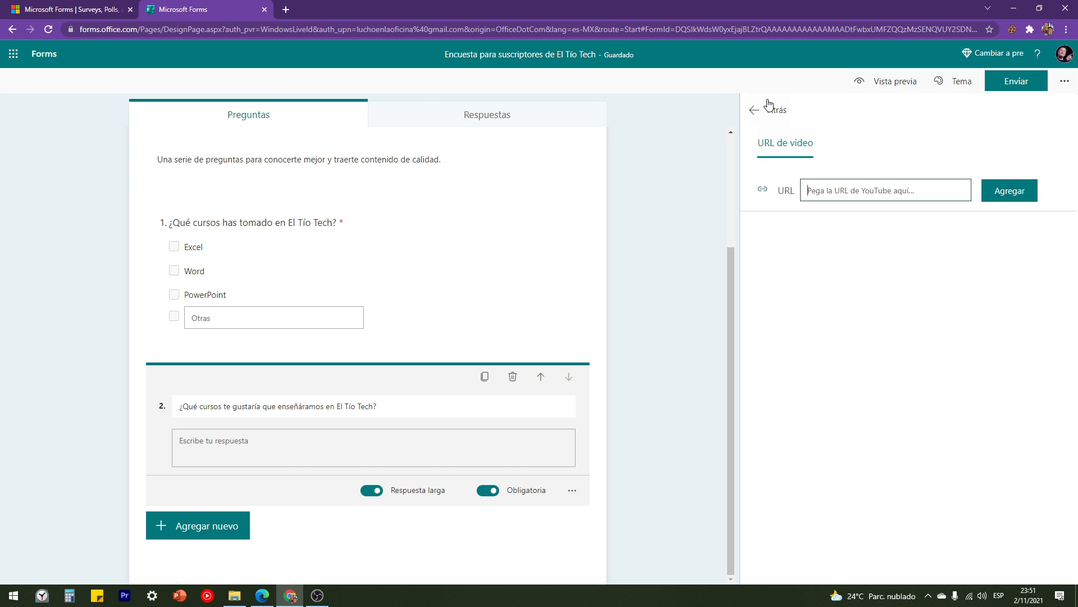
{"action": "left_click", "coordinate": [755, 110]}
{"action": "left_click", "coordinate": [676, 376]}
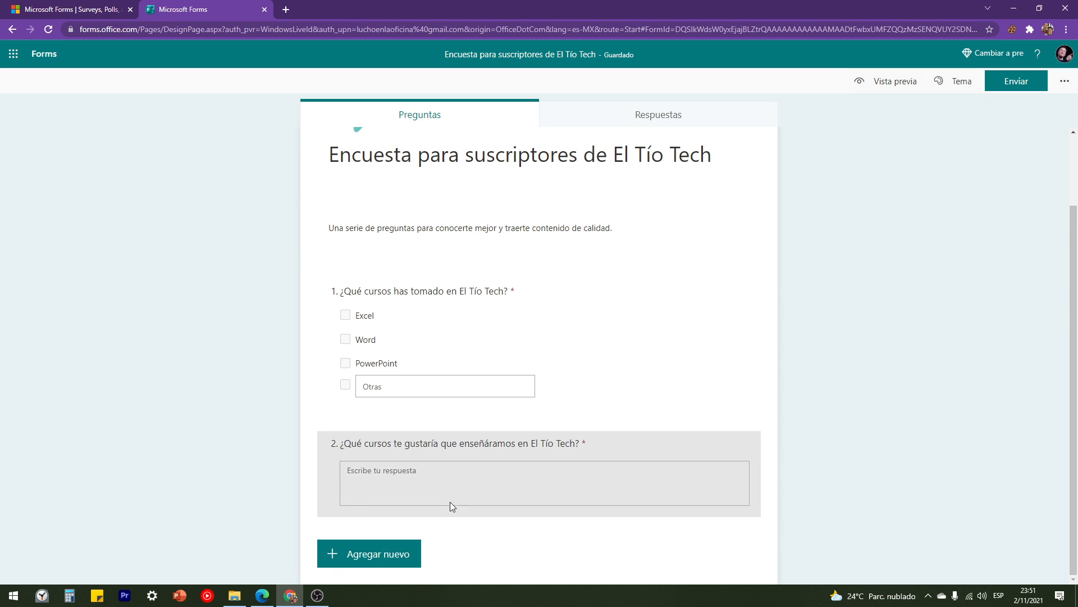
Add a rating question as the third question, worded "¿Qué tan satisfecho/a estás con el contenido del canal?".
{"action": "left_click", "coordinate": [364, 558]}
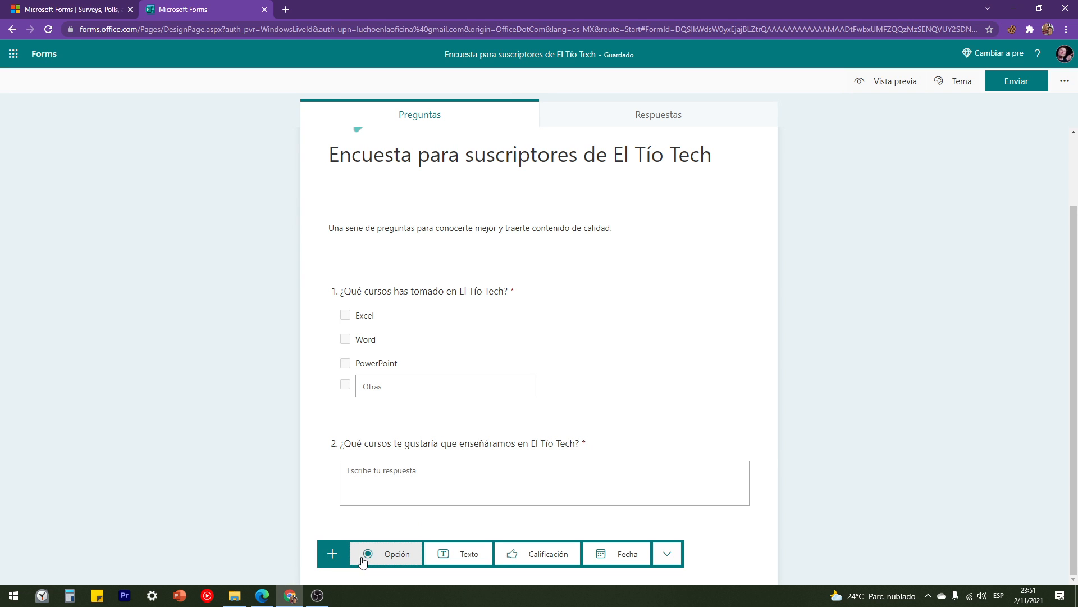
{"action": "left_click", "coordinate": [549, 555]}
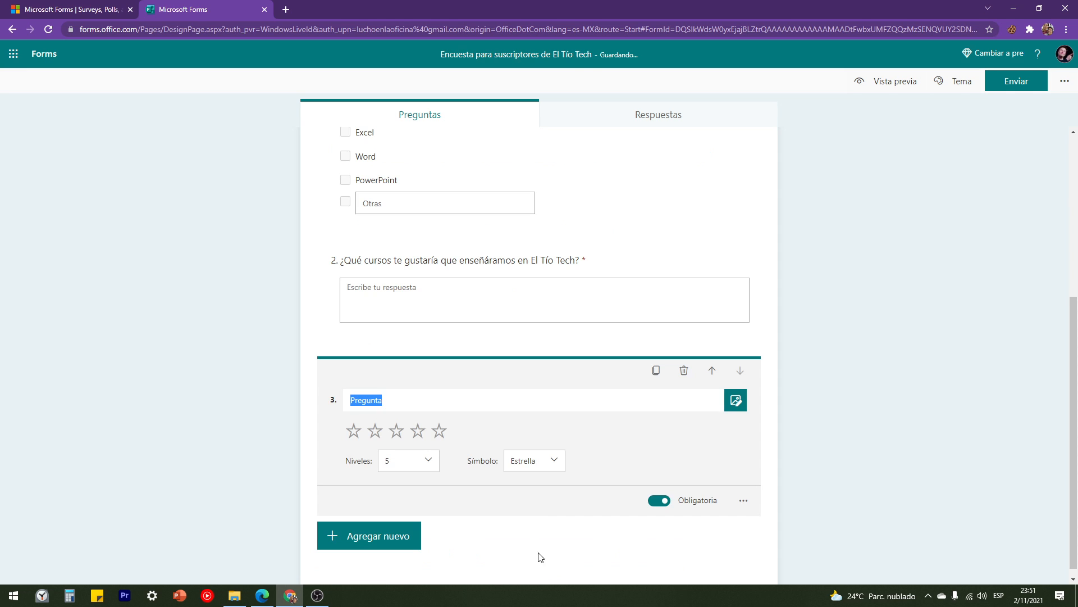
{"action": "left_click", "coordinate": [388, 399]}
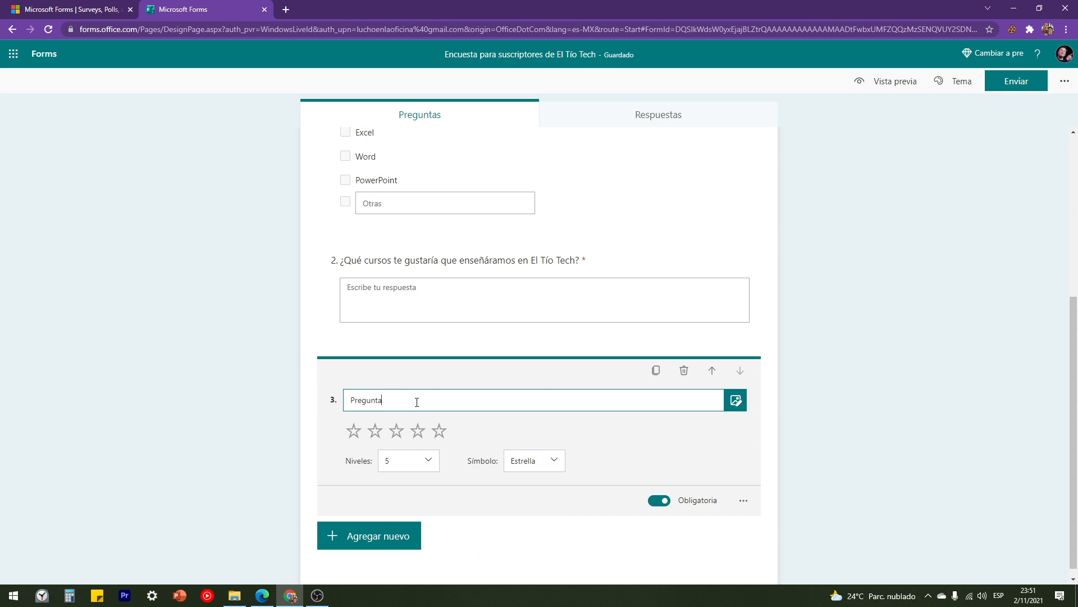
{"action": "double_click", "coordinate": [370, 399]}
{"action": "type", "text": "¿Qué tan sat"}
{"action": "type", "text": "i"}
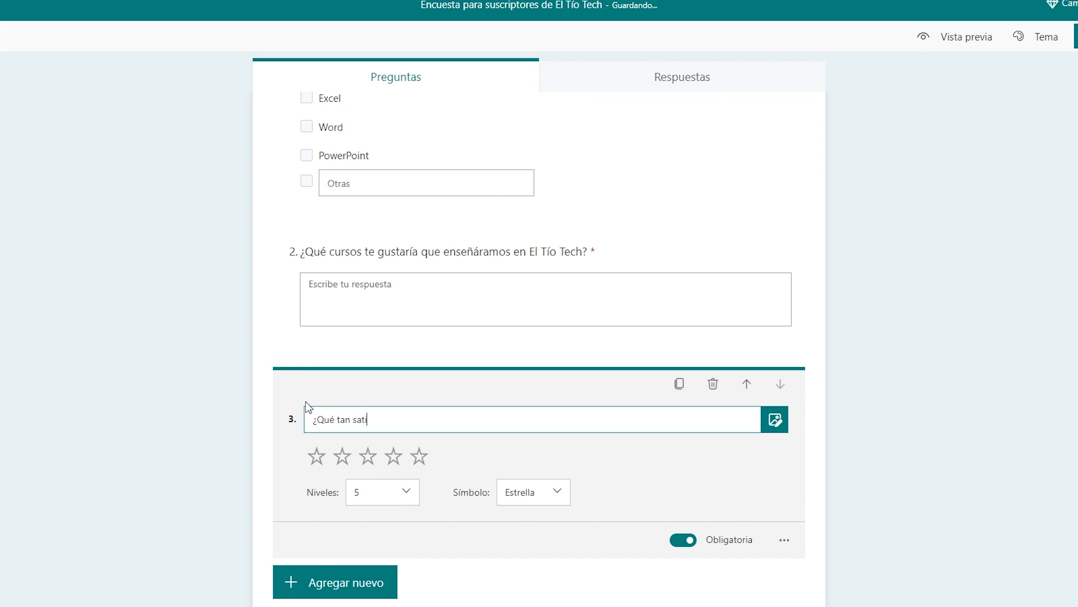
{"action": "type", "text": "sfecho/a estás con el contenido del canal?"}
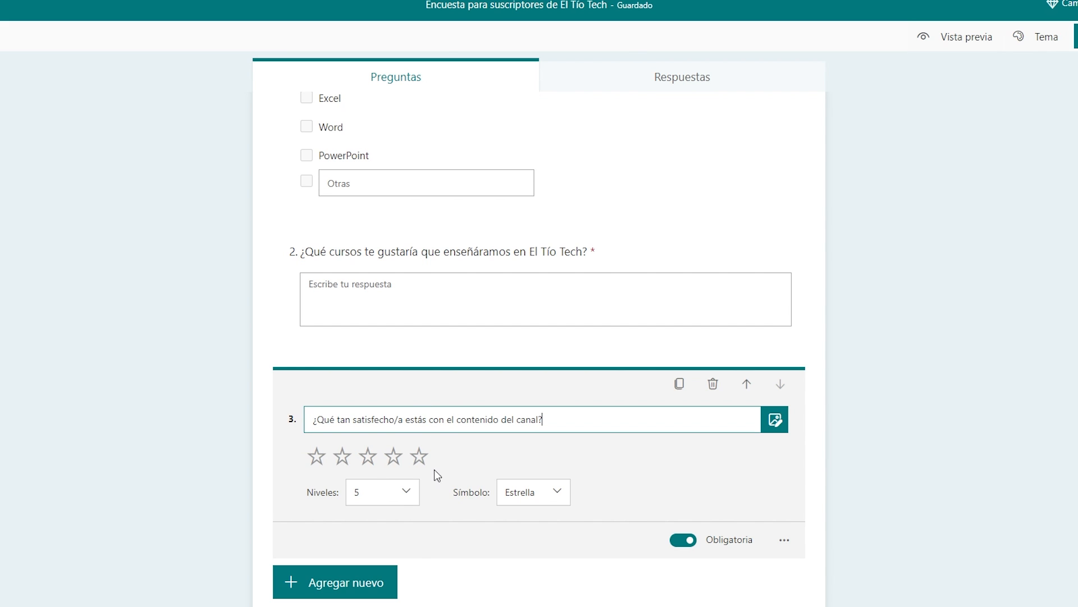
Try 10 levels for the third question's rating scale and return it to 5.
{"action": "left_click", "coordinate": [406, 492]}
{"action": "scroll", "coordinate": [404, 568], "scroll_direction": "down", "scroll_amount": 3}
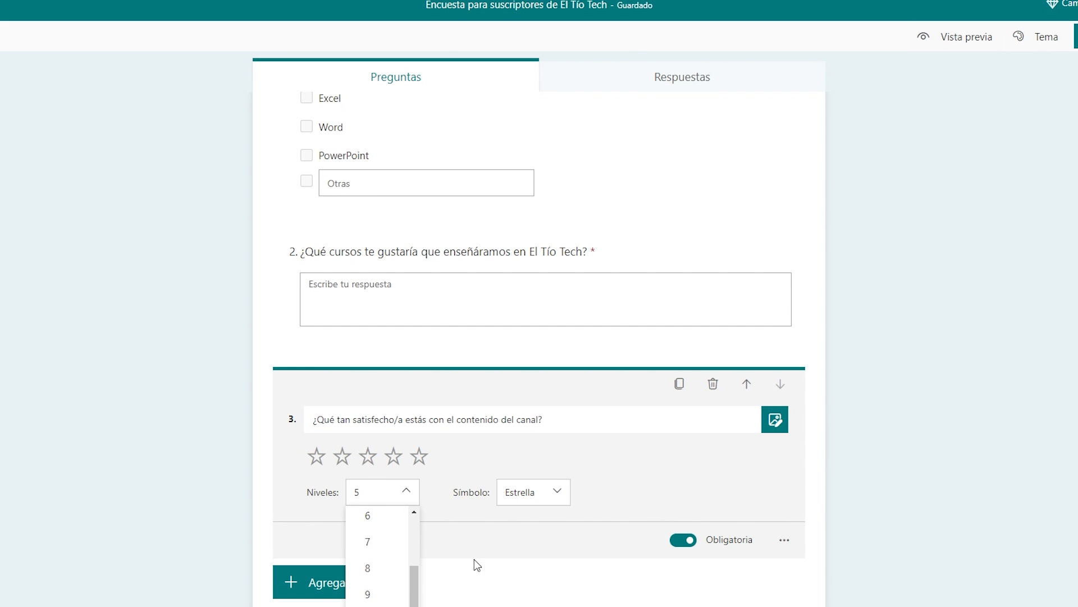
{"action": "left_click", "coordinate": [384, 603]}
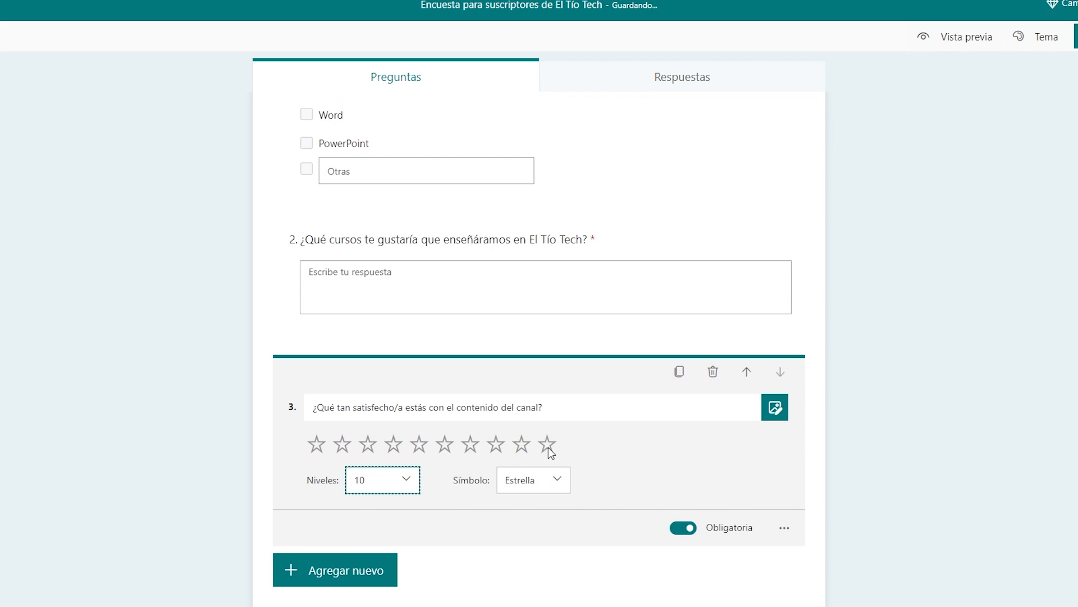
{"action": "left_click", "coordinate": [409, 486]}
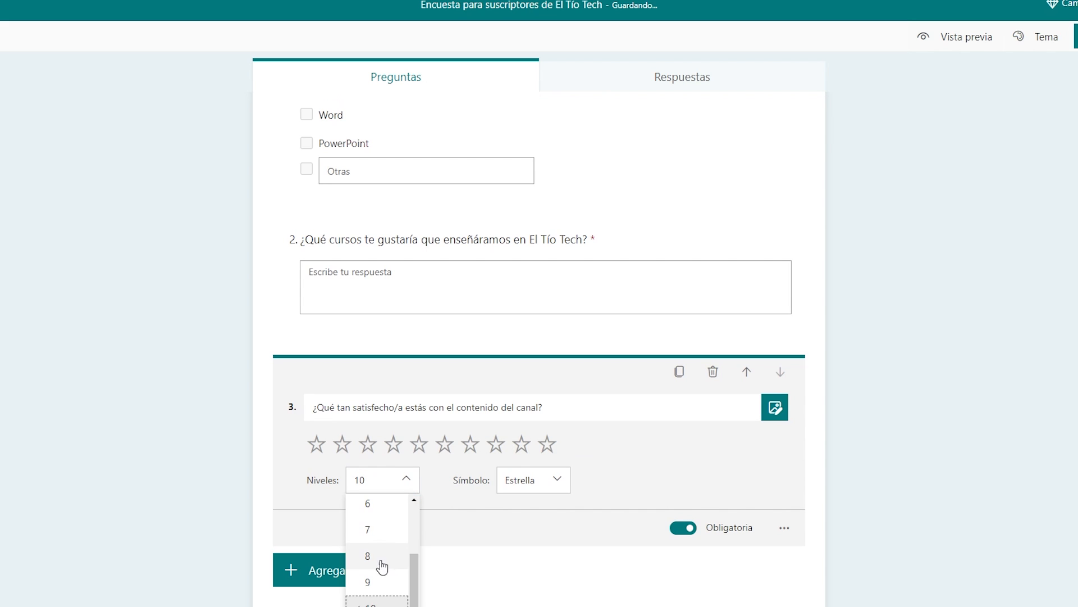
{"action": "scroll", "coordinate": [382, 566], "scroll_direction": "up", "scroll_amount": 3}
{"action": "scroll", "coordinate": [391, 570], "scroll_direction": "down", "scroll_amount": 3}
{"action": "scroll", "coordinate": [382, 559], "scroll_direction": "up", "scroll_amount": 3}
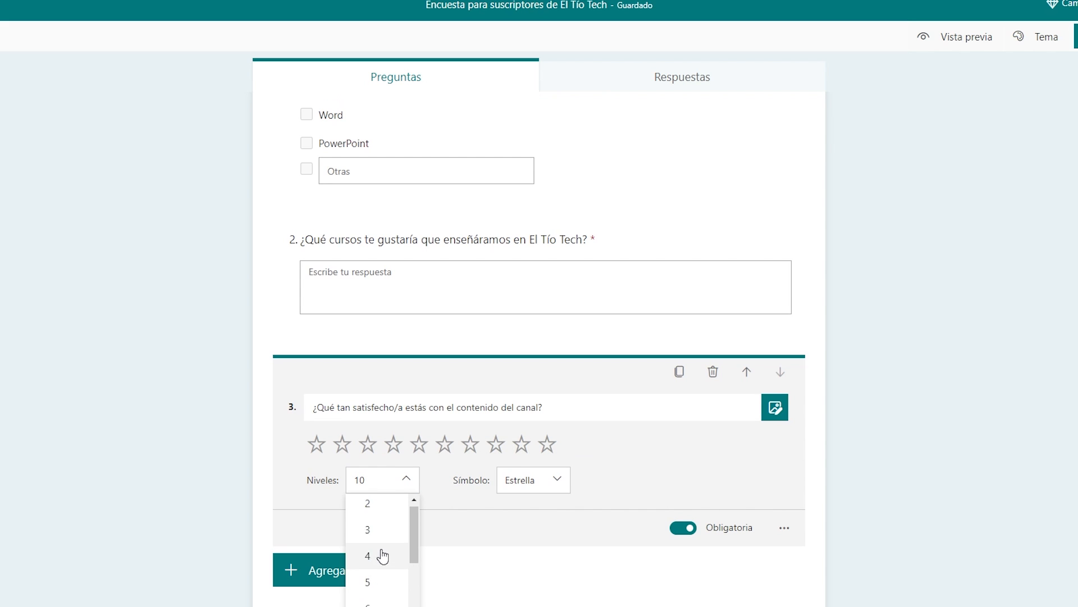
{"action": "left_click", "coordinate": [372, 584]}
Switch the third question's rating symbol to Número and back to Estrella.
{"action": "left_click", "coordinate": [546, 481]}
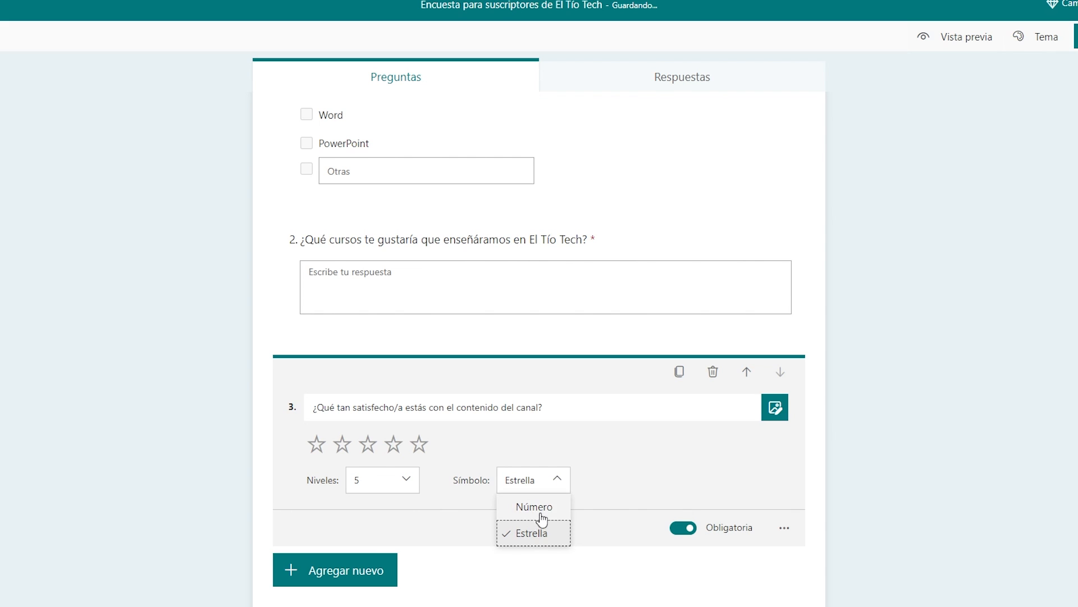
{"action": "left_click", "coordinate": [541, 514]}
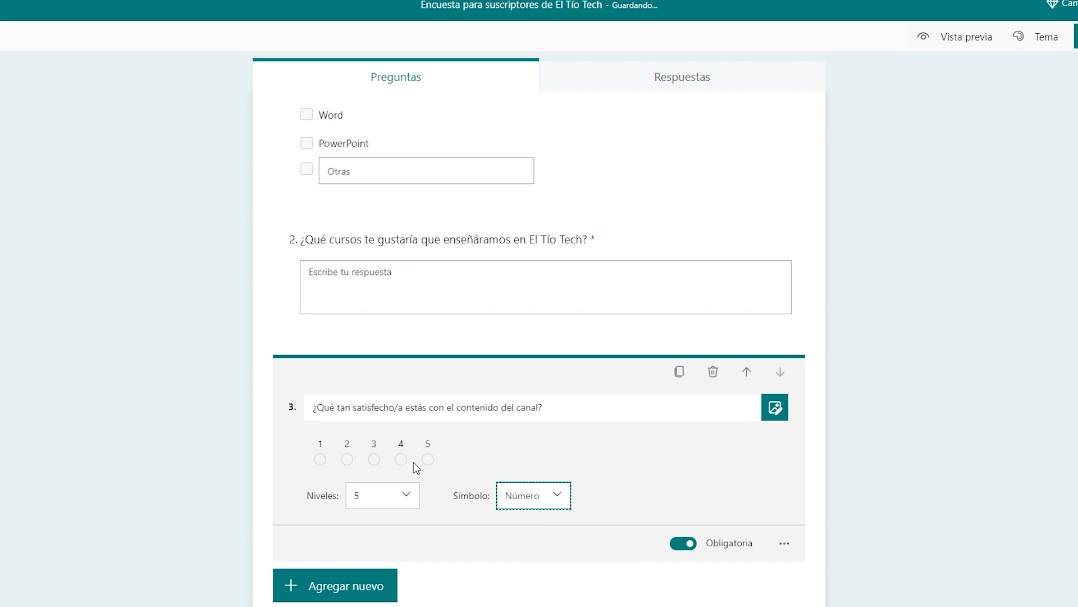
{"action": "left_click", "coordinate": [533, 495]}
{"action": "left_click", "coordinate": [538, 520]}
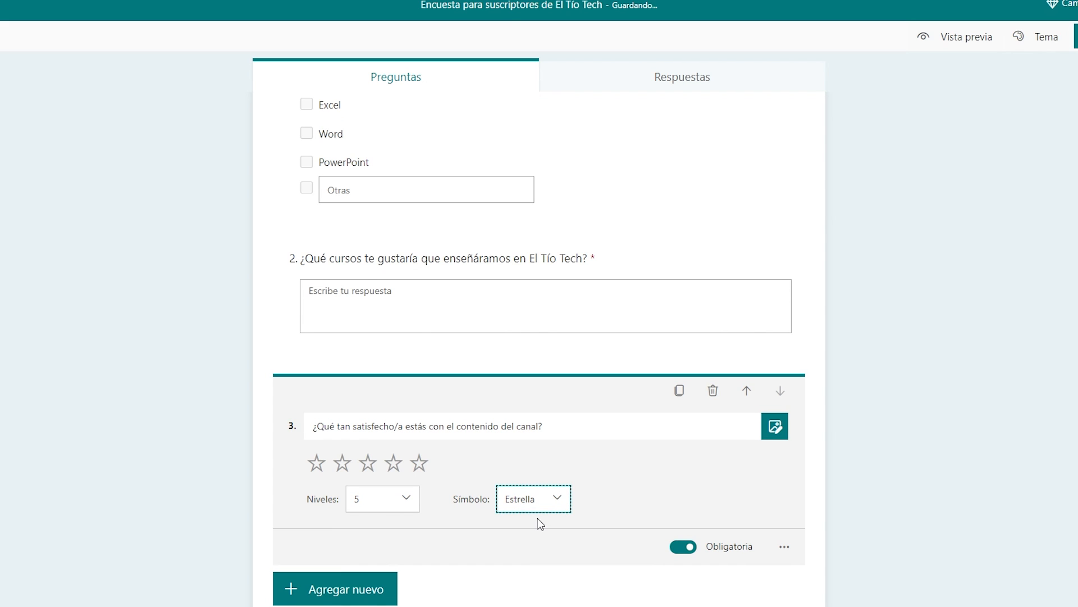
Add a date question as the fourth question, worded "¿Cuál es tu fecha de nacimiento?".
{"action": "scroll", "coordinate": [618, 514], "scroll_direction": "down", "scroll_amount": 1}
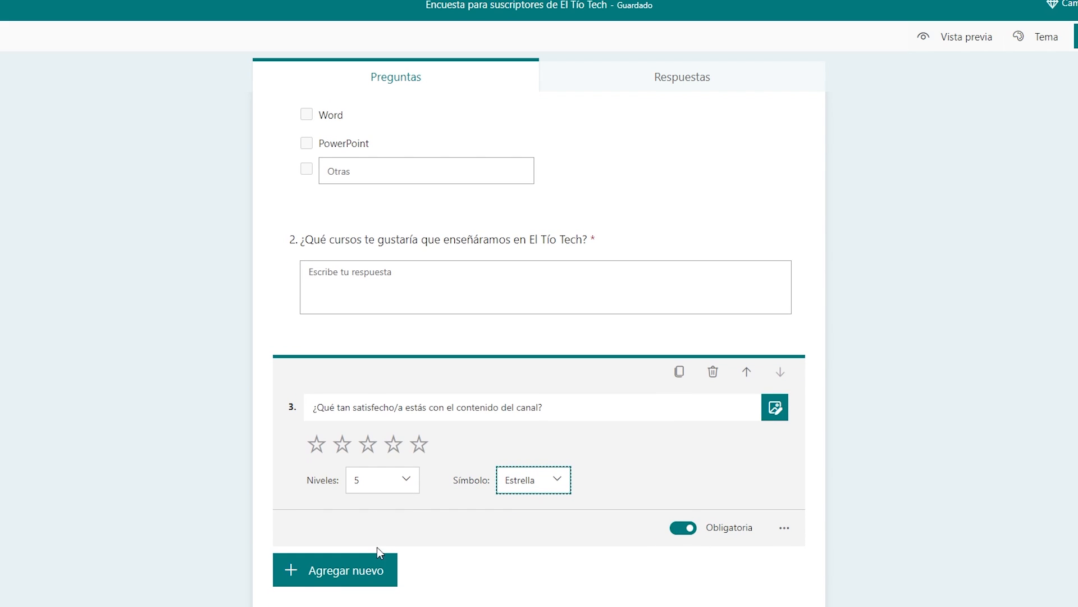
{"action": "left_click", "coordinate": [345, 578]}
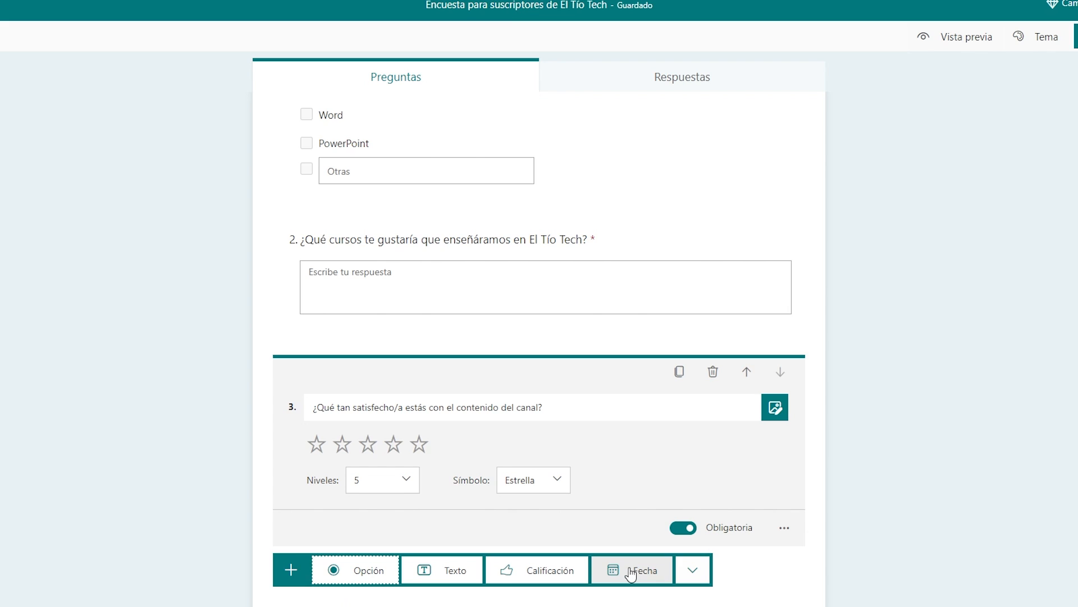
{"action": "left_click", "coordinate": [631, 571]}
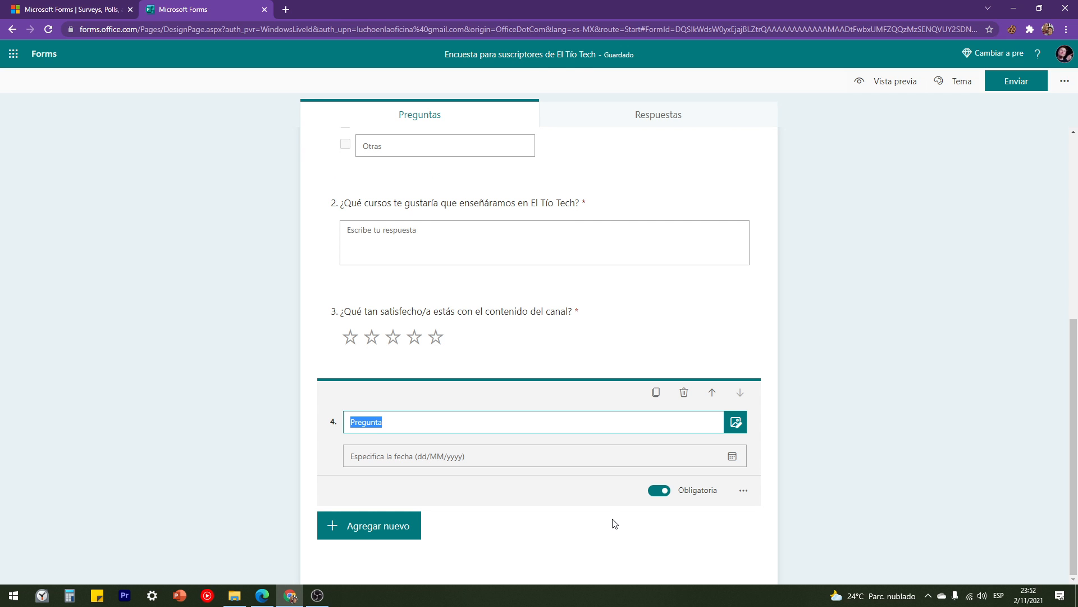
{"action": "type", "text": "¿Cuá"}
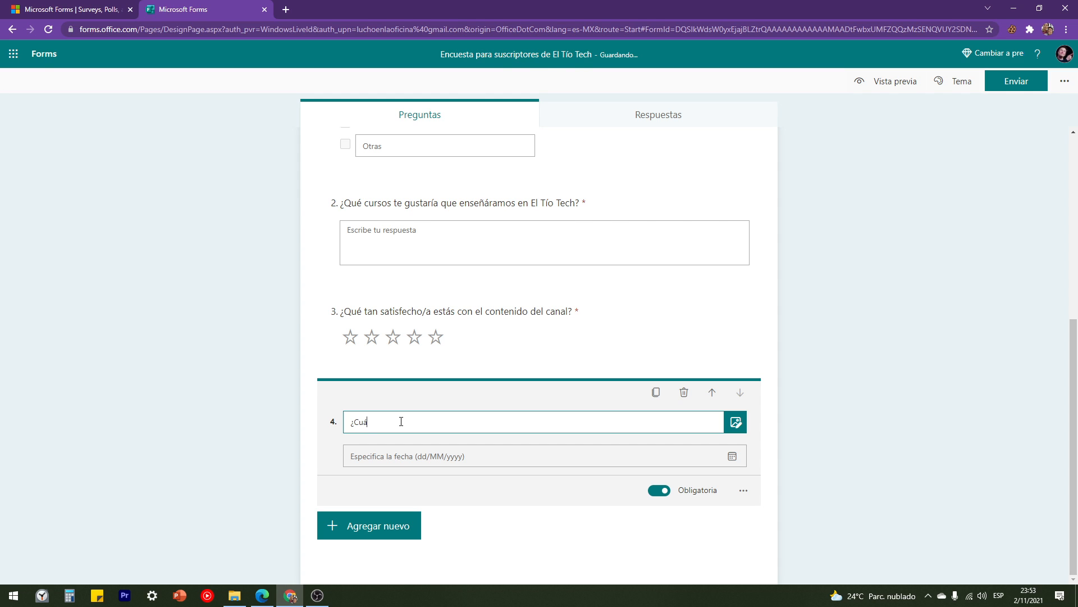
{"action": "type", "text": "l es tu fecha de nacimiento?"}
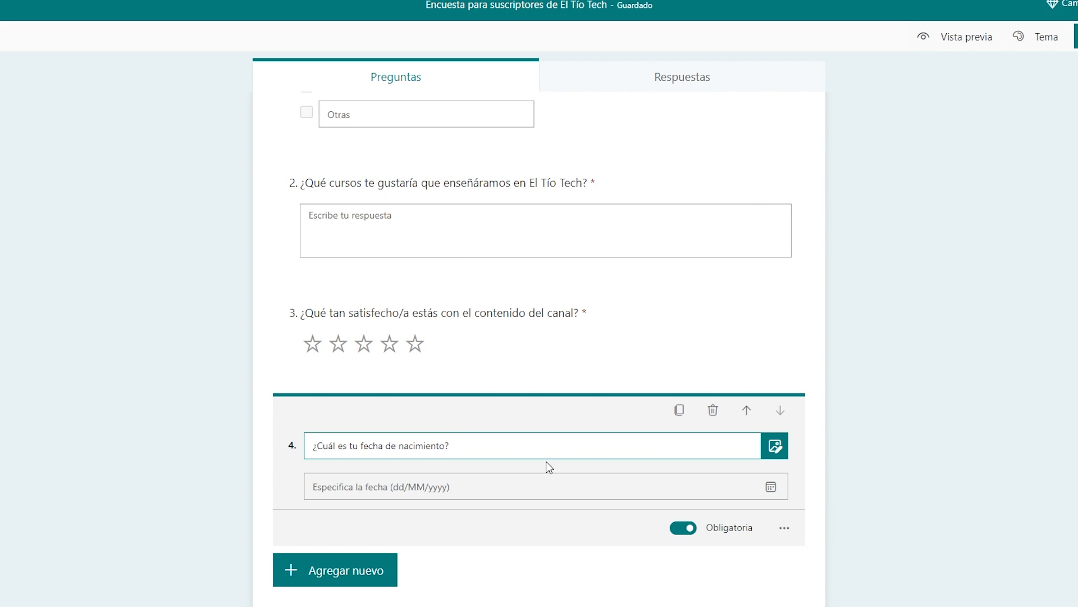
Give the birth-date question the subtitle "Queremos conocer la edad promedio de nuestros suscriptores." and make answering it optional.
{"action": "left_click", "coordinate": [786, 529]}
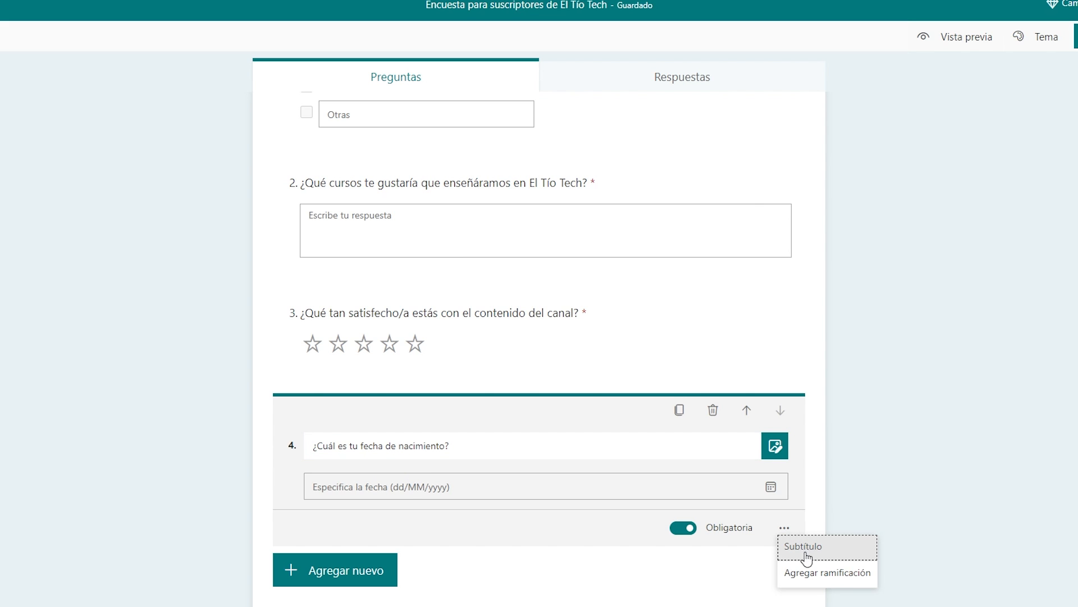
{"action": "left_click", "coordinate": [804, 547]}
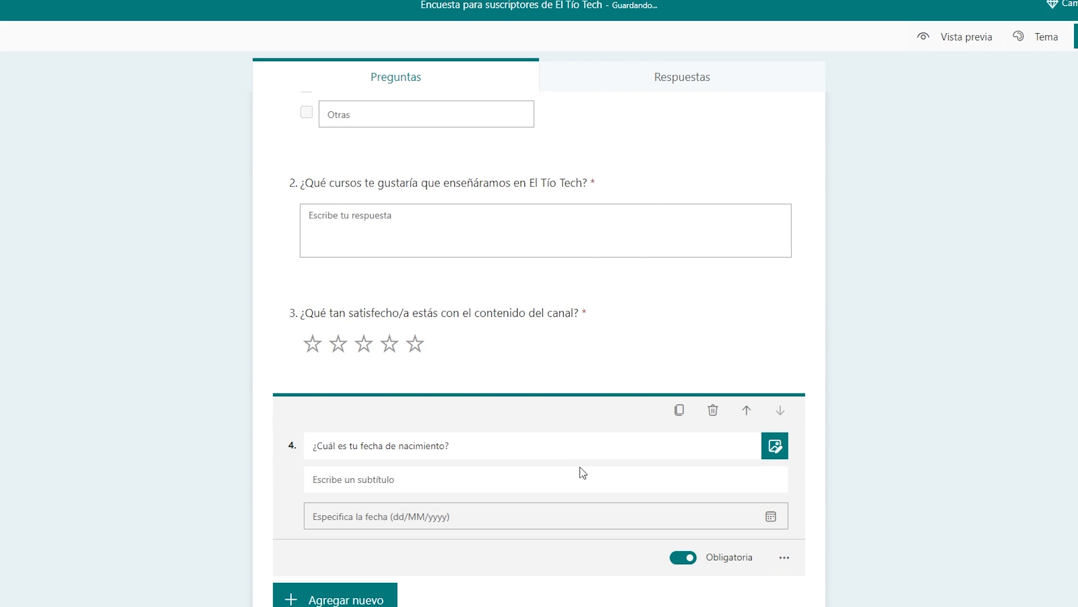
{"action": "left_click", "coordinate": [363, 482]}
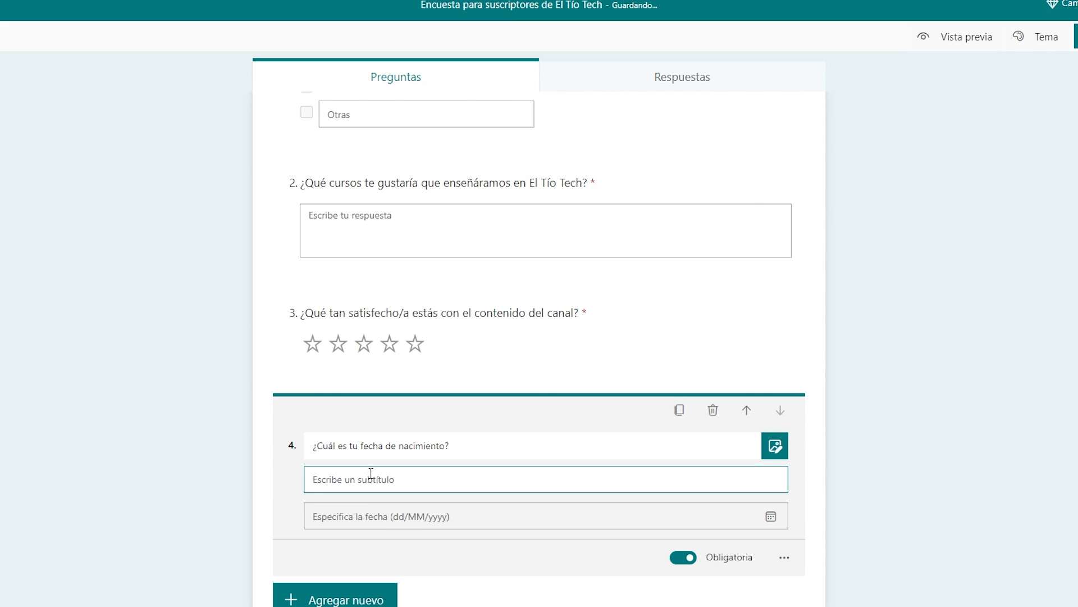
{"action": "type", "text": "Queremos co"}
{"action": "type", "text": "nocer la edad promedio de "}
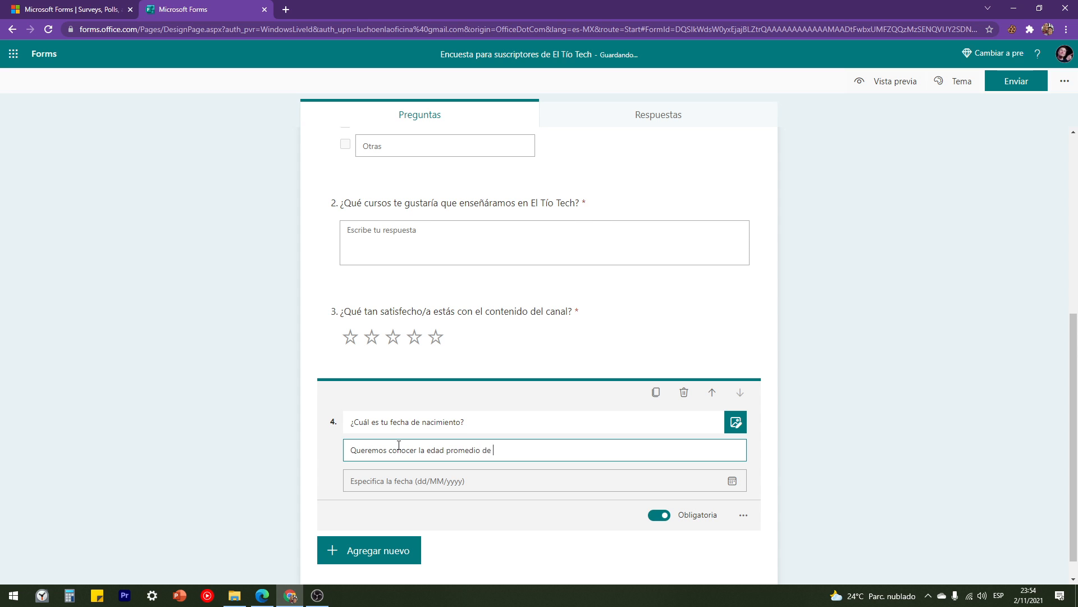
{"action": "type", "text": "nuestros suscriptores."}
{"action": "scroll", "coordinate": [449, 444], "scroll_direction": "down", "scroll_amount": 1}
{"action": "left_click", "coordinate": [439, 460]}
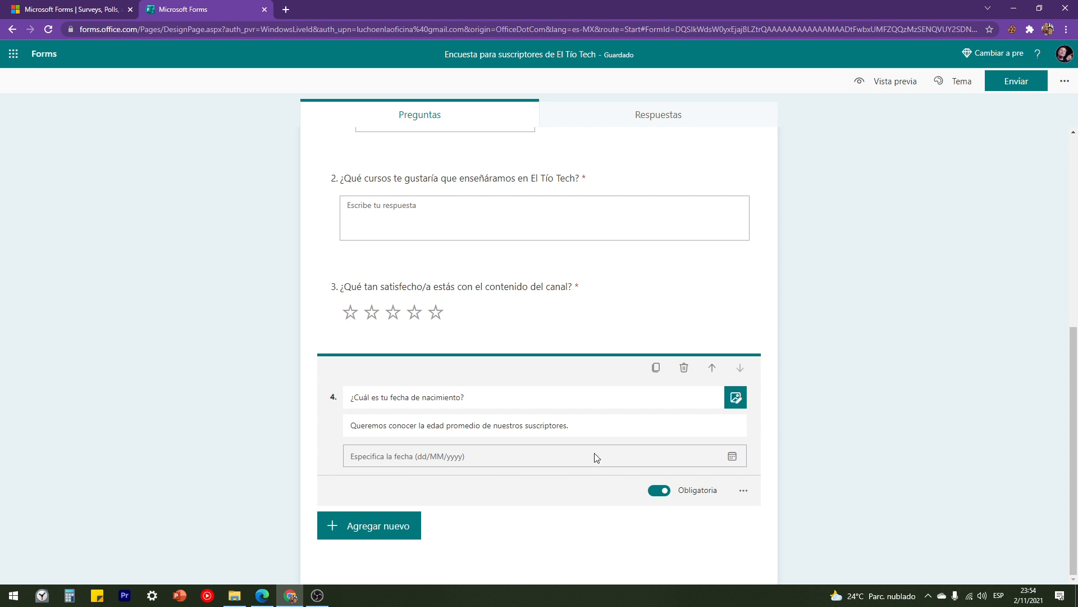
{"action": "left_click", "coordinate": [660, 491]}
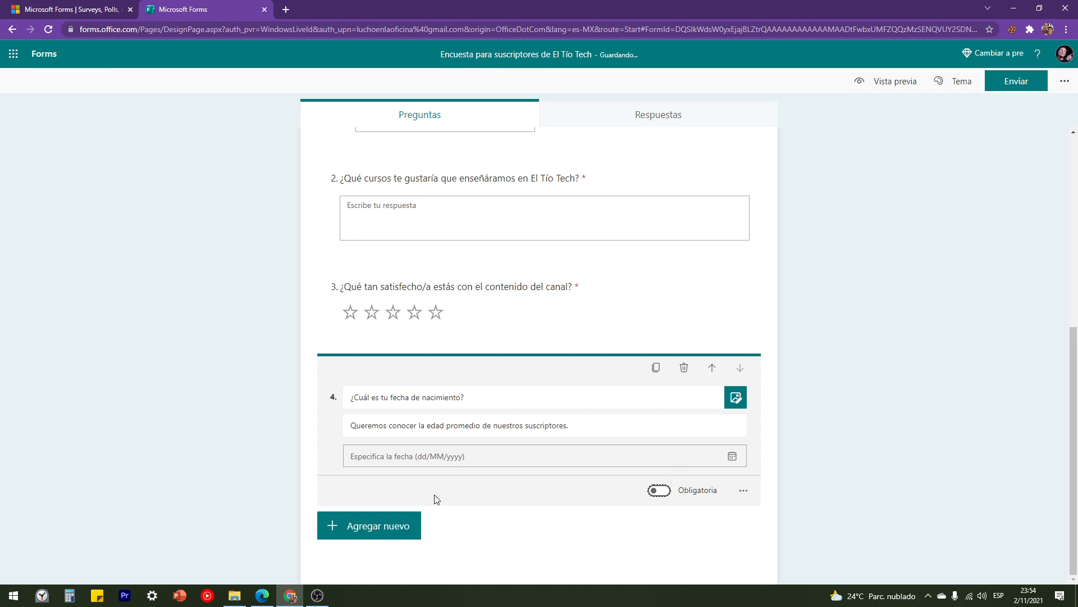
Add a ranking (Clasificación) question as the fifth question, worded "¿Qué tipo de contenido prefieres?".
{"action": "left_click", "coordinate": [397, 527]}
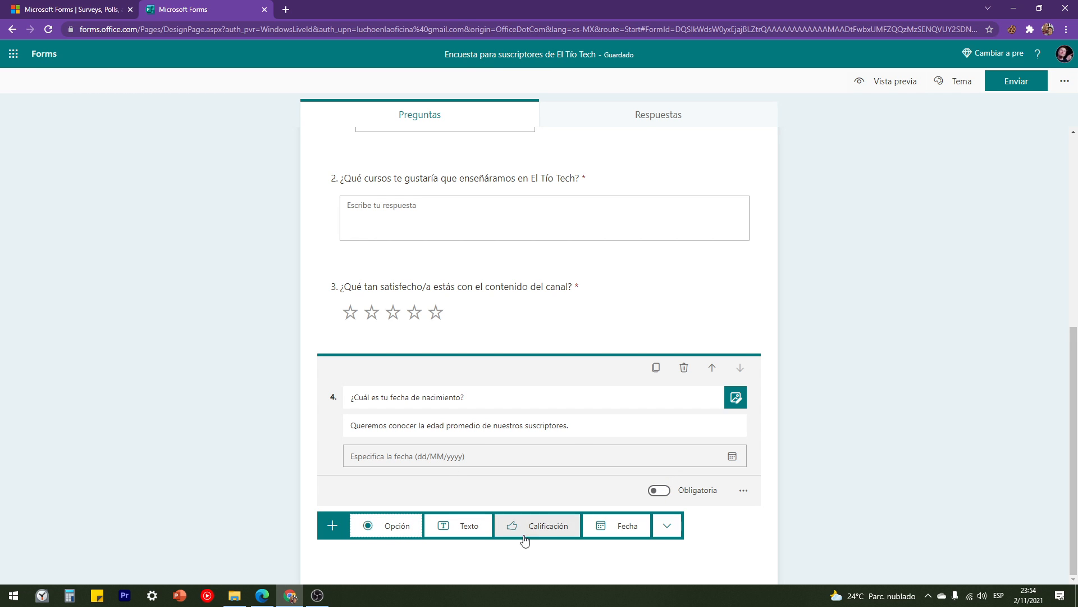
{"action": "left_click", "coordinate": [667, 531]}
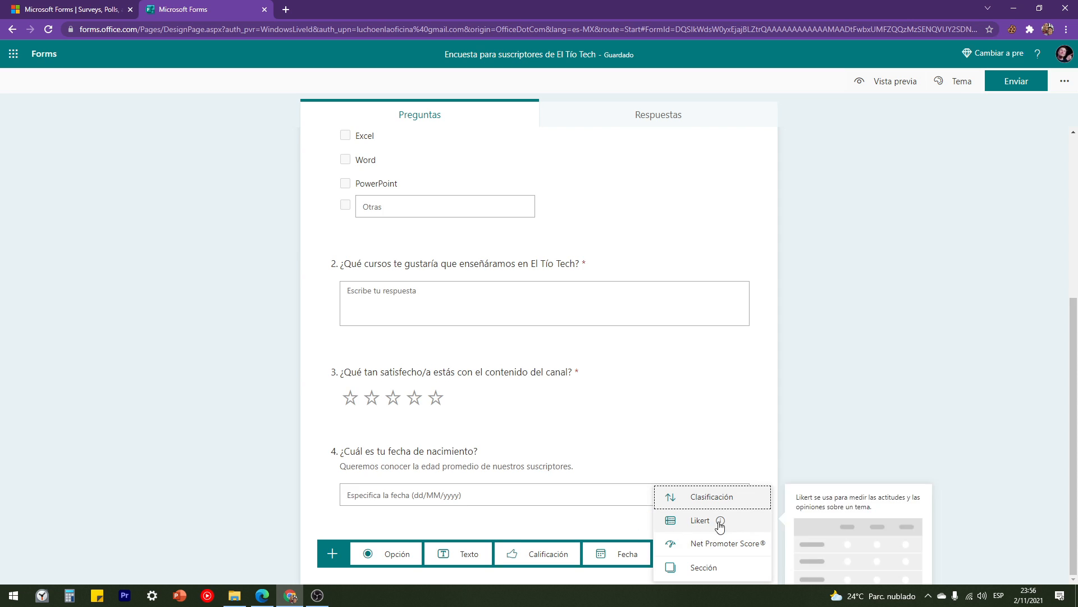
{"action": "left_click", "coordinate": [711, 497]}
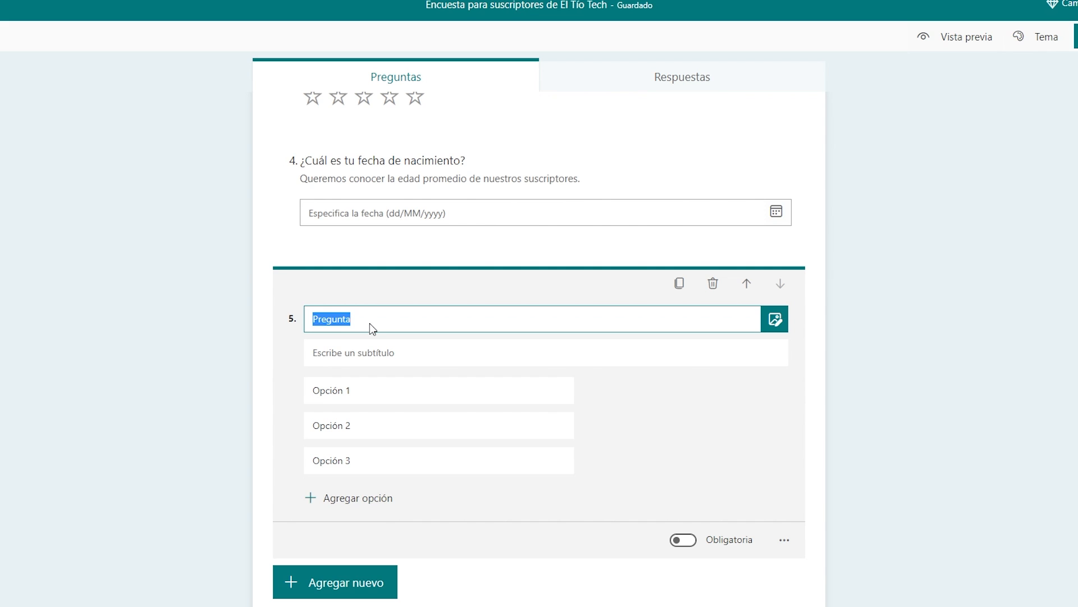
{"action": "type", "text": "¿Qué tipo de contenido prefieres?"}
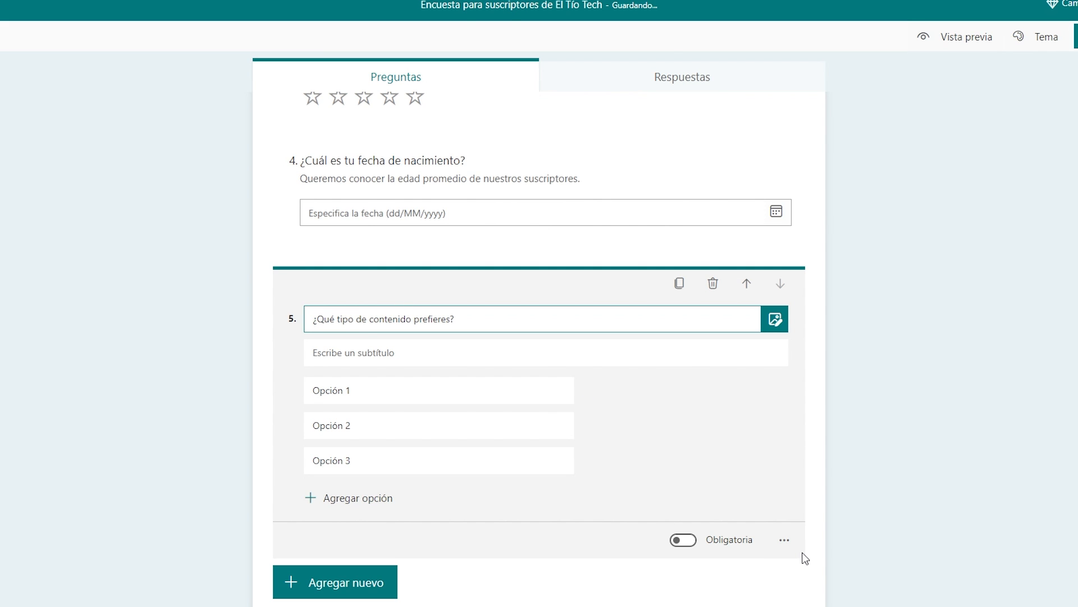
Remove the subtitle field from the fifth question and name its first option "Tutoriales en Excel".
{"action": "left_click", "coordinate": [785, 540]}
{"action": "left_click", "coordinate": [798, 558]}
{"action": "left_click", "coordinate": [448, 375]}
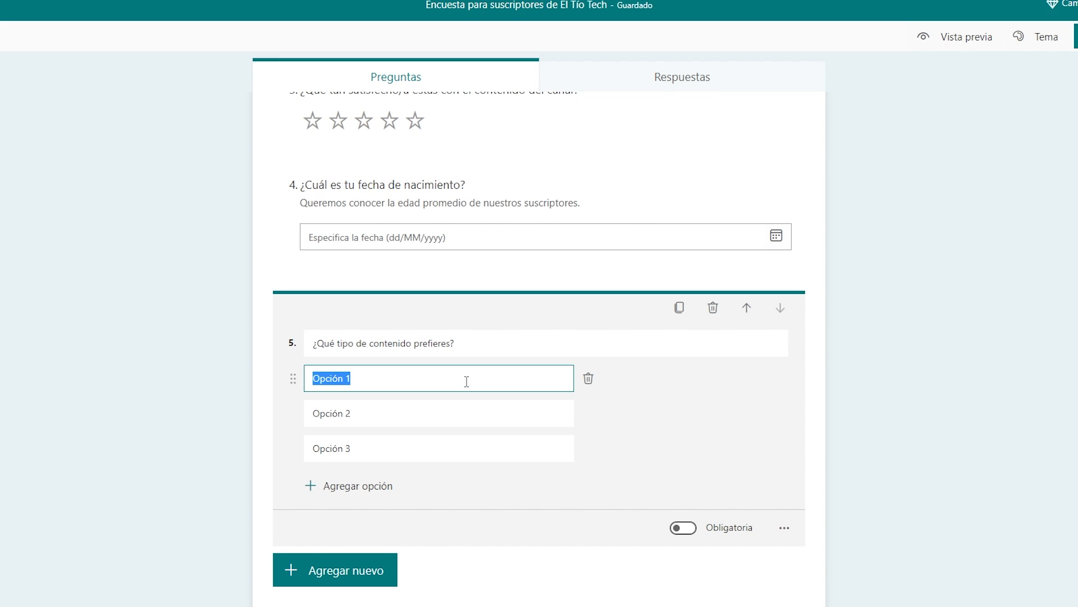
{"action": "type", "text": "Tutoriales en Excel"}
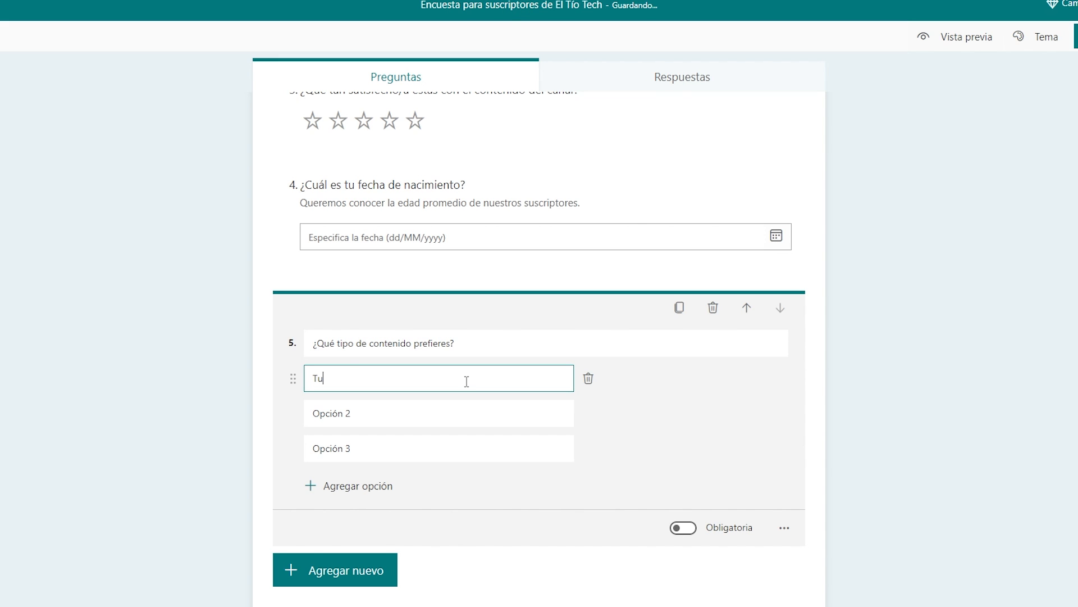
Name the fifth question's second option "Tutoriales de otros programas de Office" and the third "Tutoriales de la web".
{"action": "left_click", "coordinate": [419, 413]}
{"action": "type", "text": "Tutoriales d"}
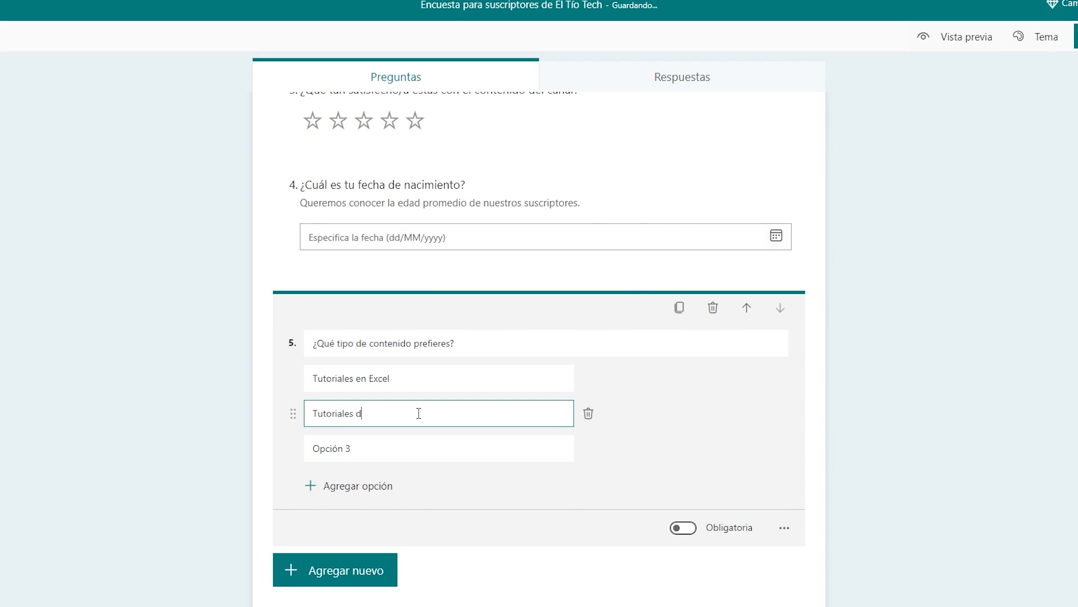
{"action": "type", "text": "e otros programas de Office"}
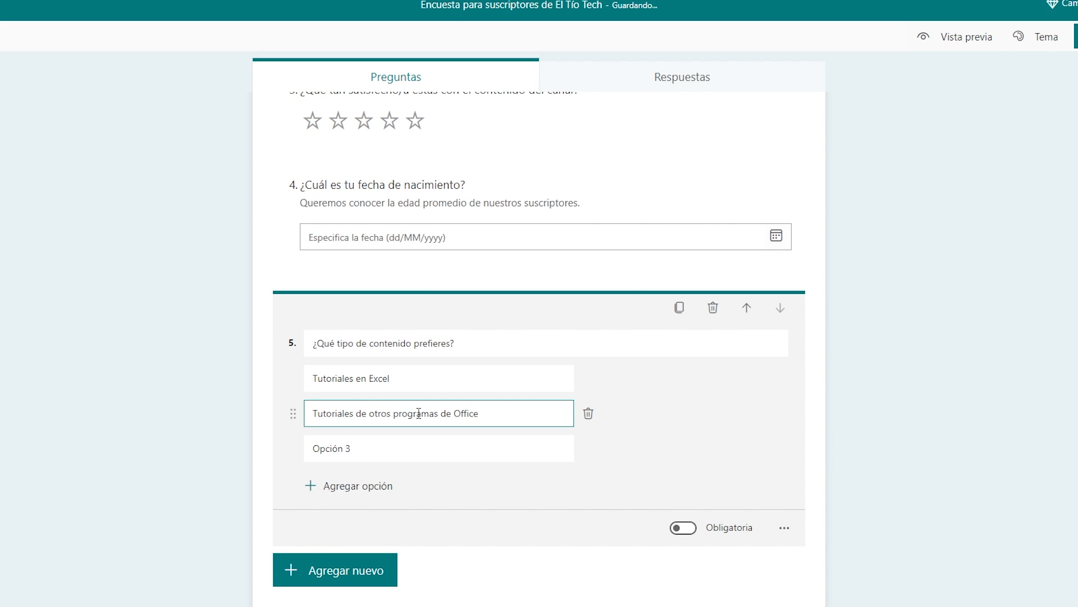
{"action": "left_click", "coordinate": [418, 446]}
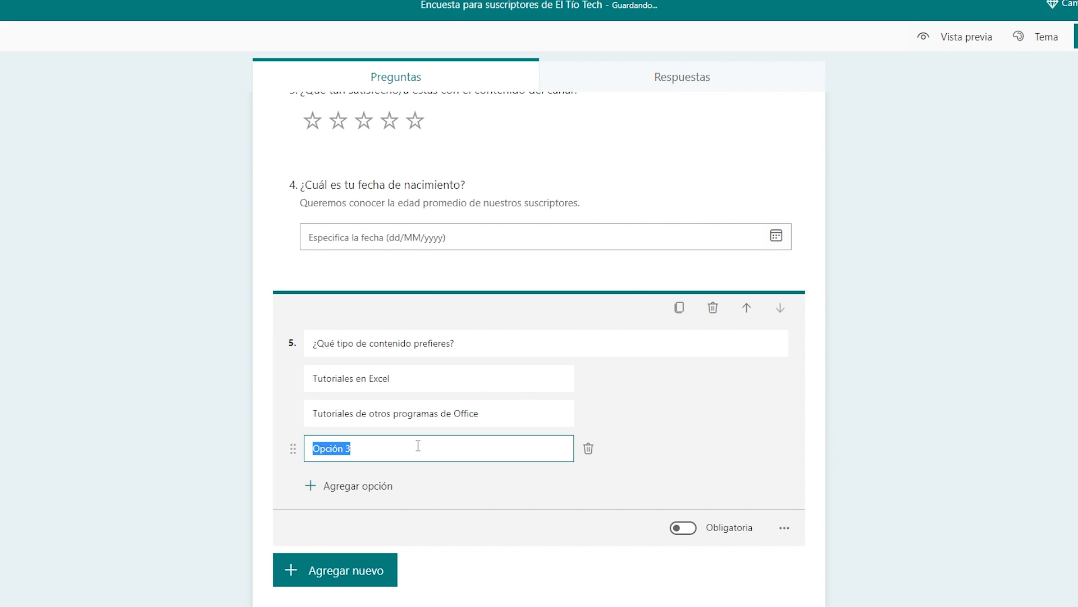
{"action": "type", "text": "Tutoriales de la web"}
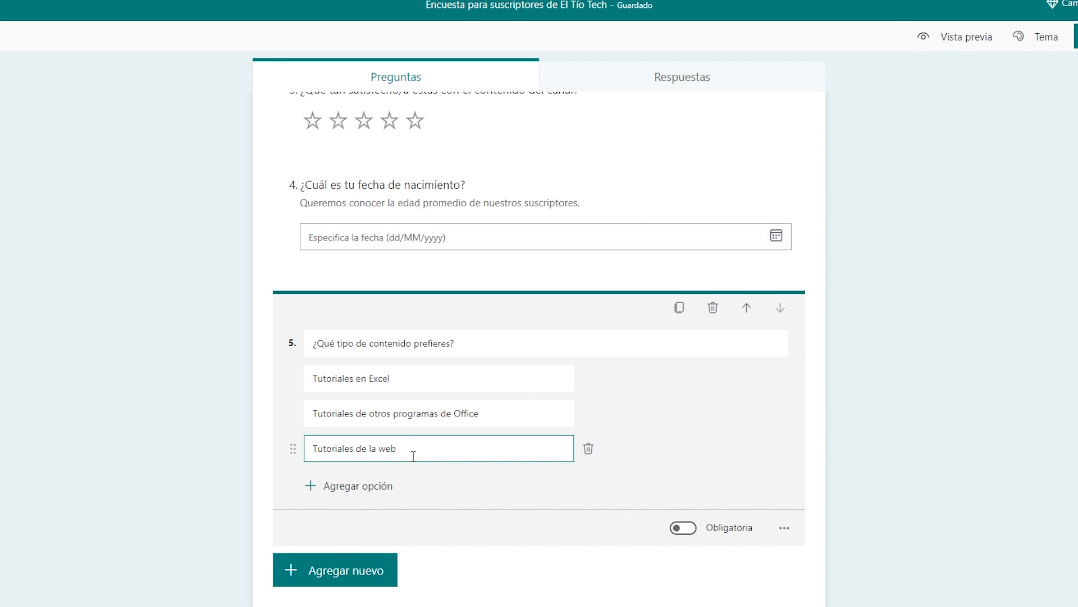
Add a fourth option "Tutoriales para el celular" to the ranking question and make the question required (Obligatoria).
{"action": "left_click", "coordinate": [358, 488]}
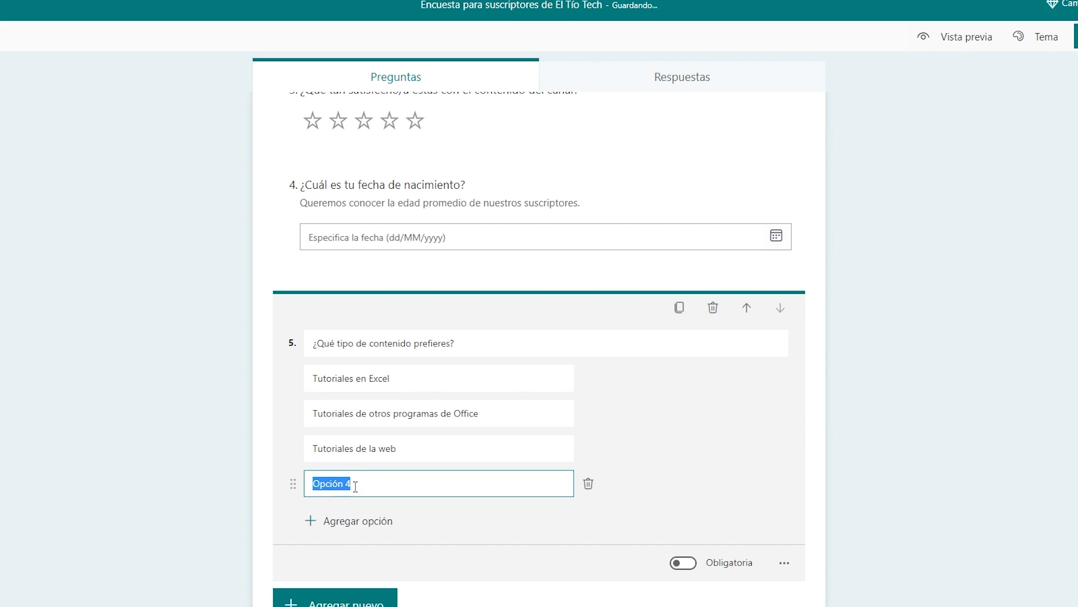
{"action": "type", "text": "Tutoriales para el celular"}
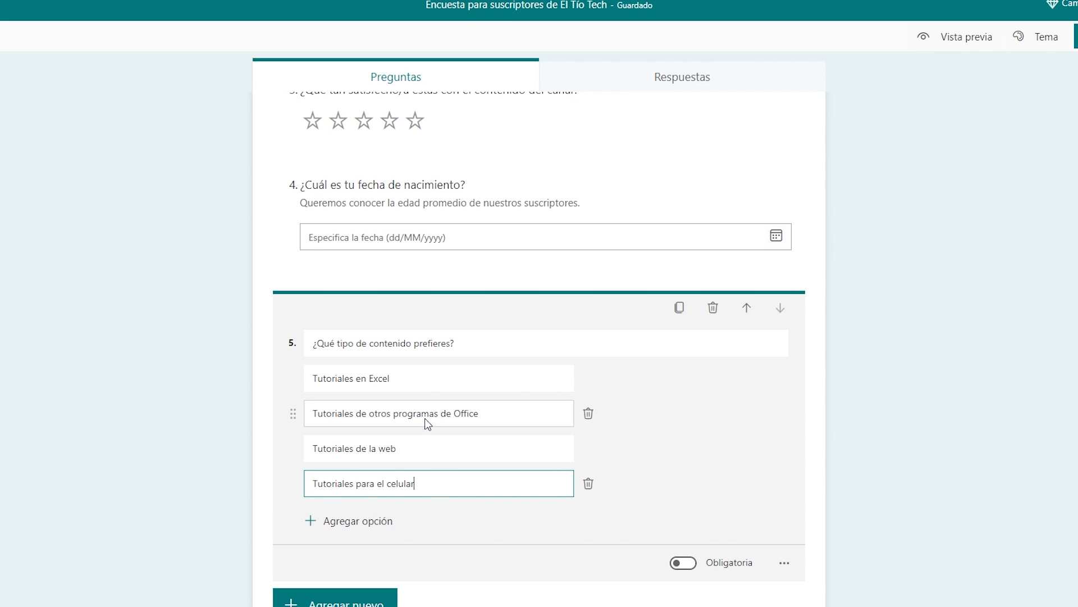
{"action": "scroll", "coordinate": [435, 494], "scroll_direction": "down", "scroll_amount": 1}
{"action": "left_click", "coordinate": [476, 470]}
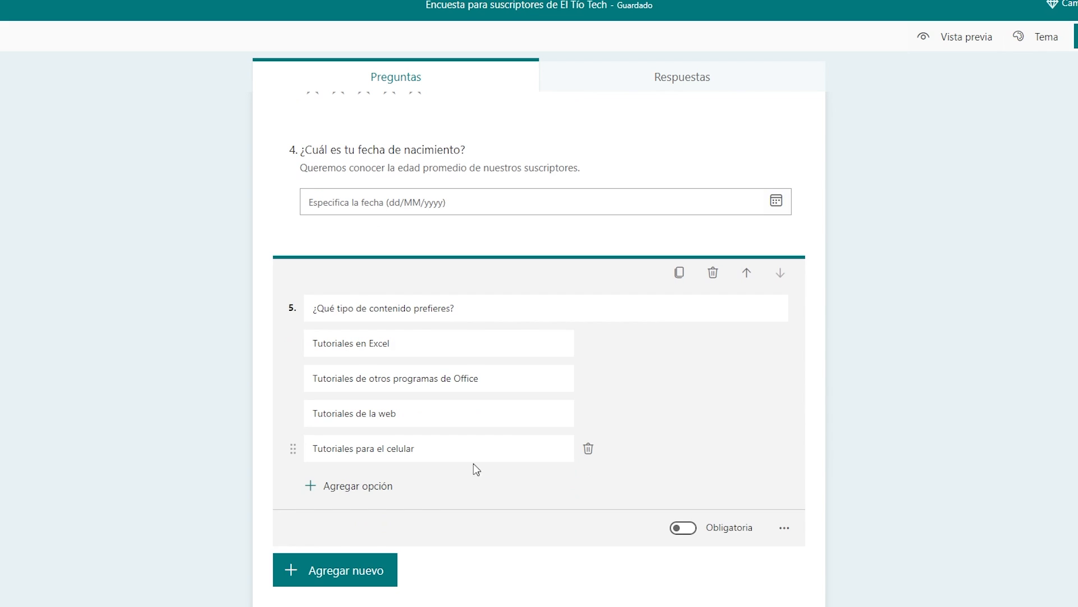
{"action": "left_click", "coordinate": [683, 529]}
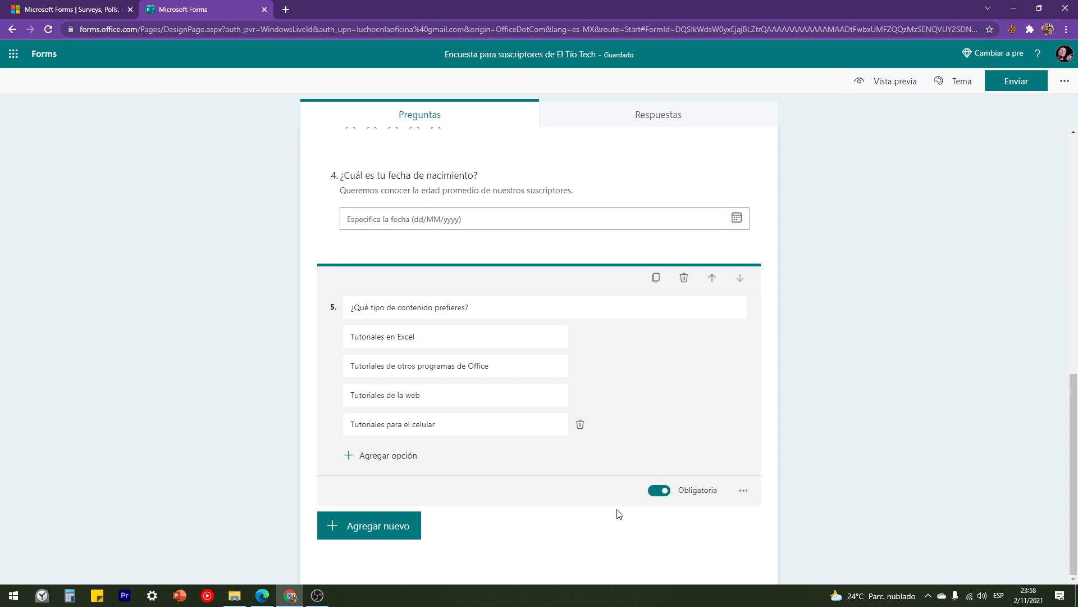
Preview the form and answer the first question with Excel, Word, PowerPoint and the other answer "Canva, WordPress".
{"action": "scroll", "coordinate": [617, 511], "scroll_direction": "up", "scroll_amount": 5}
{"action": "scroll", "coordinate": [617, 510], "scroll_direction": "down", "scroll_amount": 5}
{"action": "left_click", "coordinate": [872, 85]}
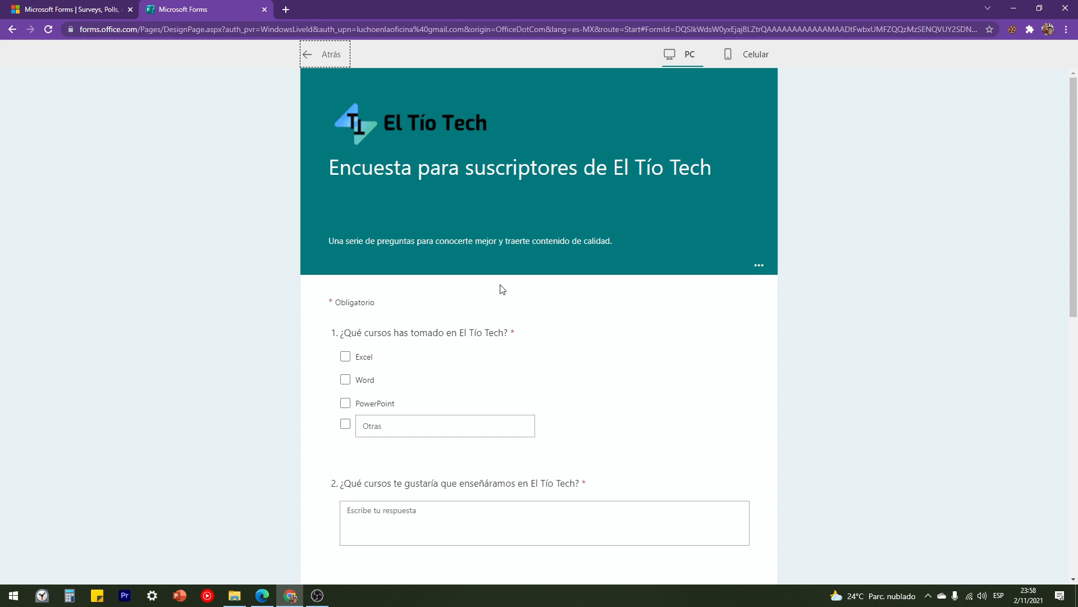
{"action": "scroll", "coordinate": [502, 289], "scroll_direction": "down", "scroll_amount": 1}
{"action": "left_click", "coordinate": [346, 301]}
{"action": "left_click", "coordinate": [346, 324]}
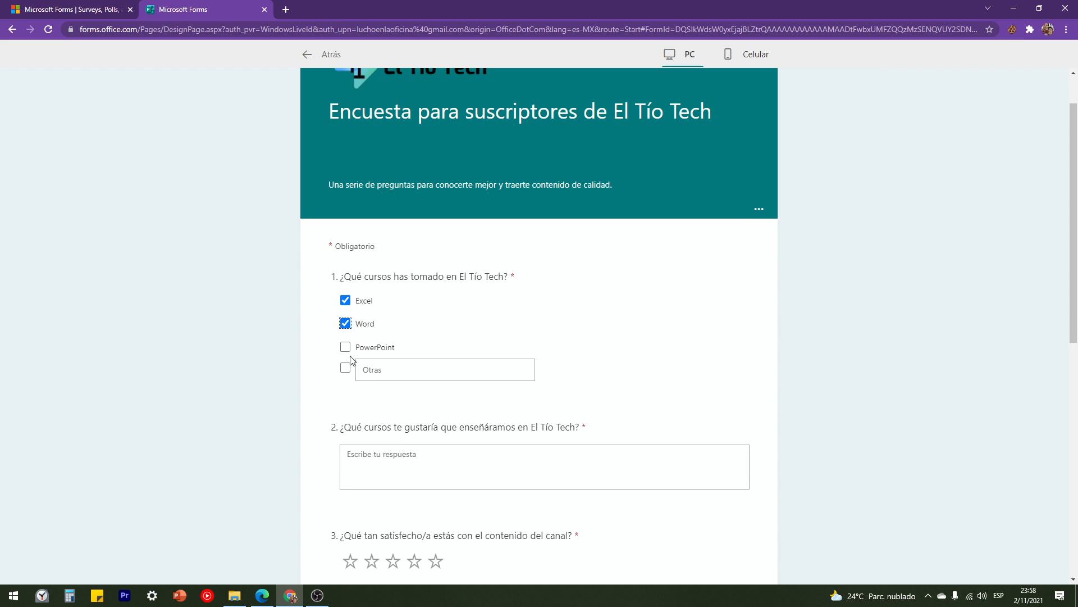
{"action": "left_click", "coordinate": [345, 346]}
{"action": "left_click", "coordinate": [346, 367]}
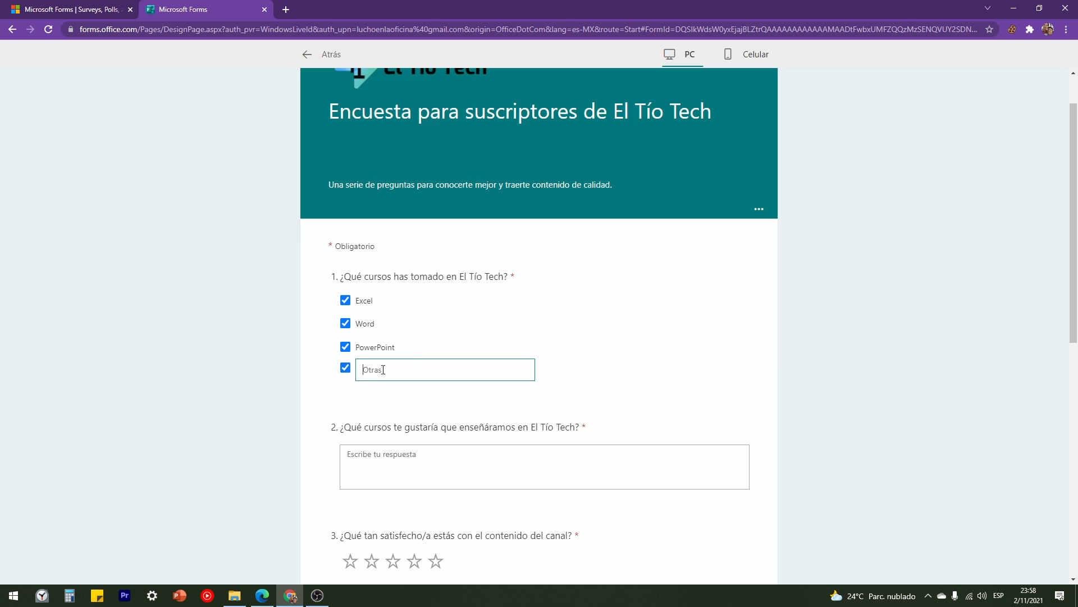
{"action": "scroll", "coordinate": [410, 356], "scroll_direction": "down", "scroll_amount": 2}
{"action": "type", "text": "Canva, WordPress"}
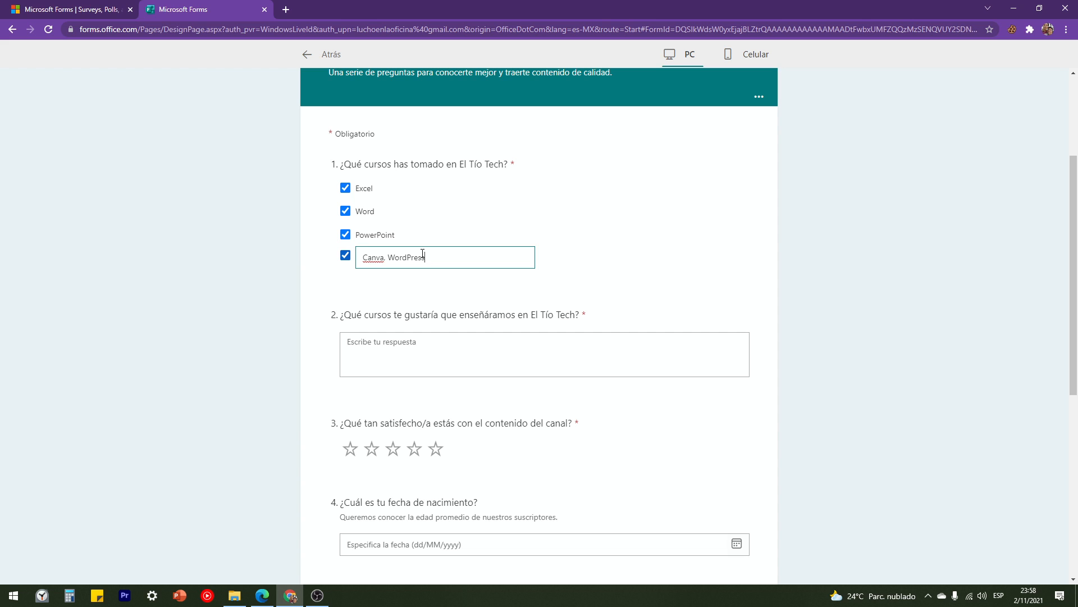
Answer the second question with the sample text "asdfcsdfa" and rate the channel content five stars.
{"action": "scroll", "coordinate": [416, 282], "scroll_direction": "down", "scroll_amount": 2}
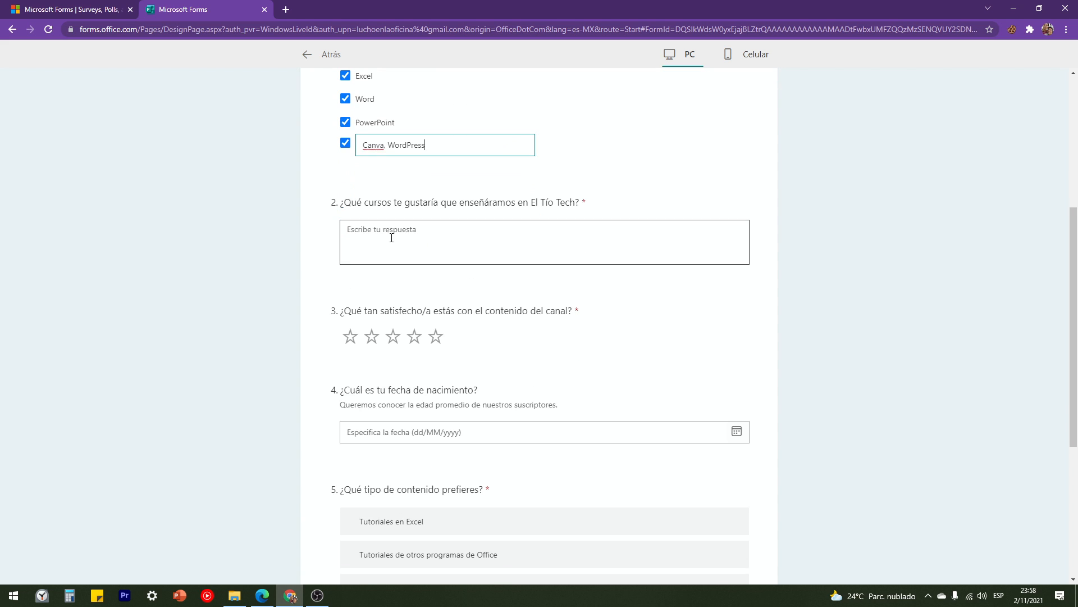
{"action": "left_click", "coordinate": [394, 239]}
{"action": "type", "text": "asdfcsdfa"}
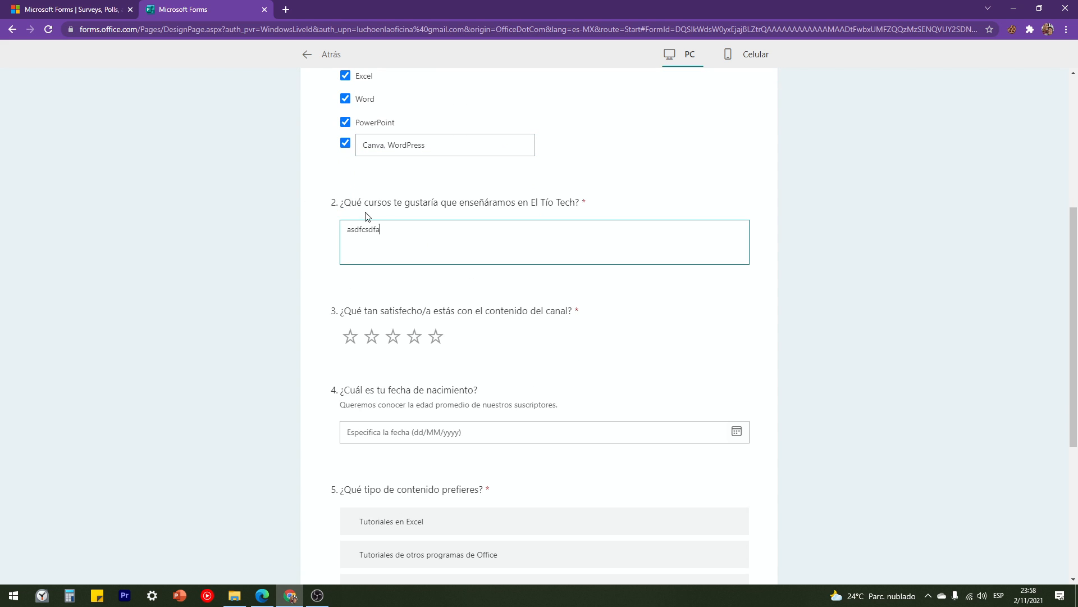
{"action": "scroll", "coordinate": [471, 229], "scroll_direction": "down", "scroll_amount": 2}
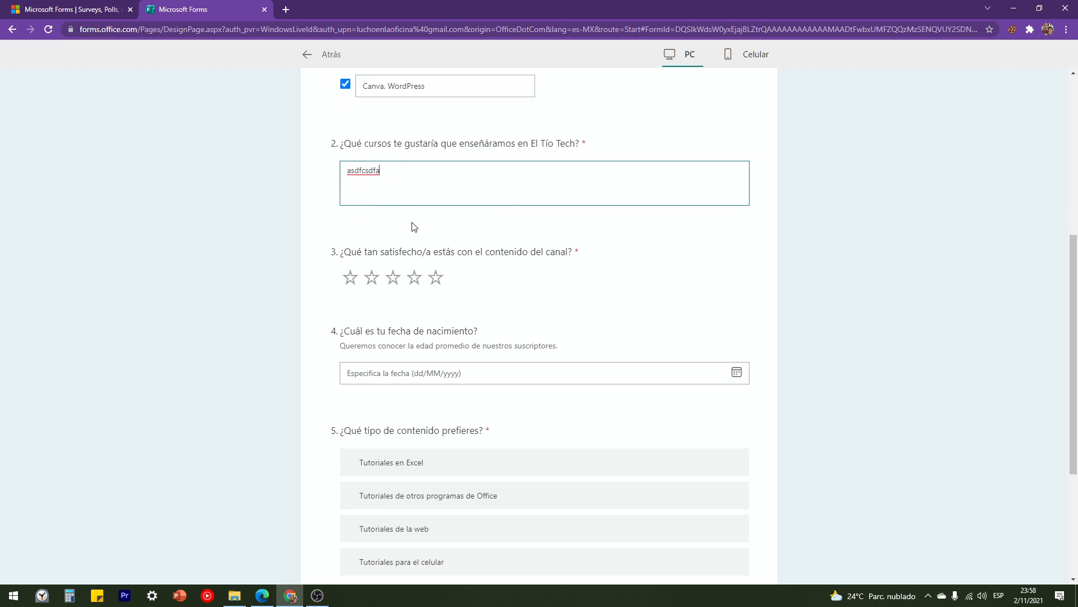
{"action": "left_click", "coordinate": [436, 224]}
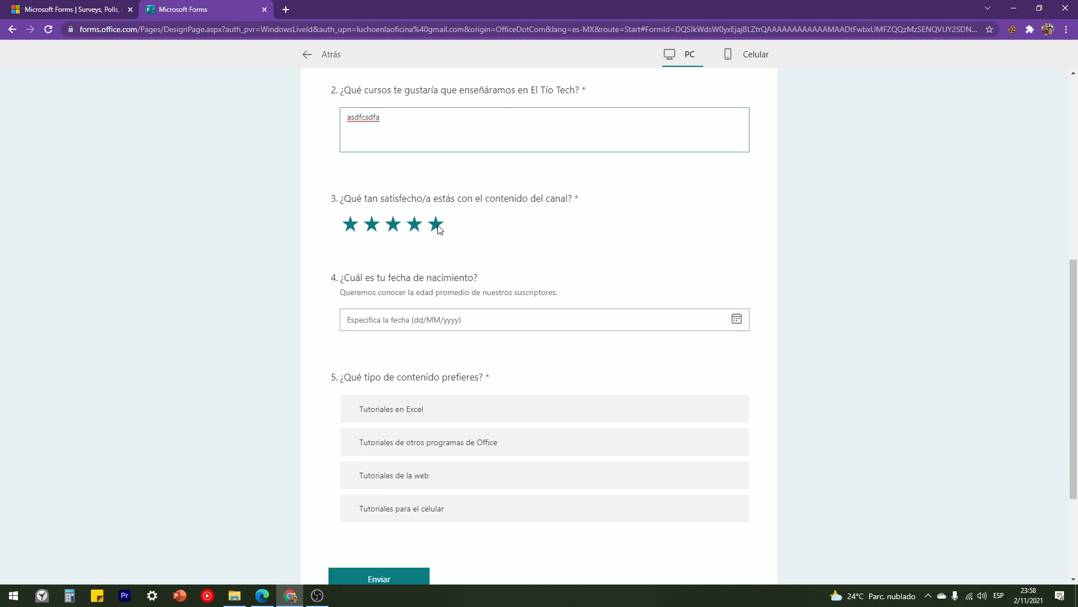
Choose a birth year and day from the calendar to fill in the date of birth in the fourth question.
{"action": "left_click", "coordinate": [433, 320]}
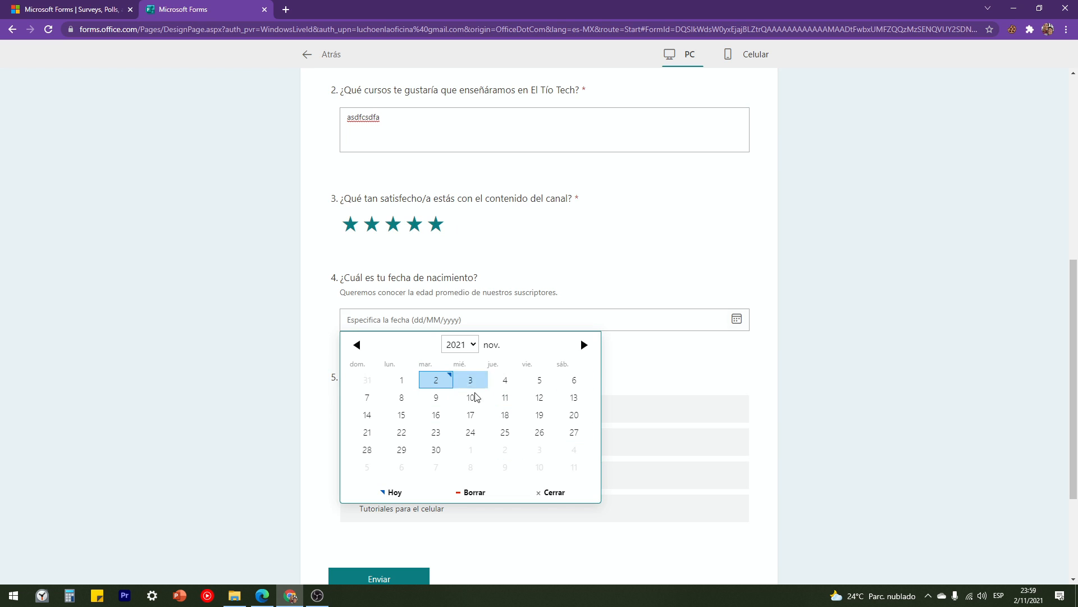
{"action": "left_click", "coordinate": [469, 345]}
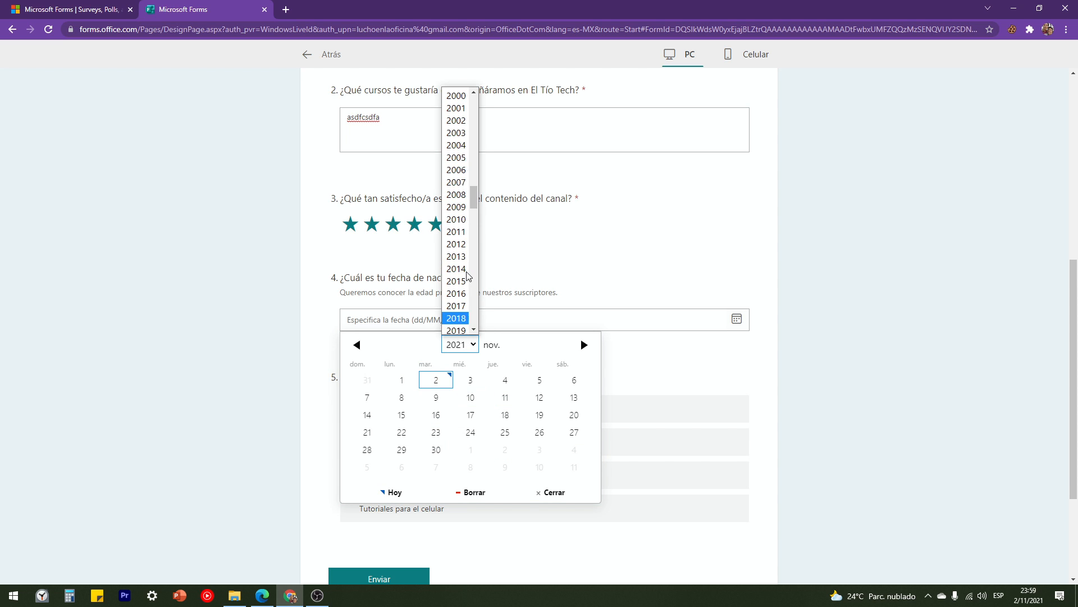
{"action": "scroll", "coordinate": [452, 236], "scroll_direction": "up", "scroll_amount": 5}
{"action": "left_click", "coordinate": [449, 231]}
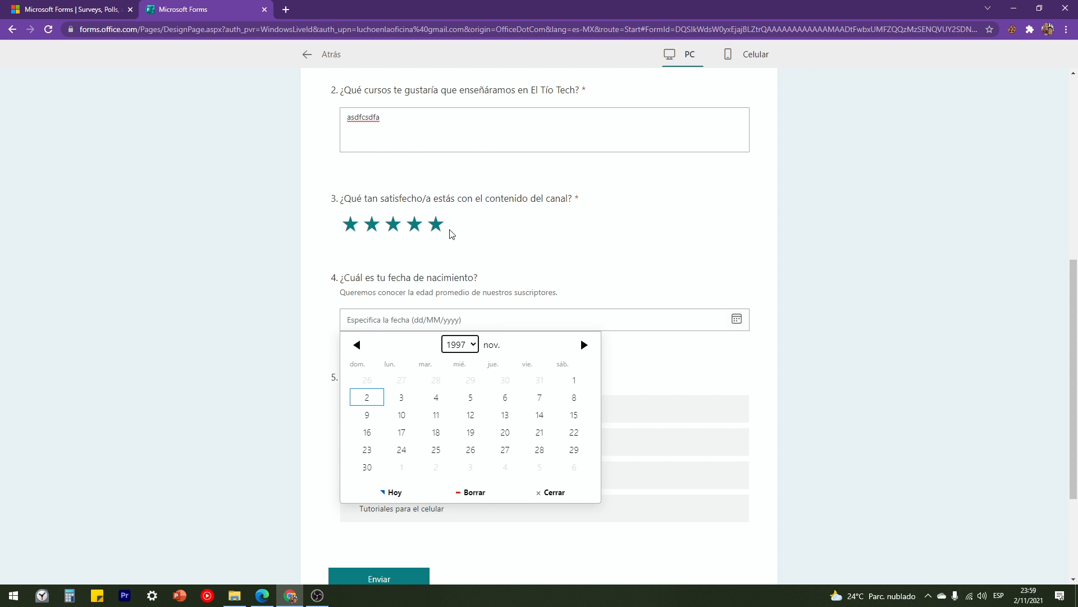
{"action": "left_click", "coordinate": [406, 413]}
Change the date of birth answer to the same day nine months earlier within the same year.
{"action": "left_click", "coordinate": [384, 319]}
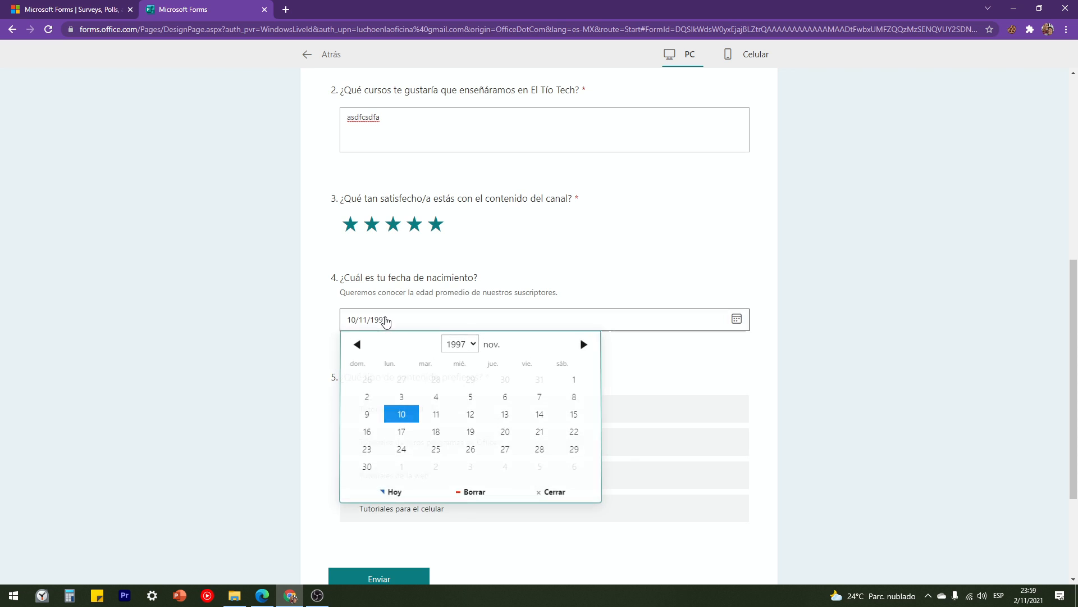
{"action": "left_click", "coordinate": [359, 345]}
{"action": "left_click", "coordinate": [360, 348]}
{"action": "left_click", "coordinate": [359, 348]}
{"action": "left_click", "coordinate": [360, 349]}
{"action": "left_click", "coordinate": [357, 349]}
{"action": "left_click", "coordinate": [357, 348]}
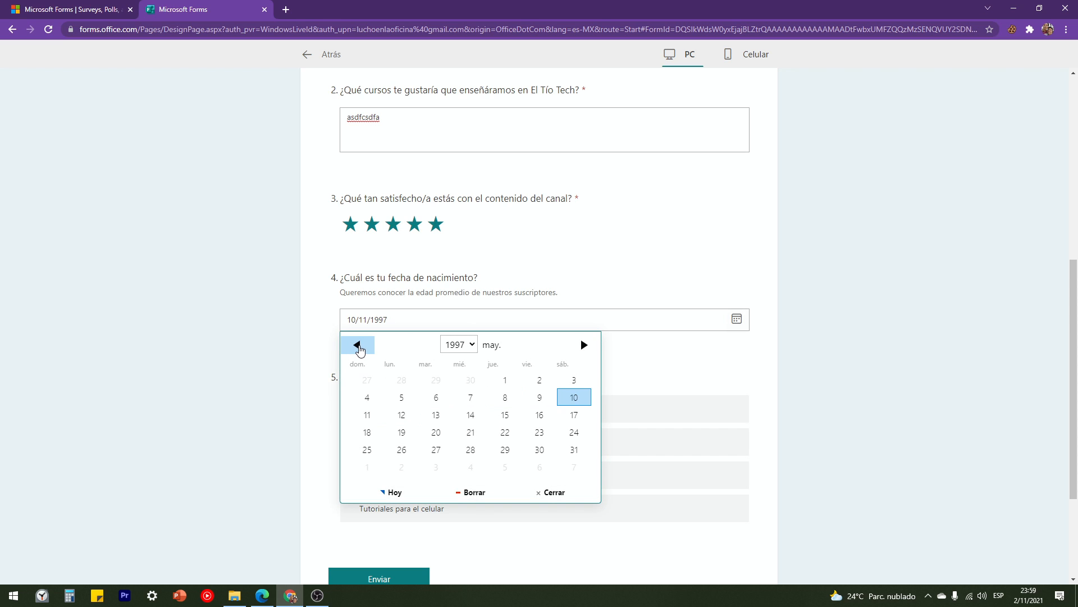
{"action": "left_click", "coordinate": [354, 348]}
{"action": "left_click", "coordinate": [354, 348]}
{"action": "left_click", "coordinate": [351, 348]}
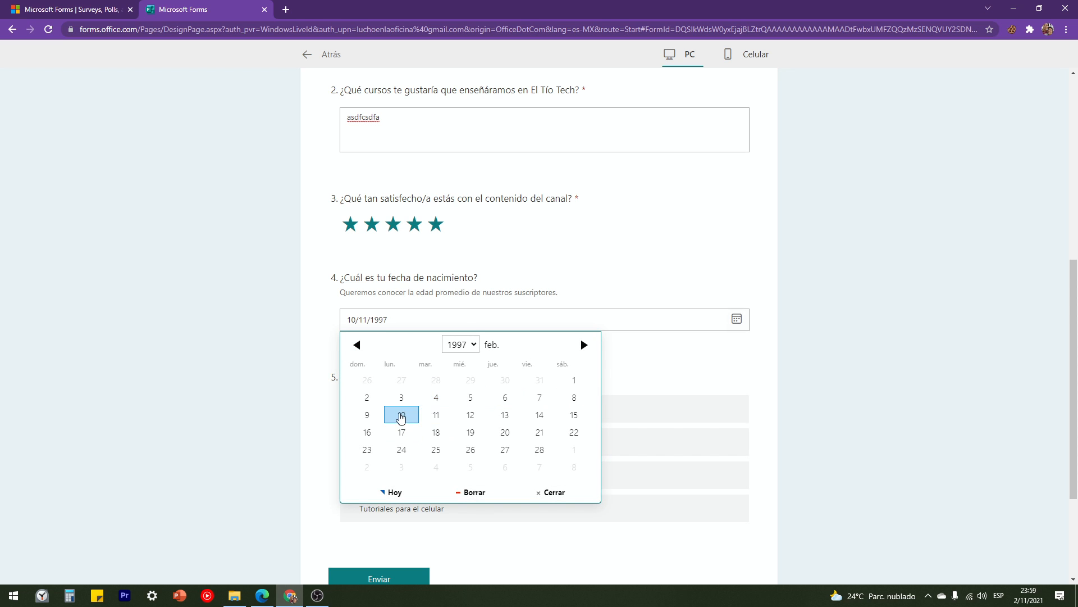
{"action": "left_click", "coordinate": [401, 415]}
Rank the fifth question's options: Tutoriales para el celular, Tutoriales de la web, Tutoriales de otros programas de Office, Tutoriales en Excel.
{"action": "scroll", "coordinate": [428, 333], "scroll_direction": "down", "scroll_amount": 2}
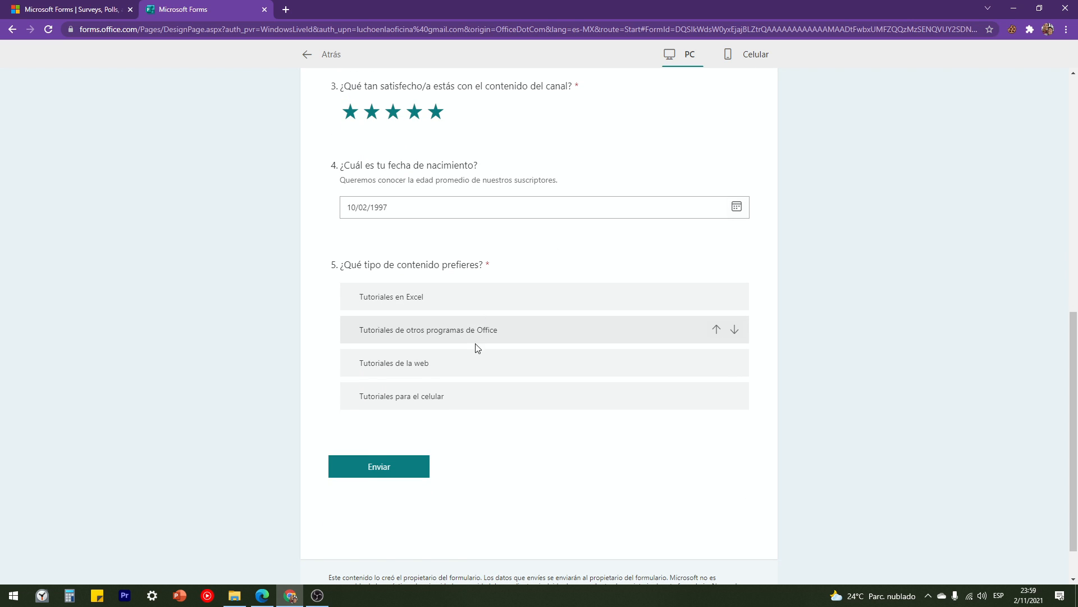
{"action": "mouse_move", "coordinate": [433, 299]}
{"action": "left_mouse_down"}
{"action": "mouse_move", "coordinate": [429, 396]}
{"action": "mouse_move", "coordinate": [433, 300]}
{"action": "left_mouse_up"}
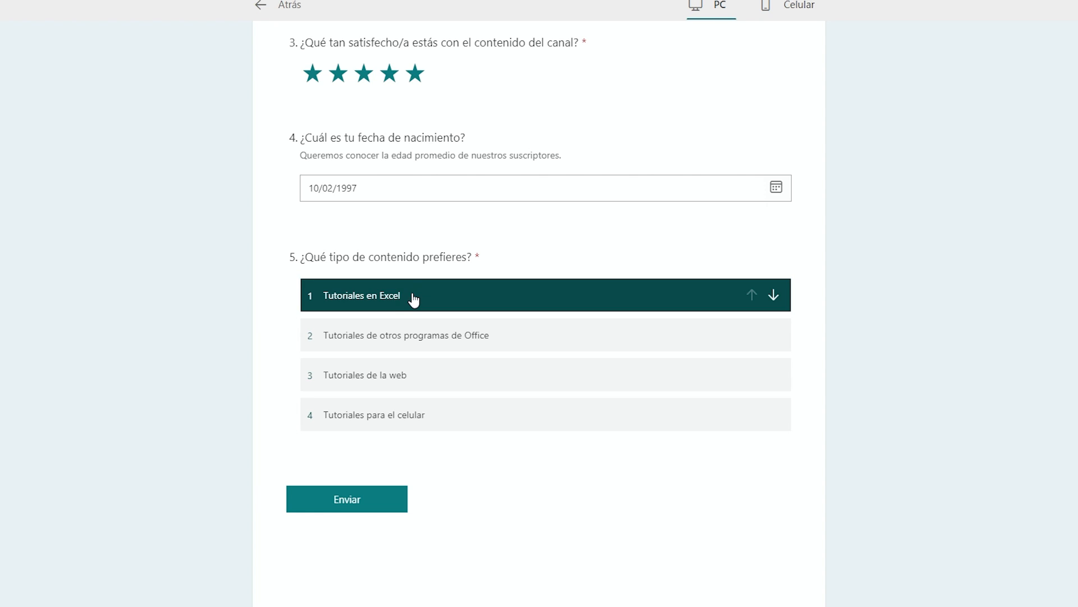
{"action": "left_click_drag", "start_coordinate": [376, 423], "coordinate": [375, 303]}
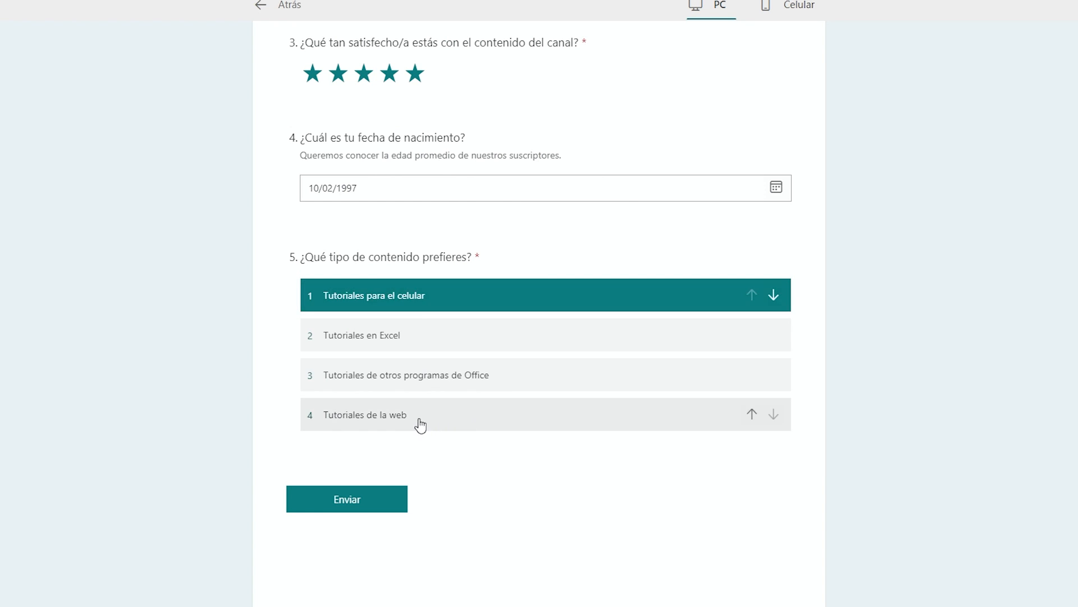
{"action": "left_click_drag", "start_coordinate": [421, 426], "coordinate": [430, 378]}
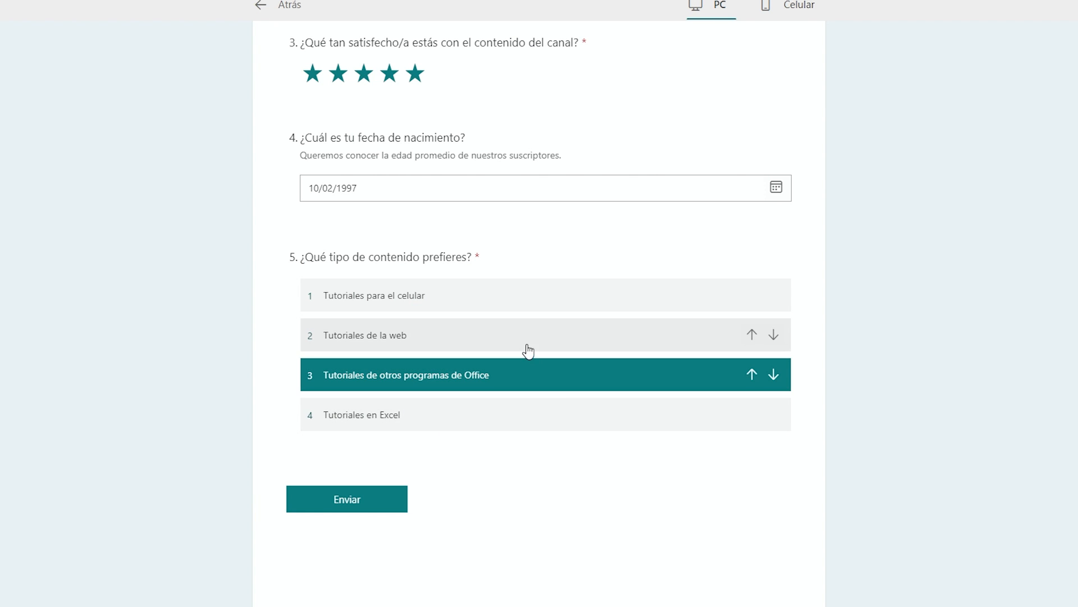
{"action": "left_click", "coordinate": [477, 345]}
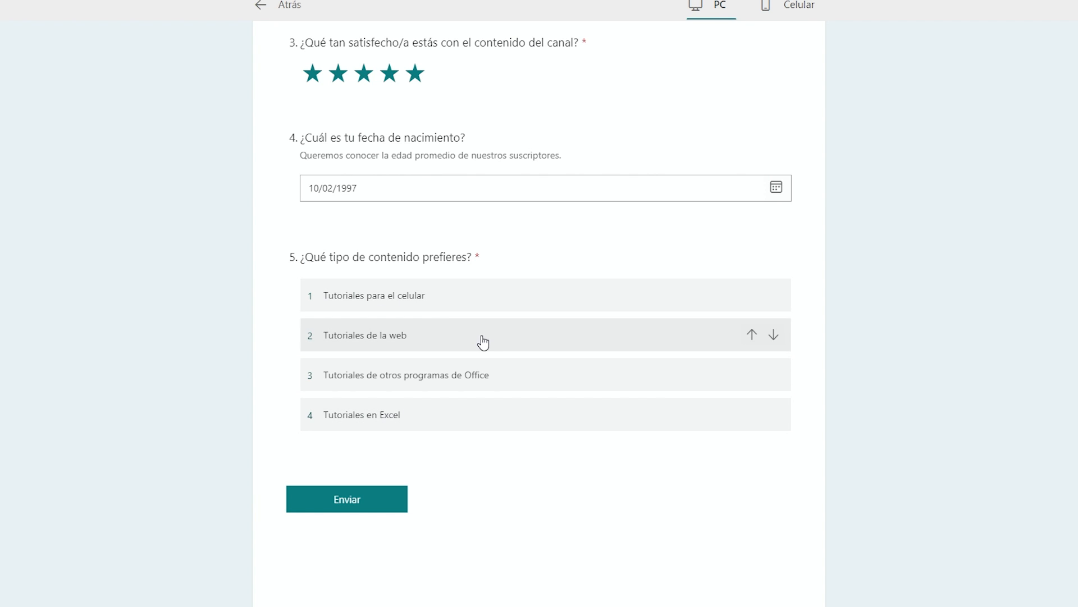
{"action": "left_click_drag", "start_coordinate": [490, 260], "coordinate": [280, 265]}
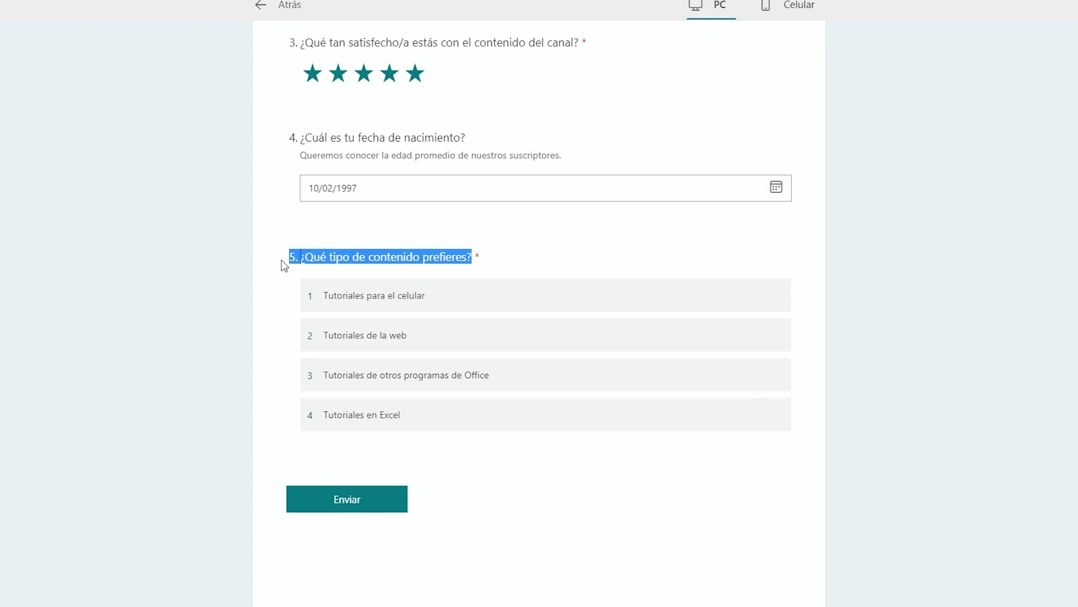
{"action": "left_click", "coordinate": [494, 247]}
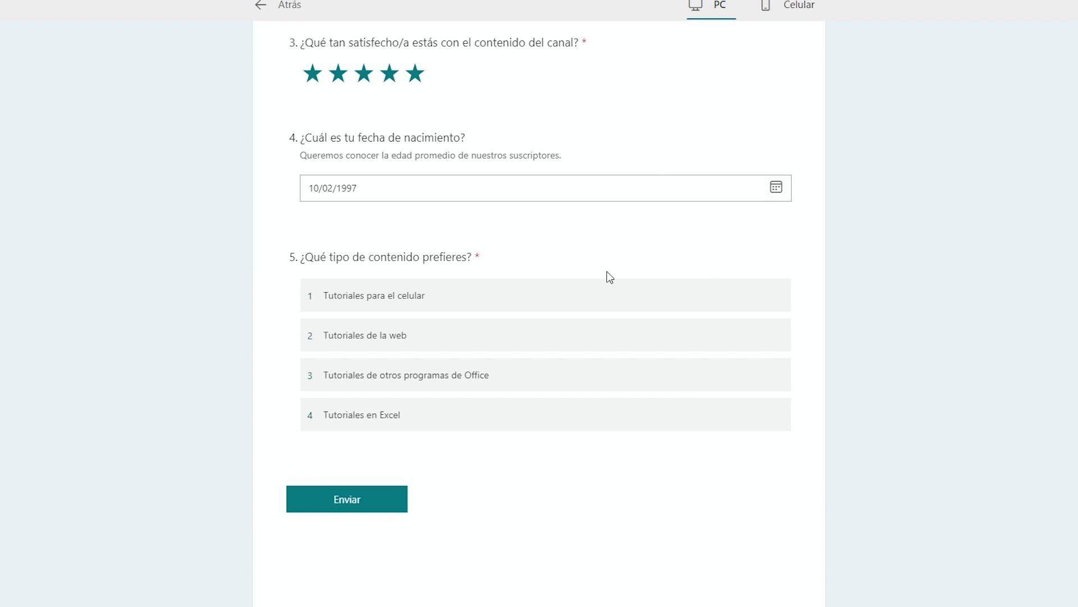
Switch the preview to the phone view (Celular) and look through how the questions and answers are laid out.
{"action": "scroll", "coordinate": [543, 269], "scroll_direction": "up", "scroll_amount": 10}
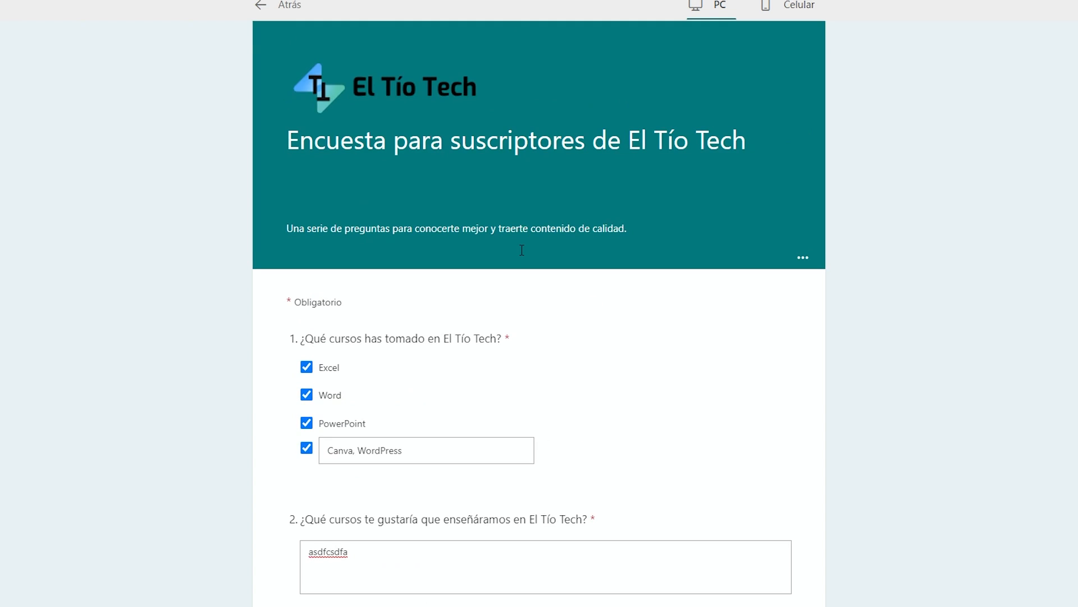
{"action": "left_click", "coordinate": [784, 12]}
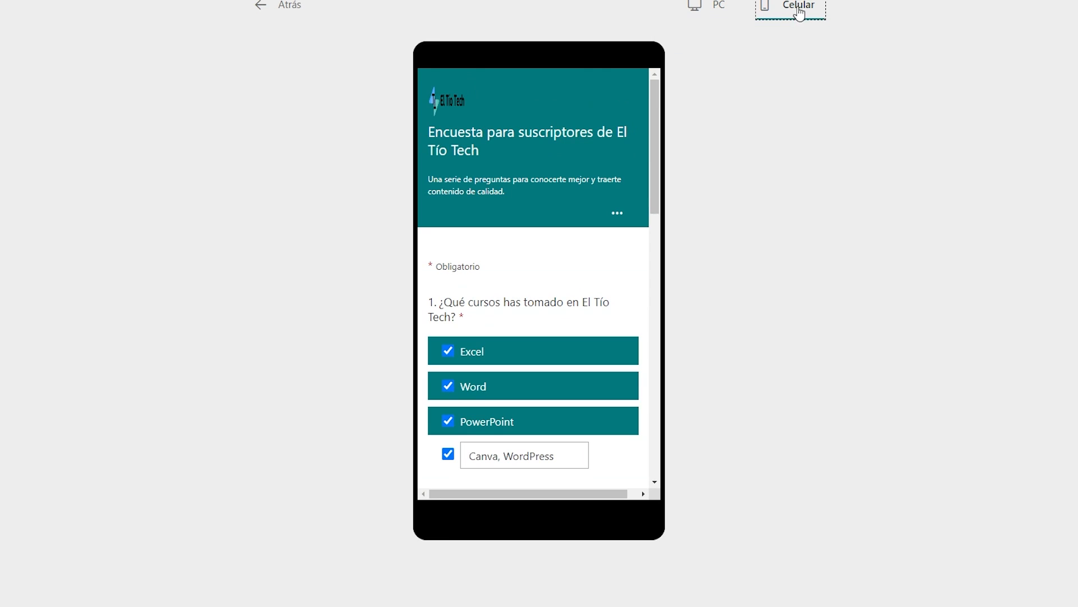
{"action": "scroll", "coordinate": [546, 155], "scroll_direction": "down", "scroll_amount": 2}
{"action": "scroll", "coordinate": [545, 155], "scroll_direction": "down", "scroll_amount": 8}
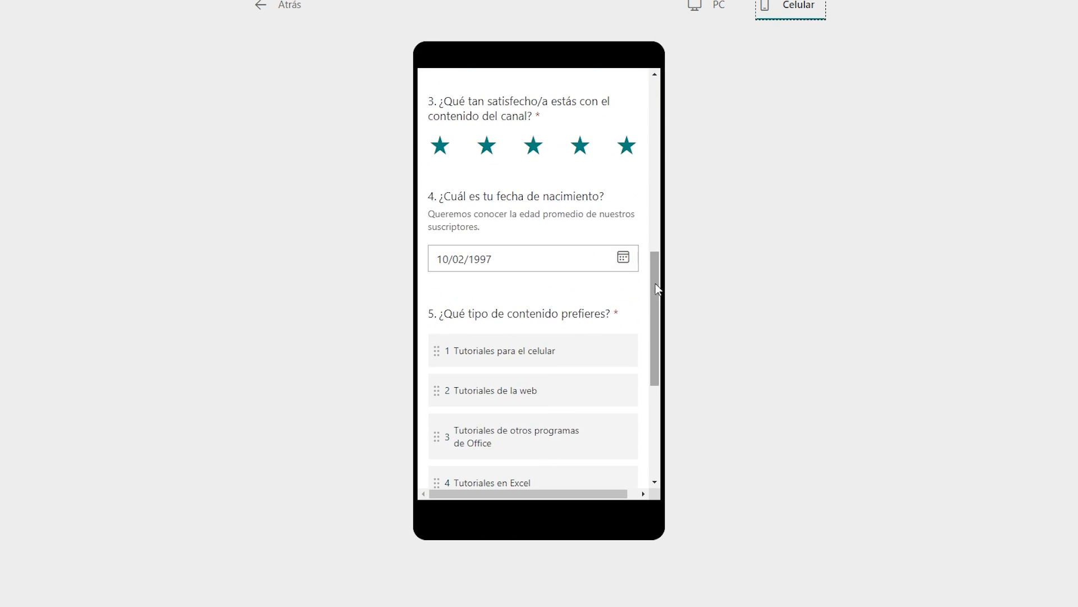
{"action": "left_click_drag", "start_coordinate": [657, 289], "coordinate": [638, 98]}
{"action": "scroll", "coordinate": [618, 270], "scroll_direction": "down", "scroll_amount": 10}
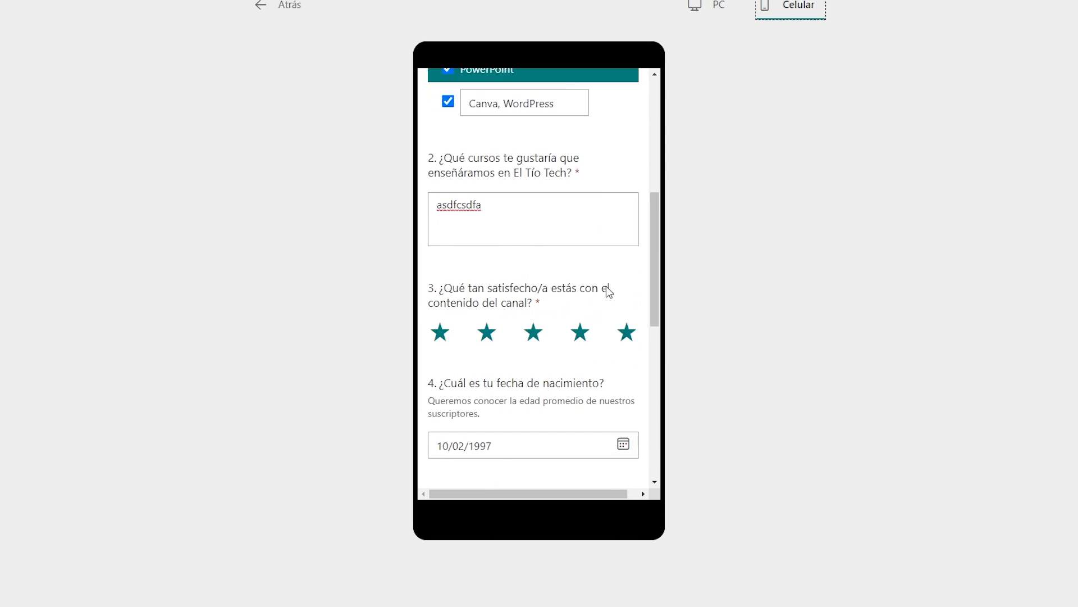
Look over the form's header and first question in the phone view, and return to the form editor.
{"action": "scroll", "coordinate": [607, 310], "scroll_direction": "up", "scroll_amount": 6}
{"action": "scroll", "coordinate": [607, 311], "scroll_direction": "up", "scroll_amount": 5}
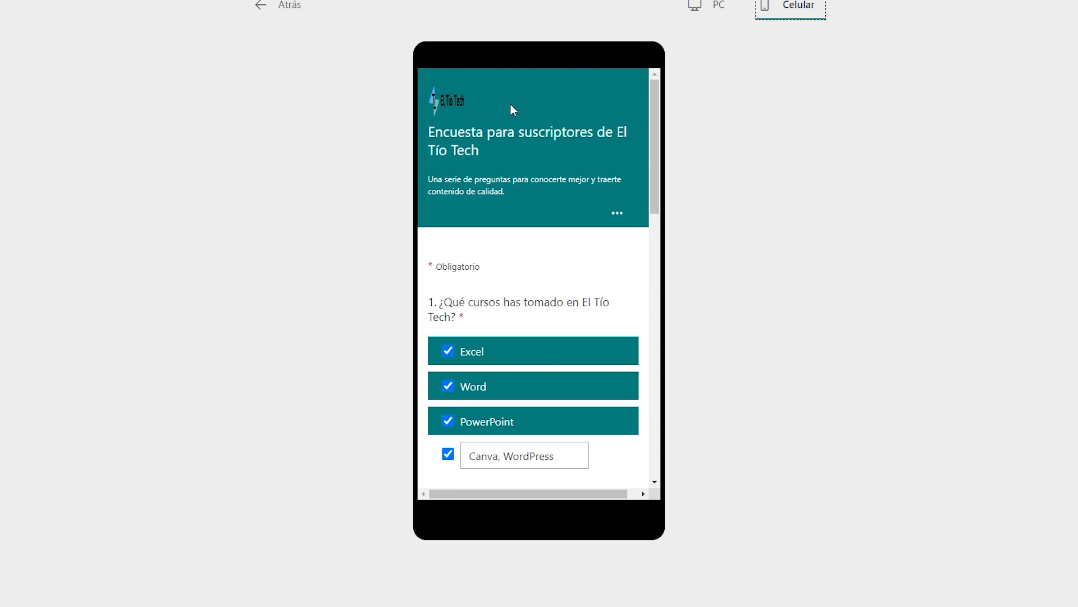
{"action": "left_click", "coordinate": [264, 6]}
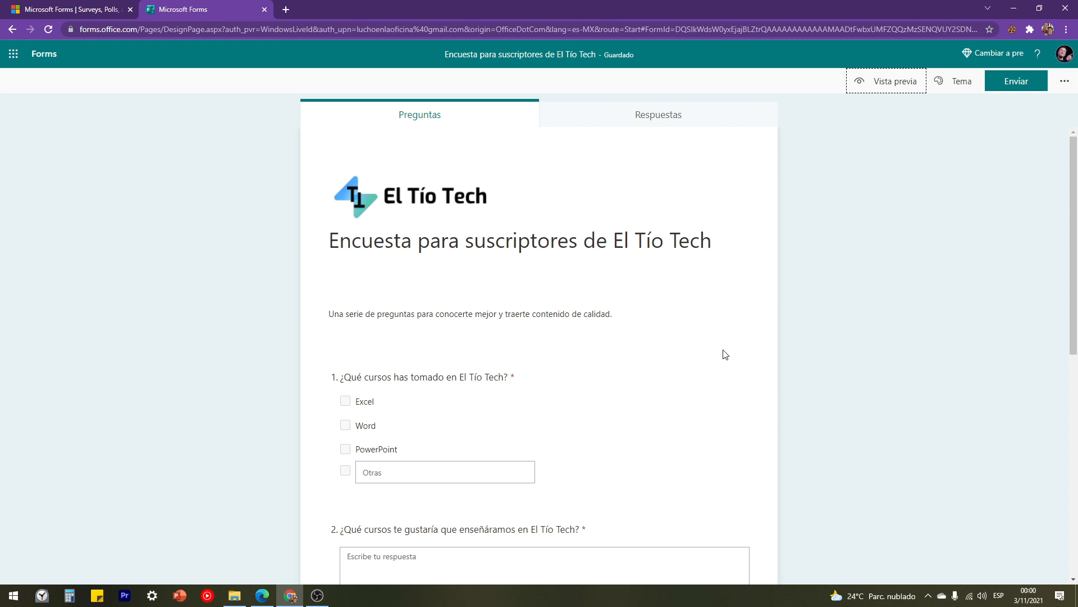
Add a Likert question below the fifth question, ¿Qué tipo de contenido prefieres?
{"action": "scroll", "coordinate": [690, 326], "scroll_direction": "down", "scroll_amount": 7}
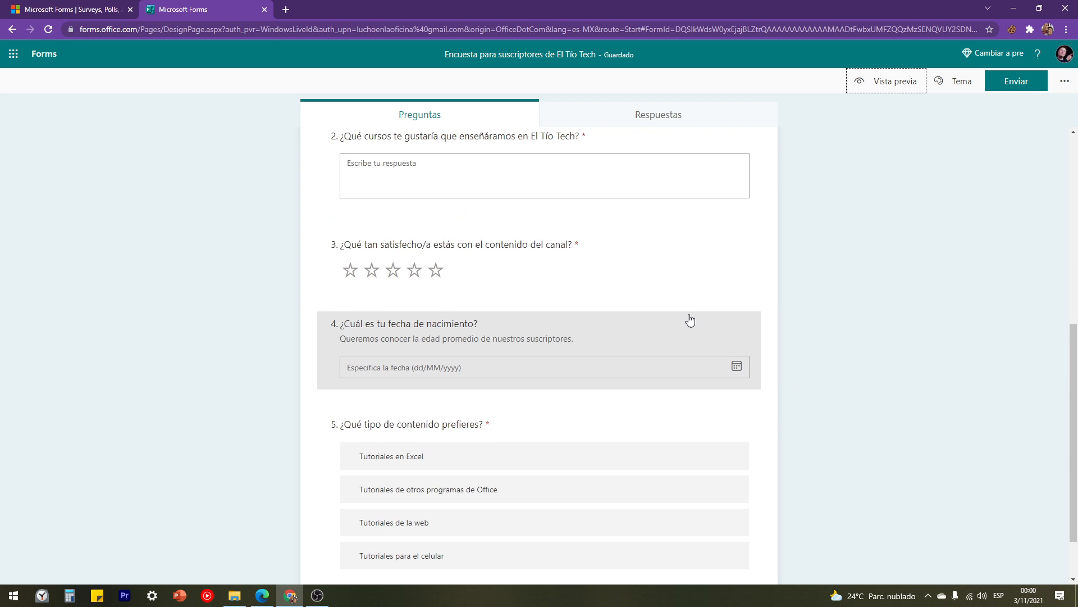
{"action": "scroll", "coordinate": [691, 318], "scroll_direction": "down", "scroll_amount": 2}
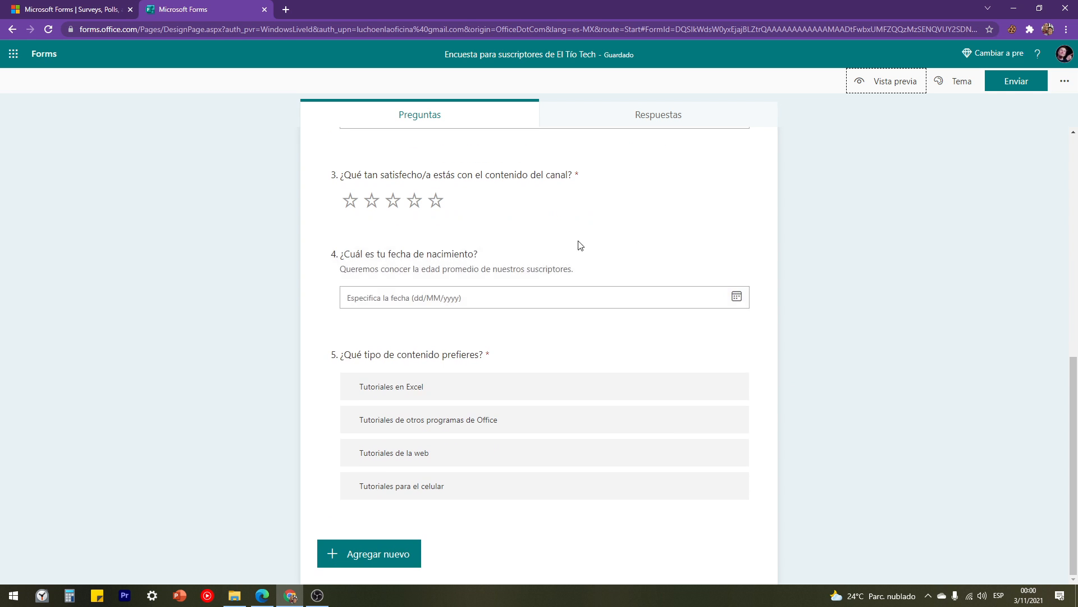
{"action": "left_click", "coordinate": [385, 553]}
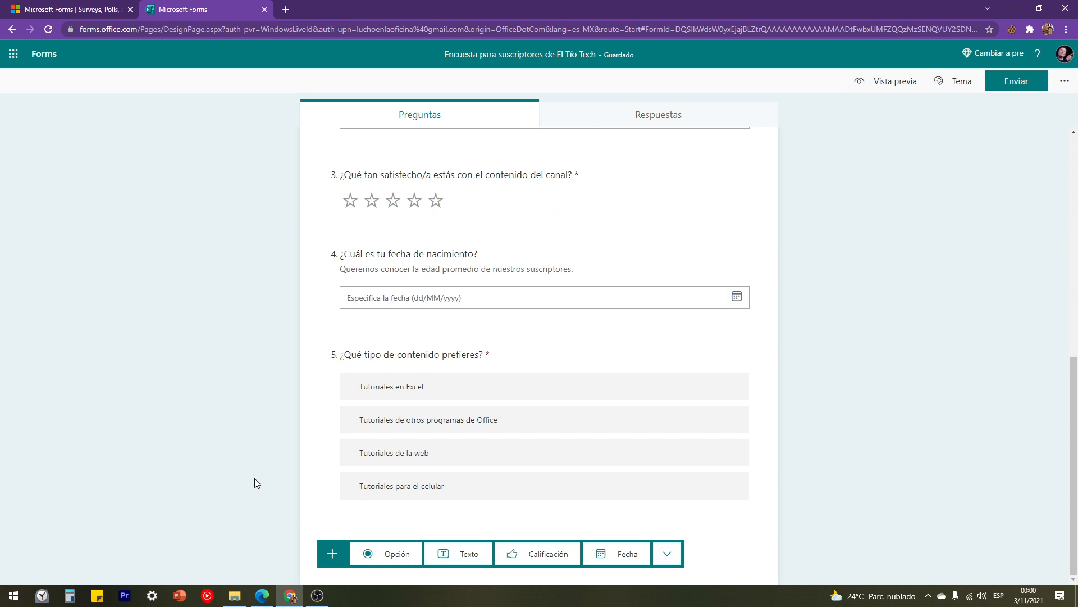
{"action": "left_click", "coordinate": [668, 555]}
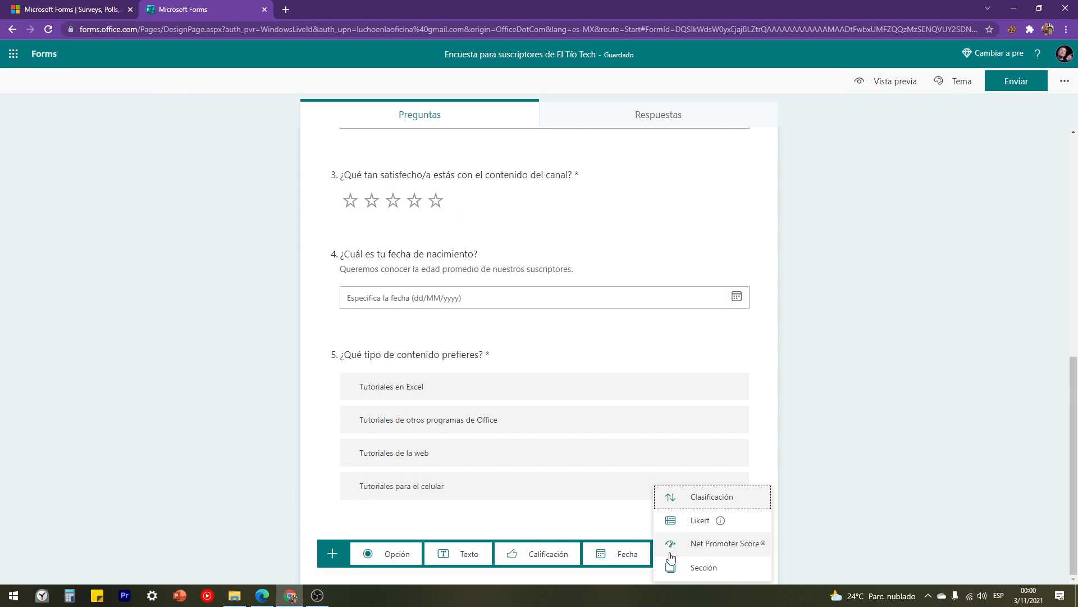
{"action": "mouse_move", "coordinate": [697, 525]}
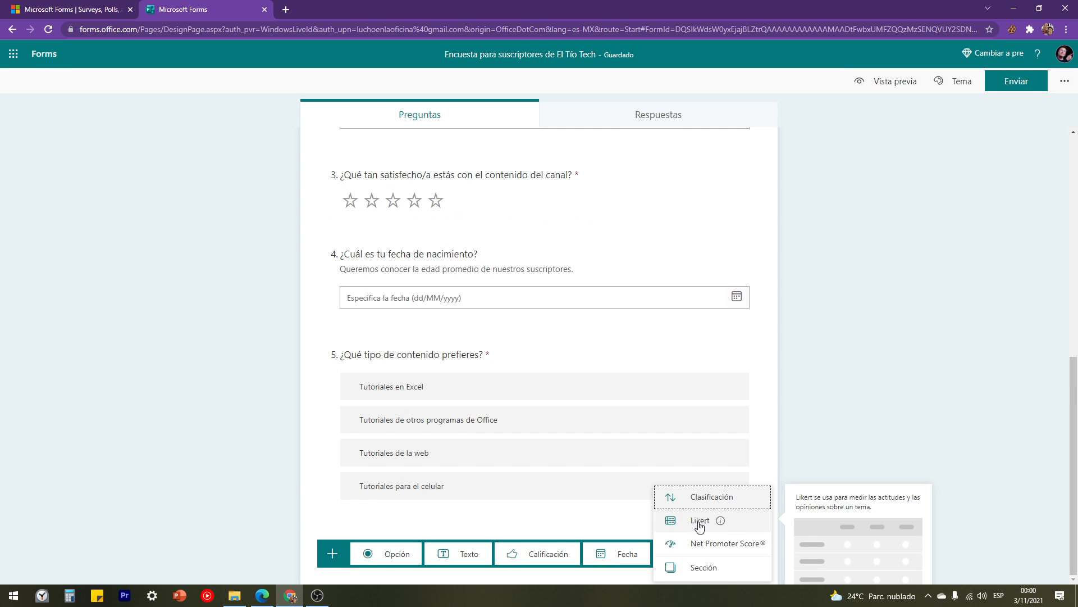
{"action": "left_click", "coordinate": [699, 524]}
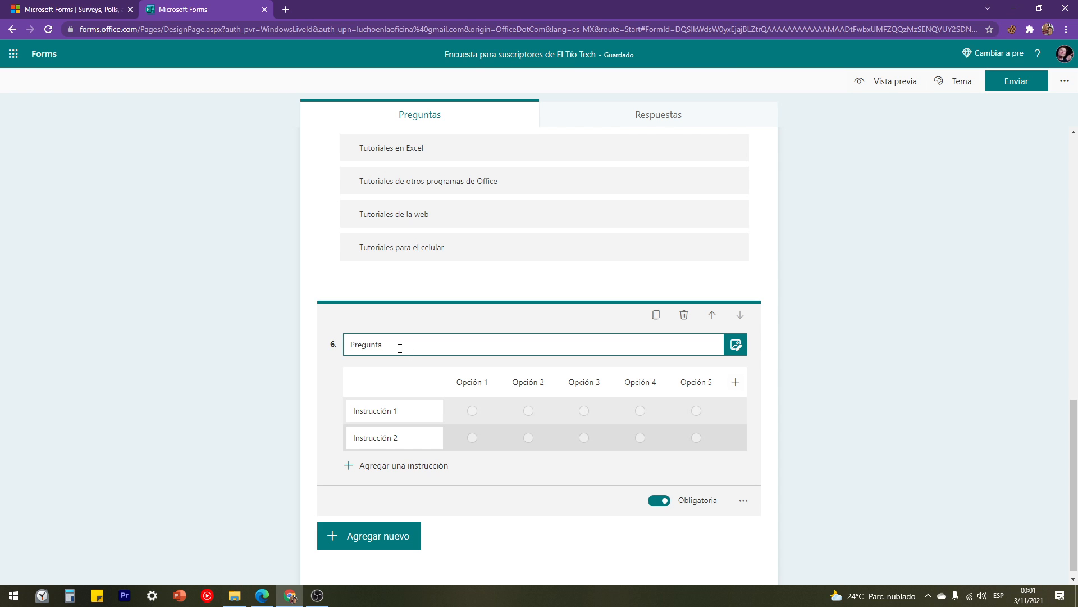
Title the Likert question "¿Cuál es tu nivel en las siguientes áreas?".
{"action": "left_click_drag", "start_coordinate": [430, 345], "coordinate": [359, 345]}
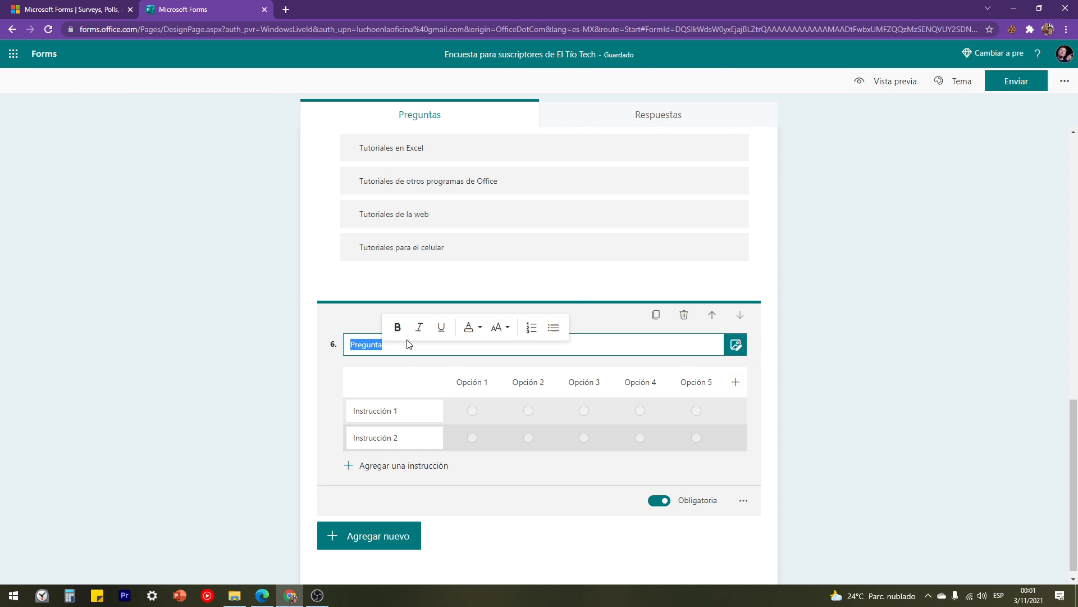
{"action": "type", "text": "¿Cuál es tu nivel"}
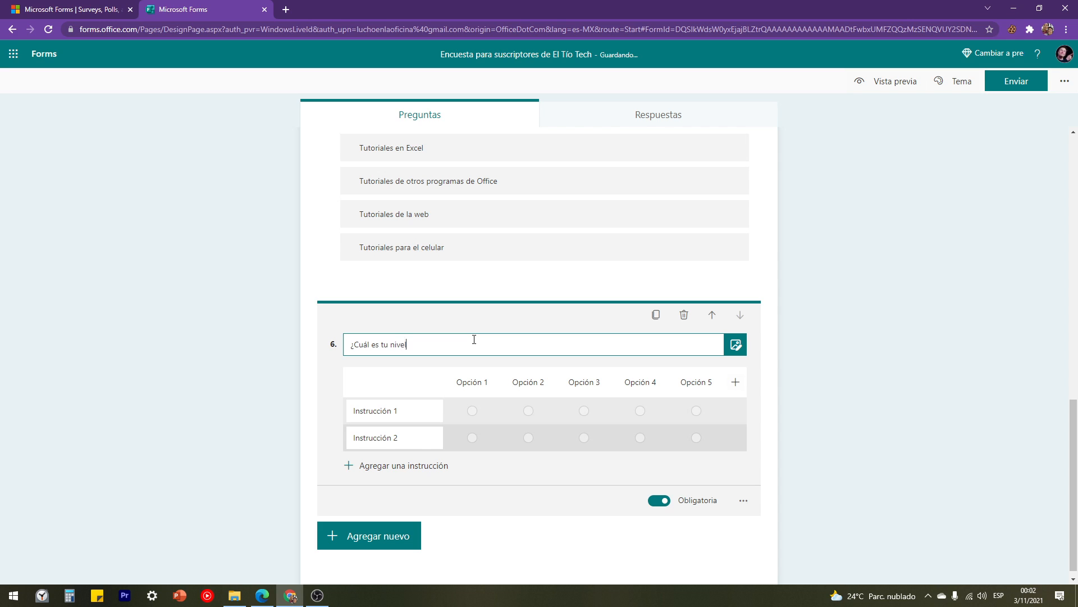
{"action": "type", "text": " en las siguientes cat"}
Name the first two Likert statements Macros and Análisis de datos, and add a third statement named Contabilidad.
{"action": "left_click", "coordinate": [400, 413]}
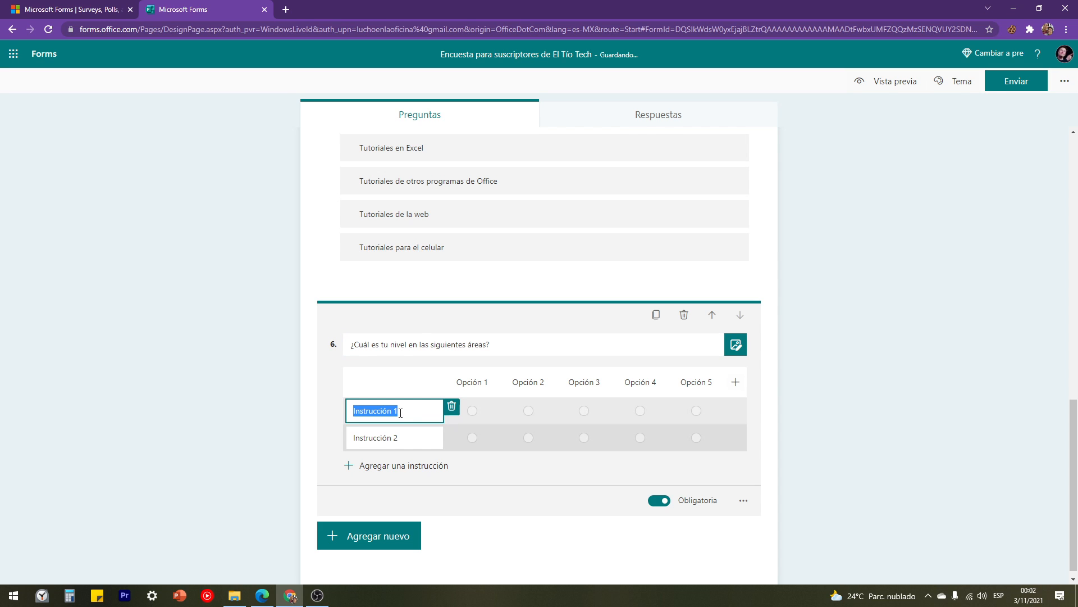
{"action": "type", "text": "Macros"}
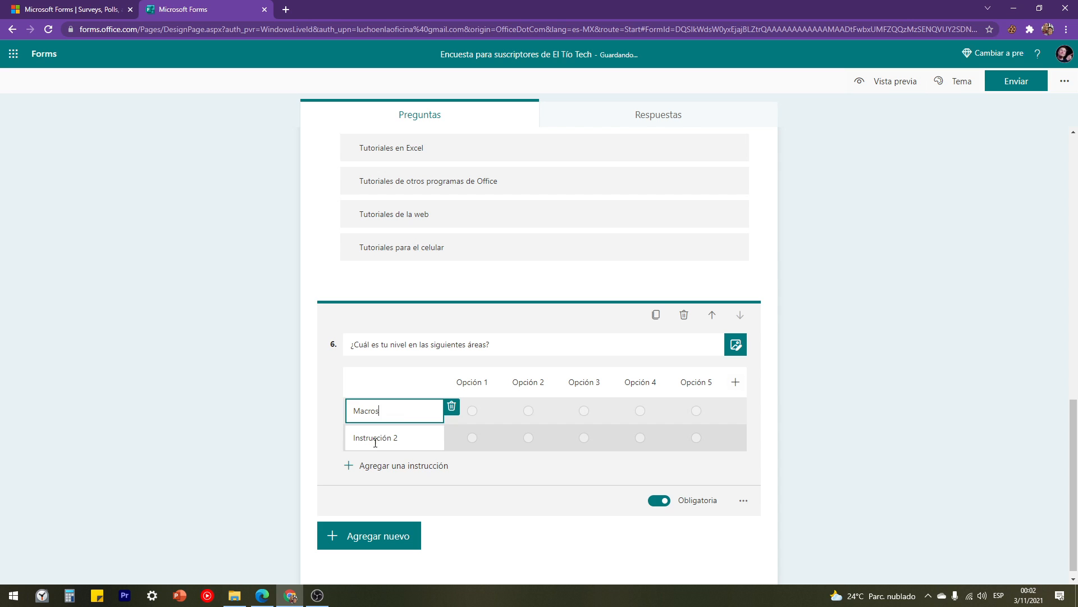
{"action": "left_click", "coordinate": [383, 439]}
{"action": "type", "text": "Análisis de datos"}
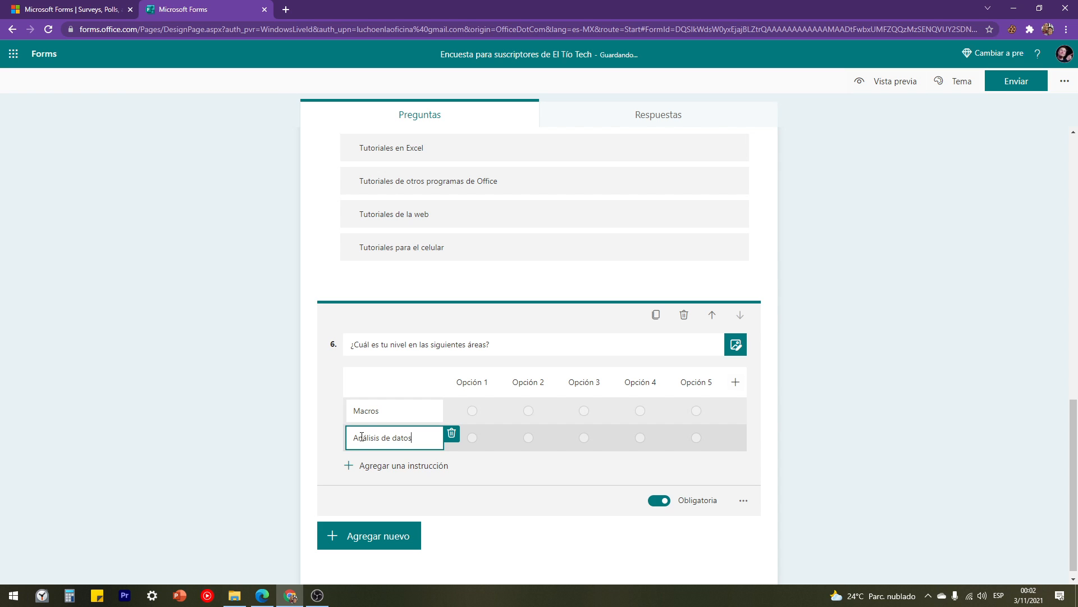
{"action": "left_click", "coordinate": [359, 465]}
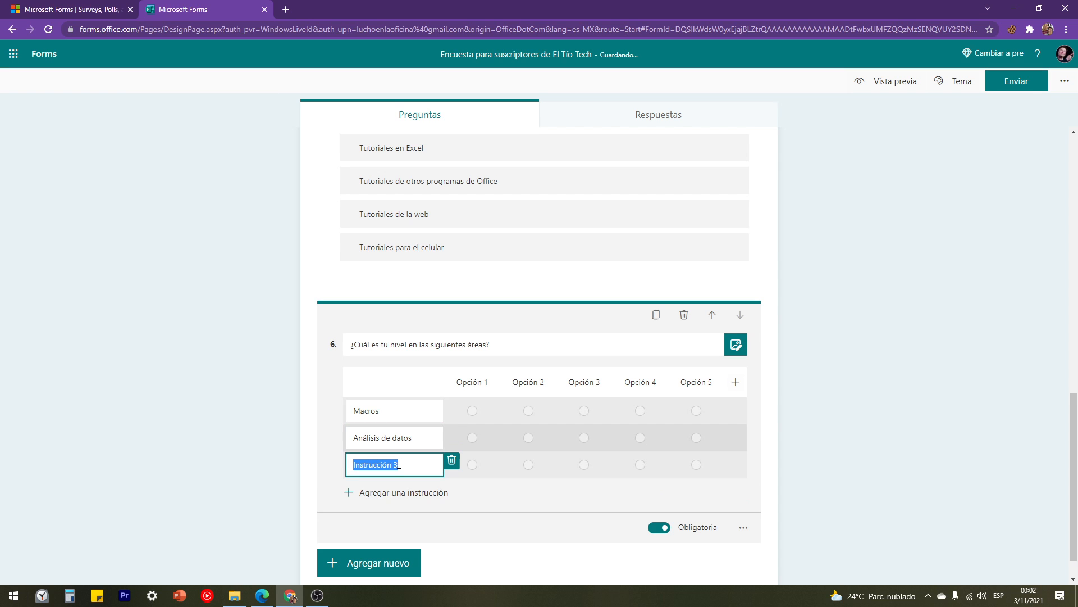
{"action": "type", "text": "Contabilidad"}
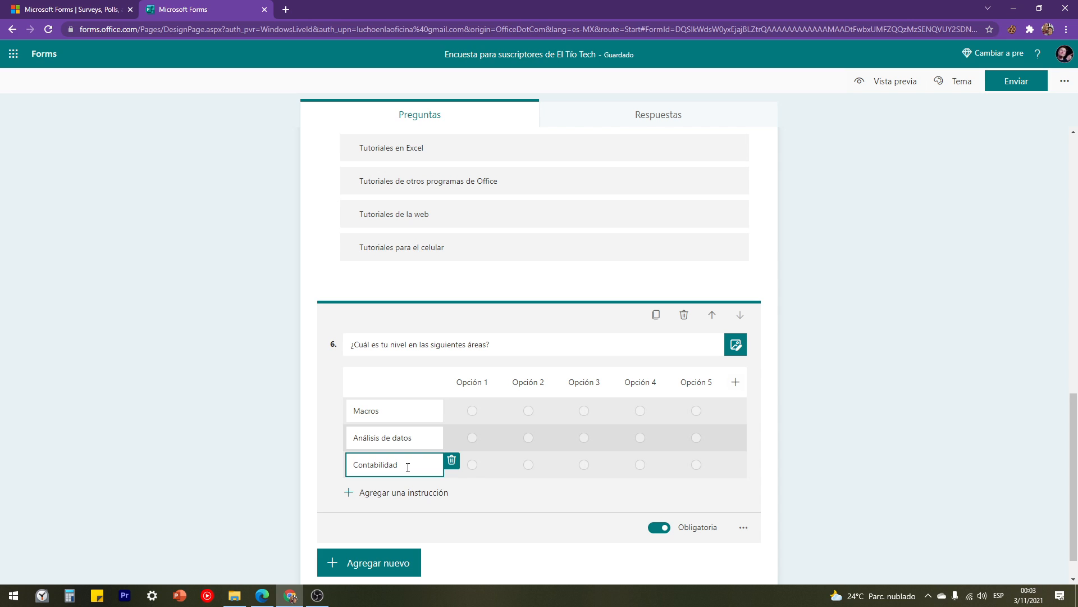
Reword the sixth question's title to "¿Cuál es tu nivel en las siguientes áreas Excel?".
{"action": "left_click", "coordinate": [487, 344]}
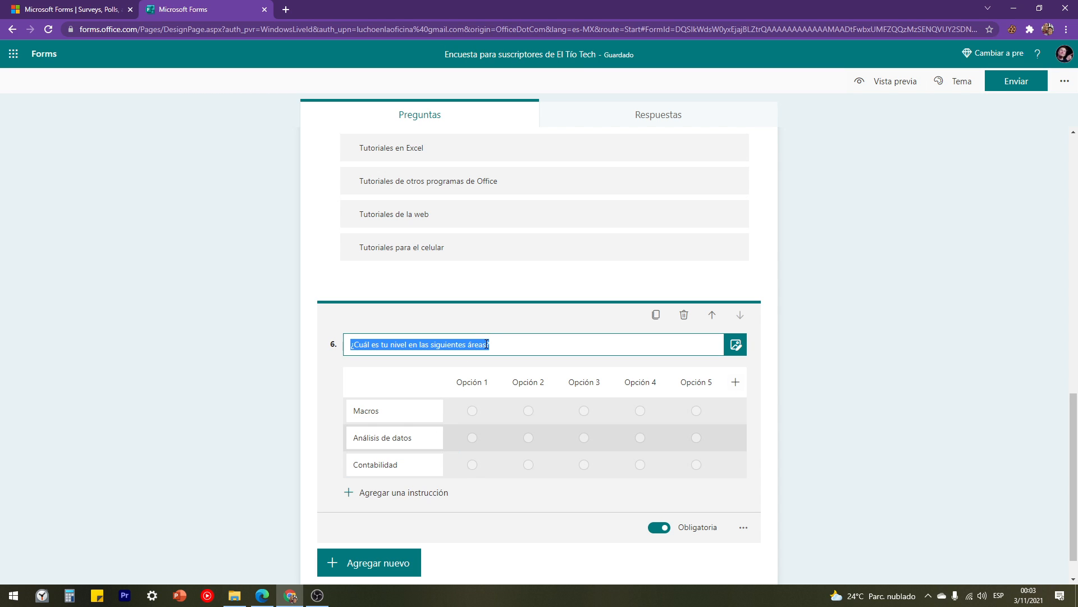
{"action": "left_click", "coordinate": [487, 344]}
{"action": "type", "text": "?"}
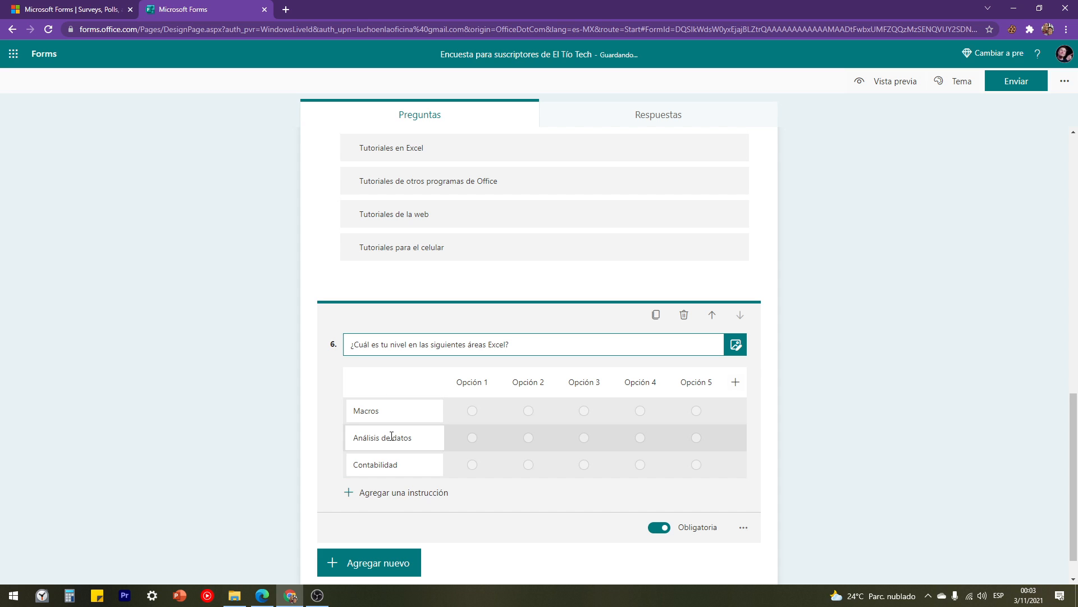
Add a fourth statement named Creación de sistemas to the Likert question.
{"action": "left_click", "coordinate": [385, 498]}
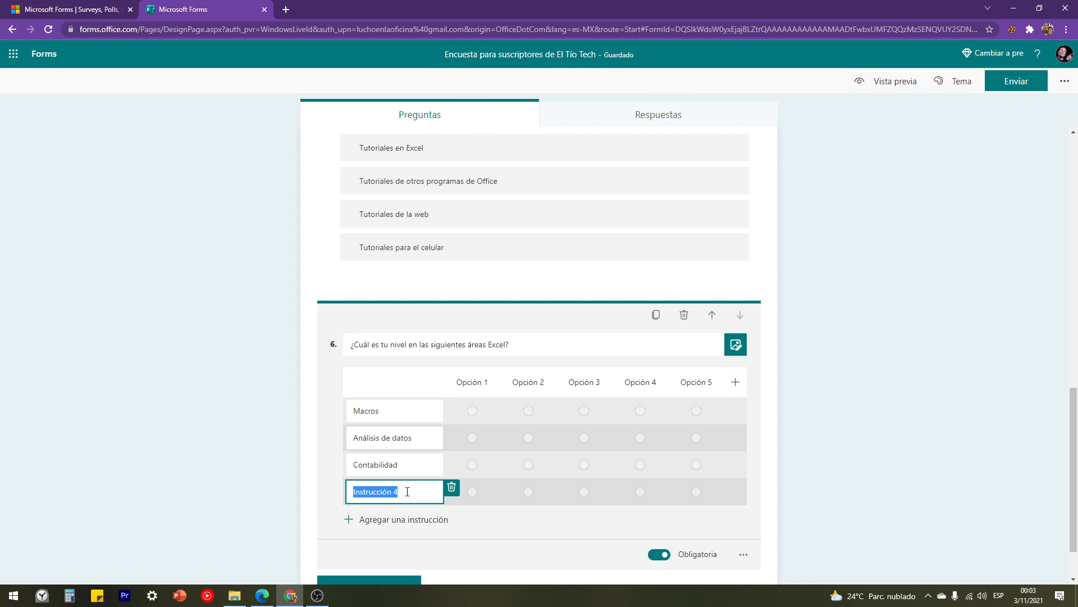
{"action": "type", "text": "C"}
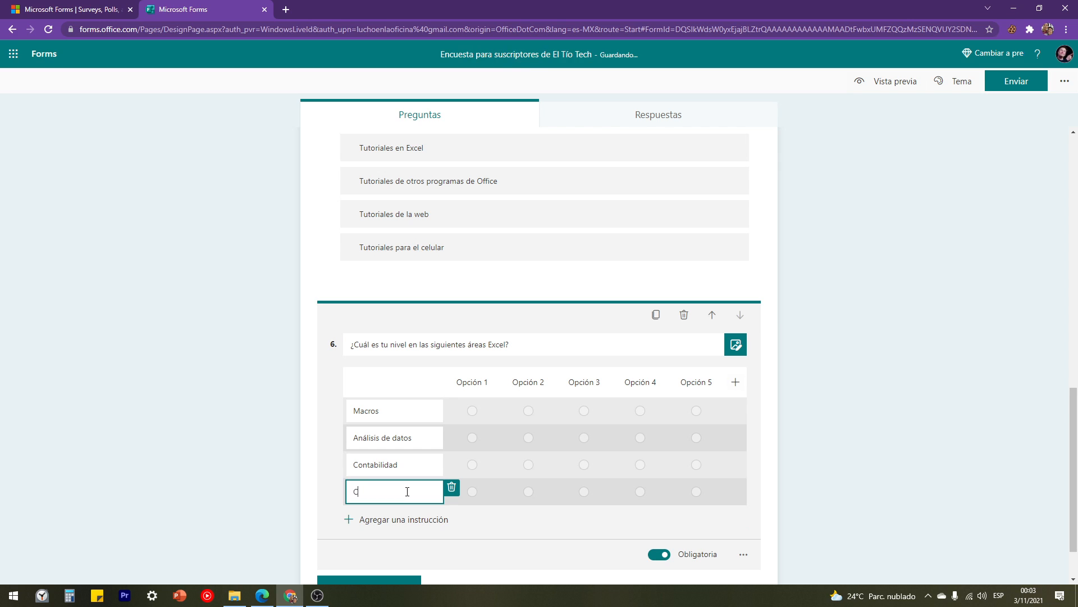
{"action": "type", "text": "reacción de sistemas"}
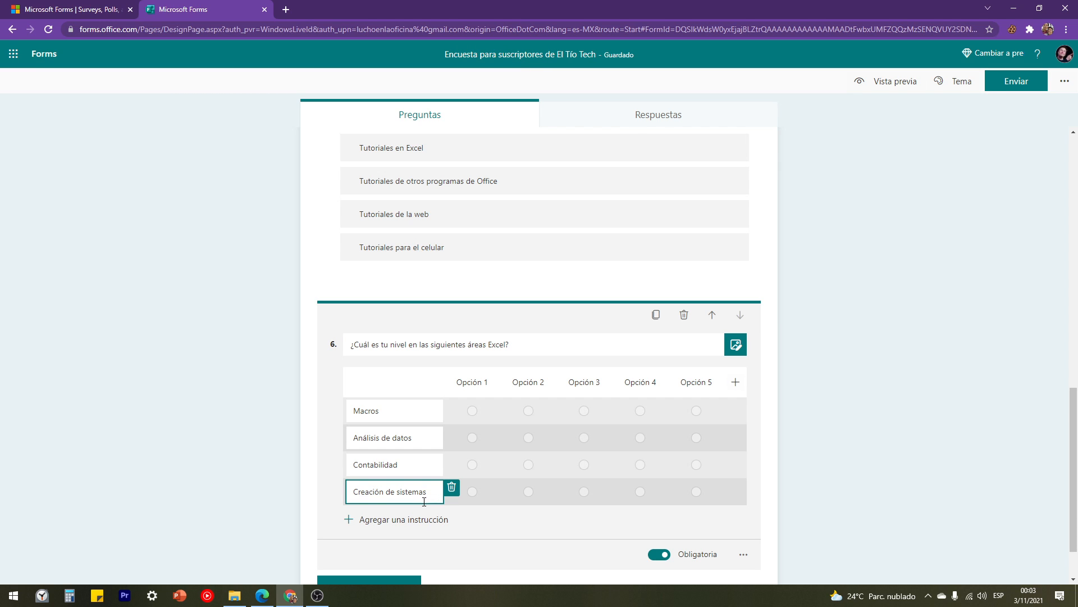
Delete the Opción 4 and Opción 5 columns from the Likert question.
{"action": "left_click", "coordinate": [471, 384]}
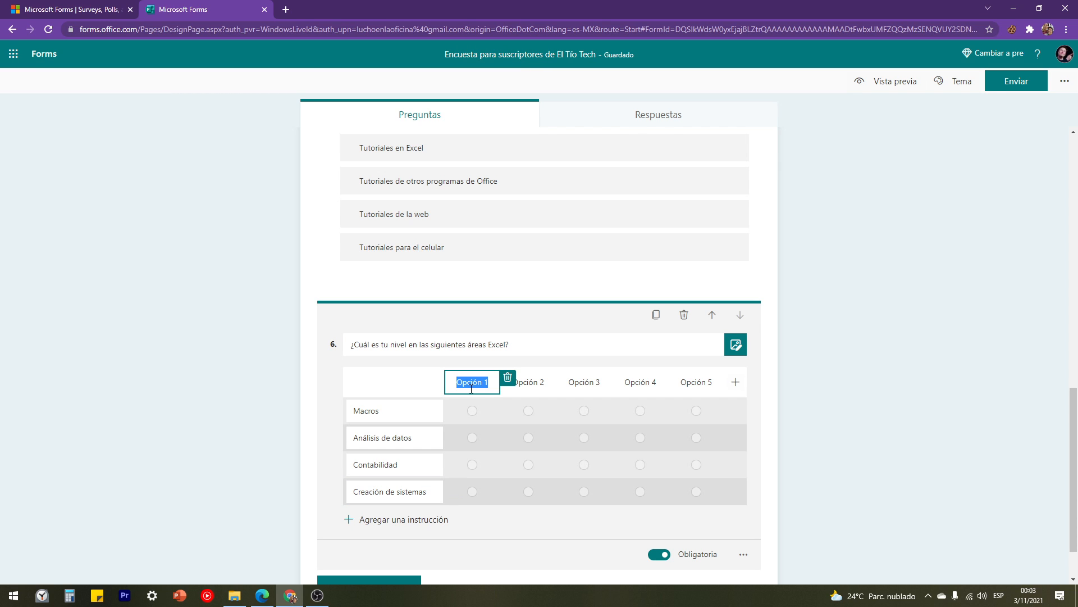
{"action": "left_click", "coordinate": [641, 384]}
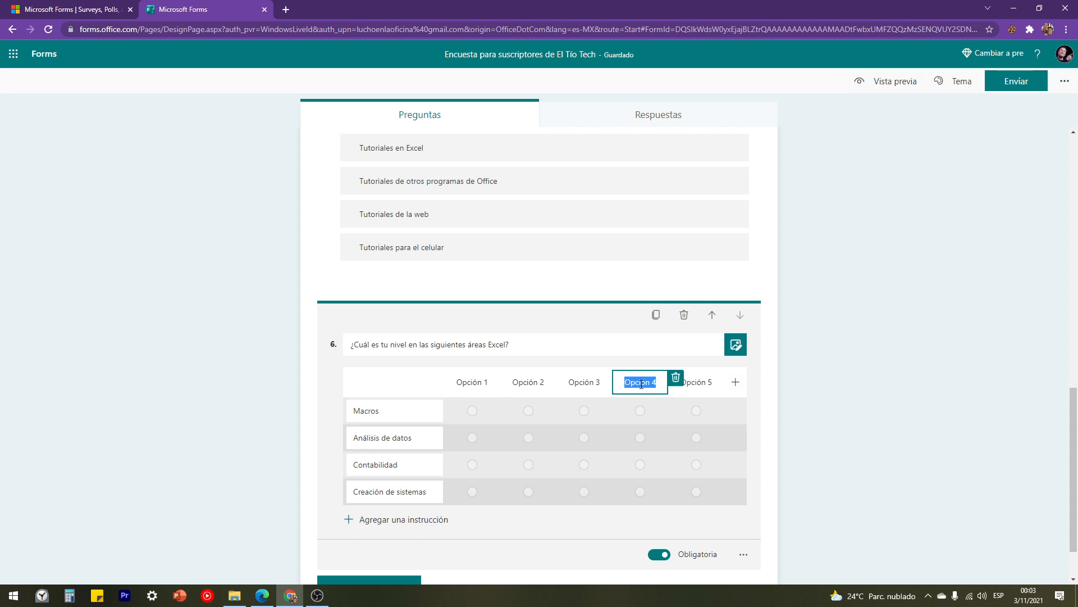
{"action": "left_click", "coordinate": [675, 377]}
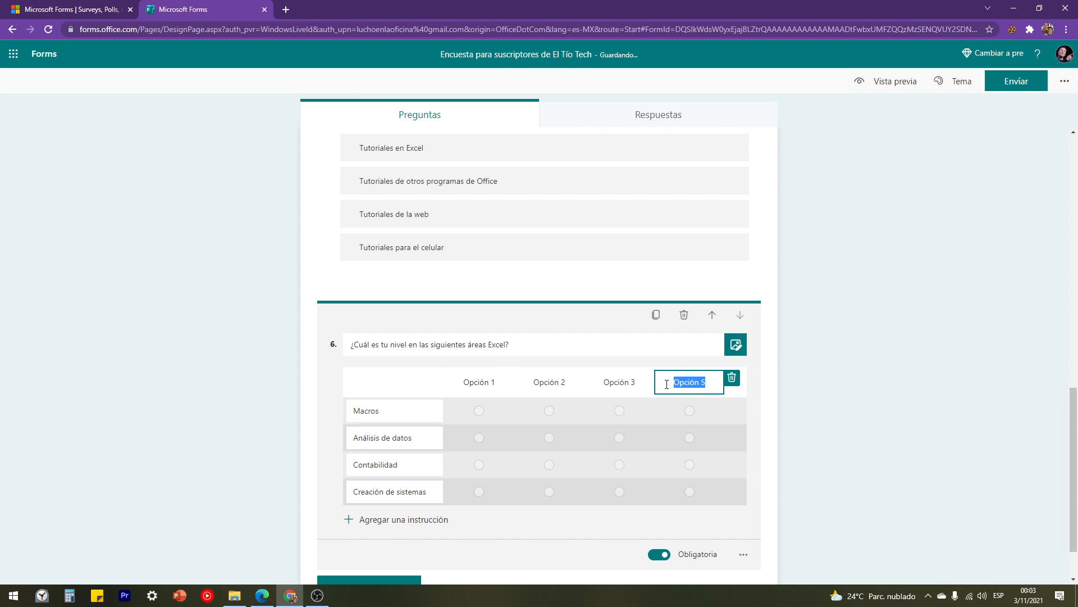
{"action": "left_click", "coordinate": [732, 382]}
Name the three remaining Likert columns Básico, Intermedio and Avanzado.
{"action": "left_click", "coordinate": [494, 375]}
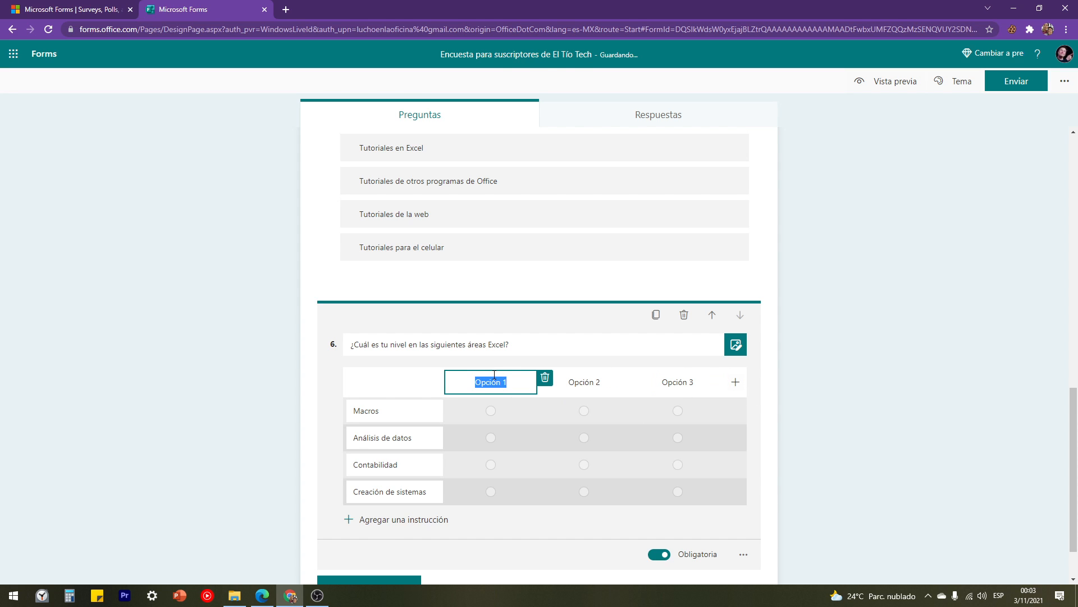
{"action": "type", "text": "Básico"}
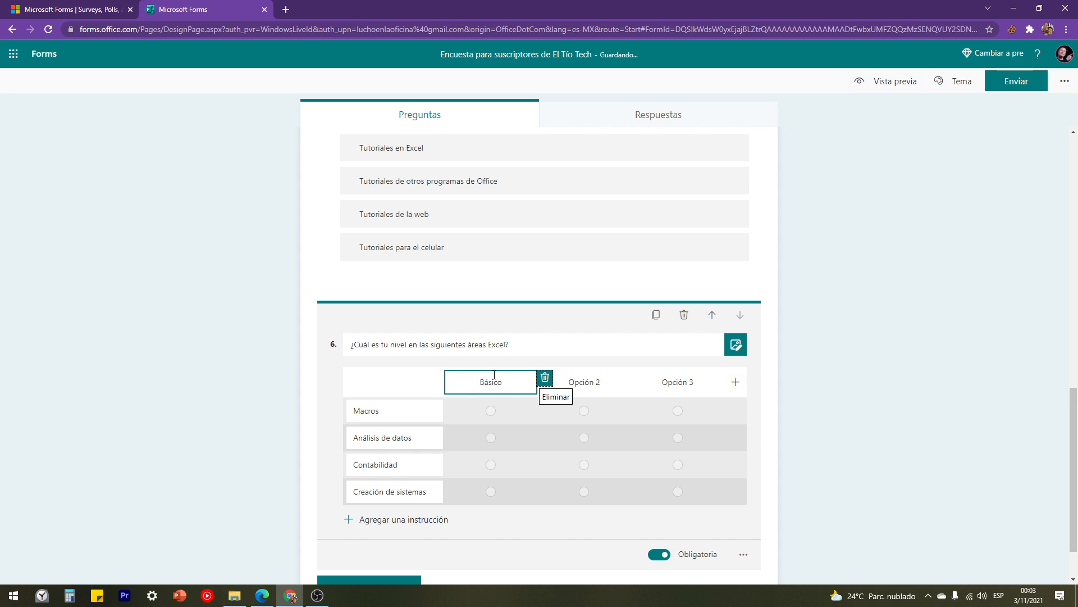
{"action": "left_click", "coordinate": [606, 382]}
{"action": "type", "text": "Intermedio"}
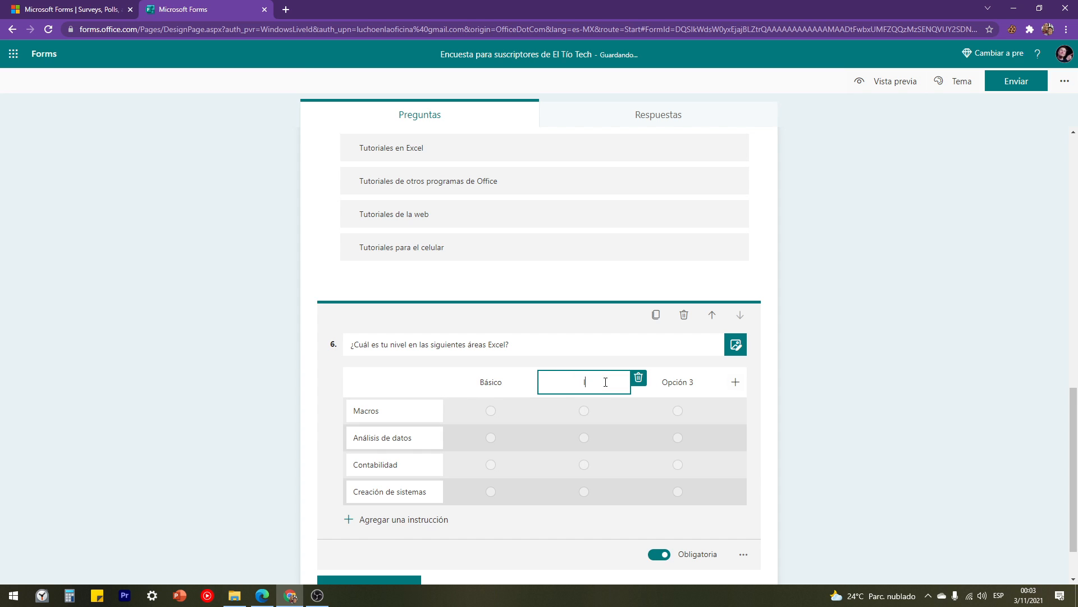
{"action": "left_click", "coordinate": [682, 389]}
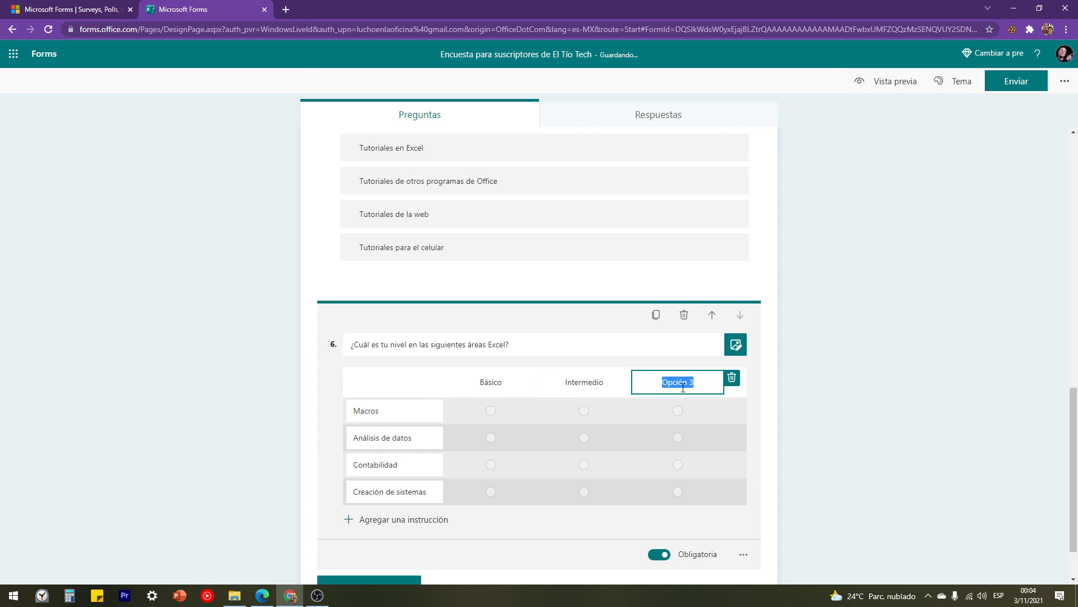
{"action": "type", "text": "Avanzado"}
Rename the first Likert statement to Macros y VBA.
{"action": "left_click", "coordinate": [418, 406]}
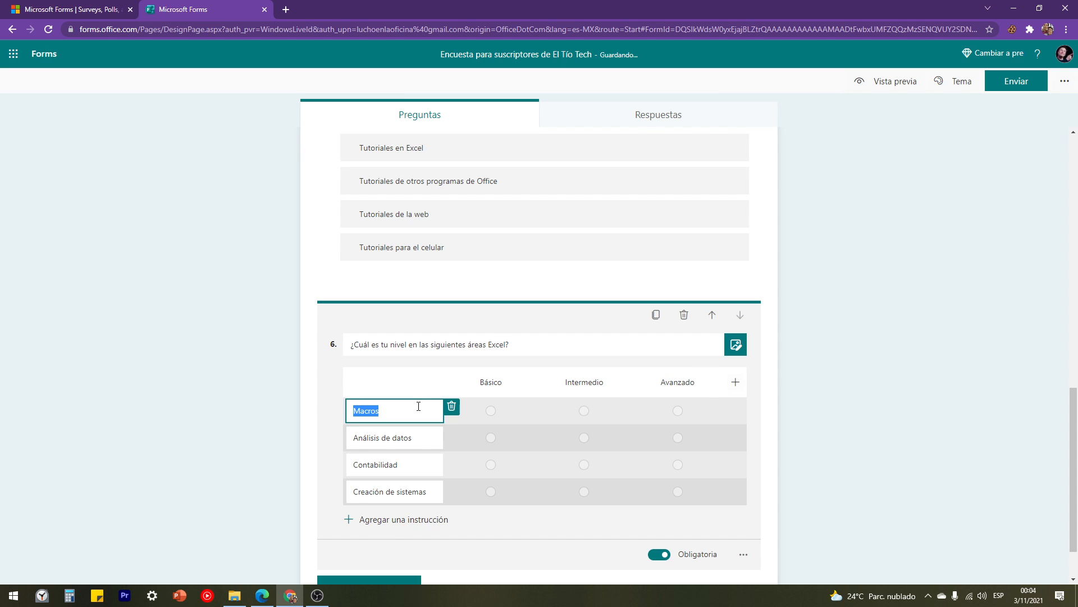
{"action": "left_click", "coordinate": [419, 406]}
{"action": "type", "text": "y VBA"}
Test the Likert question in the PC preview with Básico for Macros, Intermedio for Análisis, Avanzado for Contabilidad and Básico for Creación de sistemas, and return to editing.
{"action": "scroll", "coordinate": [628, 327], "scroll_direction": "down", "scroll_amount": 1}
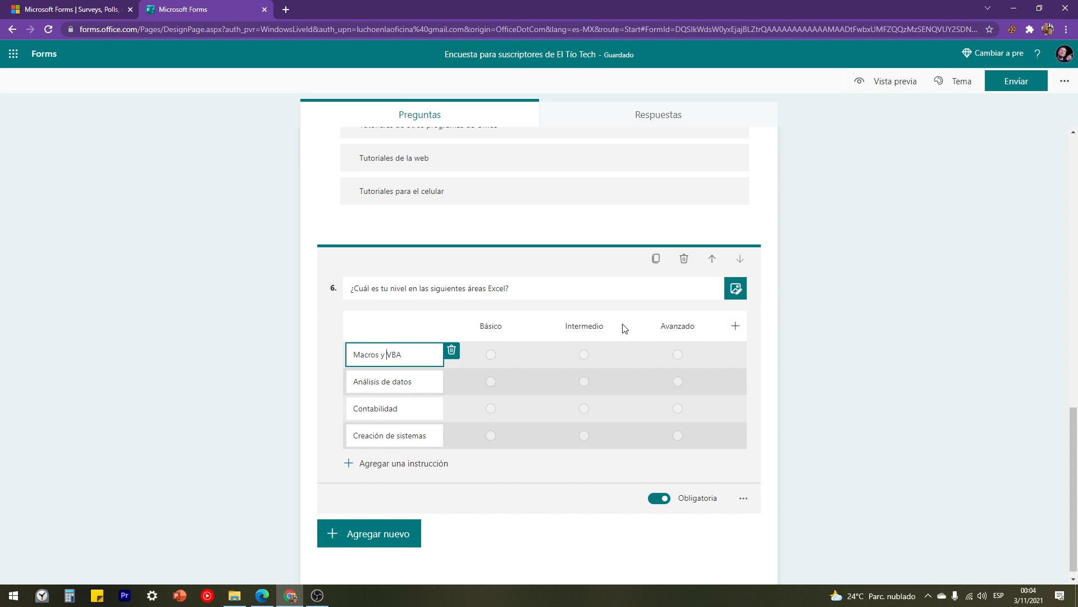
{"action": "scroll", "coordinate": [623, 328], "scroll_direction": "down", "scroll_amount": 1}
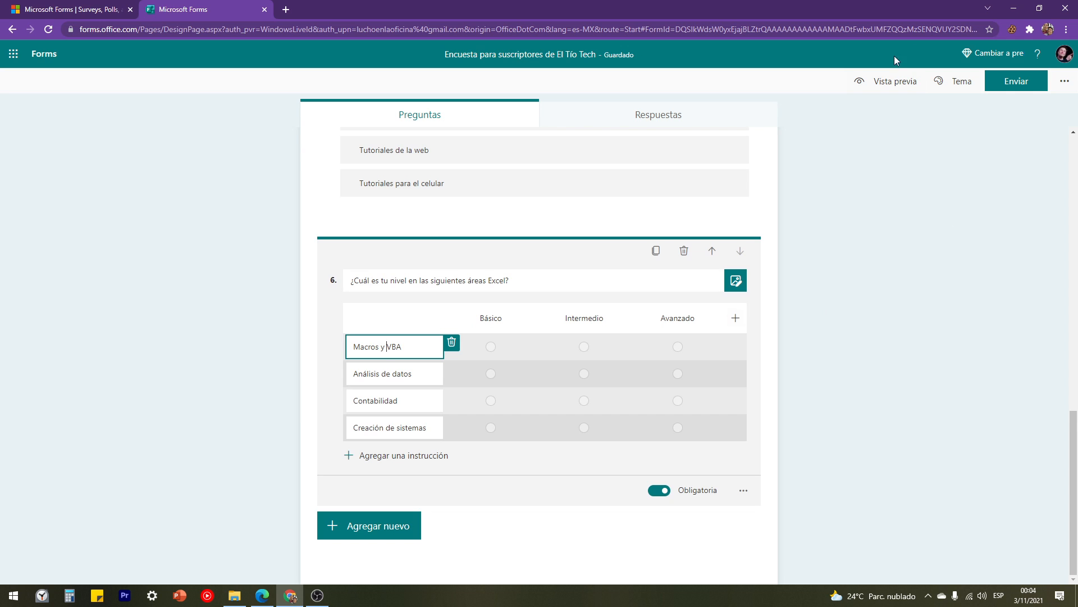
{"action": "left_click", "coordinate": [896, 80]}
{"action": "scroll", "coordinate": [603, 276], "scroll_direction": "down", "scroll_amount": 10}
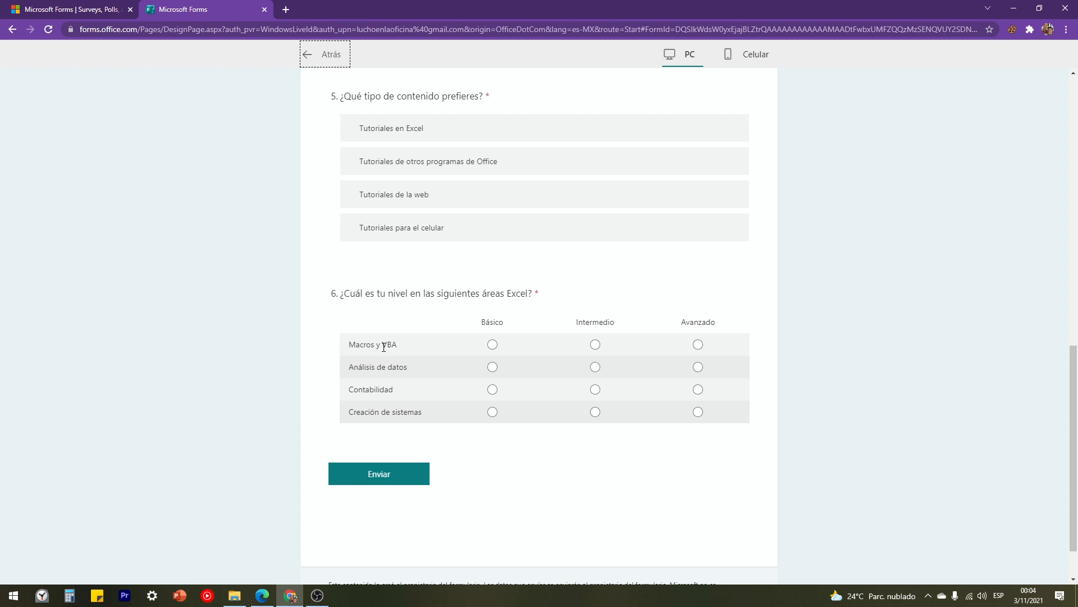
{"action": "left_click", "coordinate": [594, 345]}
{"action": "left_click", "coordinate": [597, 369]}
{"action": "left_click", "coordinate": [595, 390]}
{"action": "left_click", "coordinate": [595, 412]}
{"action": "left_click", "coordinate": [492, 343]}
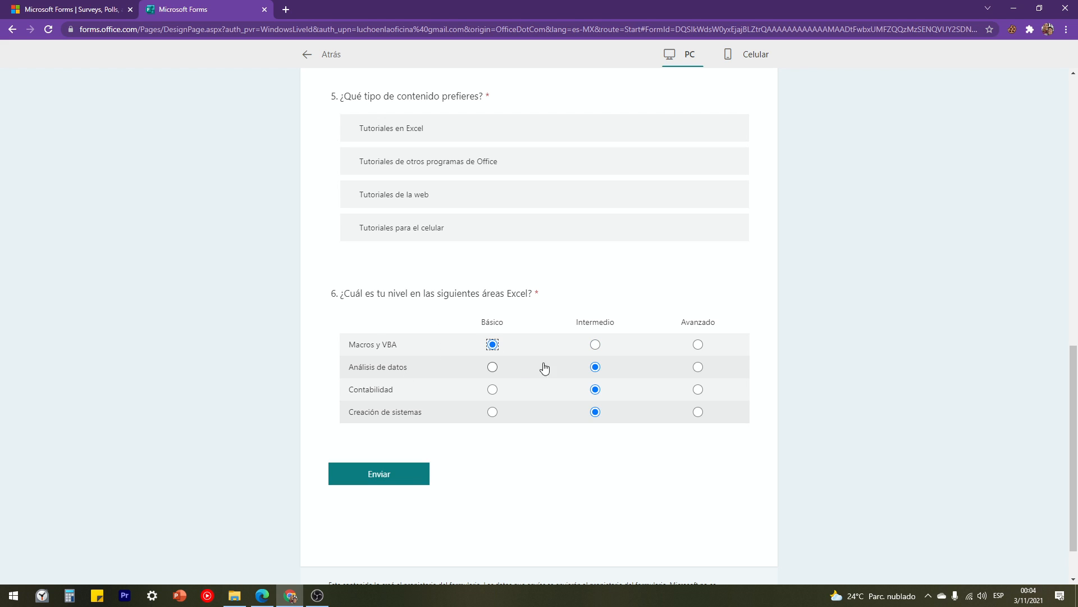
{"action": "left_click", "coordinate": [698, 389]}
{"action": "left_click", "coordinate": [493, 412]}
{"action": "scroll", "coordinate": [618, 337], "scroll_direction": "up", "scroll_amount": 4}
{"action": "left_click", "coordinate": [318, 56]}
Add a Net Promoter Score question after the Excel level Likert question.
{"action": "scroll", "coordinate": [427, 394], "scroll_direction": "down", "scroll_amount": 15}
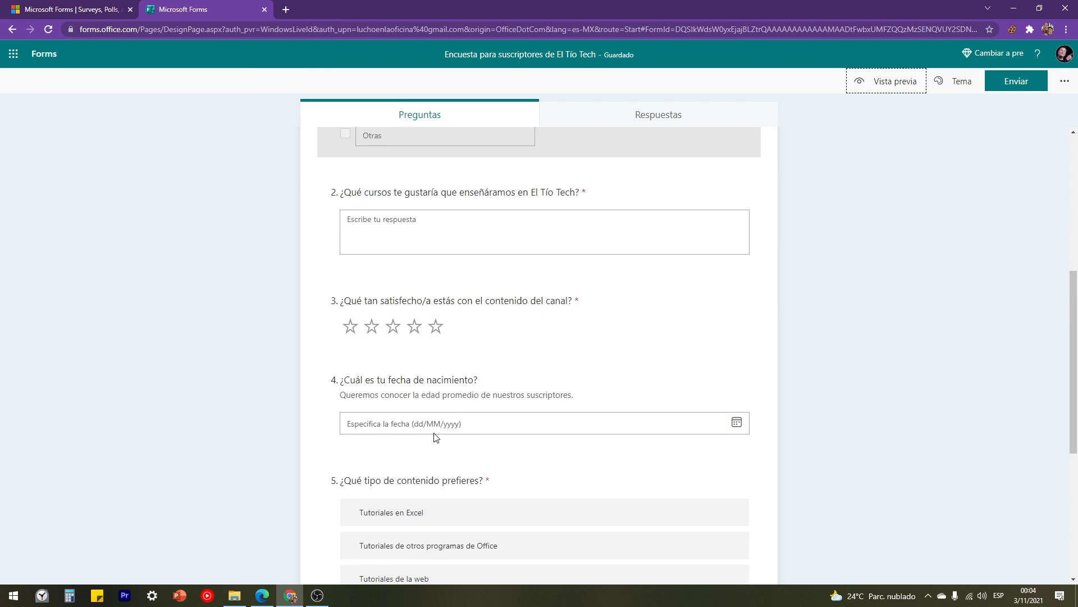
{"action": "left_click", "coordinate": [380, 555]}
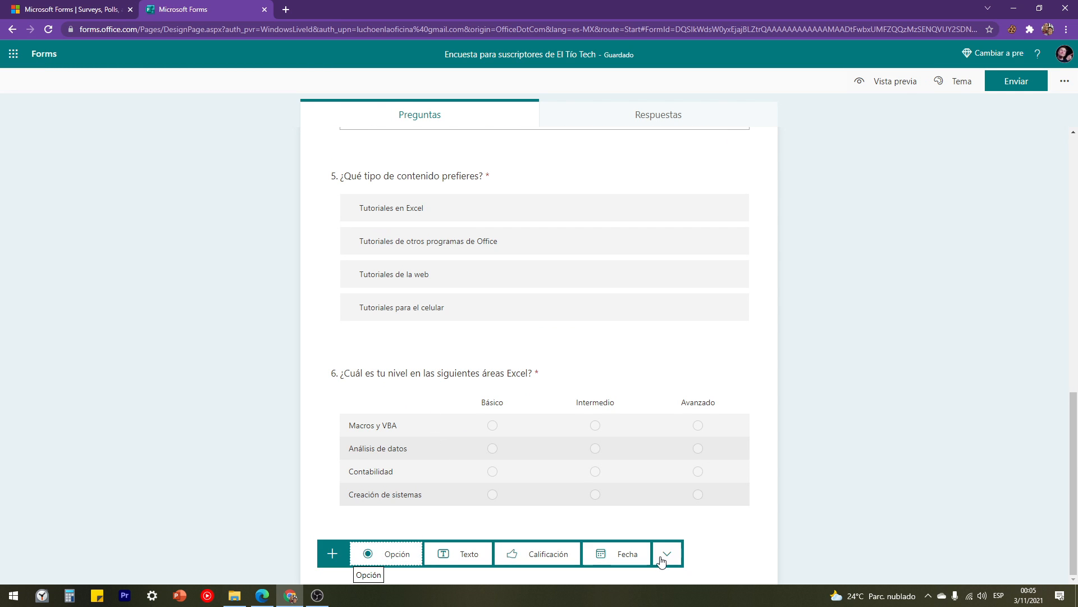
{"action": "left_click", "coordinate": [666, 557]}
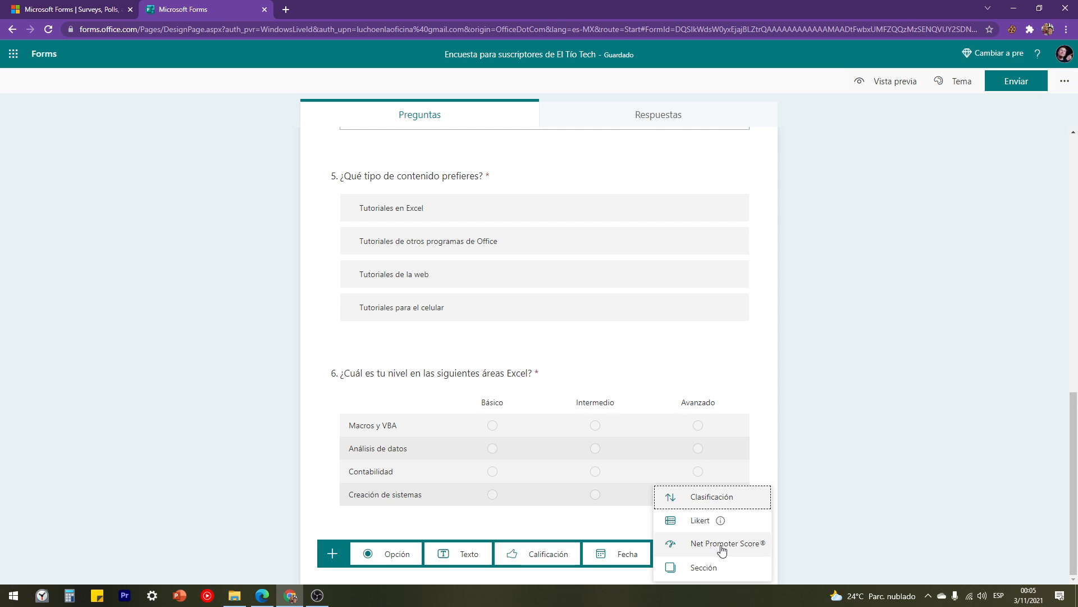
{"action": "left_click", "coordinate": [739, 550]}
{"action": "left_click", "coordinate": [739, 549]}
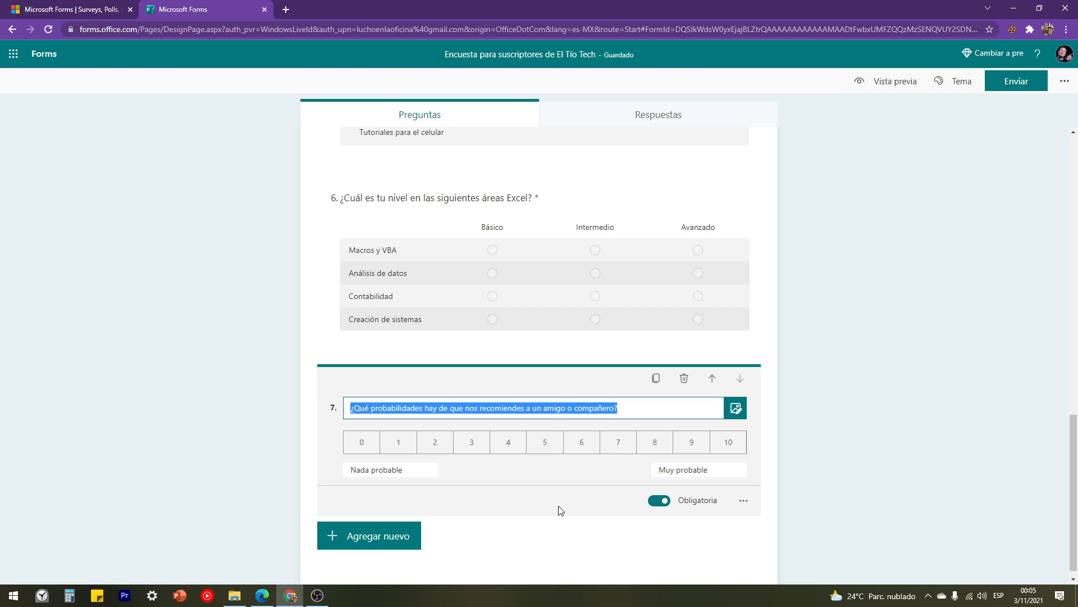
Reword the Net Promoter Score question as "¿Qué tan probable es que recomiendes los cursos de El Tío Tech a un amigo/a?".
{"action": "left_click", "coordinate": [358, 408]}
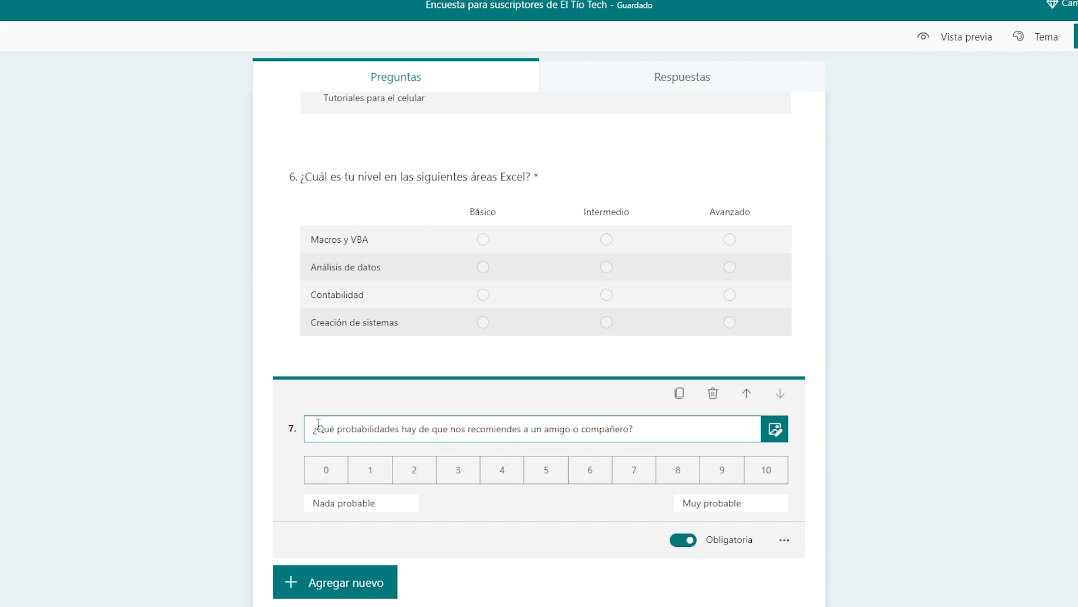
{"action": "left_click_drag", "start_coordinate": [336, 428], "coordinate": [625, 432]}
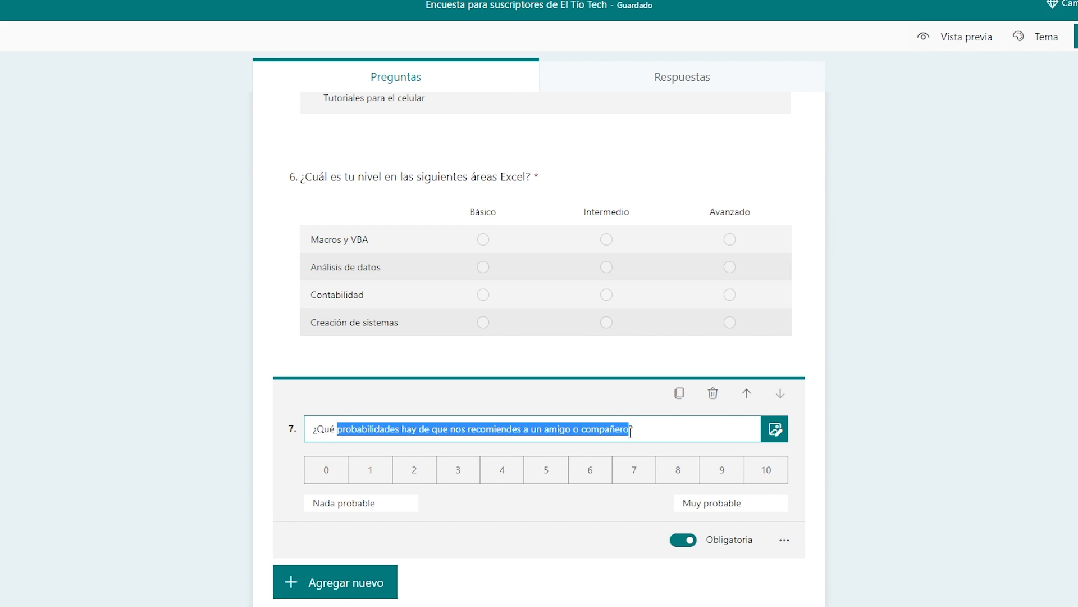
{"action": "type", "text": "tan probable es "}
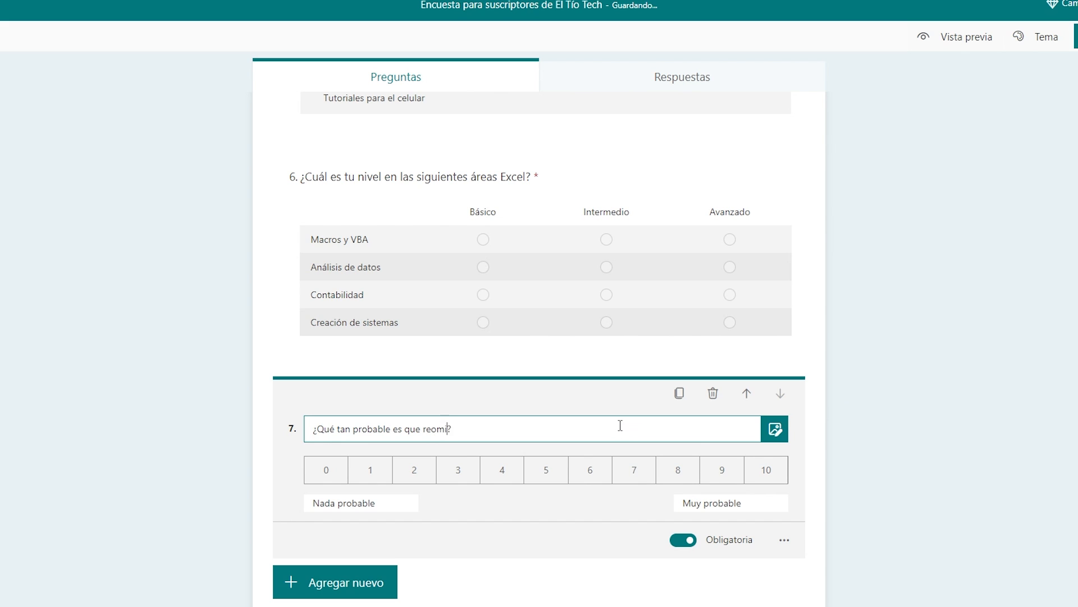
{"action": "type", "text": "que recomiendes los cursos de El Tío Tech a un"}
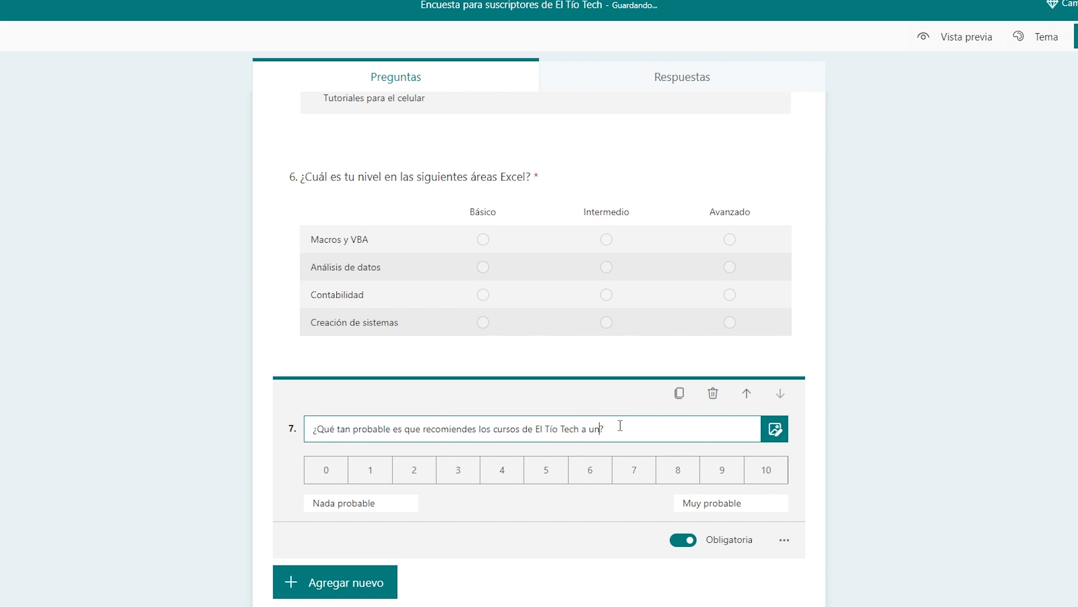
{"action": "type", "text": " amigo/a"}
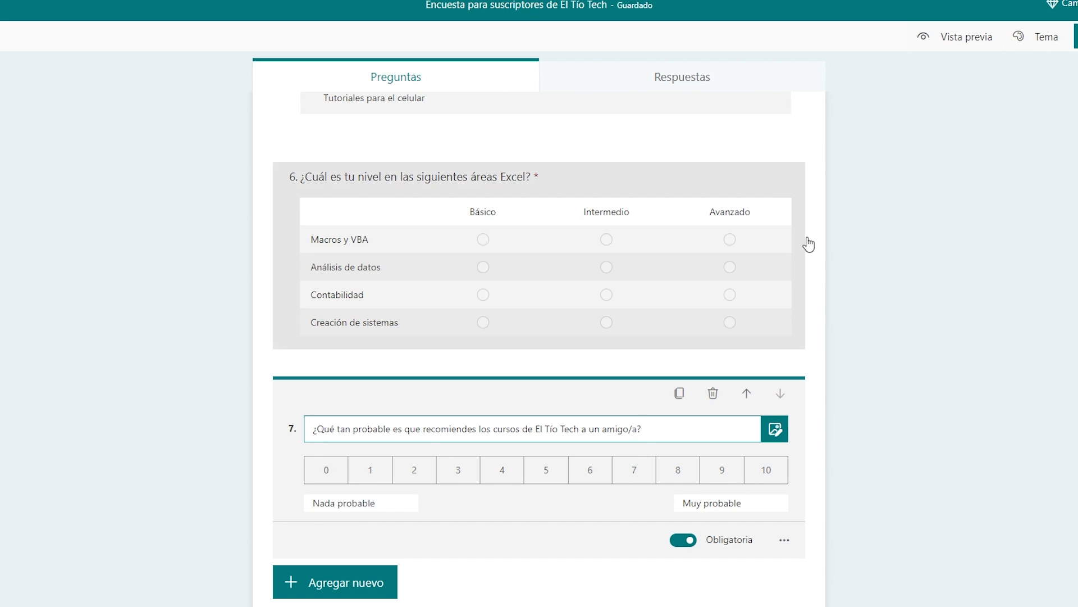
Test the recommendation question in the PC preview with a score of 10 and return to editing.
{"action": "left_click", "coordinate": [944, 38]}
{"action": "scroll", "coordinate": [378, 311], "scroll_direction": "down", "scroll_amount": 15}
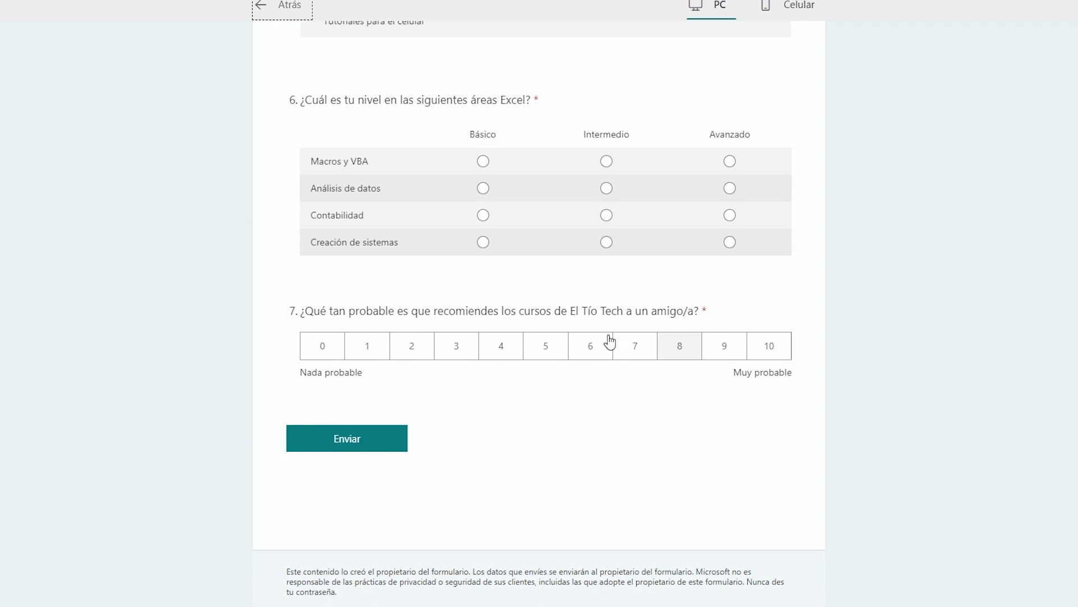
{"action": "left_click", "coordinate": [762, 347]}
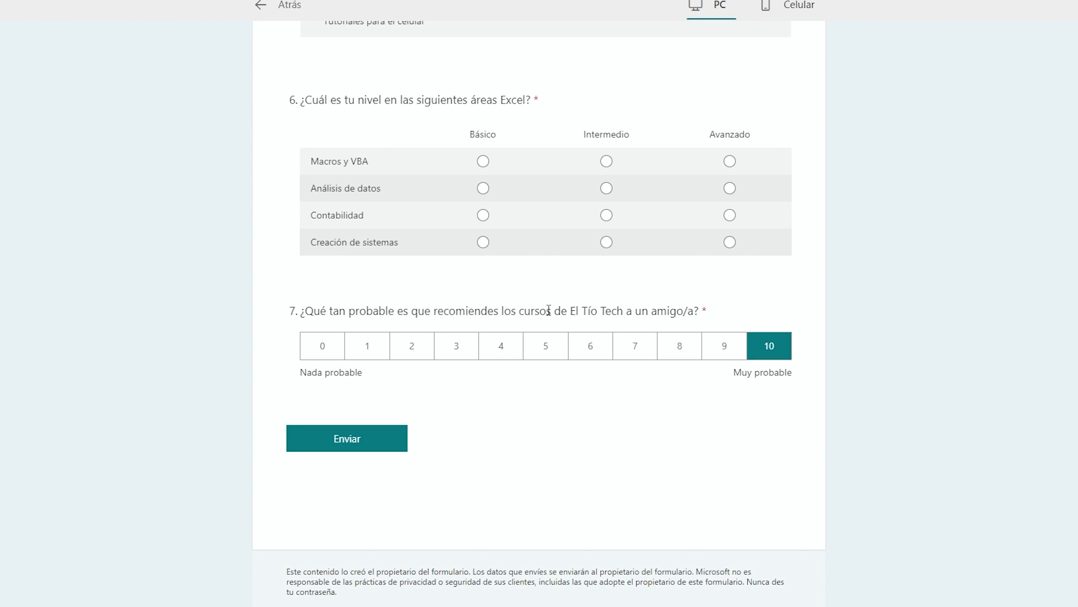
{"action": "scroll", "coordinate": [539, 414], "scroll_direction": "up", "scroll_amount": 12}
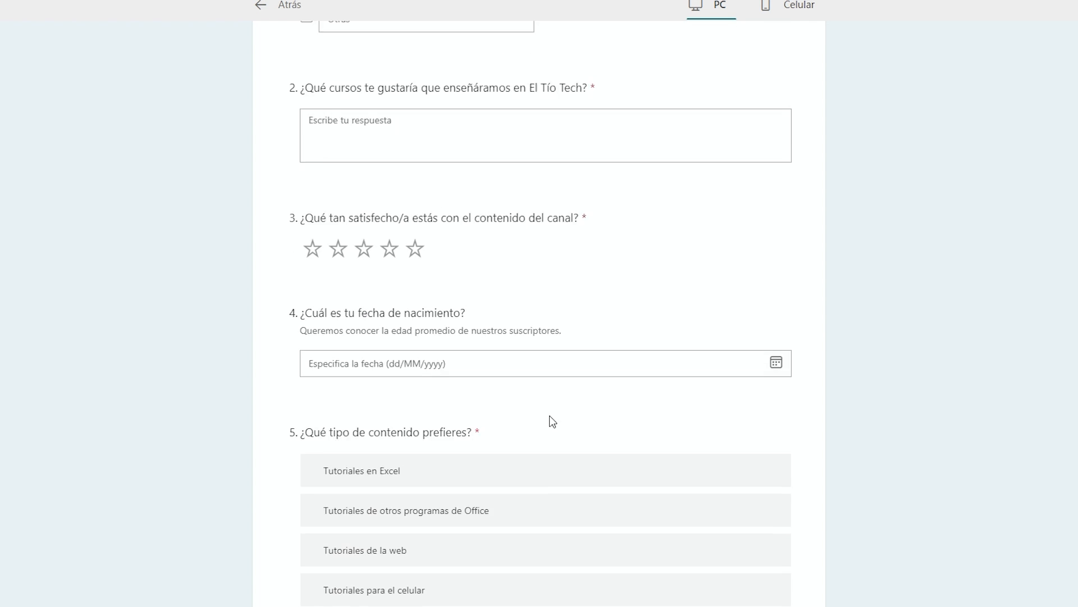
{"action": "left_click", "coordinate": [269, 10]}
Add a section titled Sección 2 after question 7 and insert a default Opción question in it.
{"action": "scroll", "coordinate": [464, 361], "scroll_direction": "down", "scroll_amount": 10}
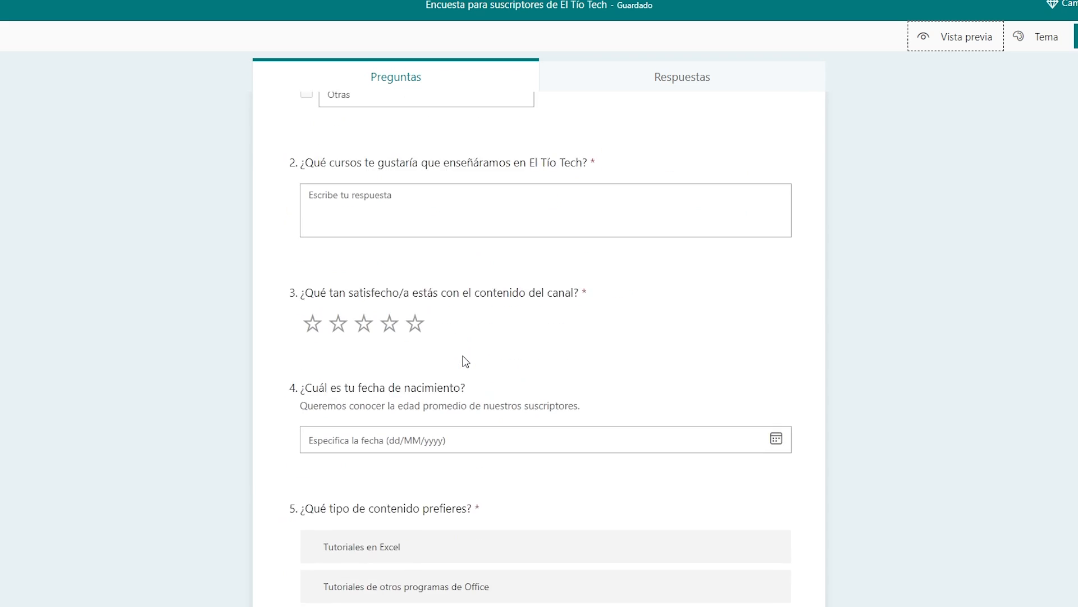
{"action": "left_click", "coordinate": [337, 598]}
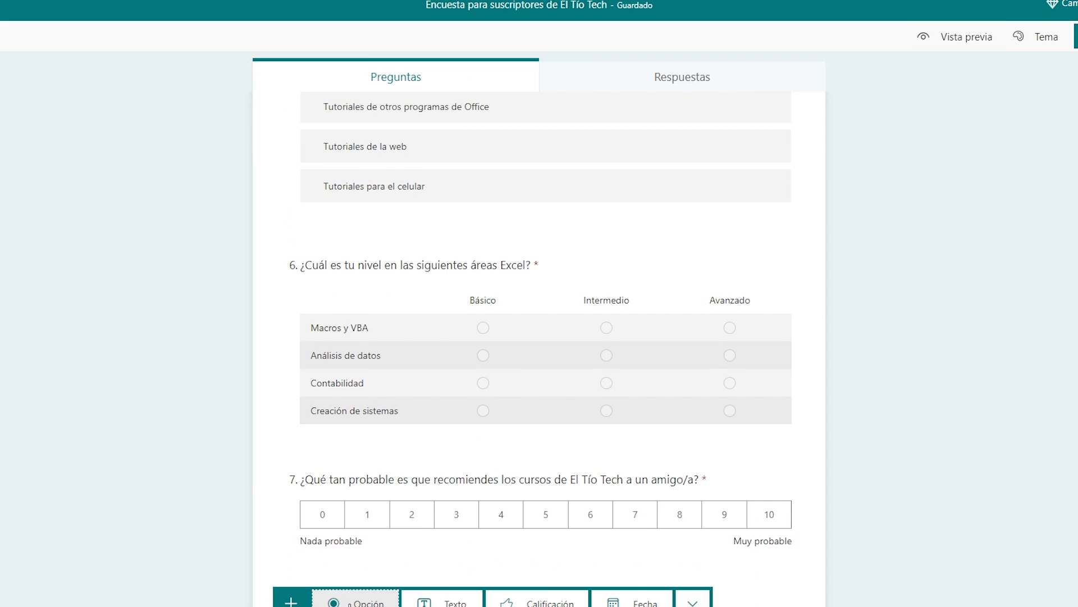
{"action": "left_click", "coordinate": [692, 599]}
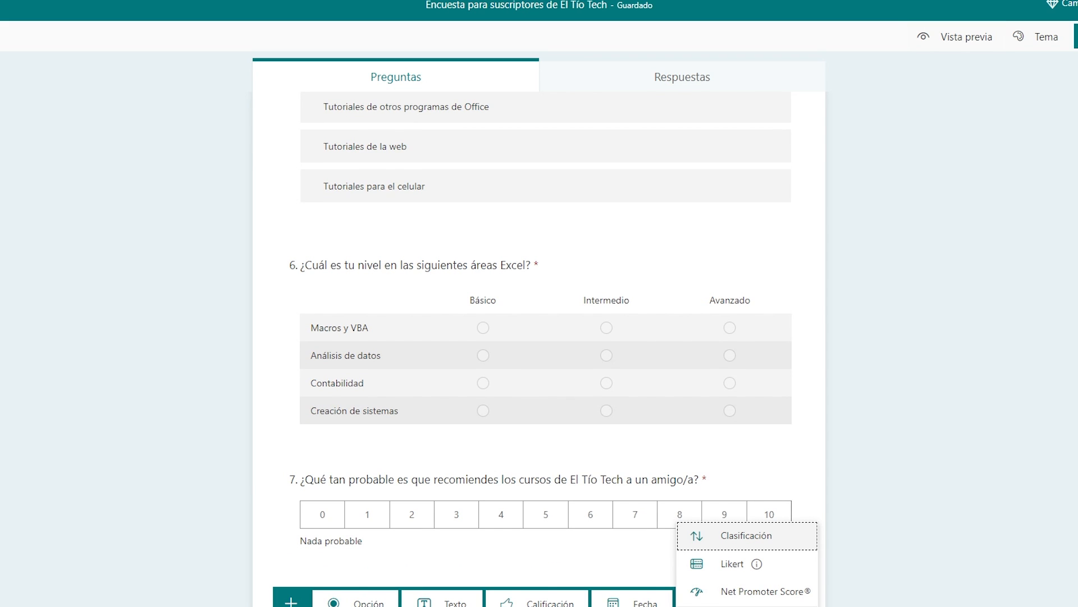
{"action": "left_click", "coordinate": [735, 606]}
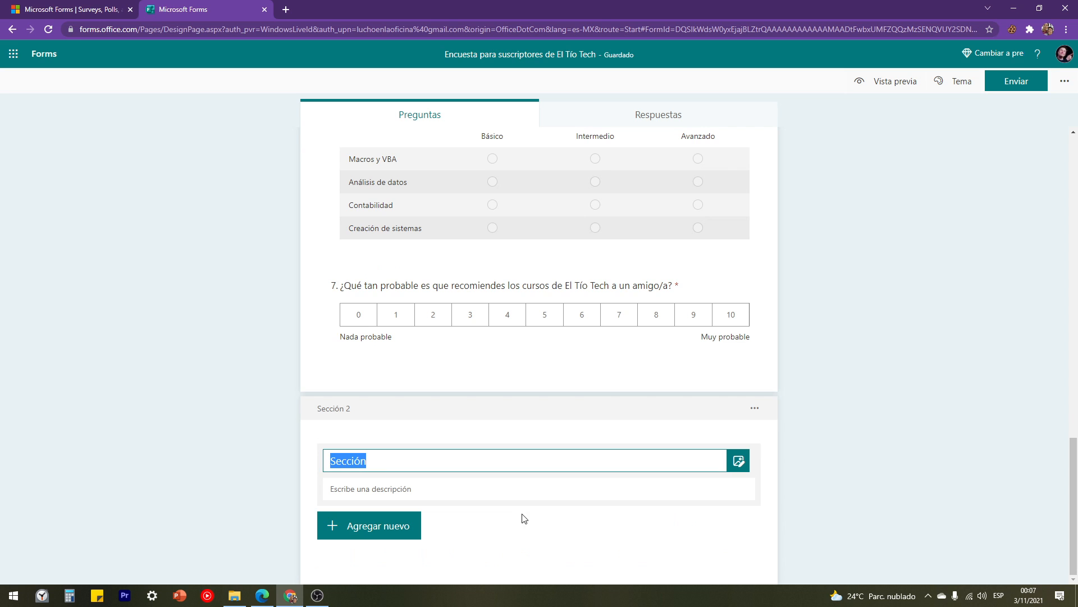
{"action": "scroll", "coordinate": [532, 512], "scroll_direction": "up", "scroll_amount": 1}
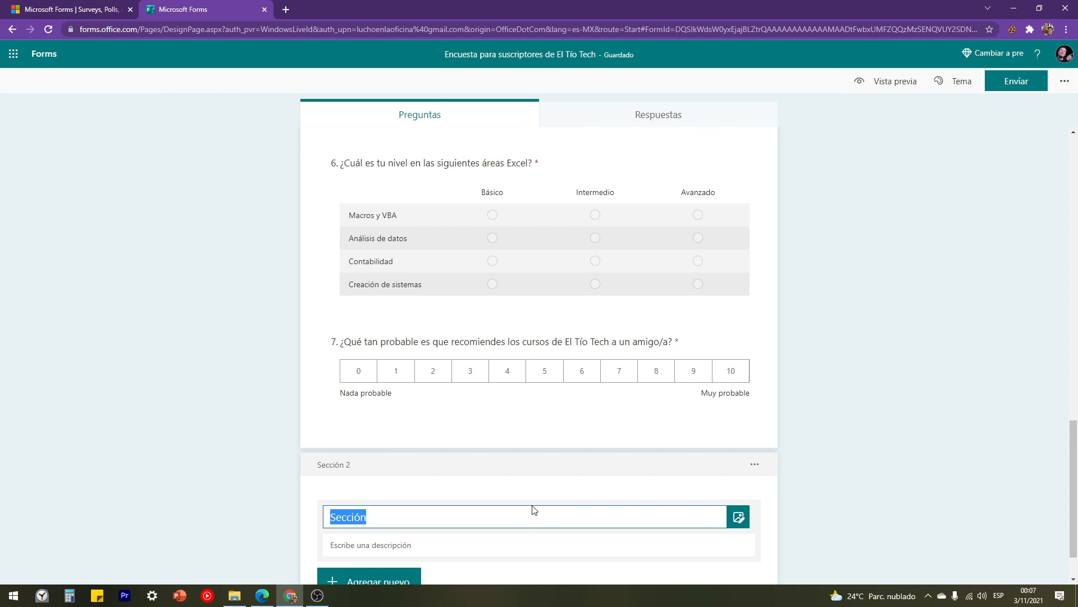
{"action": "scroll", "coordinate": [534, 511], "scroll_direction": "up", "scroll_amount": 8}
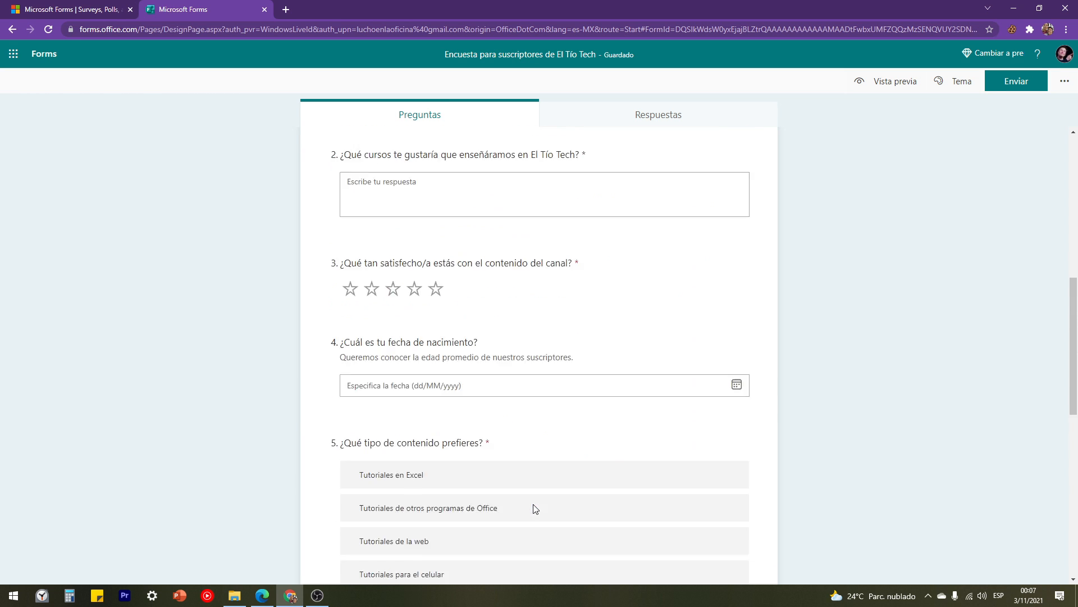
{"action": "scroll", "coordinate": [534, 501], "scroll_direction": "down", "scroll_amount": 9}
{"action": "left_click", "coordinate": [409, 461]}
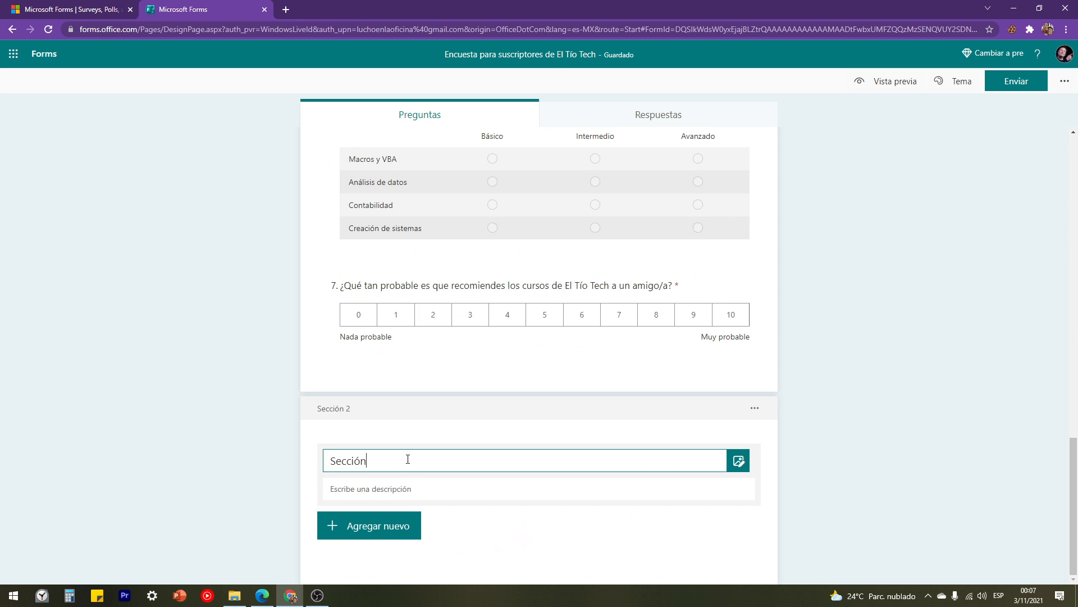
{"action": "type", "text": "2"}
{"action": "left_click", "coordinate": [395, 526]}
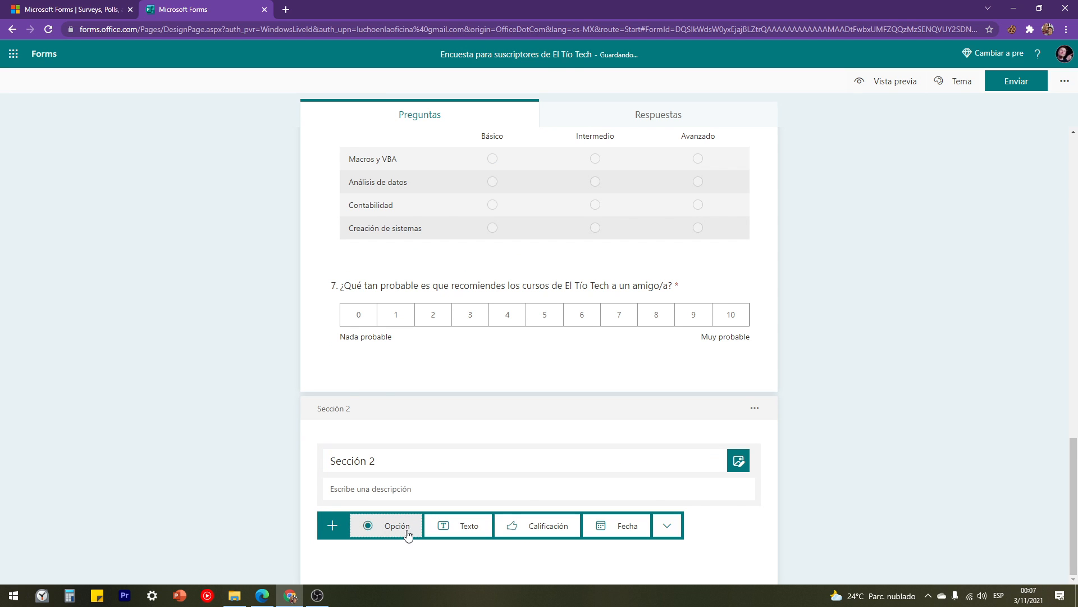
{"action": "left_click", "coordinate": [406, 531]}
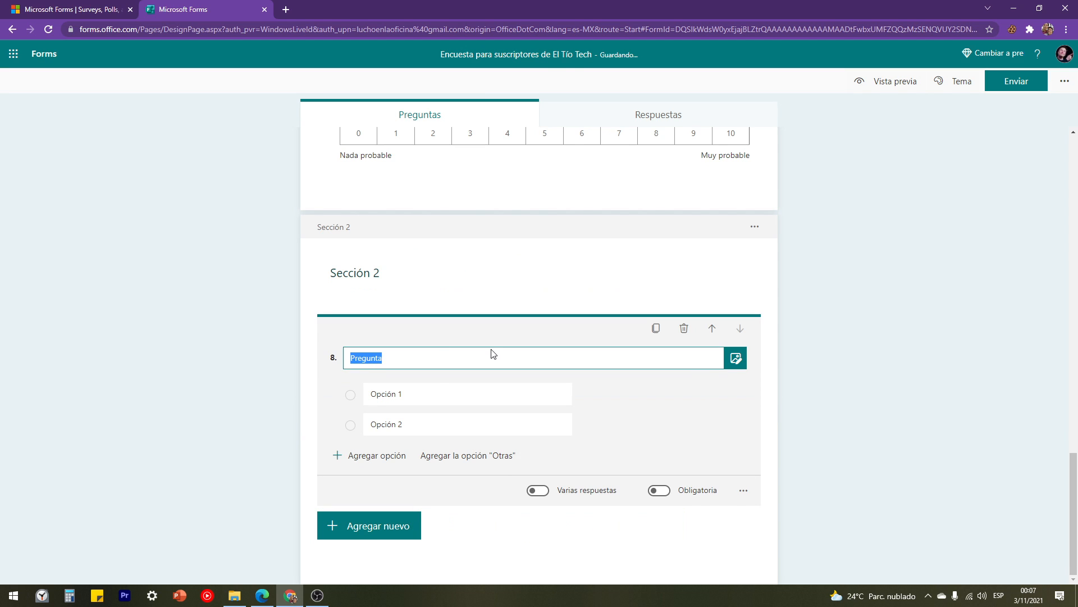
Preview the form for PC and try to advance to the next page without answering the required questions.
{"action": "left_click", "coordinate": [896, 80]}
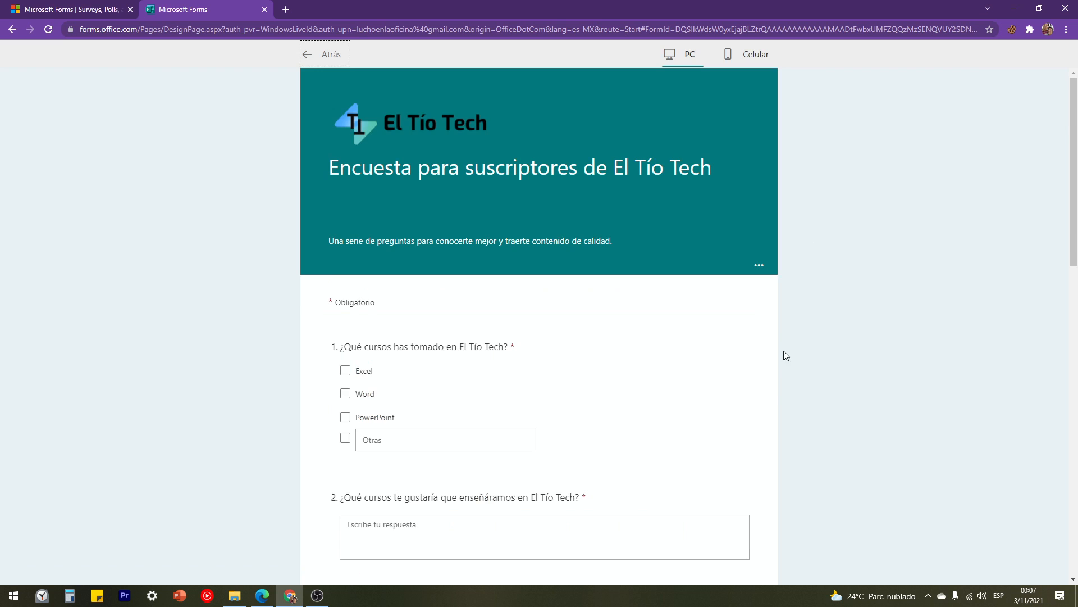
{"action": "scroll", "coordinate": [453, 285], "scroll_direction": "down", "scroll_amount": 7}
{"action": "scroll", "coordinate": [504, 416], "scroll_direction": "down", "scroll_amount": 8}
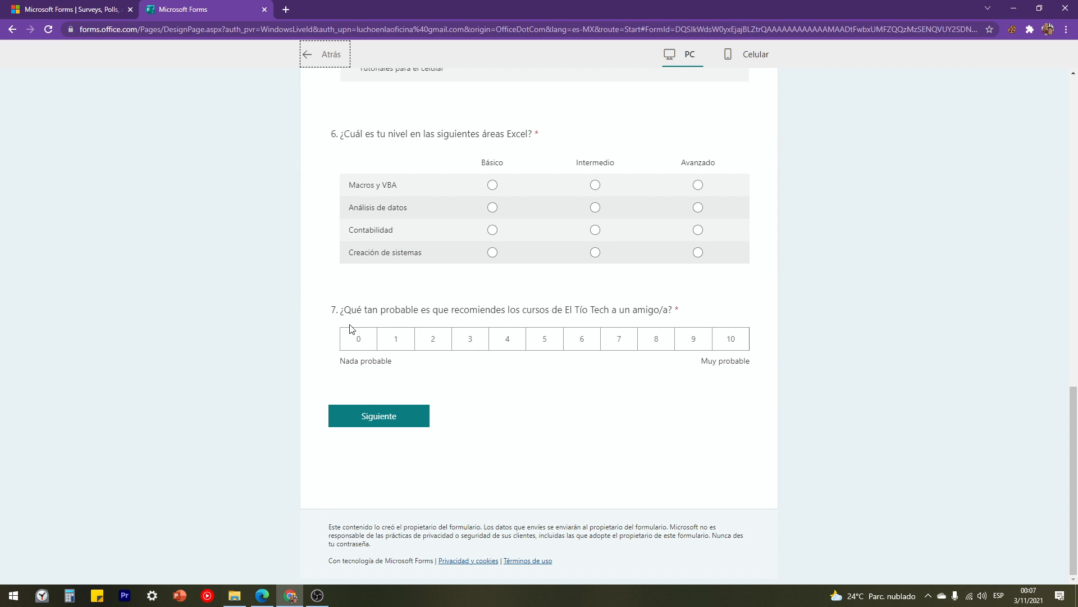
{"action": "scroll", "coordinate": [691, 409], "scroll_direction": "up", "scroll_amount": 2}
{"action": "scroll", "coordinate": [677, 409], "scroll_direction": "down", "scroll_amount": 2}
{"action": "left_click", "coordinate": [395, 423]}
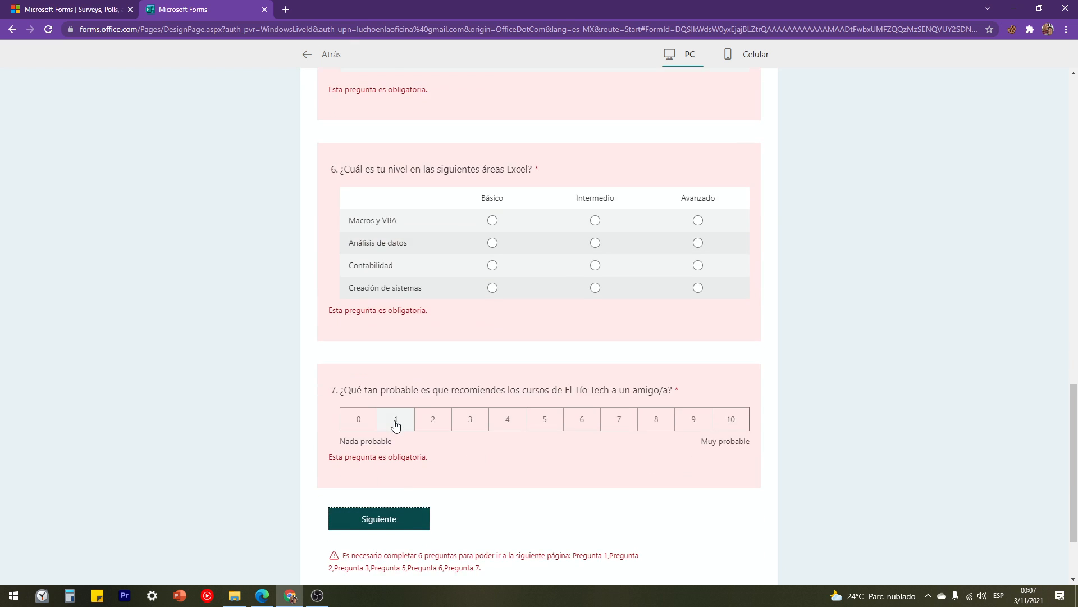
Choose Excel and Word for the courses taken, and answer asda for the desired courses in the preview.
{"action": "scroll", "coordinate": [398, 425], "scroll_direction": "up", "scroll_amount": 12}
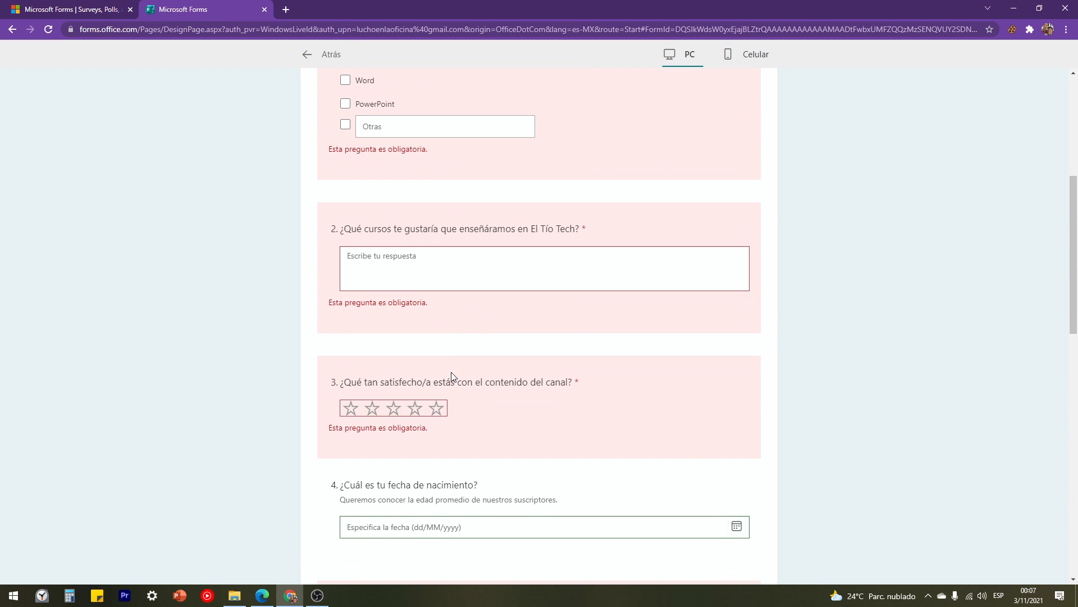
{"action": "scroll", "coordinate": [449, 372], "scroll_direction": "up", "scroll_amount": 3}
{"action": "left_click", "coordinate": [346, 224]}
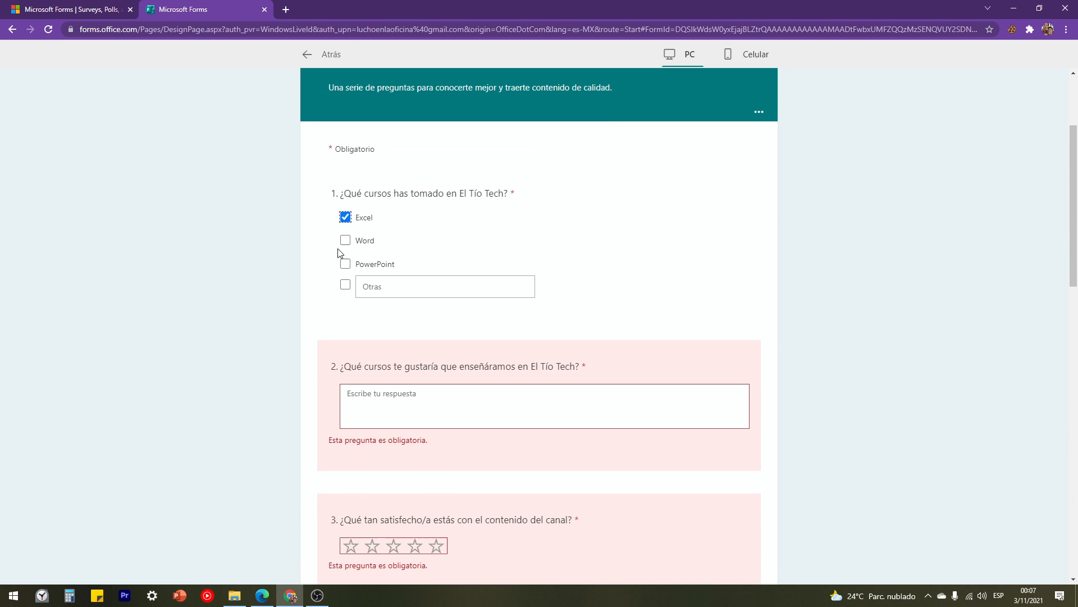
{"action": "left_click", "coordinate": [345, 241]}
{"action": "left_click", "coordinate": [356, 391]}
{"action": "type", "text": "asda"}
Rate the channel content five stars and fill in the date of birth in the preview.
{"action": "scroll", "coordinate": [506, 438], "scroll_direction": "down", "scroll_amount": 3}
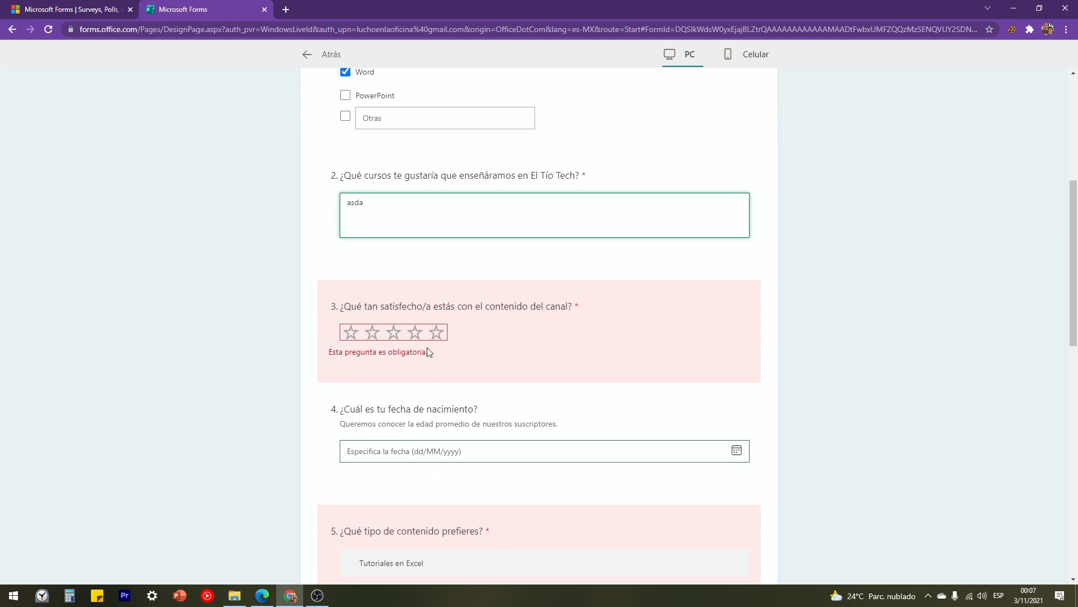
{"action": "left_click", "coordinate": [435, 333]}
{"action": "left_click", "coordinate": [421, 405]}
{"action": "left_click", "coordinate": [430, 482]}
Rank Tutoriales de otros programas de Office first in question 5 and move Tutoriales para el celular up one place.
{"action": "scroll", "coordinate": [570, 343], "scroll_direction": "down", "scroll_amount": 5}
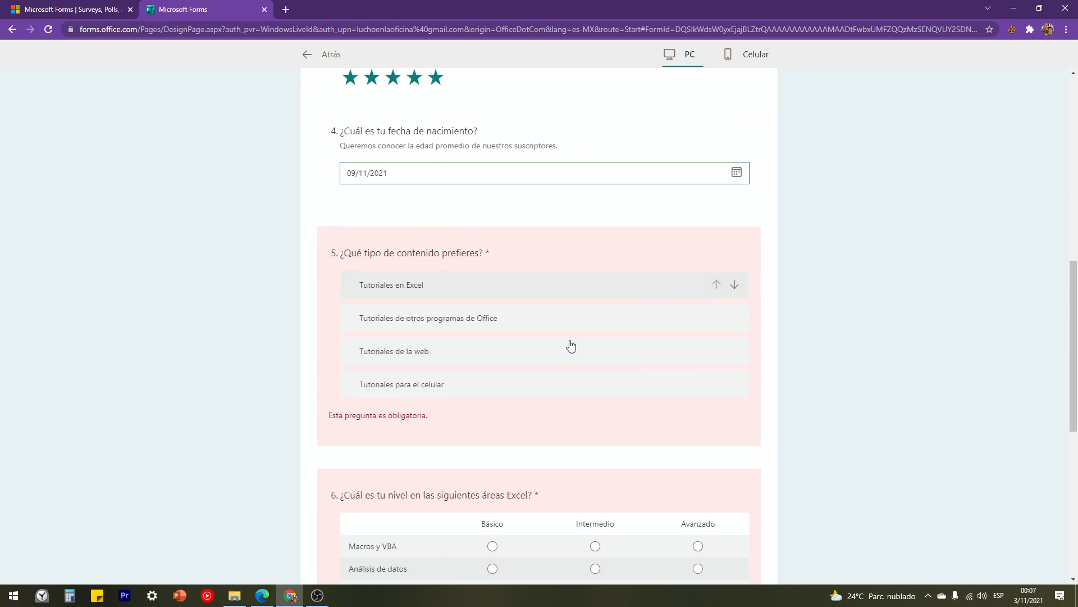
{"action": "left_click", "coordinate": [405, 238]}
{"action": "left_click", "coordinate": [717, 269]}
{"action": "left_click", "coordinate": [563, 311]}
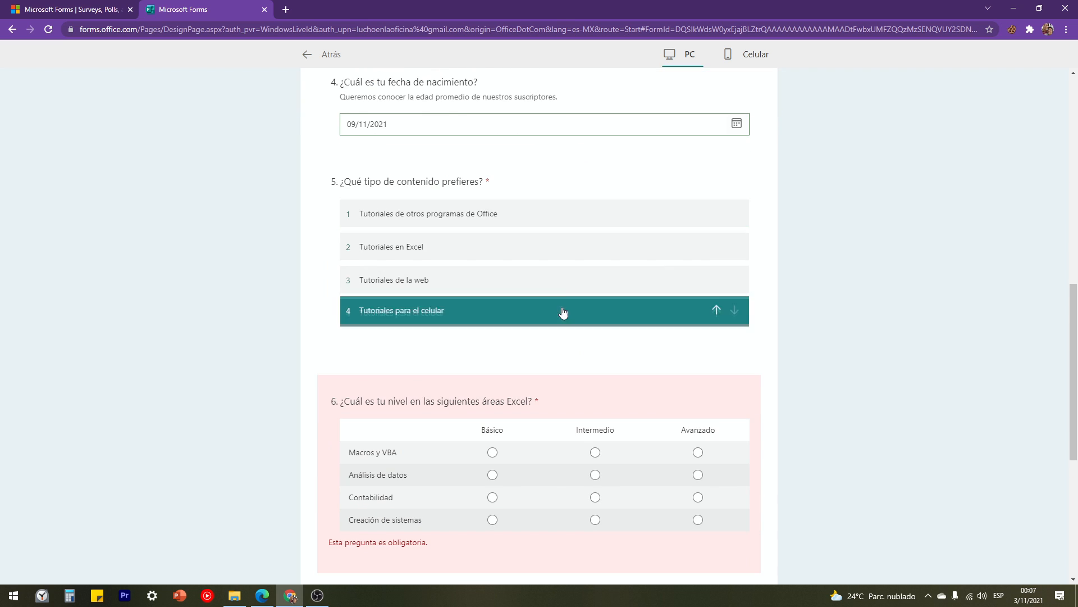
{"action": "left_click", "coordinate": [717, 313]}
Answer the Likert question with Intermedio for Macros y VBA and Contabilidad, Básico for Análisis de datos and Avanzado for Creación de sistemas.
{"action": "scroll", "coordinate": [595, 315], "scroll_direction": "down", "scroll_amount": 2}
{"action": "scroll", "coordinate": [595, 314], "scroll_direction": "down", "scroll_amount": 3}
{"action": "left_click", "coordinate": [595, 171]}
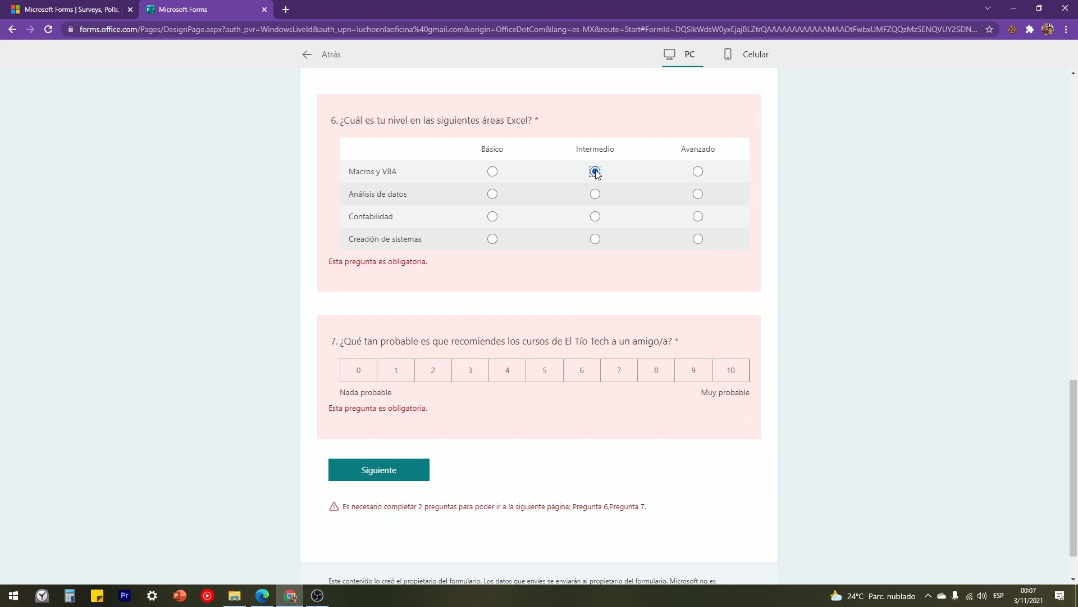
{"action": "left_click", "coordinate": [596, 216]}
{"action": "left_click", "coordinate": [493, 194]}
{"action": "left_click", "coordinate": [698, 239]}
Score the recommendation question 10 and advance to the Sección 2 page before returning to editing.
{"action": "left_click", "coordinate": [730, 326]}
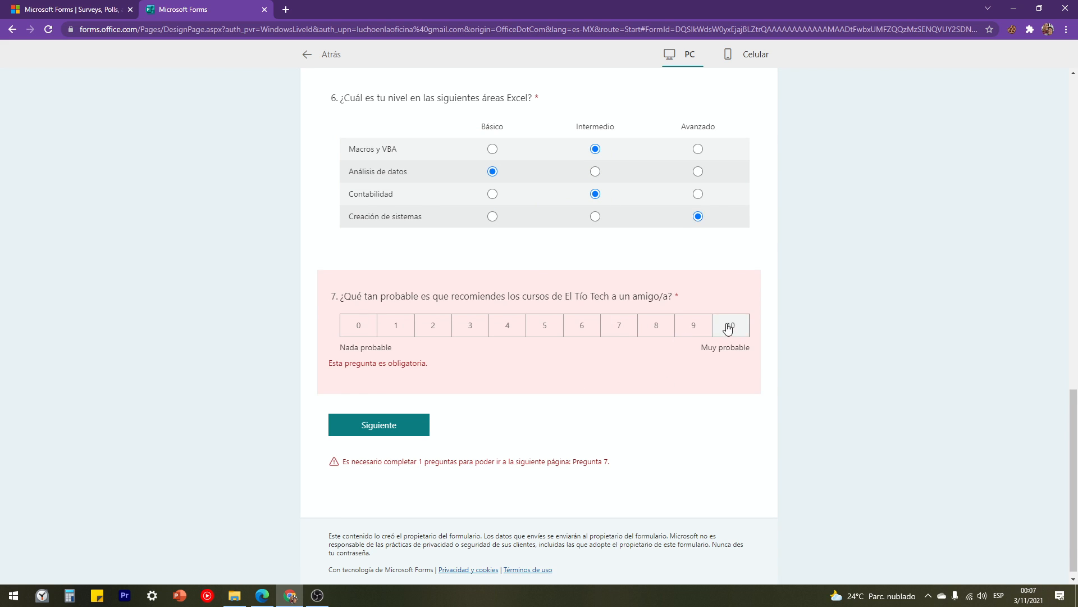
{"action": "left_click", "coordinate": [385, 425]}
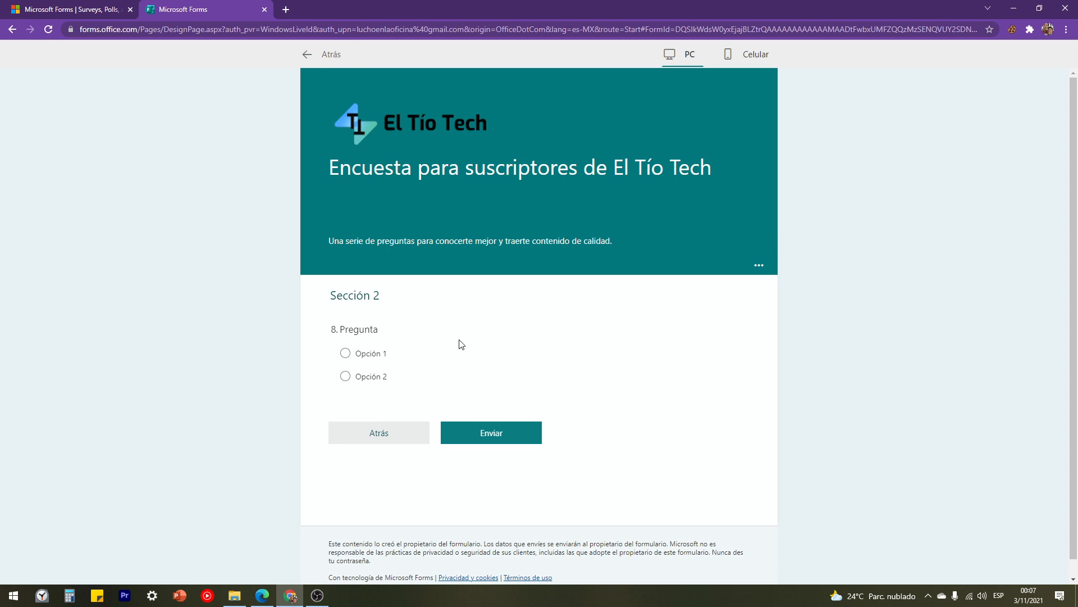
{"action": "left_click", "coordinate": [307, 54]}
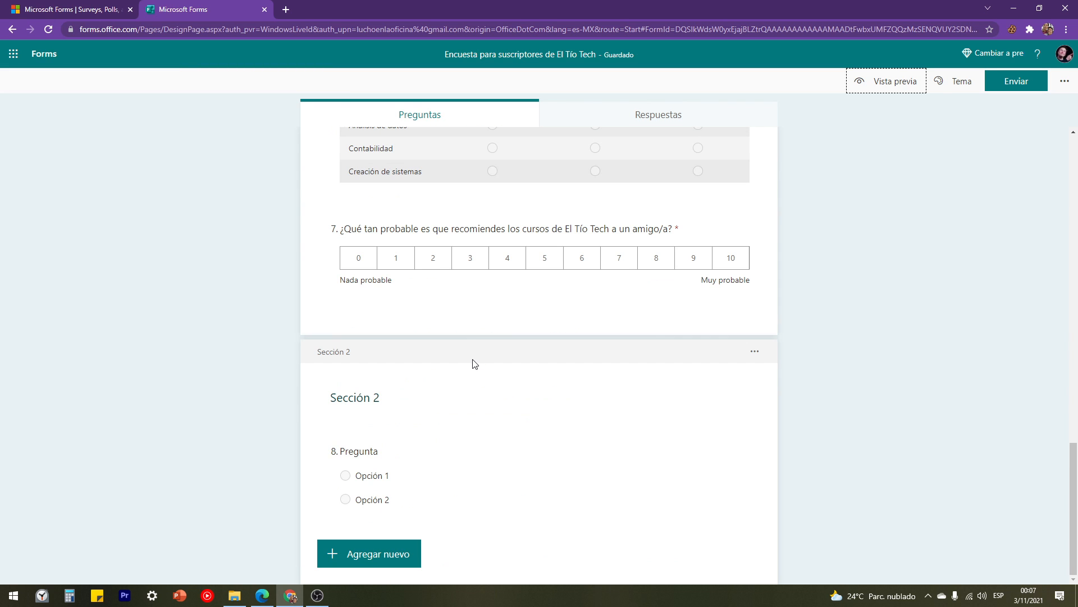
Remove the Sección 2 section while keeping its question, and delete the remaining placeholder question 8.
{"action": "left_click", "coordinate": [756, 356]}
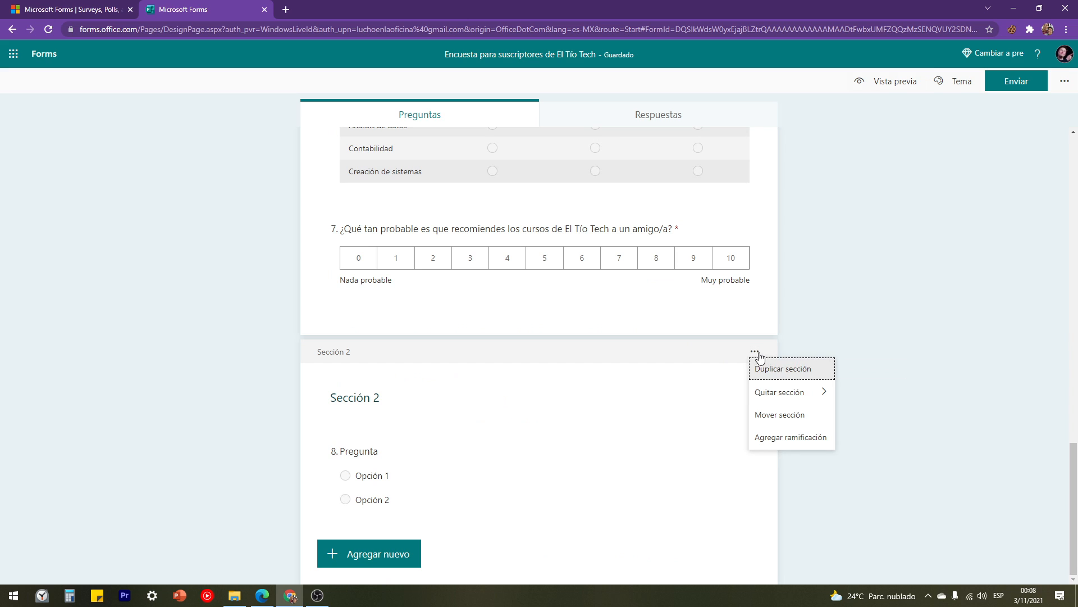
{"action": "left_click", "coordinate": [793, 396]}
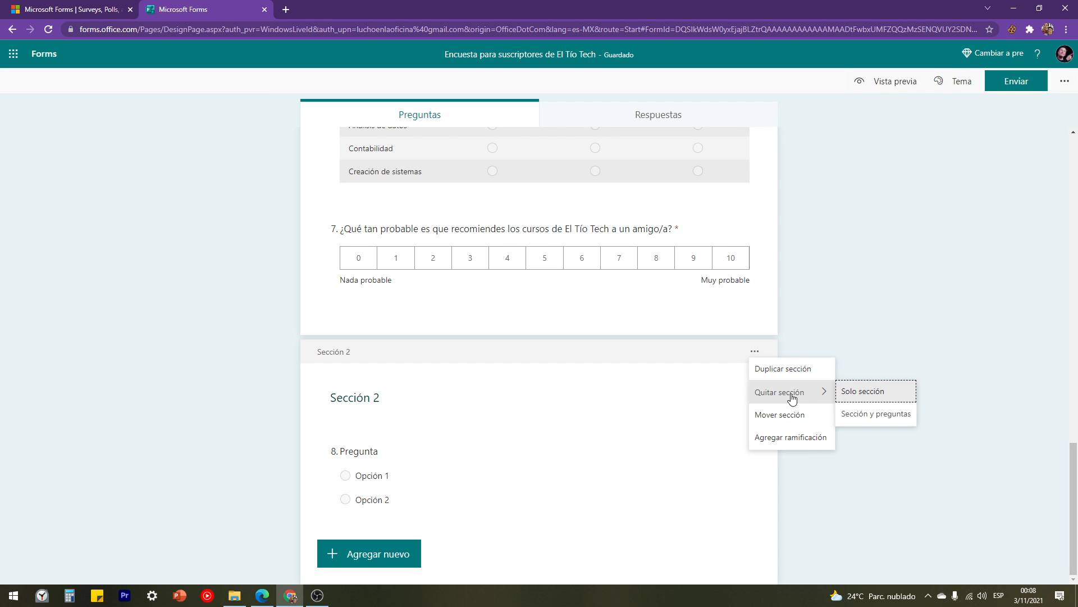
{"action": "left_click", "coordinate": [876, 396]}
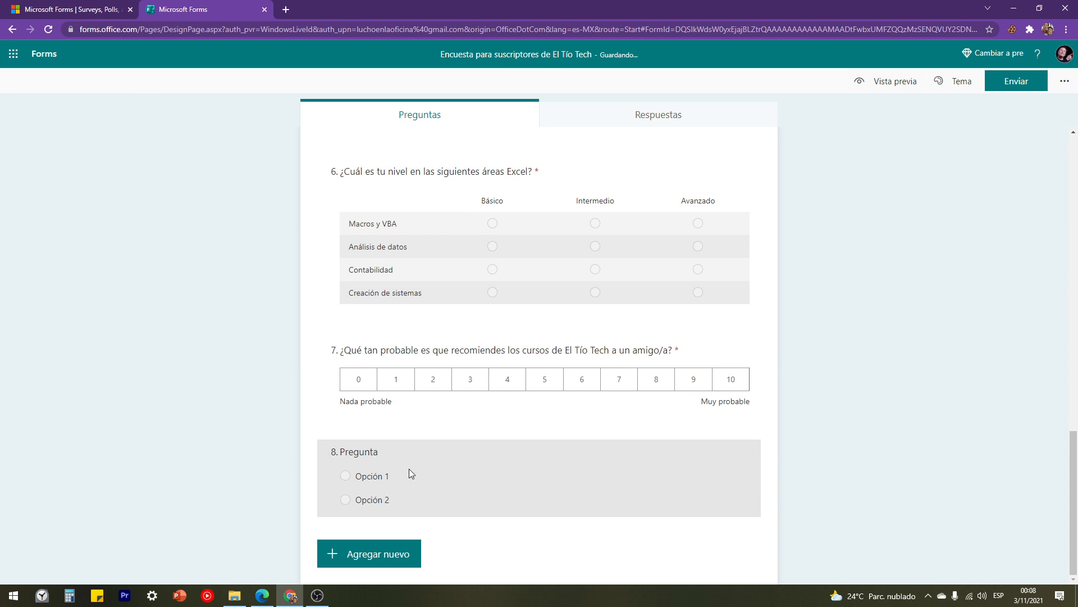
{"action": "left_click", "coordinate": [409, 473]}
{"action": "left_click", "coordinate": [686, 338]}
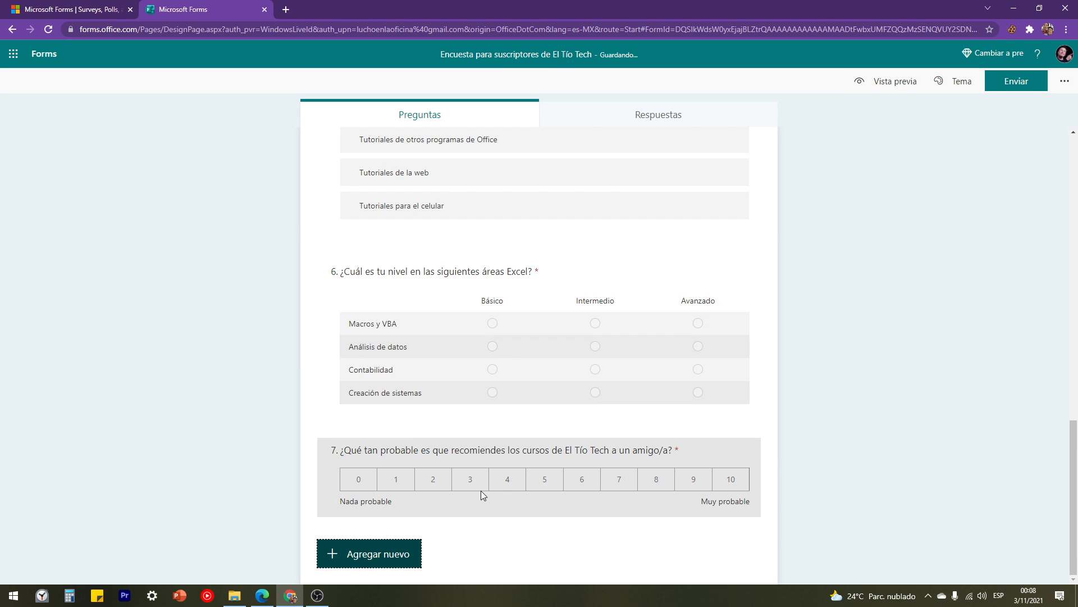
Review the survey from its title and logo through the recommendation question.
{"action": "scroll", "coordinate": [506, 501], "scroll_direction": "up", "scroll_amount": 13}
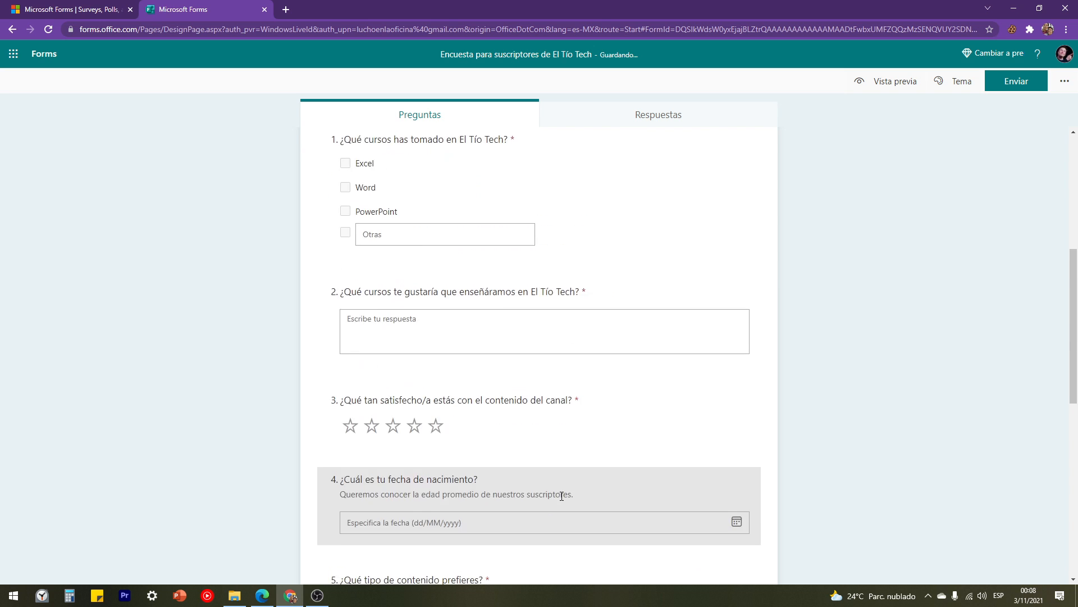
{"action": "scroll", "coordinate": [565, 499], "scroll_direction": "up", "scroll_amount": 2}
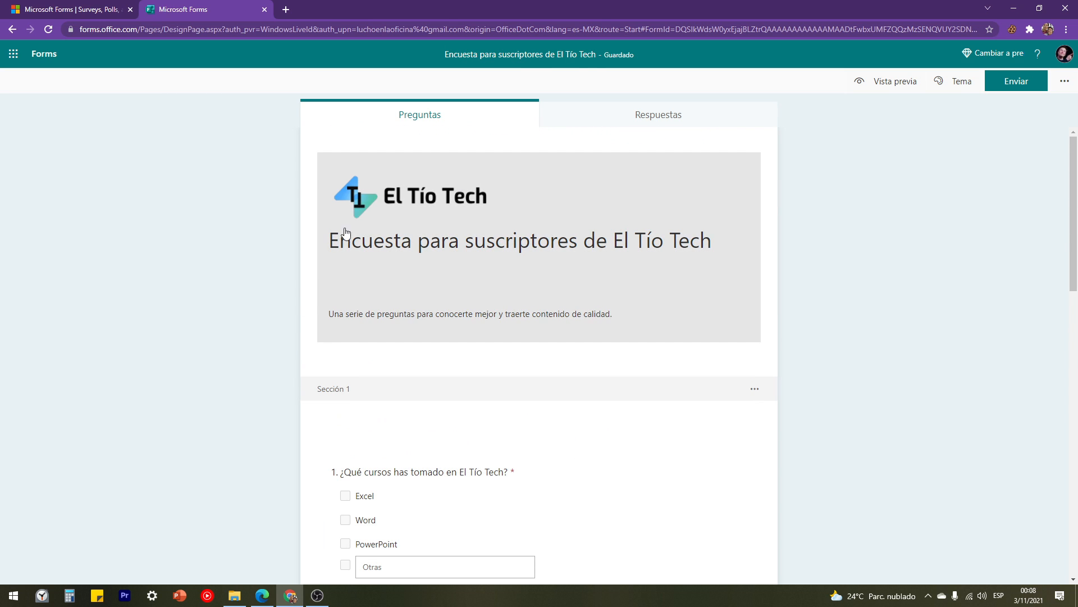
{"action": "scroll", "coordinate": [269, 264], "scroll_direction": "down", "scroll_amount": 13}
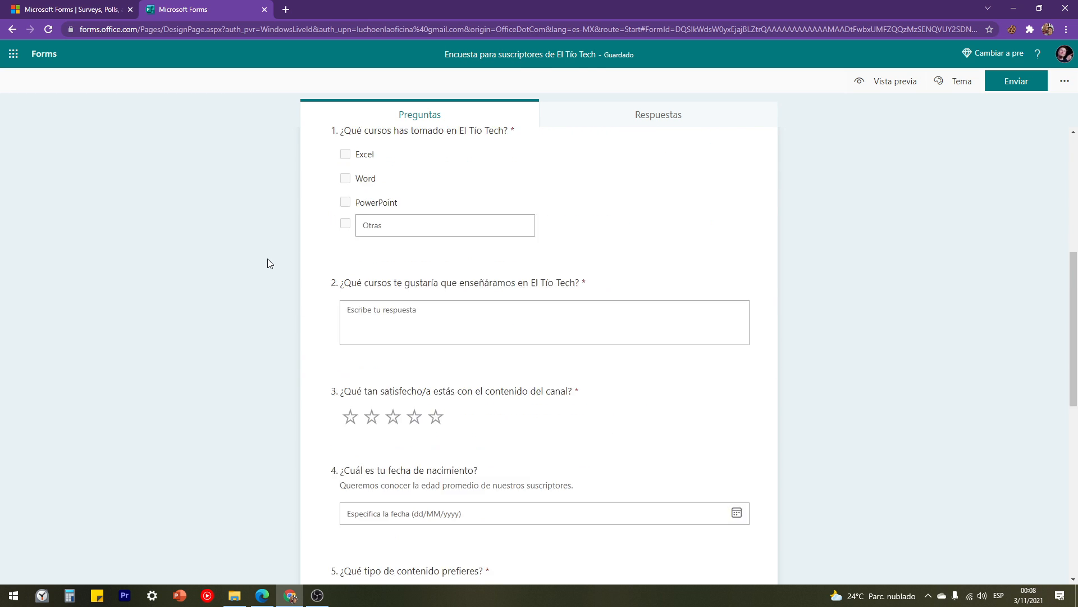
{"action": "scroll", "coordinate": [267, 260], "scroll_direction": "down", "scroll_amount": 2}
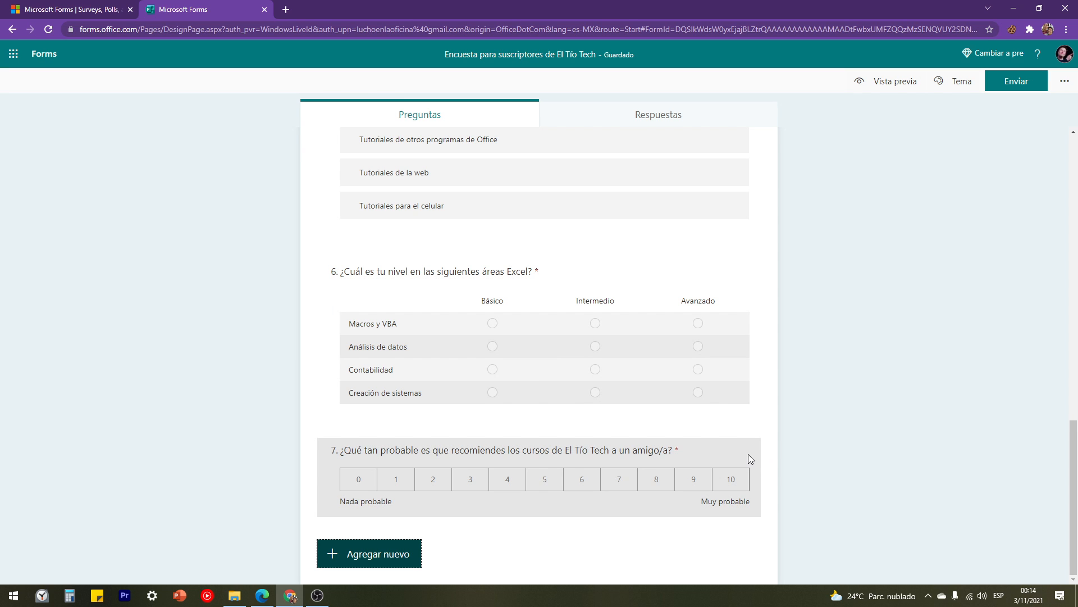
{"action": "scroll", "coordinate": [747, 453], "scroll_direction": "up", "scroll_amount": 20}
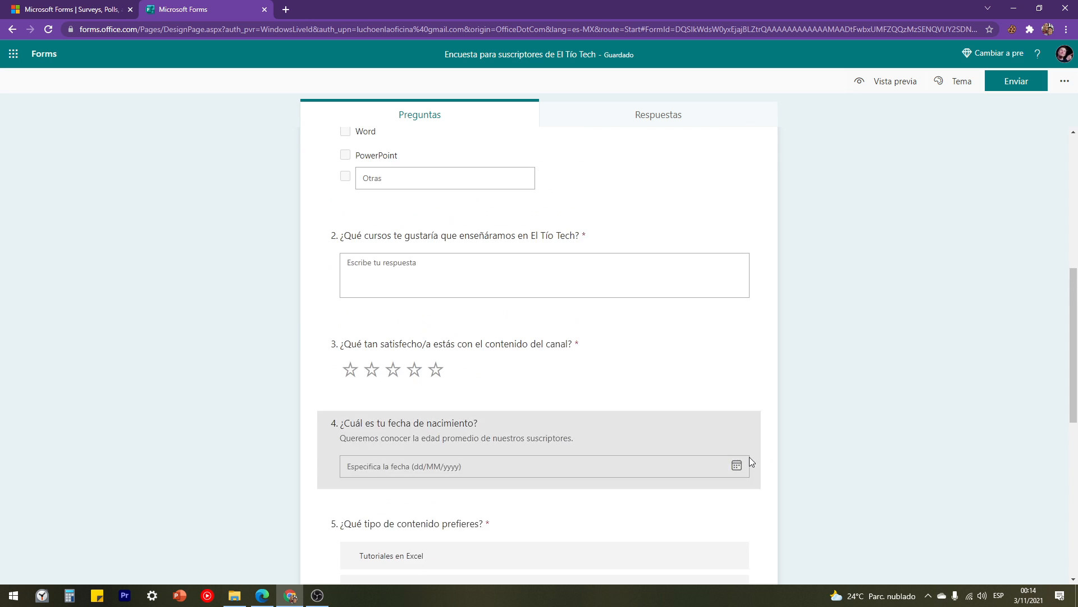
{"action": "left_click", "coordinate": [515, 195]}
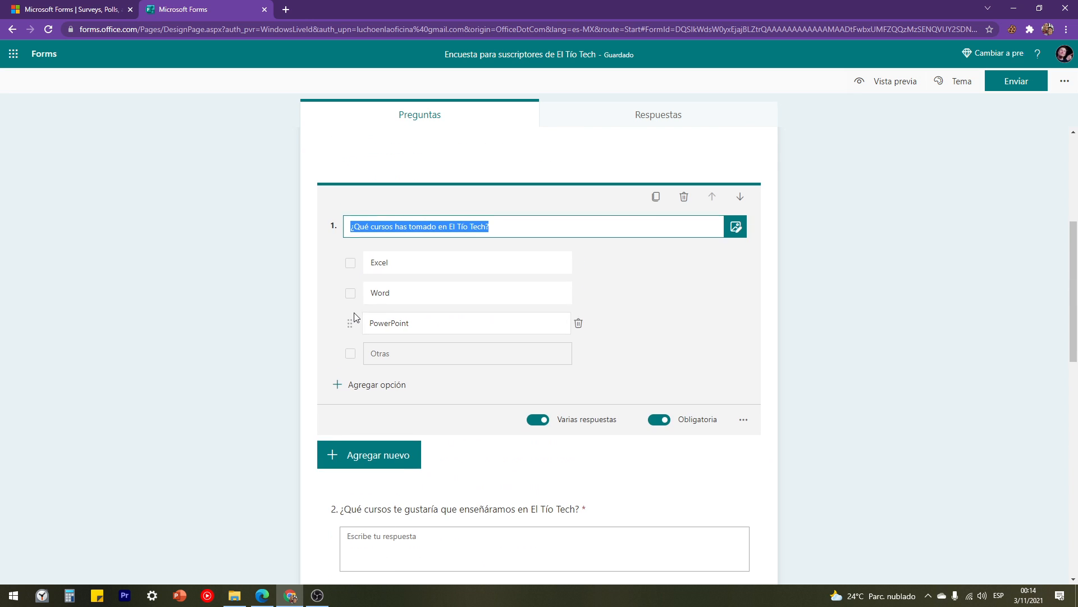
{"action": "scroll", "coordinate": [378, 316], "scroll_direction": "down", "scroll_amount": 15}
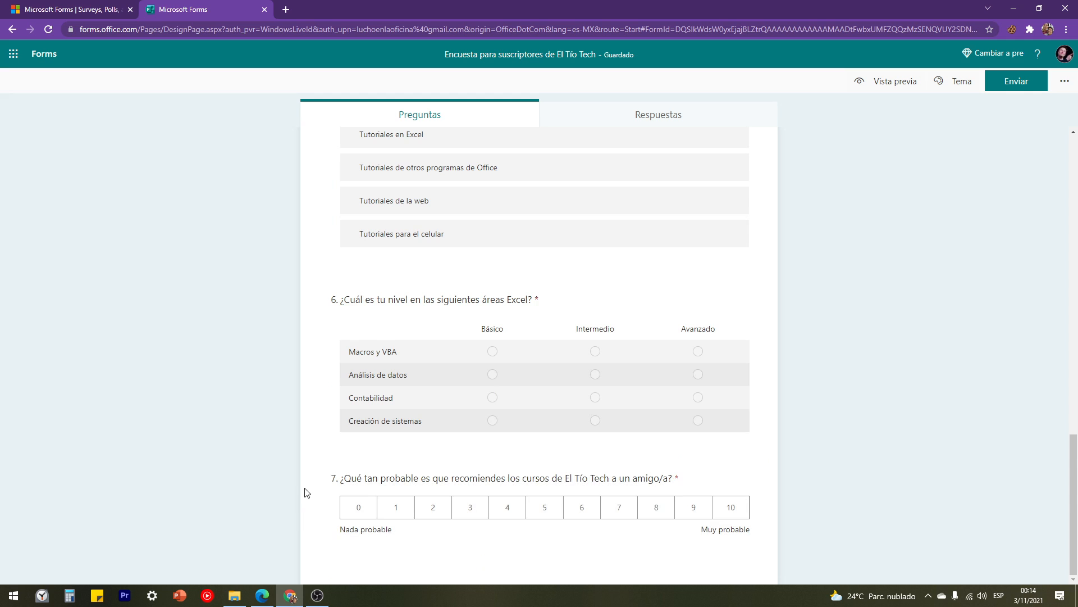
Add a choice question after the Excel level question and move it below the recommendation question.
{"action": "left_click", "coordinate": [330, 431]}
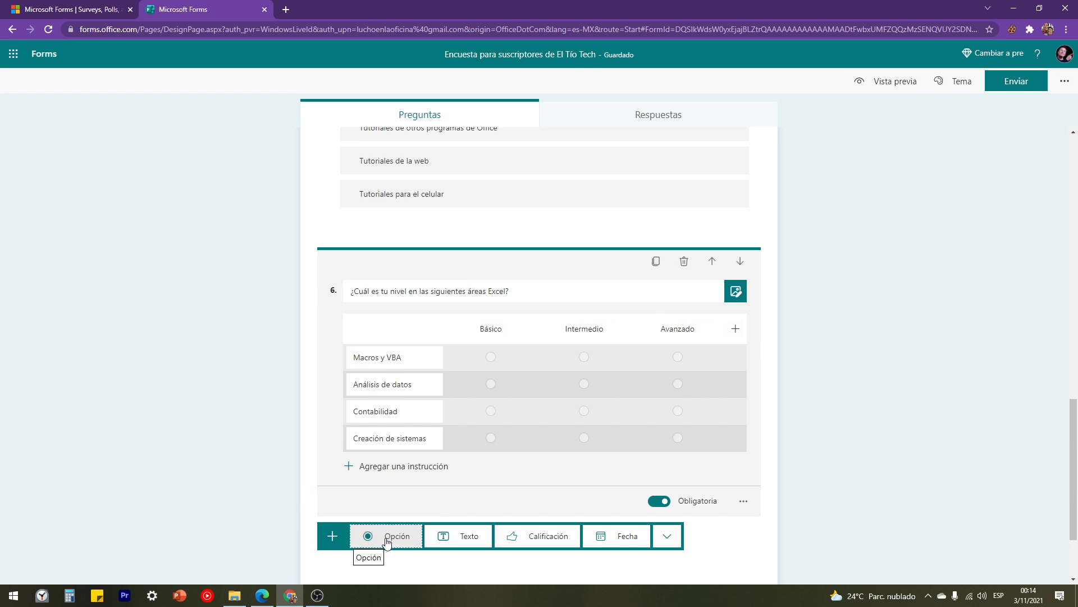
{"action": "left_click", "coordinate": [387, 537]}
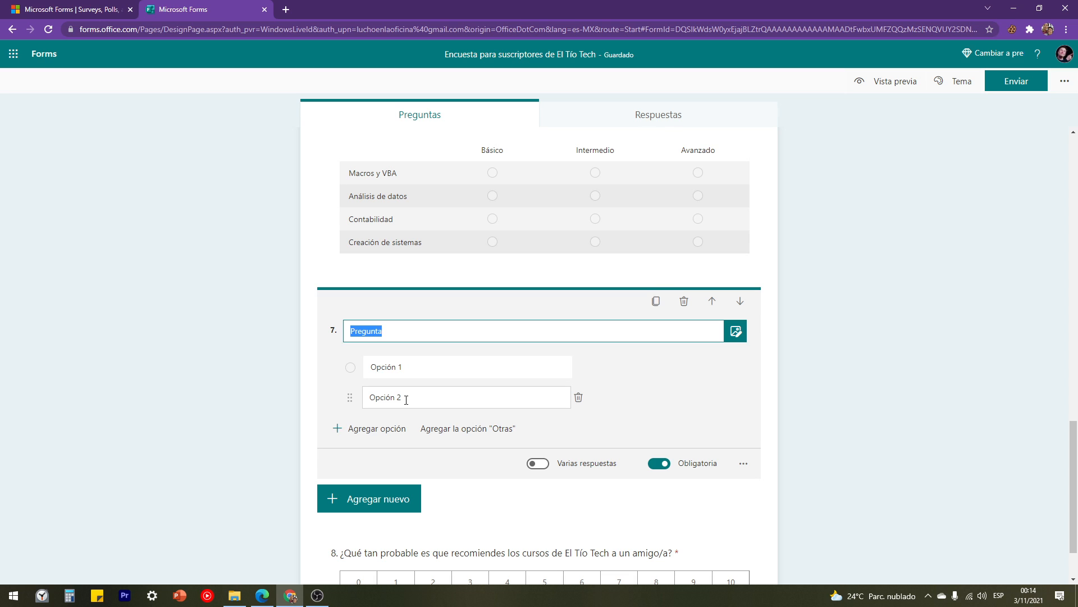
{"action": "scroll", "coordinate": [285, 349], "scroll_direction": "down", "scroll_amount": 2}
{"action": "left_click", "coordinate": [291, 302]}
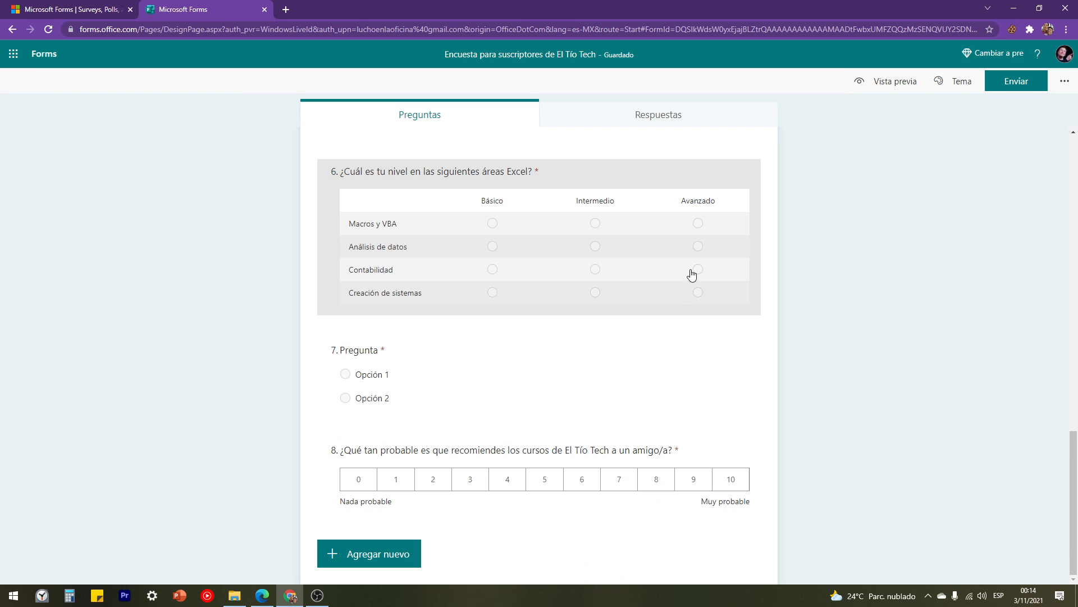
{"action": "left_click", "coordinate": [448, 352]}
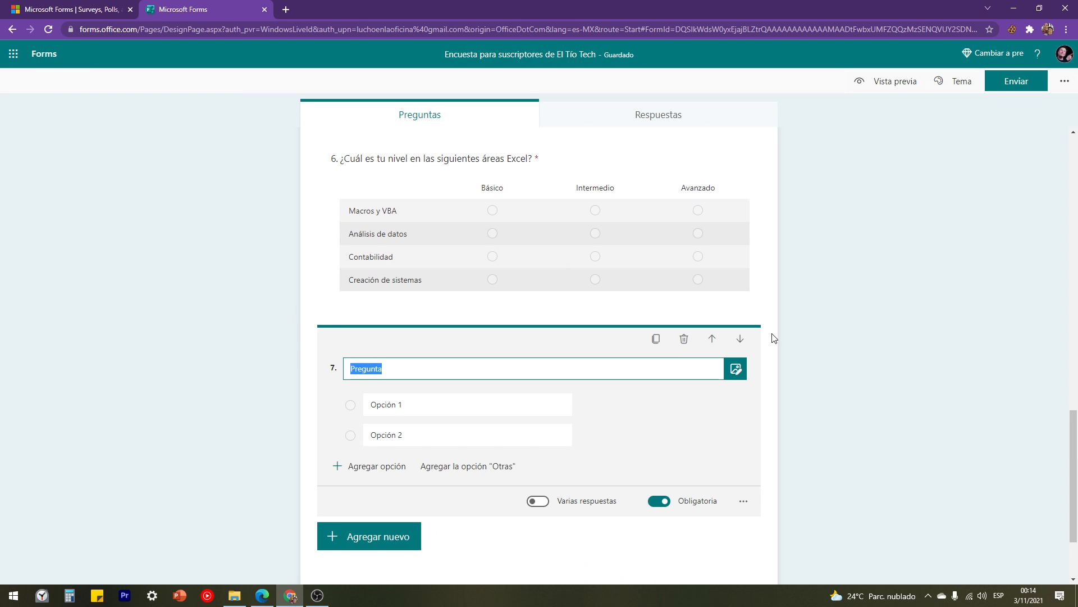
{"action": "left_click", "coordinate": [741, 340]}
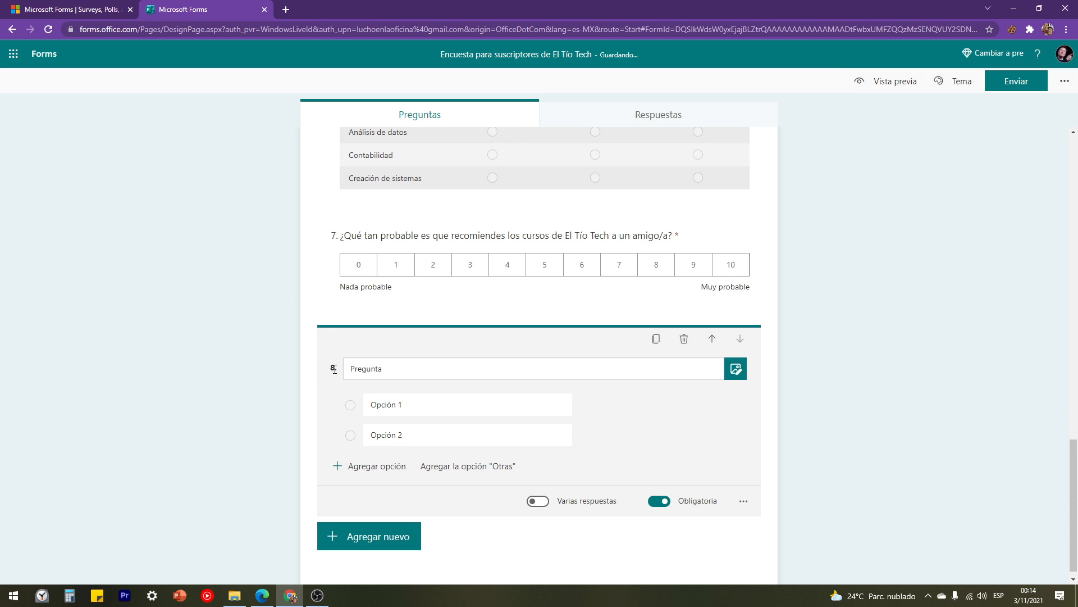
Add a section titled Sección 2 after question 8 and insert a blank choice question in it.
{"action": "left_click", "coordinate": [388, 540]}
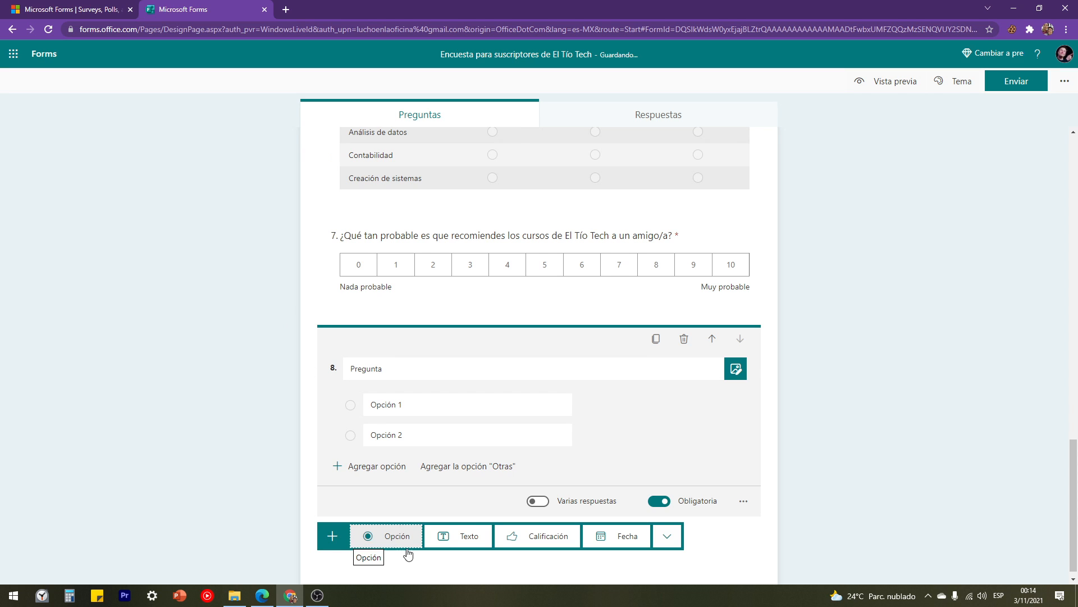
{"action": "left_click", "coordinate": [670, 535]}
{"action": "left_click", "coordinate": [699, 565]}
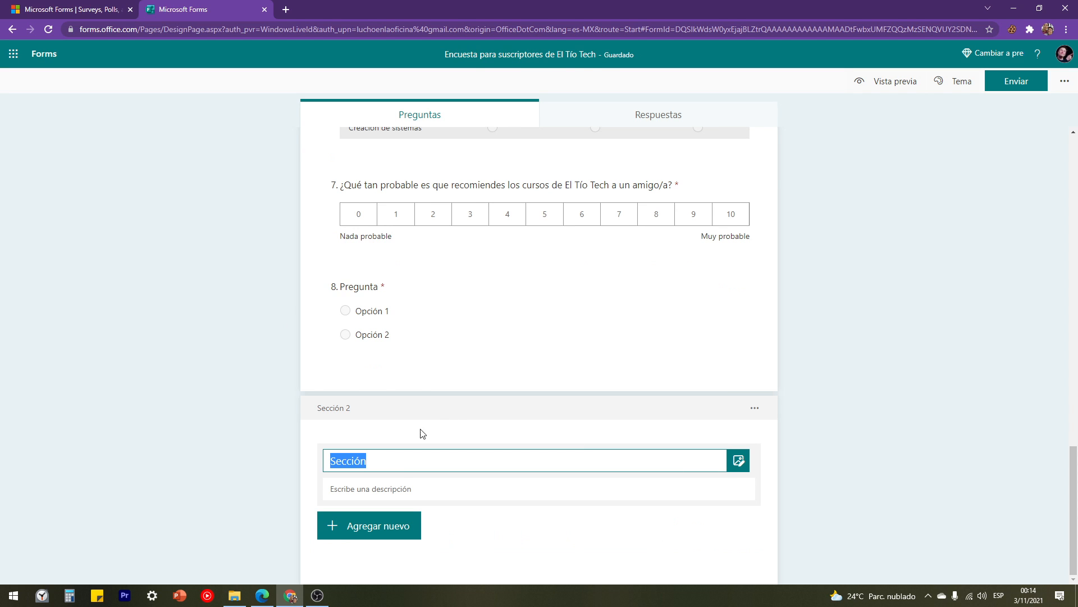
{"action": "left_click", "coordinate": [385, 466]}
{"action": "type", "text": "2"}
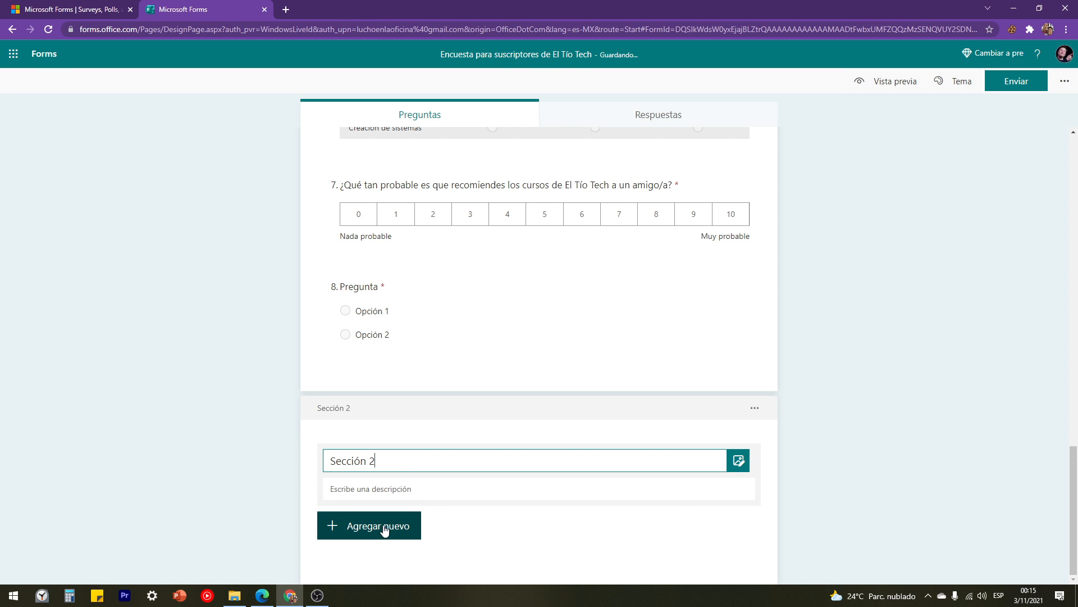
{"action": "left_click", "coordinate": [380, 525]}
{"action": "left_click", "coordinate": [413, 533]}
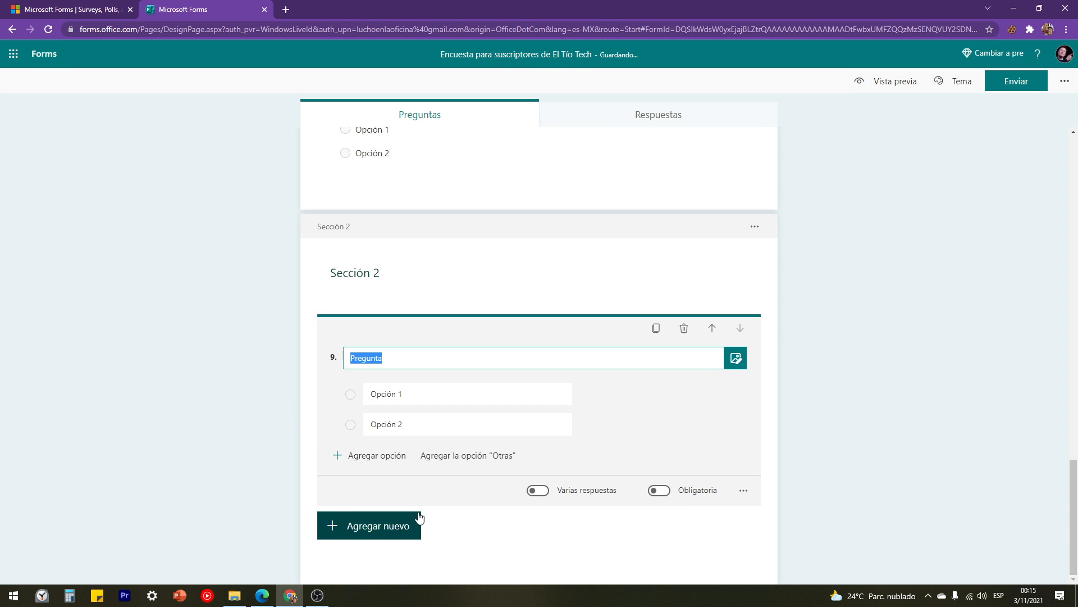
Title question 8 "¿Te gustó esta encuesta?" and name its two options Sí and No.
{"action": "left_click", "coordinate": [423, 279]}
{"action": "scroll", "coordinate": [494, 347], "scroll_direction": "up", "scroll_amount": 3}
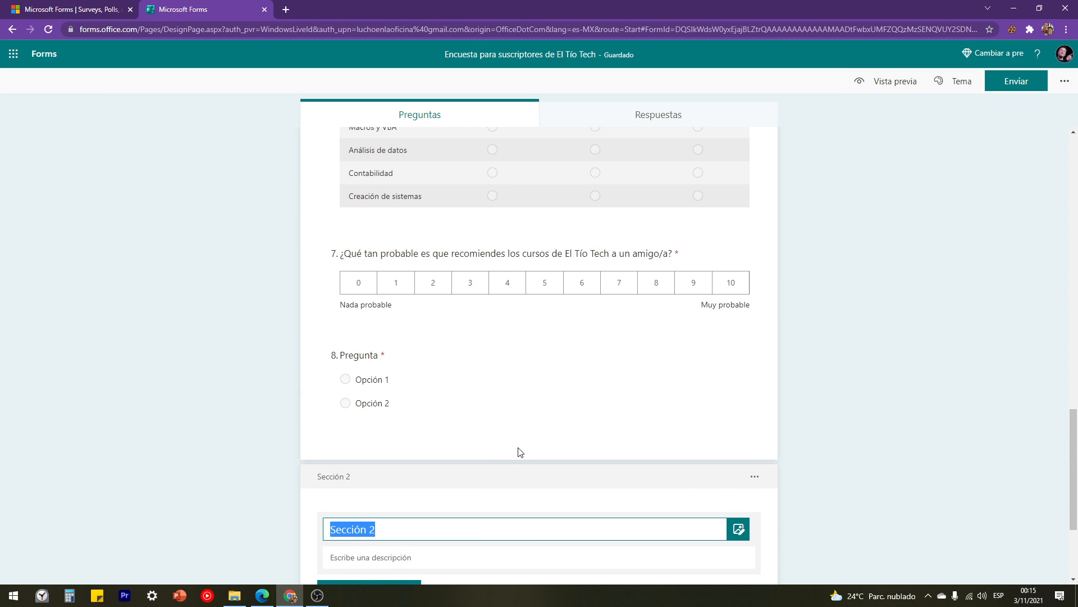
{"action": "left_click", "coordinate": [519, 365]}
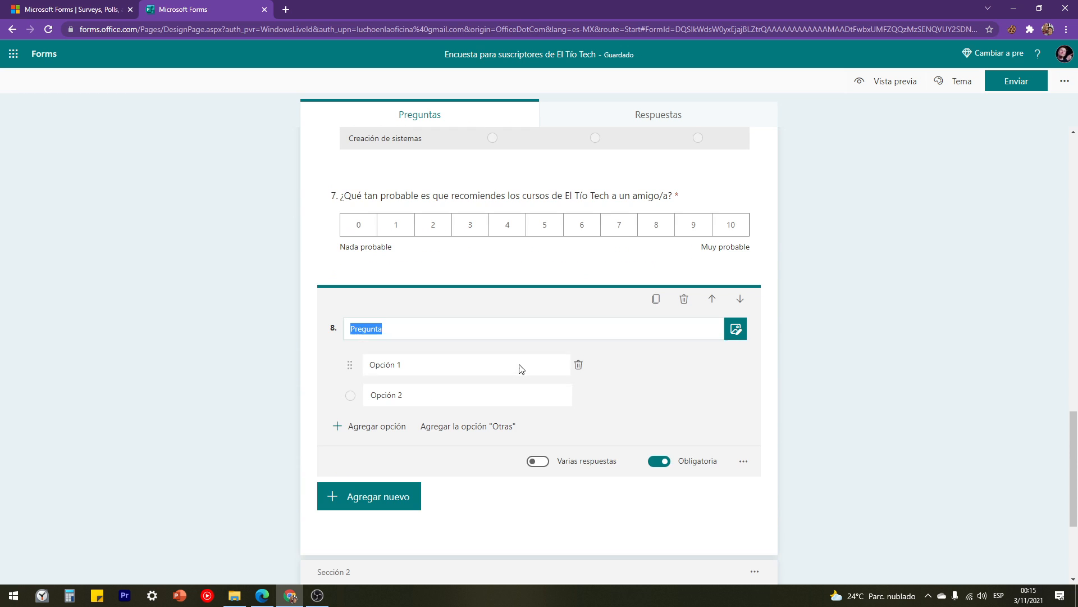
{"action": "key", "text": "BackSpace"}
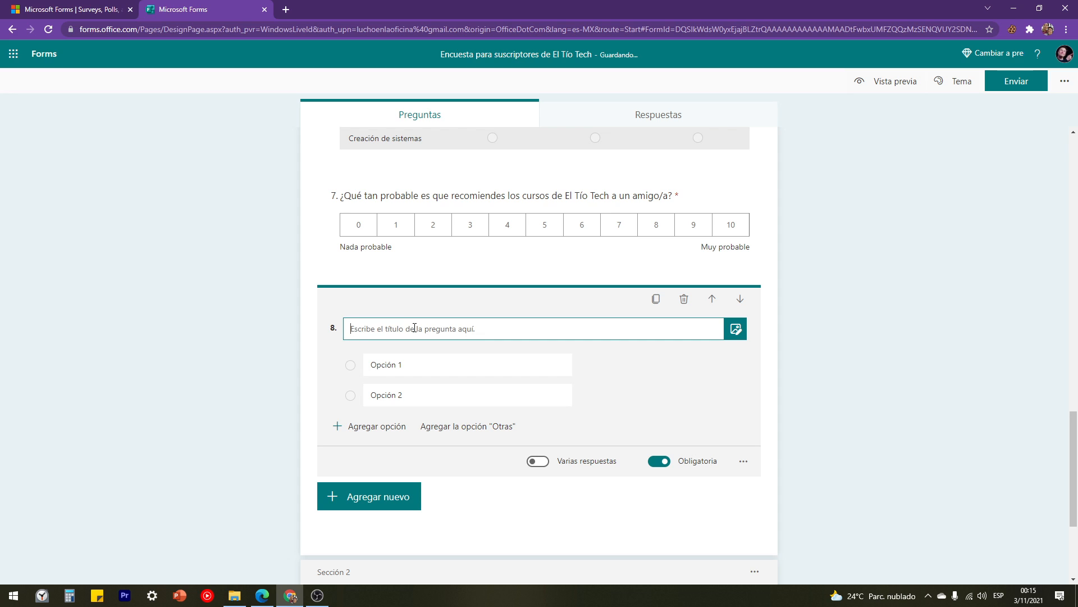
{"action": "type", "text": "¿Te gustó esta encuesta?"}
{"action": "left_click", "coordinate": [424, 366]}
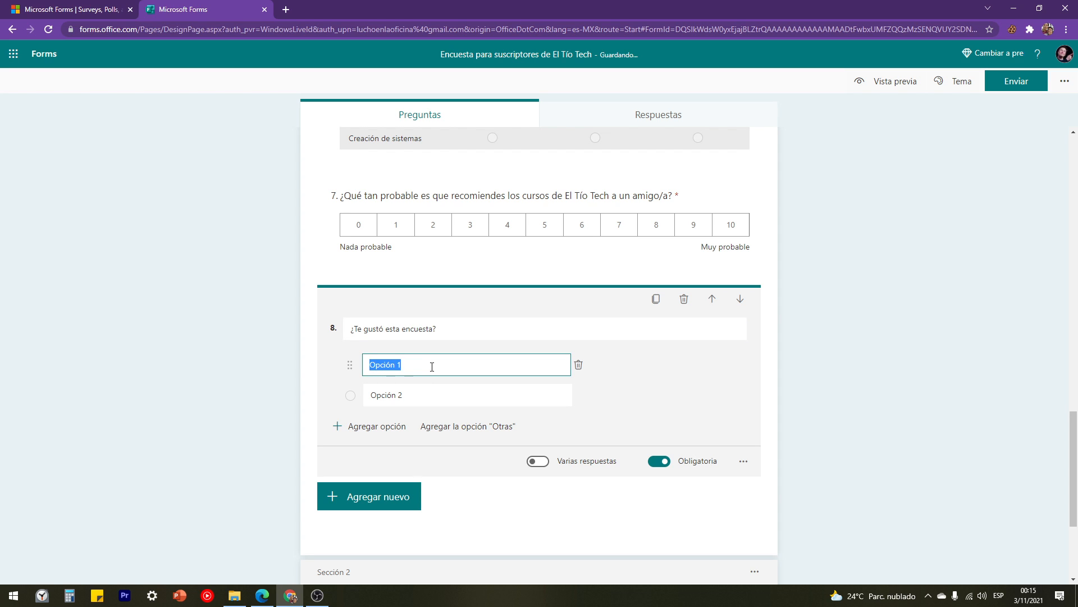
{"action": "type", "text": "Sí"}
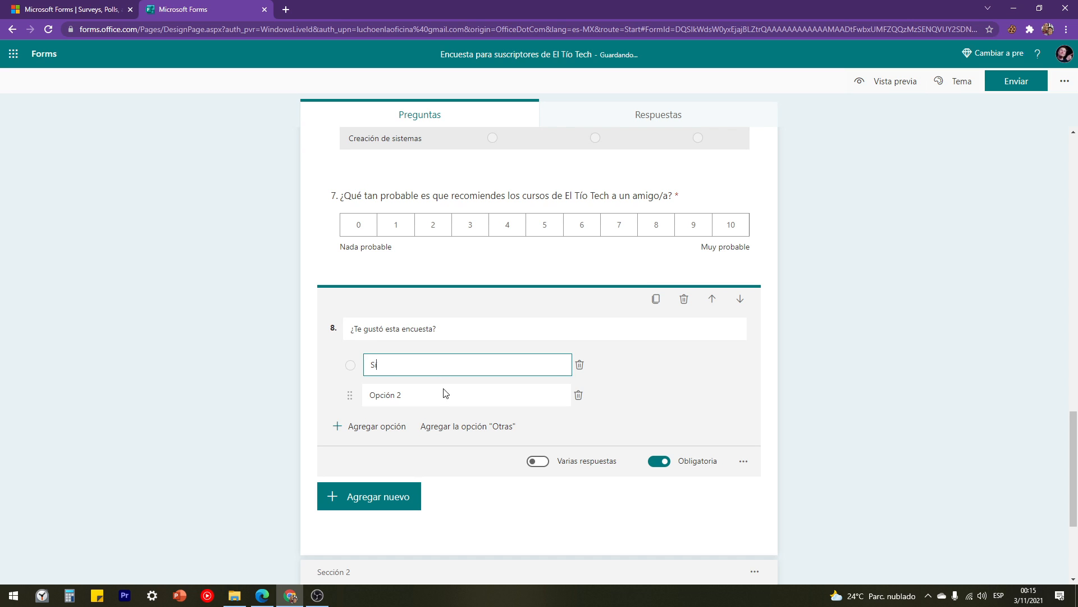
{"action": "left_click", "coordinate": [444, 391]}
{"action": "type", "text": "No"}
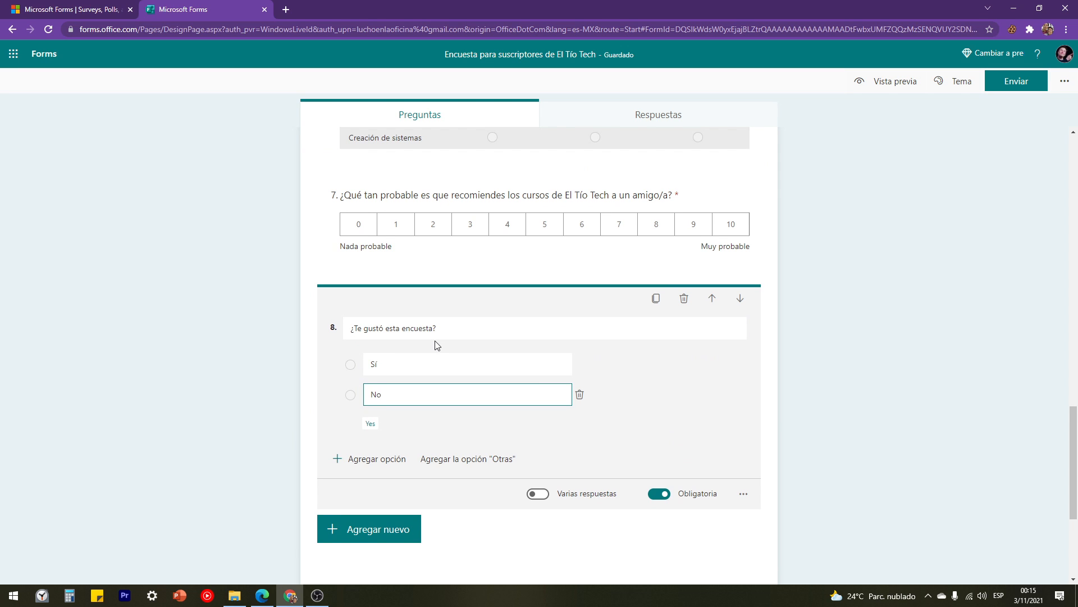
Open the branching options for the question "¿Te gustó esta encuesta?".
{"action": "scroll", "coordinate": [437, 345], "scroll_direction": "down", "scroll_amount": 1}
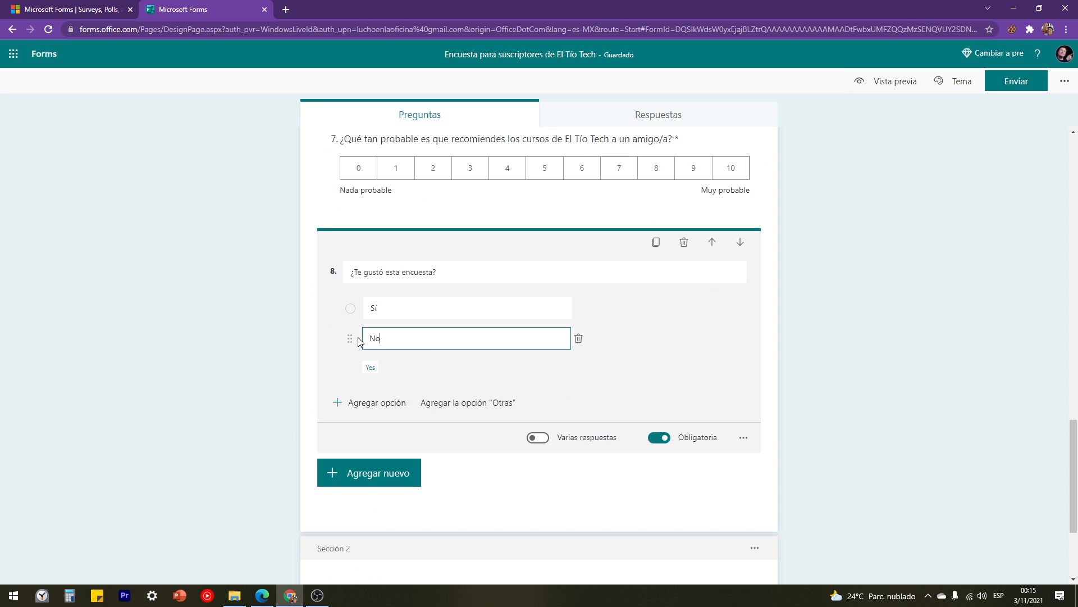
{"action": "left_click", "coordinate": [743, 438]}
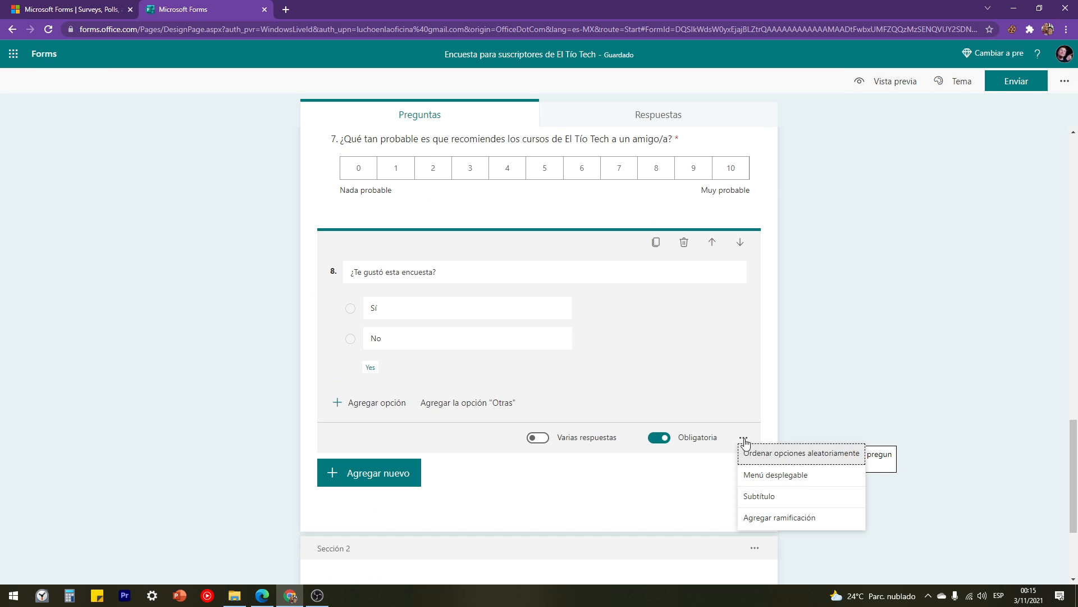
{"action": "left_click", "coordinate": [792, 518]}
Examine the branching page, covering both sections and the destinations available for question 8's answers.
{"action": "scroll", "coordinate": [739, 409], "scroll_direction": "up", "scroll_amount": 2}
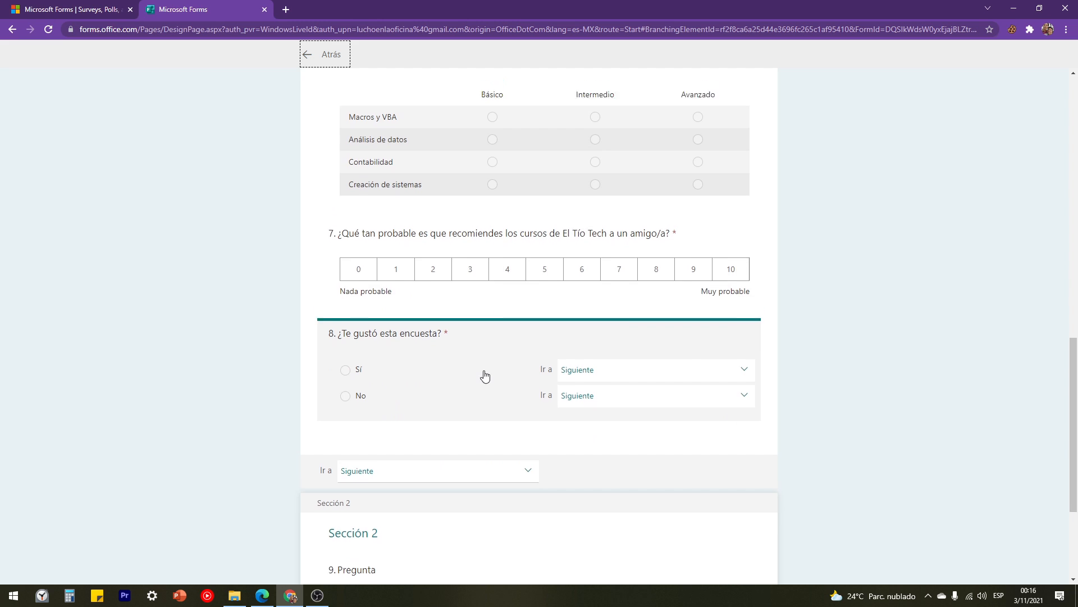
{"action": "scroll", "coordinate": [485, 376], "scroll_direction": "up", "scroll_amount": 10}
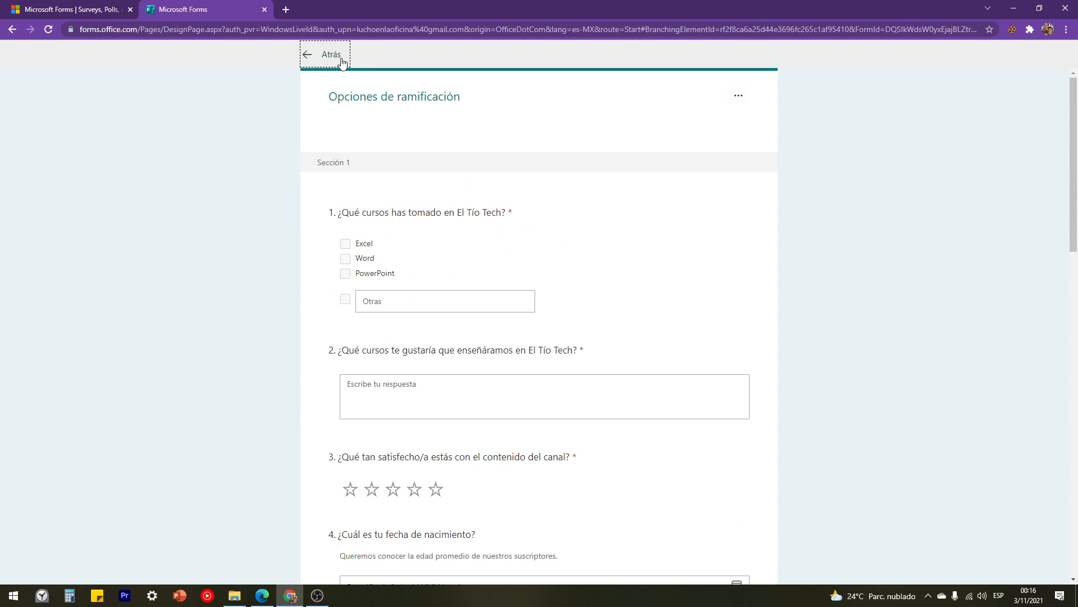
{"action": "scroll", "coordinate": [512, 136], "scroll_direction": "down", "scroll_amount": 1}
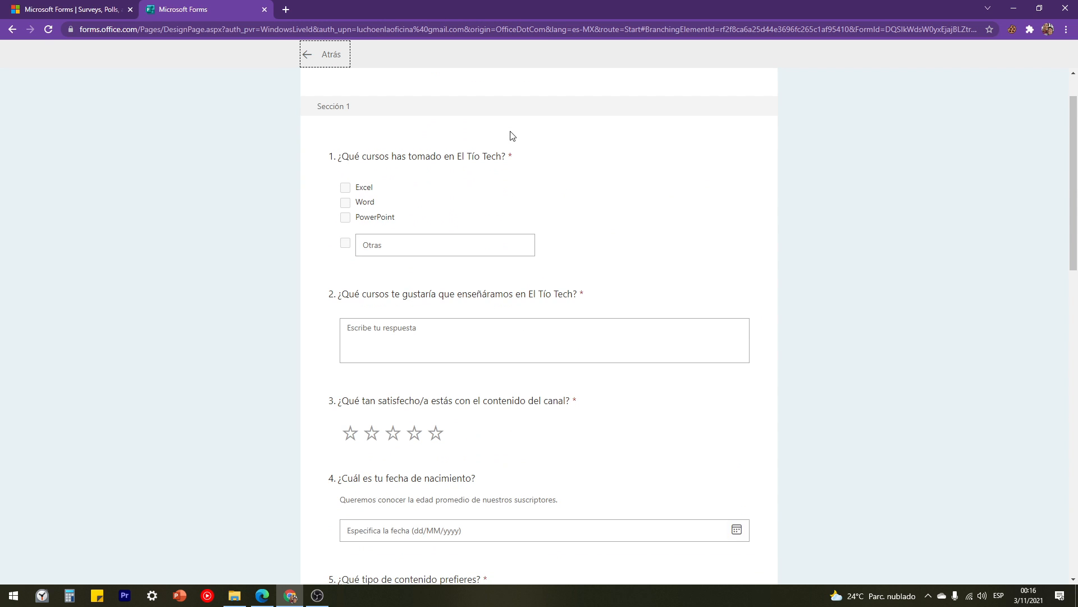
{"action": "scroll", "coordinate": [513, 136], "scroll_direction": "down", "scroll_amount": 10}
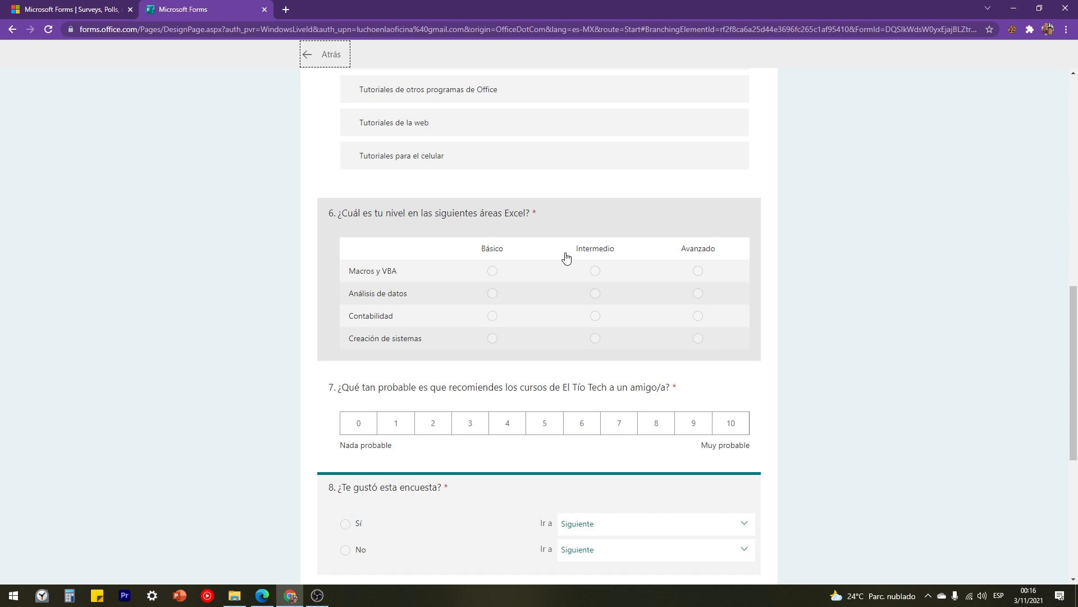
{"action": "scroll", "coordinate": [566, 257], "scroll_direction": "down", "scroll_amount": 6}
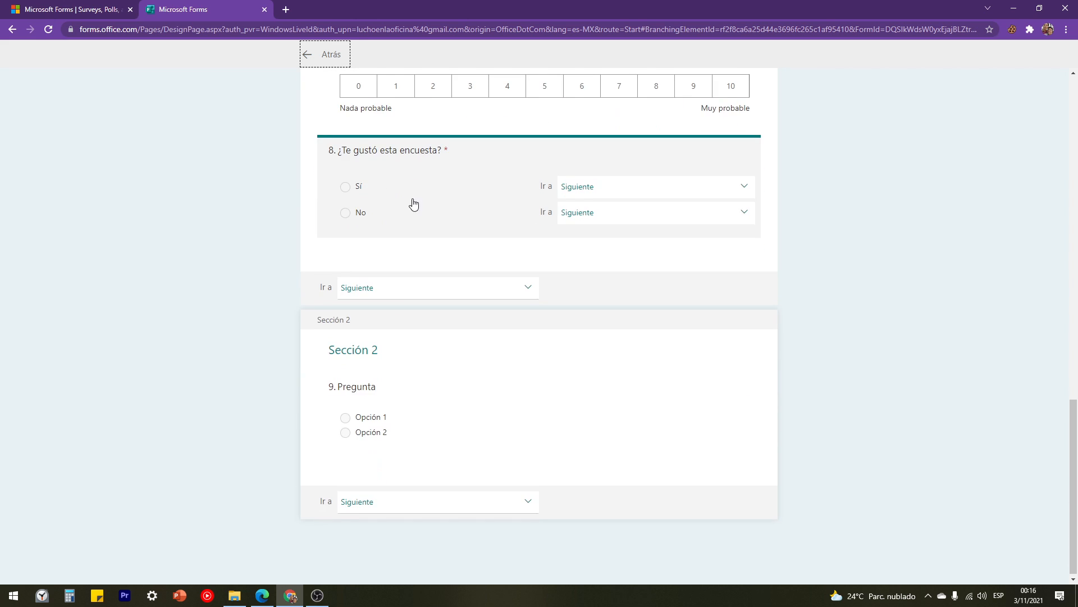
{"action": "scroll", "coordinate": [450, 259], "scroll_direction": "up", "scroll_amount": 1}
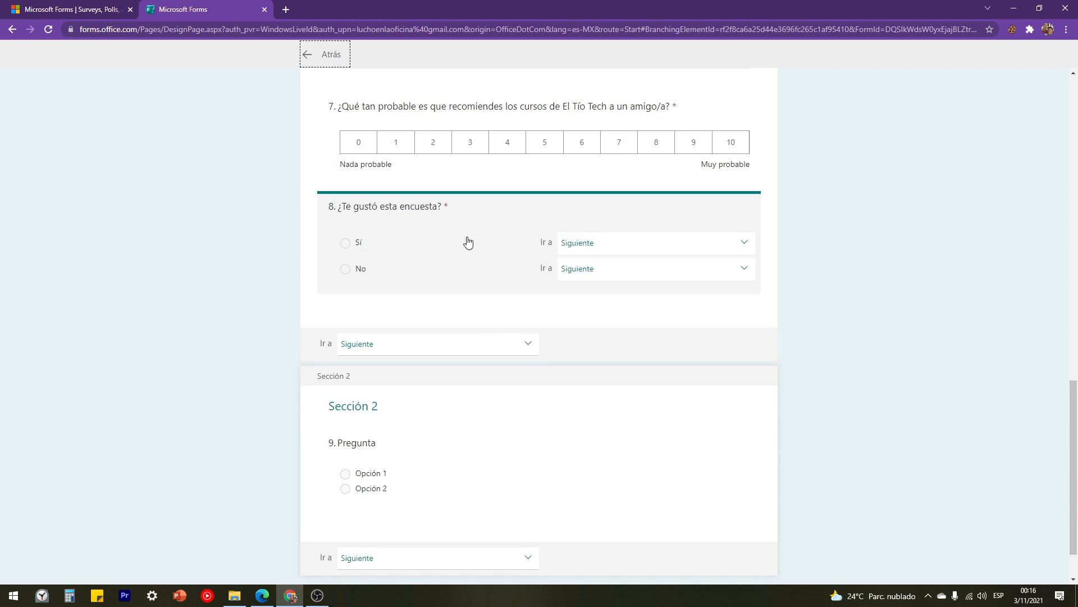
{"action": "scroll", "coordinate": [527, 345], "scroll_direction": "up", "scroll_amount": 2}
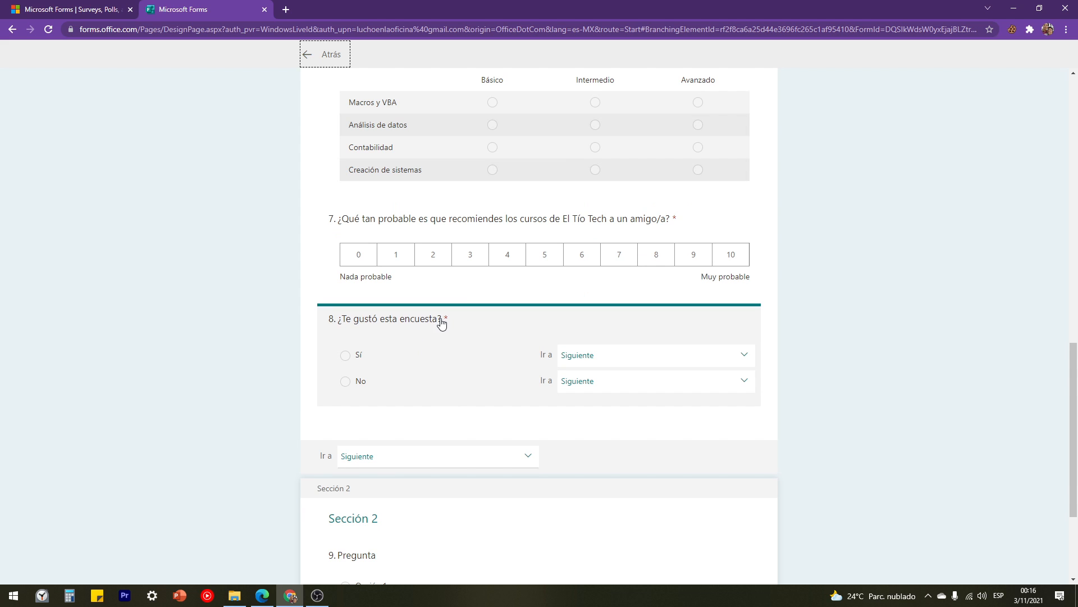
Set question 8's branching so Sí goes to Fin del formulario and No goes to Sección 2, and return to the form.
{"action": "left_click", "coordinate": [590, 355]}
{"action": "left_click", "coordinate": [599, 406]}
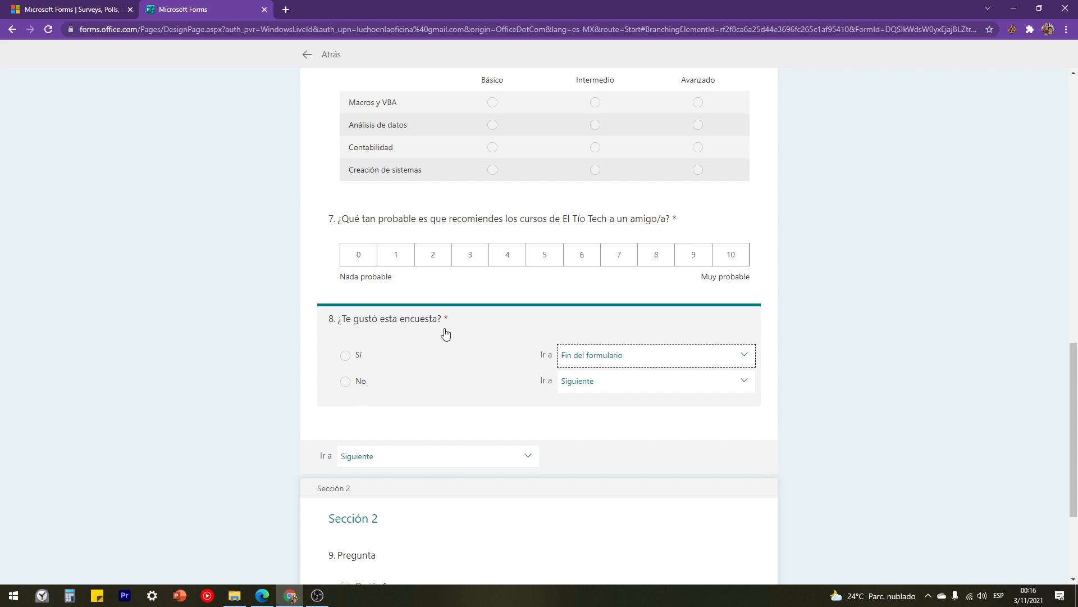
{"action": "left_click", "coordinate": [571, 382]}
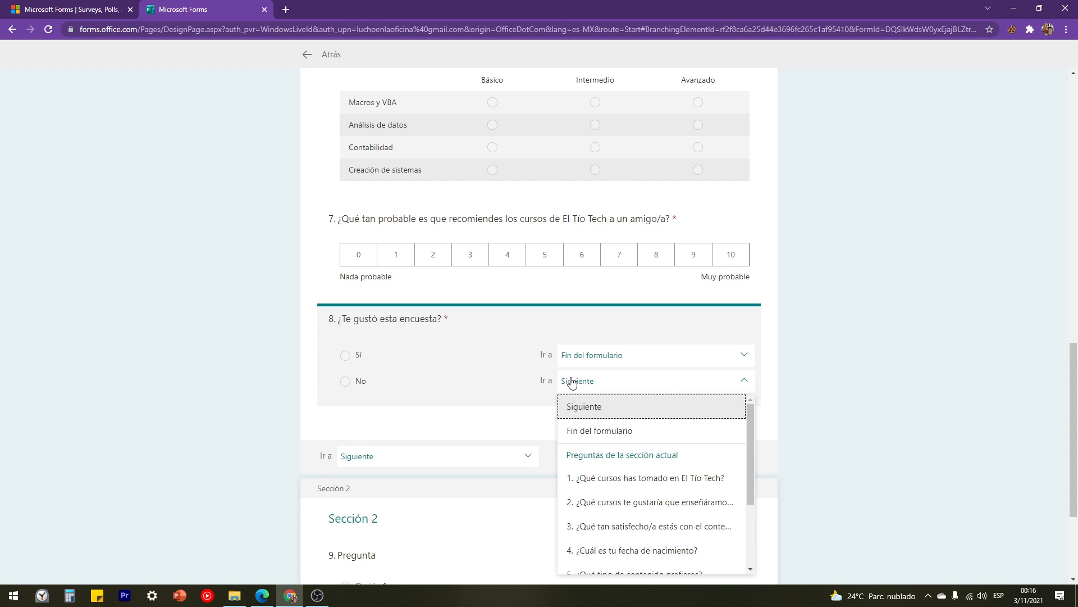
{"action": "scroll", "coordinate": [606, 506], "scroll_direction": "down", "scroll_amount": 2}
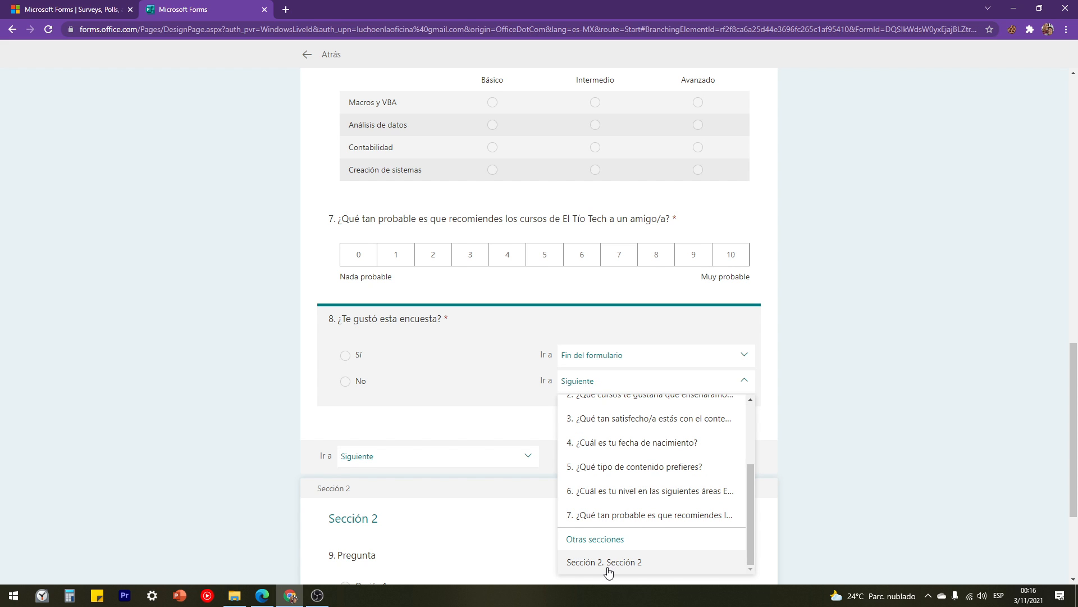
{"action": "left_click", "coordinate": [607, 565]}
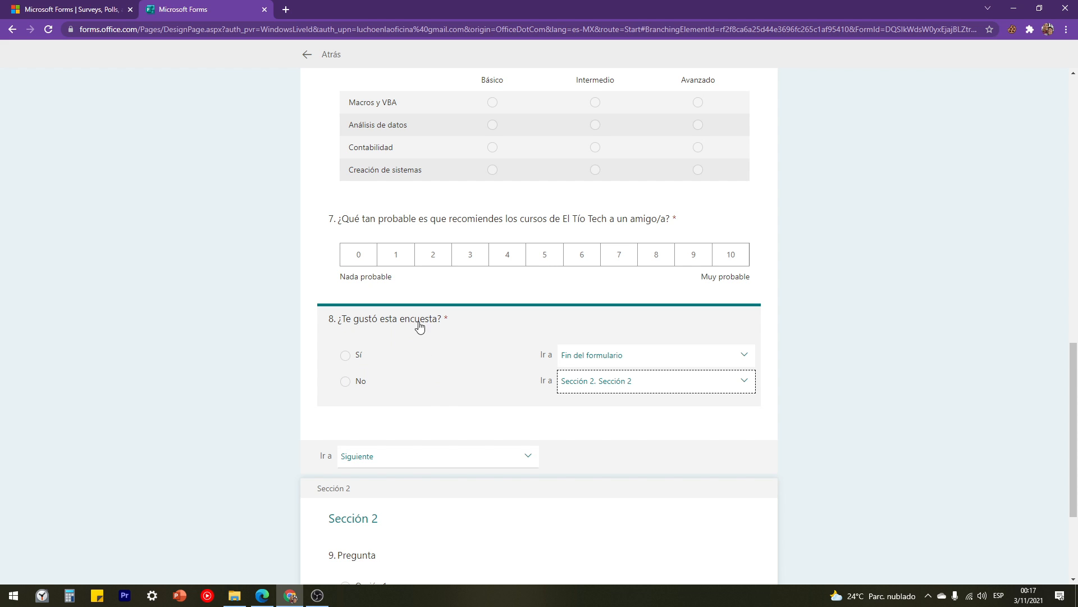
{"action": "scroll", "coordinate": [438, 432], "scroll_direction": "down", "scroll_amount": 3}
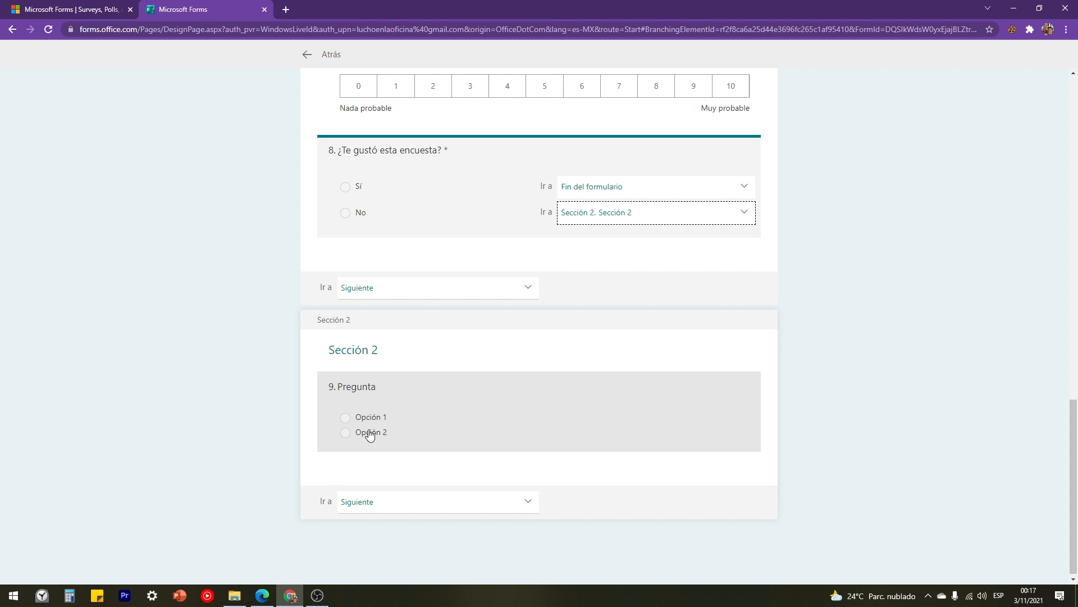
{"action": "scroll", "coordinate": [429, 419], "scroll_direction": "up", "scroll_amount": 1}
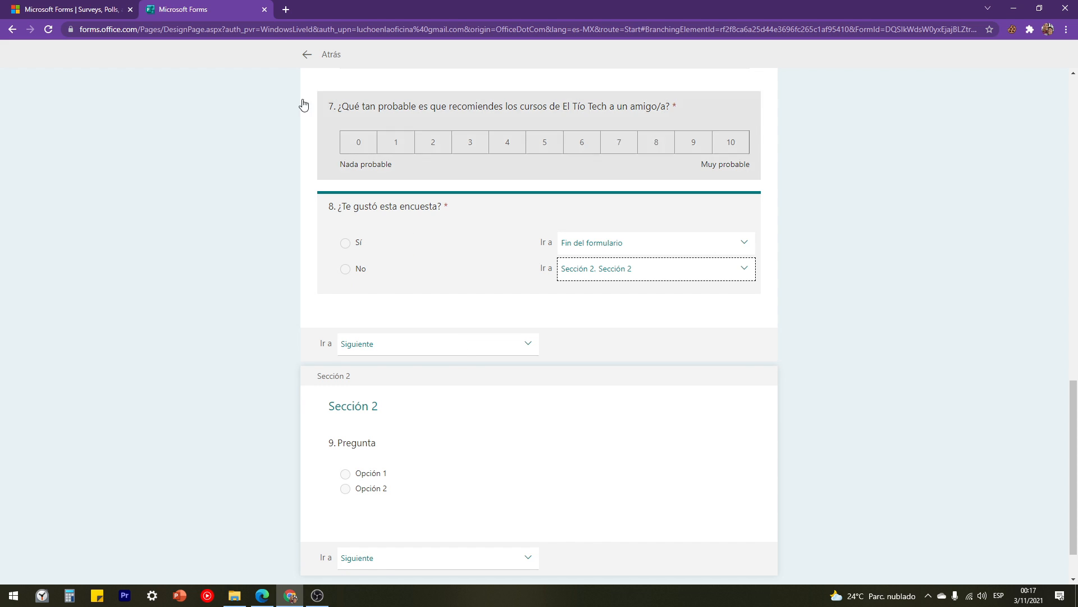
{"action": "left_click", "coordinate": [306, 56]}
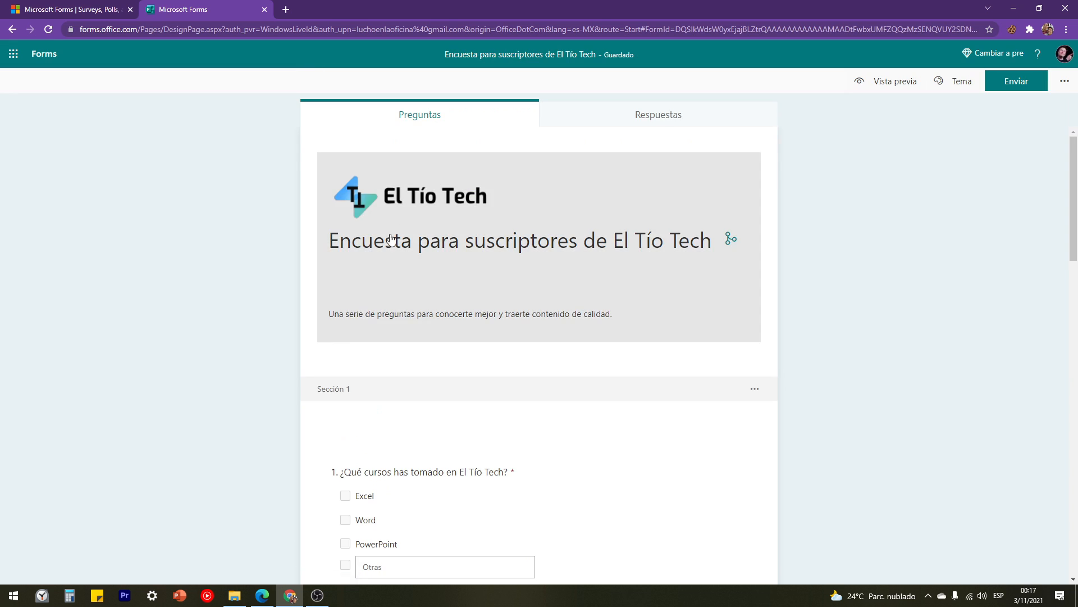
Delete the blank choice question 9 from Sección 2.
{"action": "scroll", "coordinate": [605, 197], "scroll_direction": "down", "scroll_amount": 10}
{"action": "scroll", "coordinate": [393, 231], "scroll_direction": "down", "scroll_amount": 8}
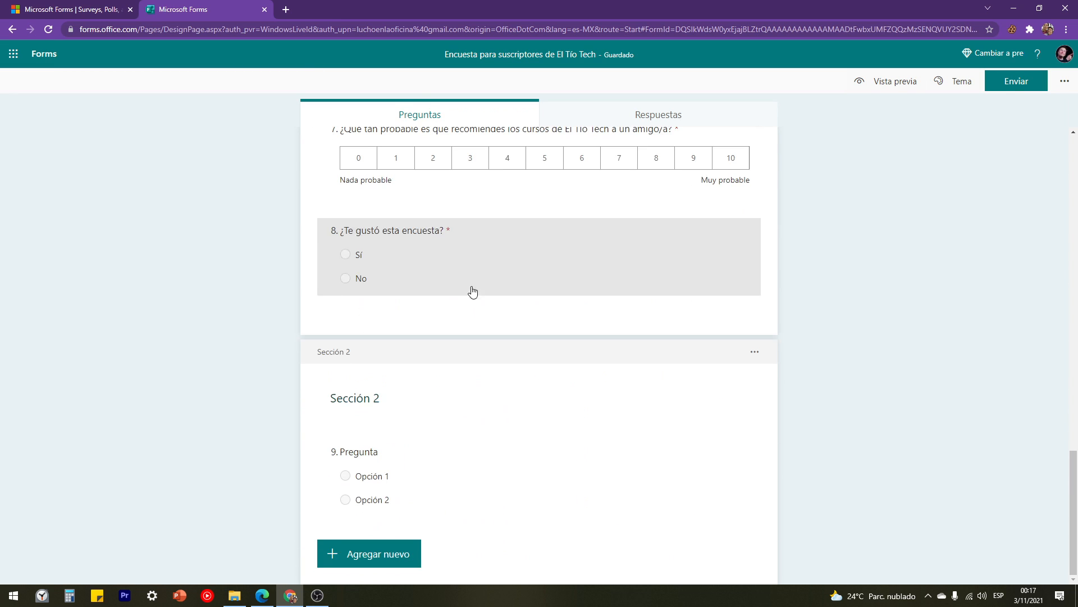
{"action": "left_click", "coordinate": [438, 238]}
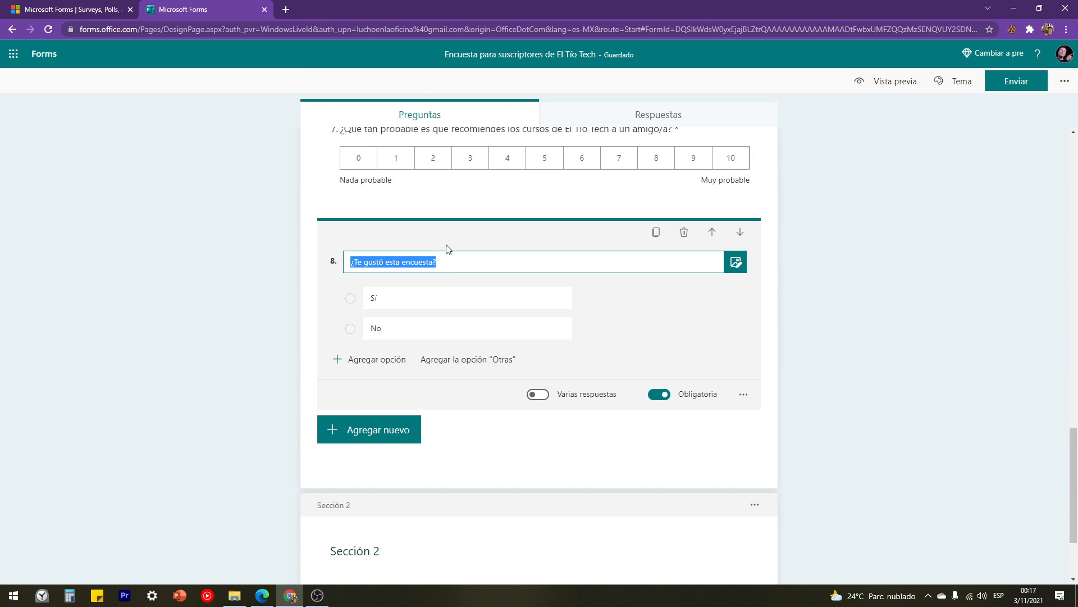
{"action": "scroll", "coordinate": [473, 266], "scroll_direction": "down", "scroll_amount": 2}
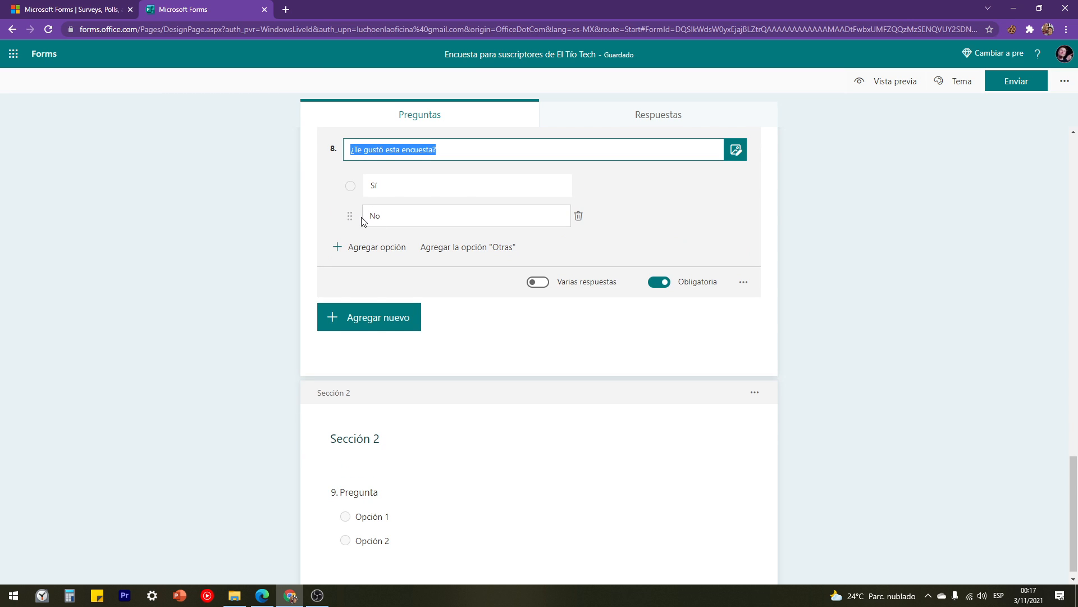
{"action": "left_click", "coordinate": [381, 480]}
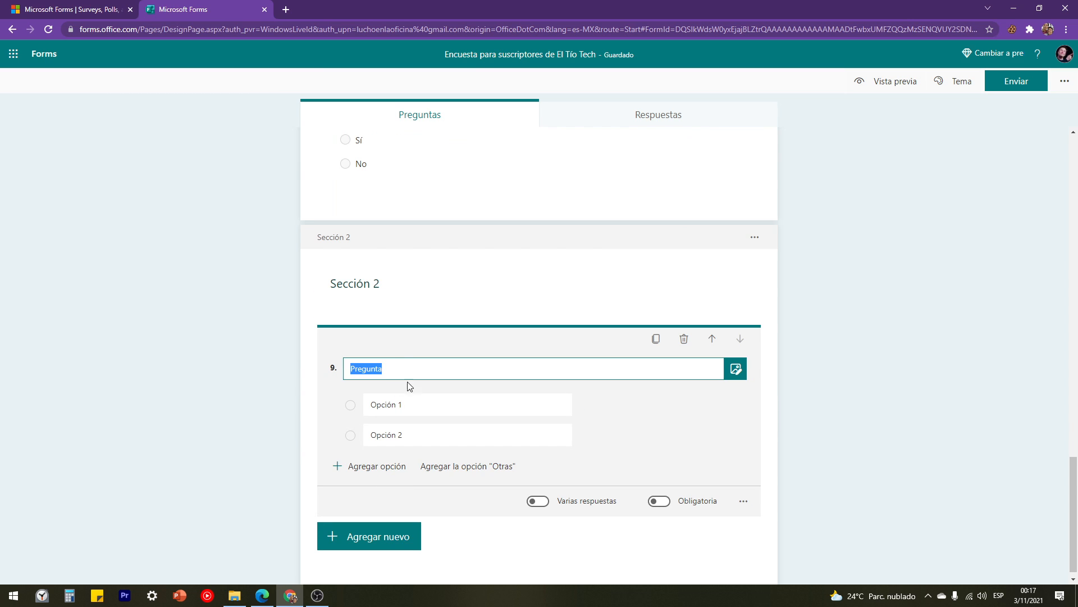
{"action": "left_click", "coordinate": [683, 340]}
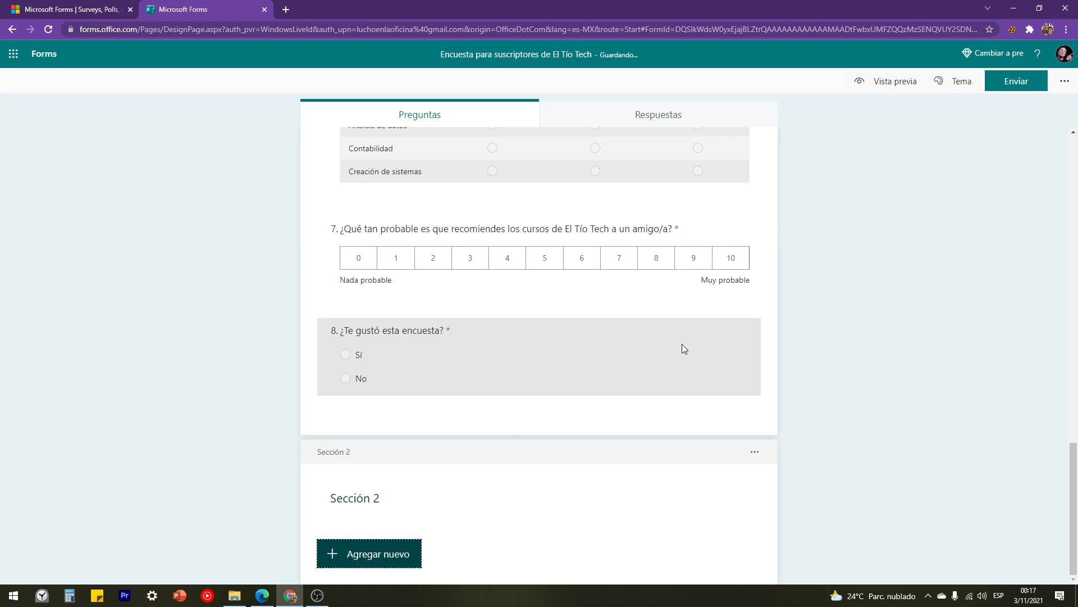
Add a text question titled "¿Por qué?" to Sección 2 and allow a long answer.
{"action": "left_click", "coordinate": [366, 557]}
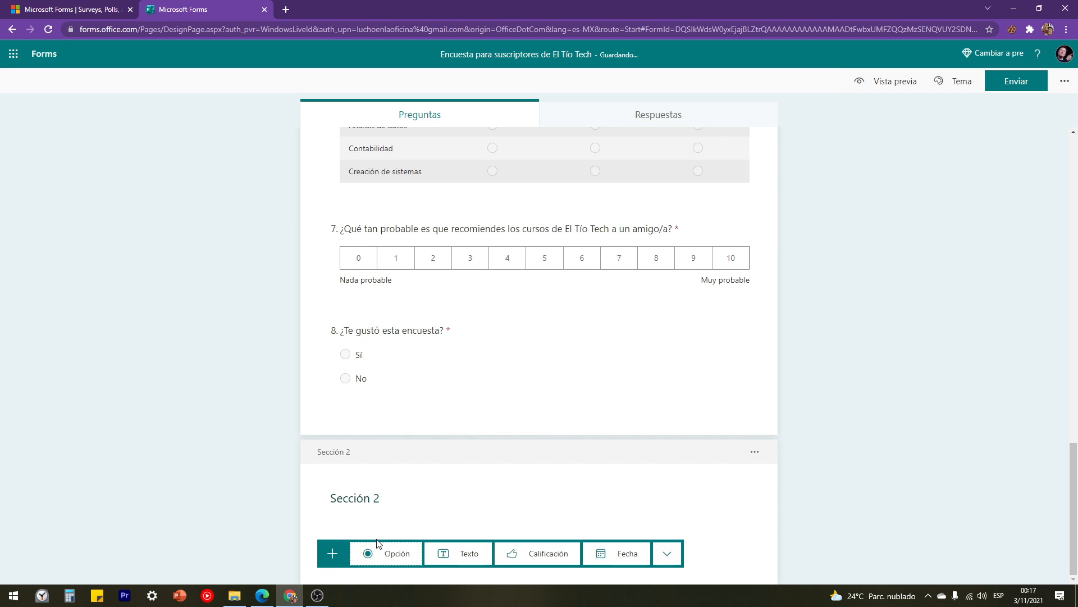
{"action": "left_click", "coordinate": [464, 552]}
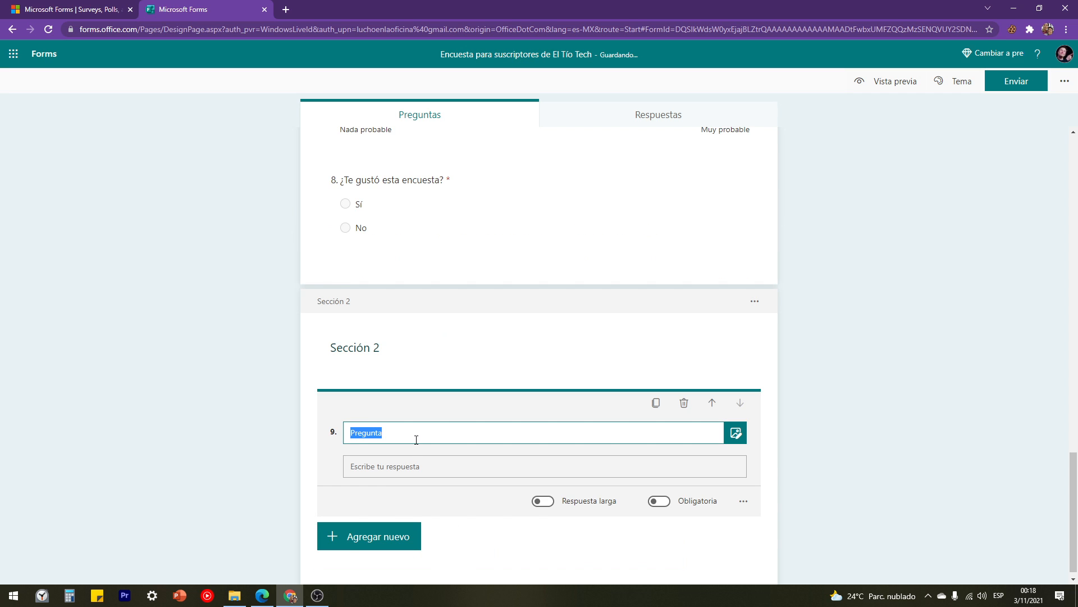
{"action": "type", "text": "¿Por qué?"}
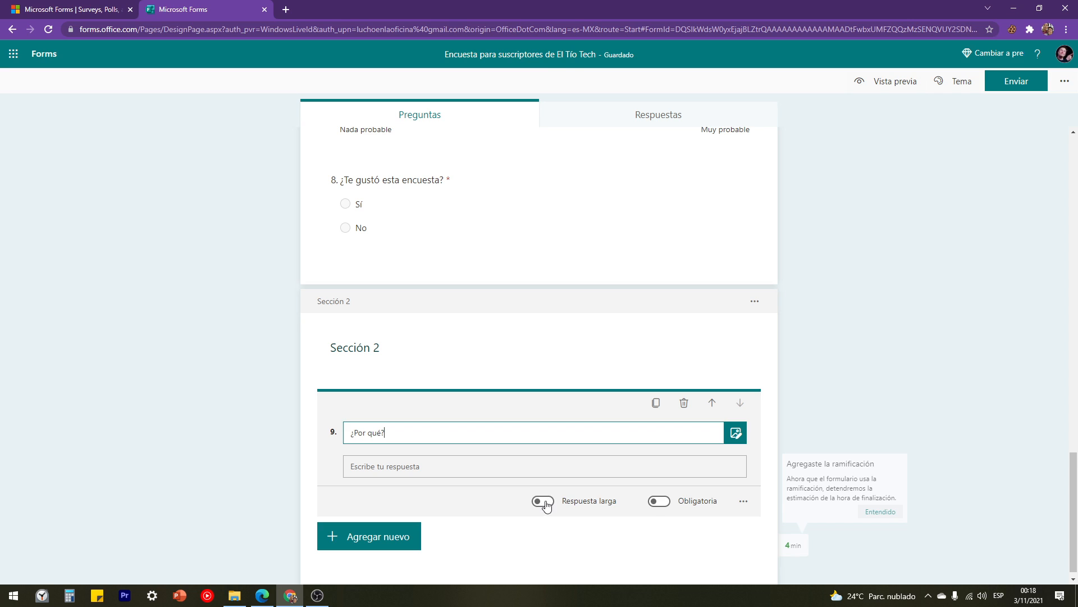
{"action": "left_click", "coordinate": [543, 502]}
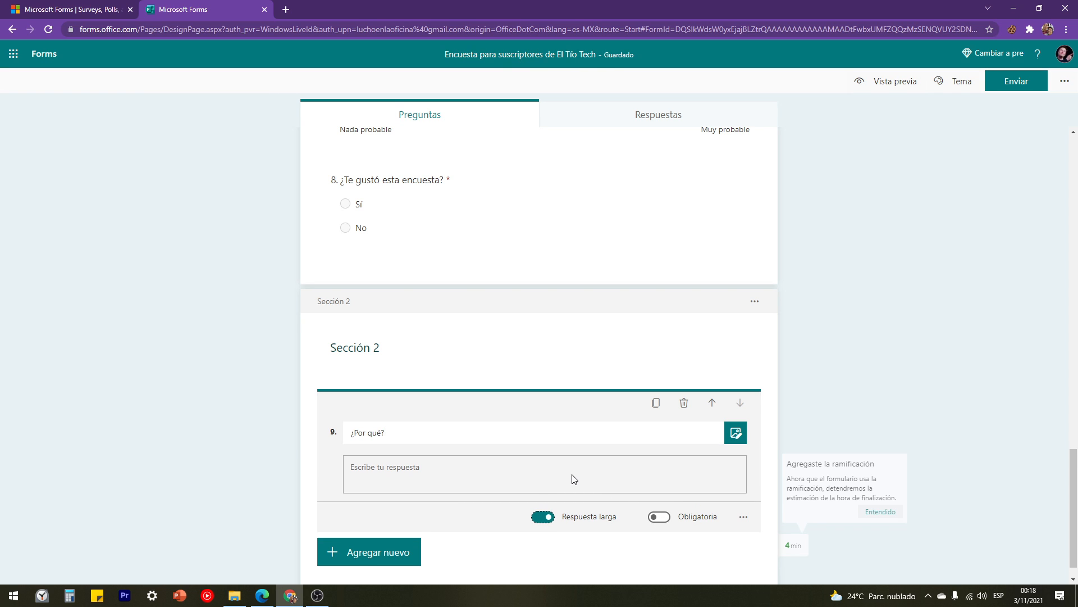
Reopen the branching options for the question "¿Te gustó esta encuesta?".
{"action": "left_click", "coordinate": [418, 277]}
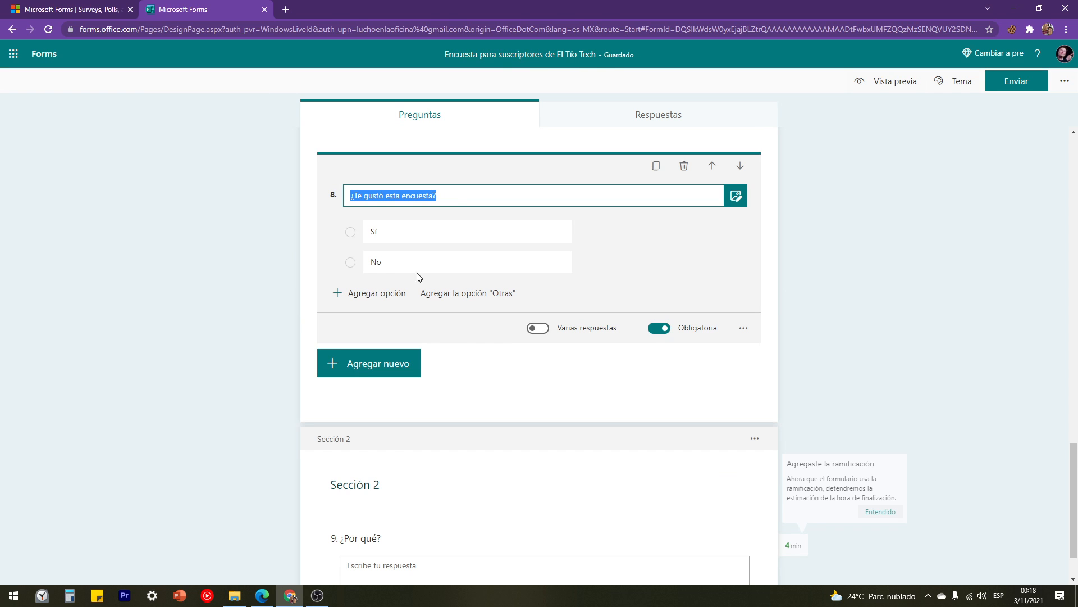
{"action": "left_click", "coordinate": [743, 327]}
{"action": "left_click", "coordinate": [781, 409]}
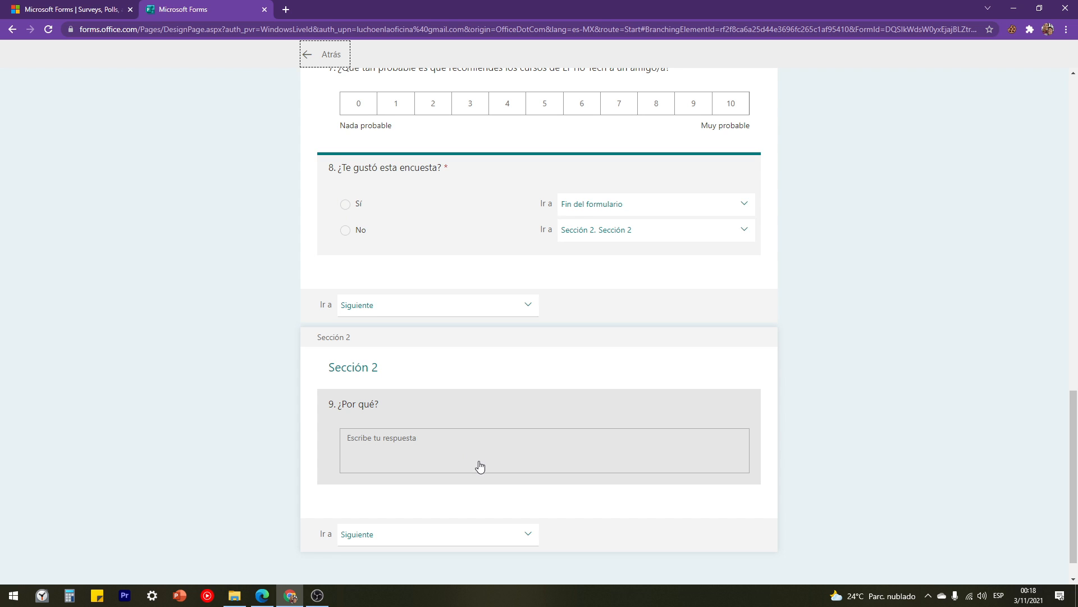
Examine the branching settings of questions 4 and 2, including the destinations available for question 2.
{"action": "scroll", "coordinate": [476, 466], "scroll_direction": "up", "scroll_amount": 3}
{"action": "scroll", "coordinate": [486, 503], "scroll_direction": "up", "scroll_amount": 6}
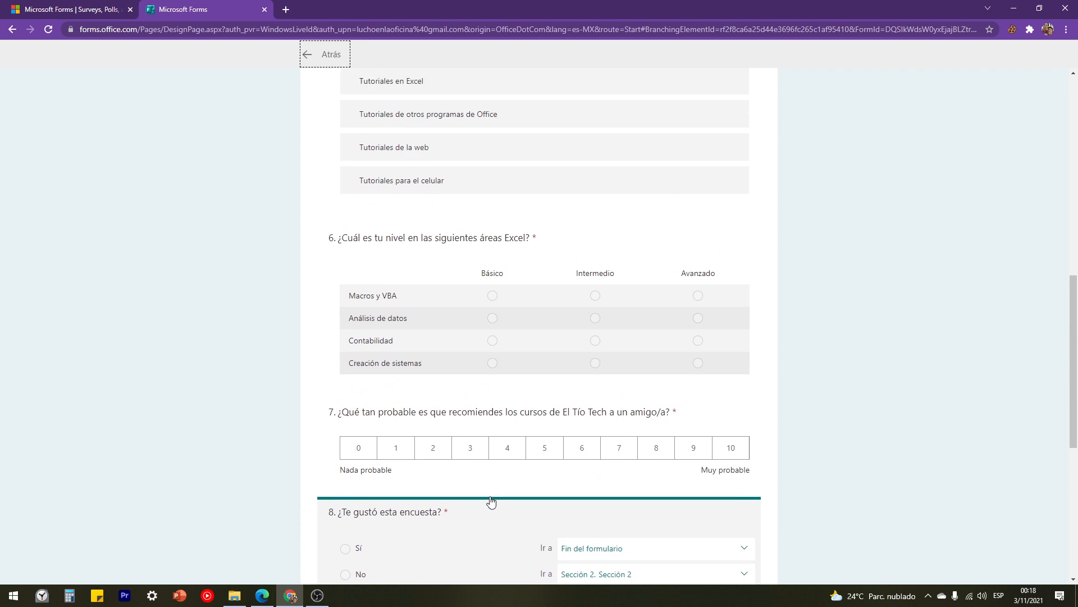
{"action": "scroll", "coordinate": [501, 490], "scroll_direction": "up", "scroll_amount": 2}
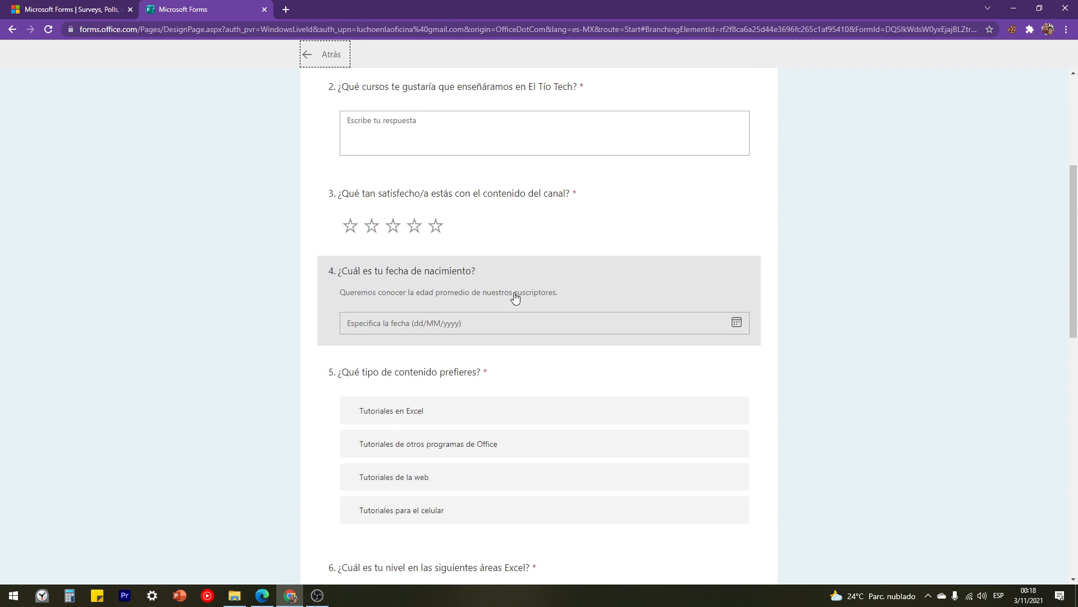
{"action": "left_click", "coordinate": [513, 296]}
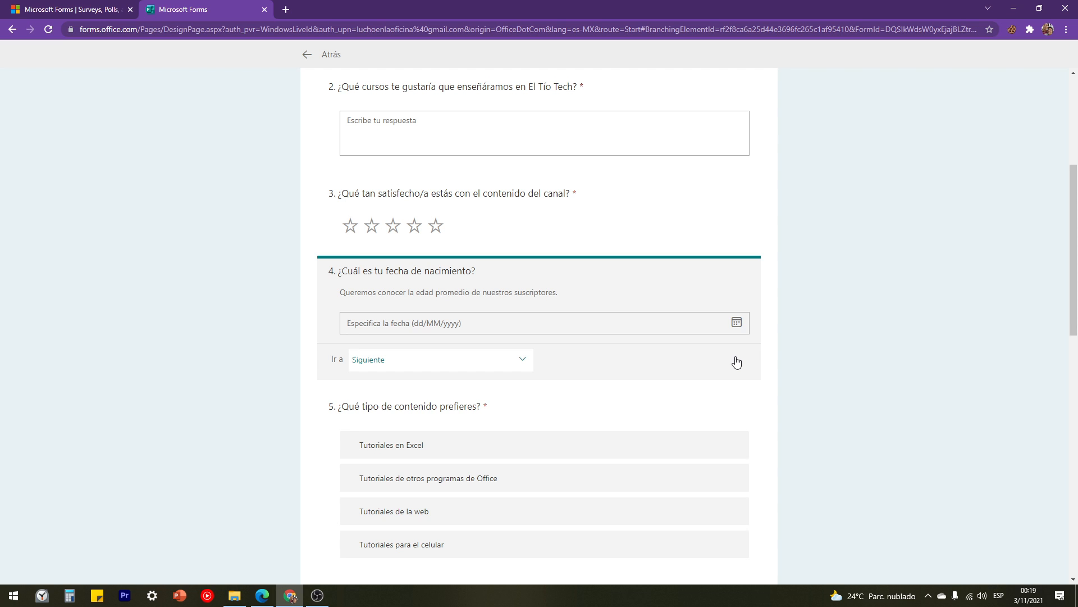
{"action": "scroll", "coordinate": [421, 176], "scroll_direction": "up", "scroll_amount": 2}
{"action": "left_click", "coordinate": [550, 210]}
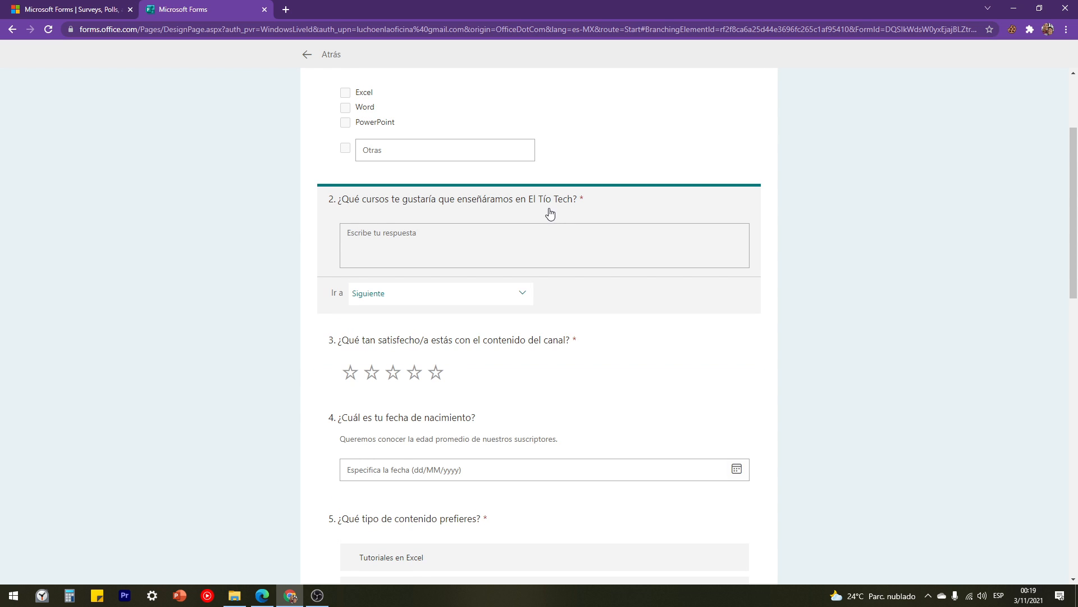
{"action": "left_click", "coordinate": [381, 297]}
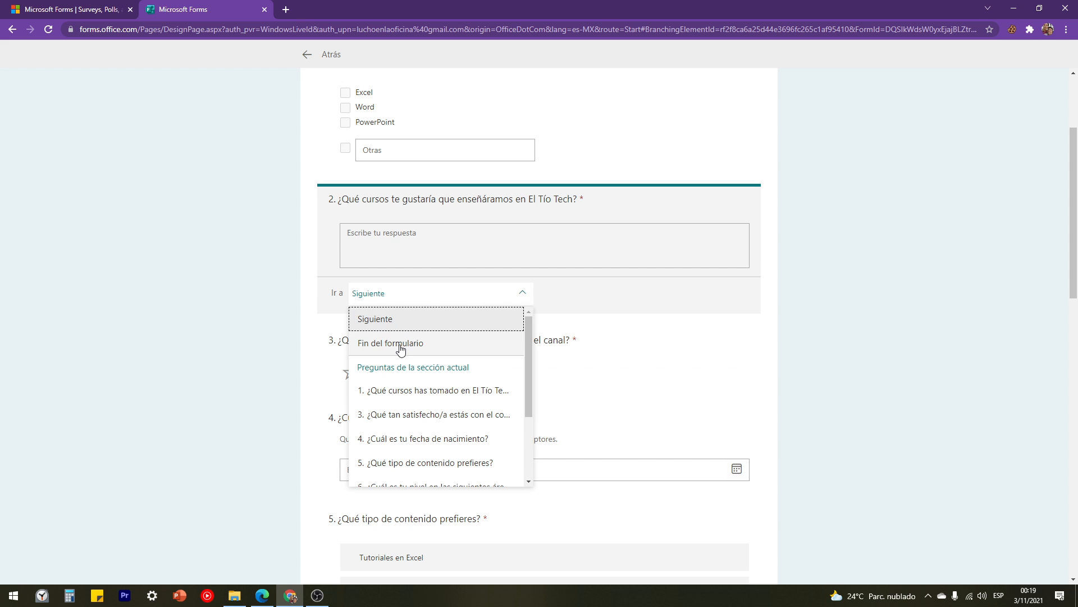
{"action": "scroll", "coordinate": [416, 382], "scroll_direction": "down", "scroll_amount": 3}
{"action": "scroll", "coordinate": [429, 413], "scroll_direction": "up", "scroll_amount": 3}
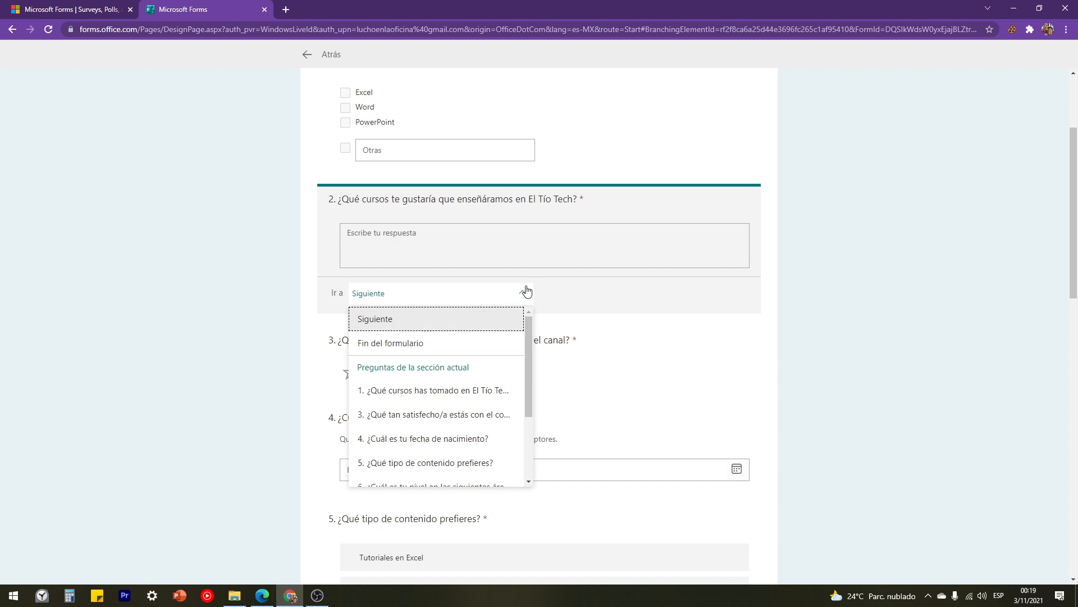
{"action": "left_click", "coordinate": [565, 294]}
{"action": "scroll", "coordinate": [565, 298], "scroll_direction": "down", "scroll_amount": 14}
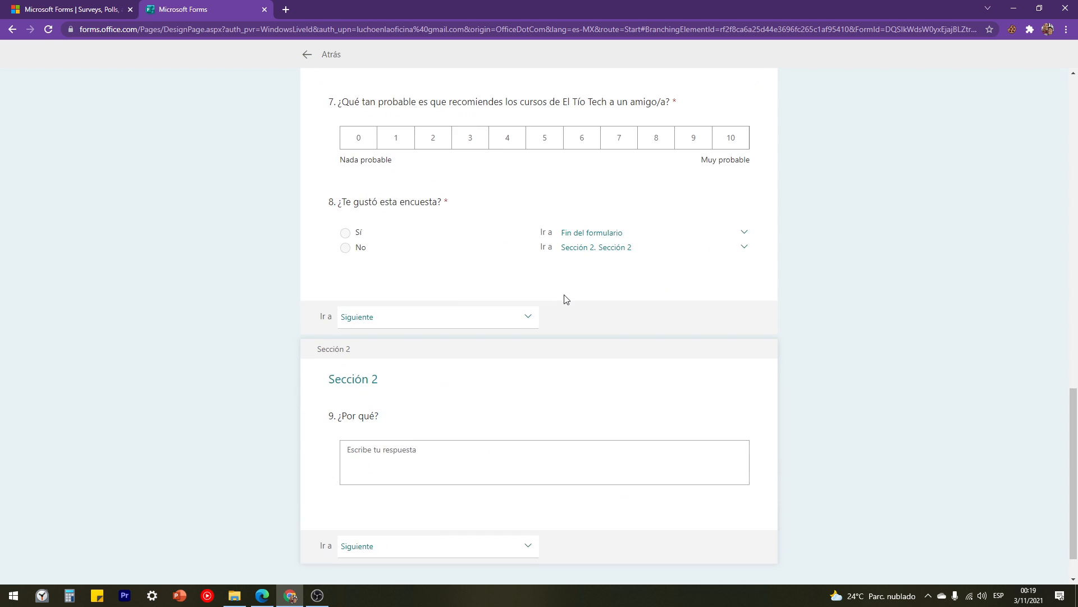
Review the branching of question 8, keep Fin del formulario as the destination for Sí, and return to the form.
{"action": "left_click", "coordinate": [429, 205]}
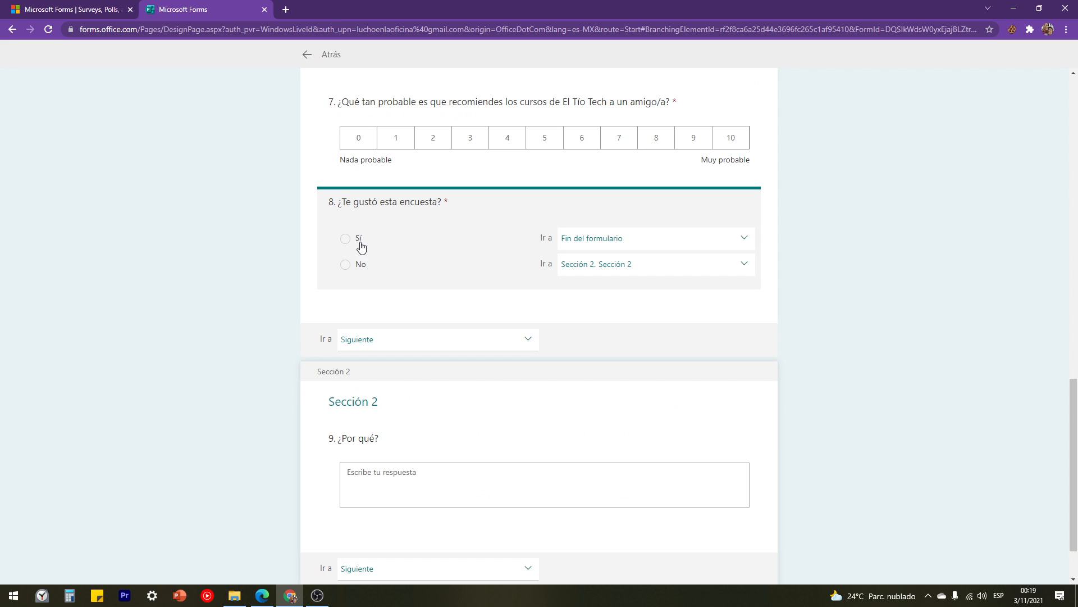
{"action": "left_click", "coordinate": [660, 248]}
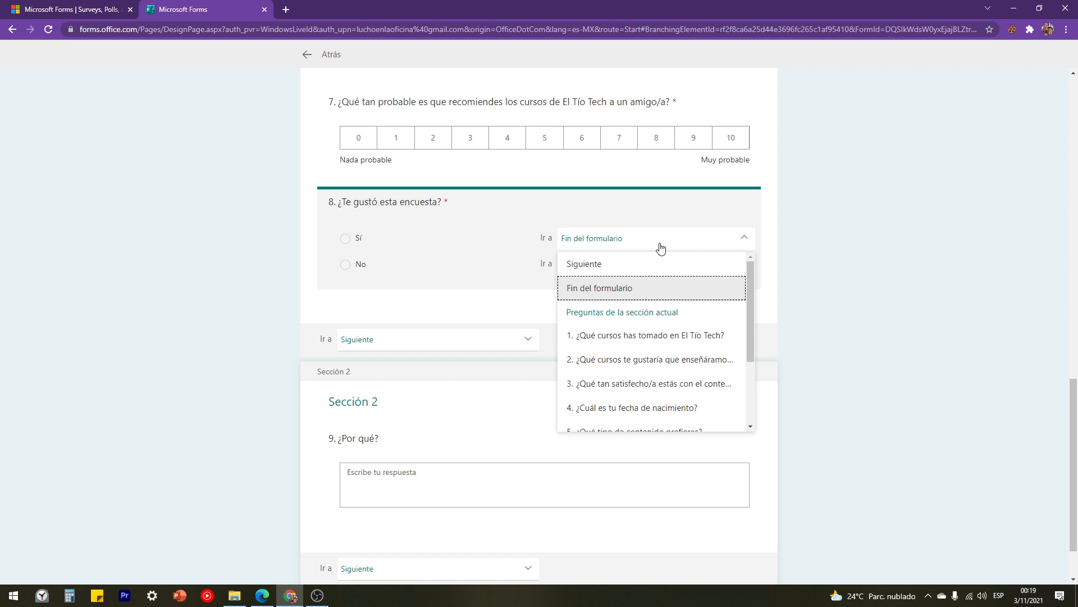
{"action": "left_click", "coordinate": [681, 289]}
{"action": "scroll", "coordinate": [446, 261], "scroll_direction": "up", "scroll_amount": 8}
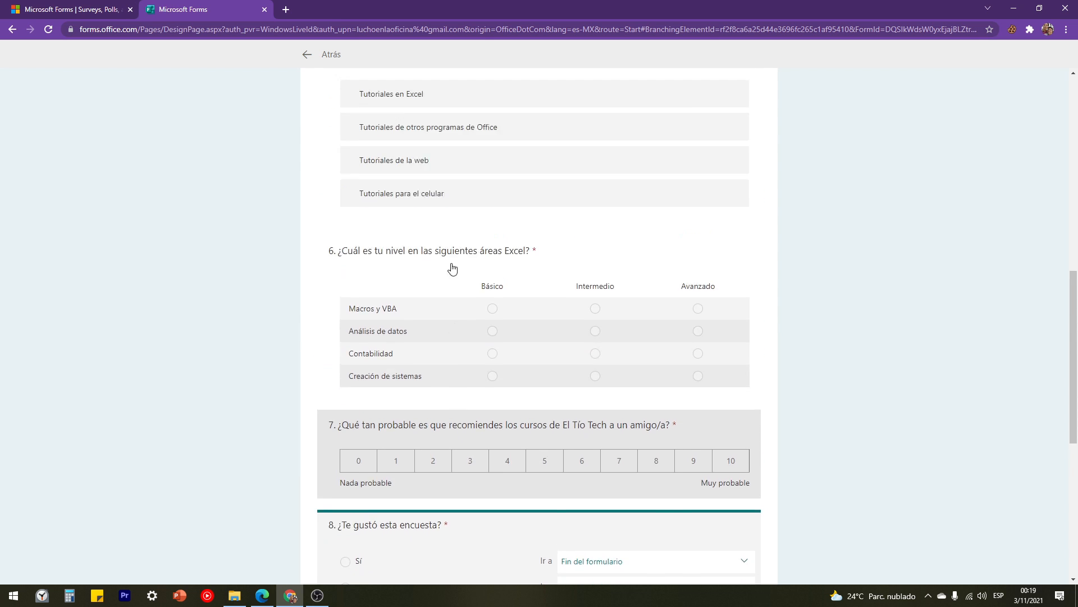
{"action": "left_click", "coordinate": [309, 54]}
Try several illustrated themes on the form and apply the blue one with hands, a tablet and a computer.
{"action": "scroll", "coordinate": [397, 308], "scroll_direction": "down", "scroll_amount": 11}
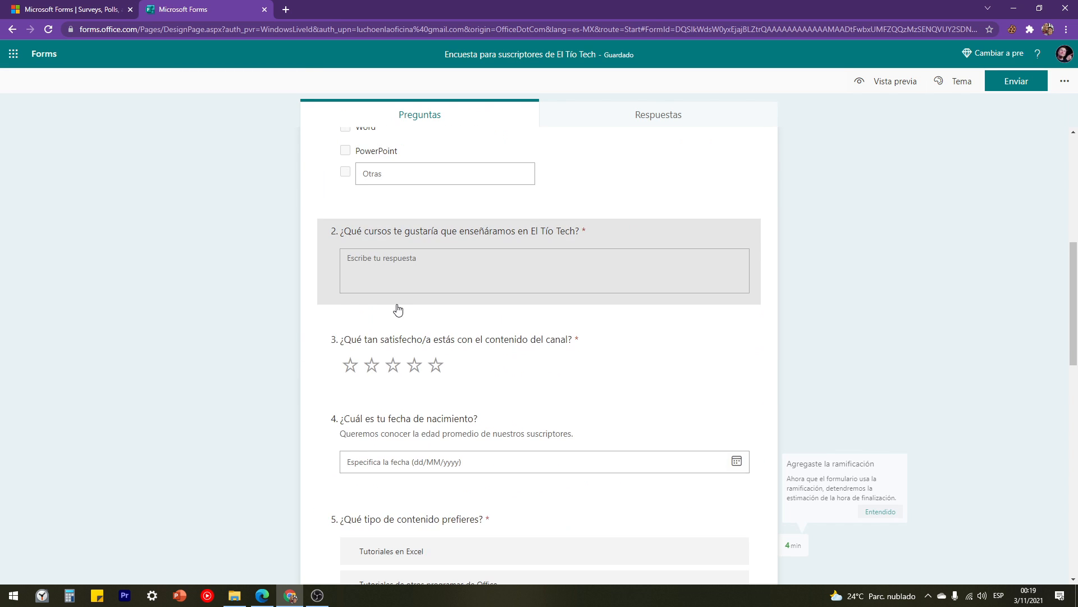
{"action": "scroll", "coordinate": [485, 305], "scroll_direction": "up", "scroll_amount": 5}
{"action": "scroll", "coordinate": [485, 305], "scroll_direction": "up", "scroll_amount": 5}
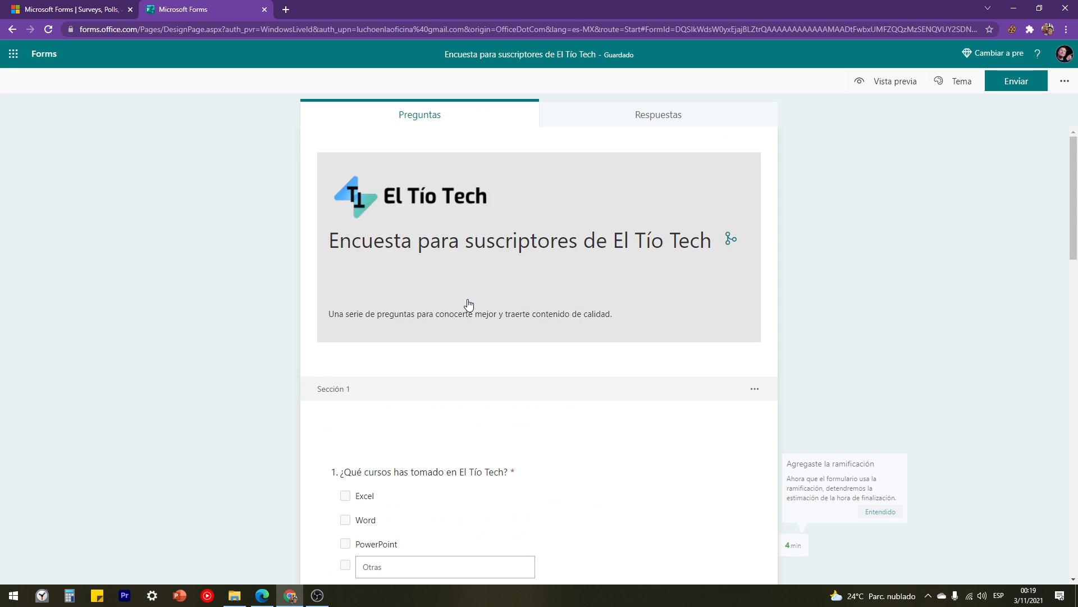
{"action": "left_click", "coordinate": [955, 82]}
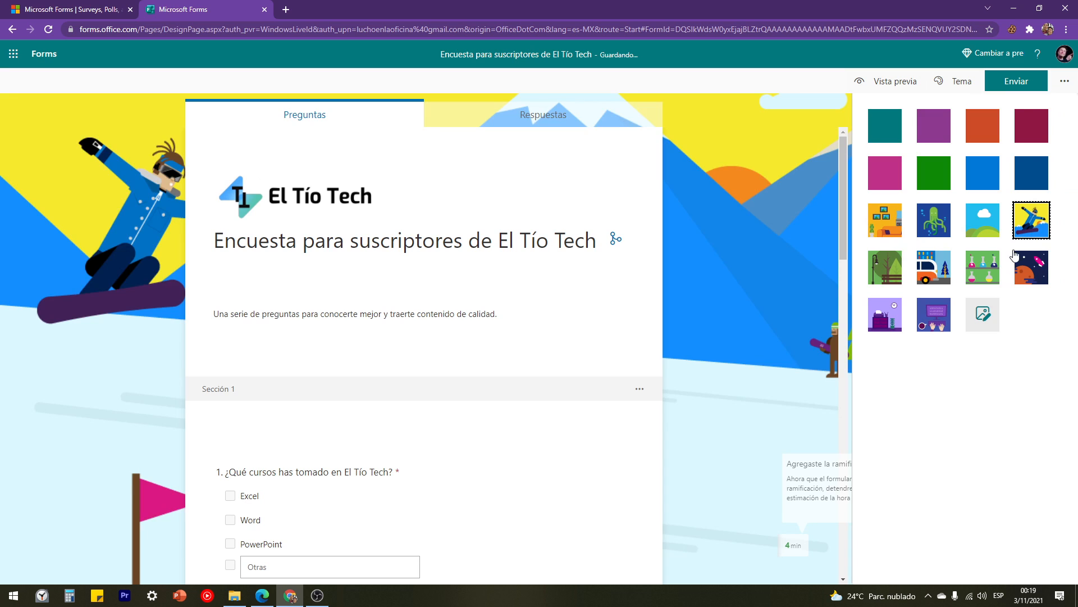
{"action": "left_click", "coordinate": [983, 233]}
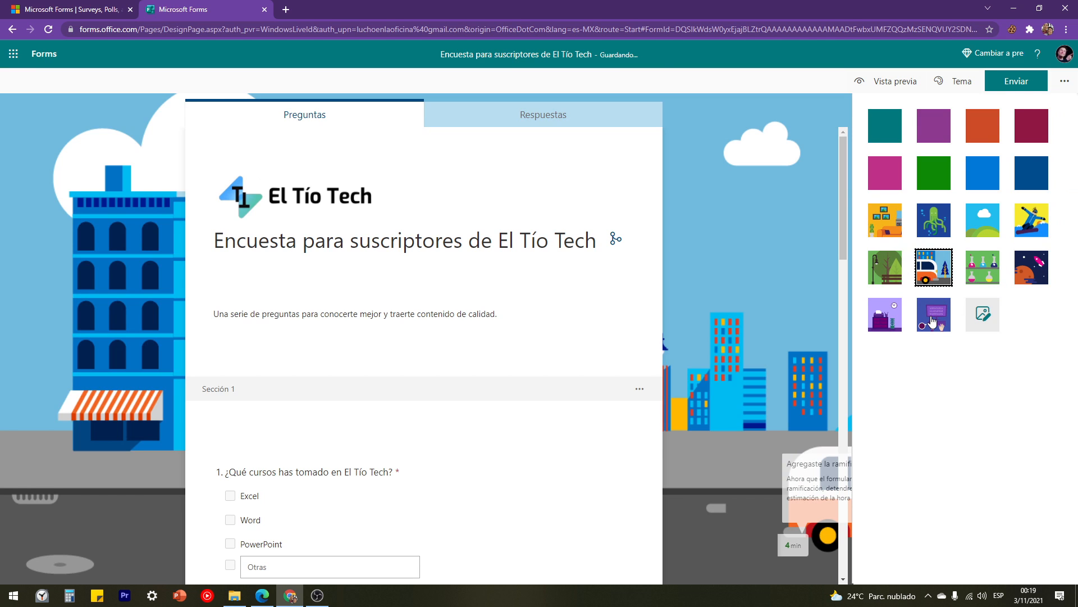
{"action": "left_click", "coordinate": [925, 315]}
{"action": "left_click", "coordinate": [887, 327]}
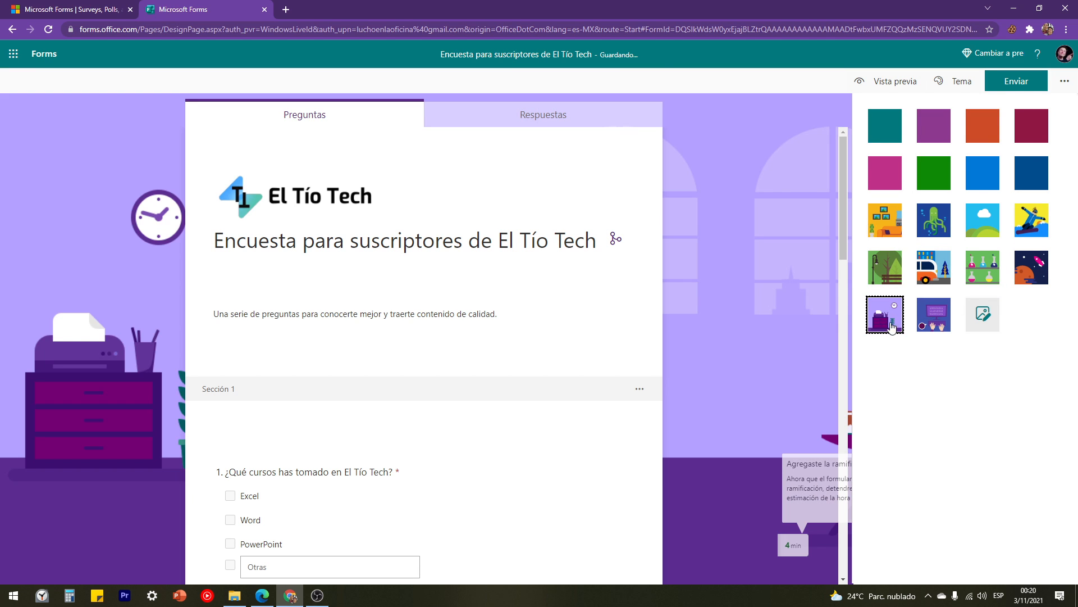
{"action": "left_click", "coordinate": [951, 324]}
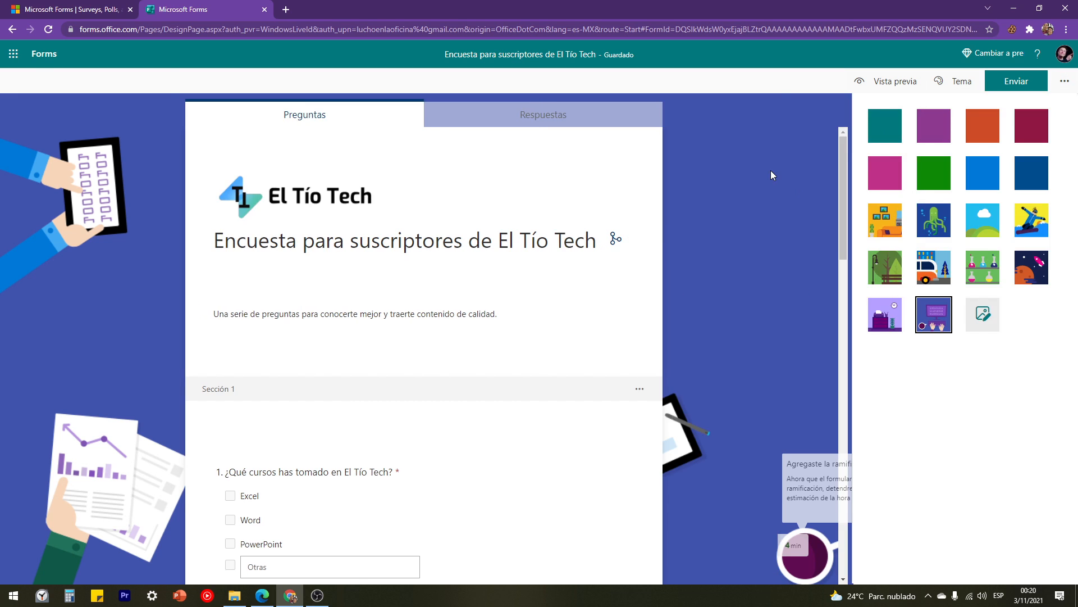
{"action": "left_click", "coordinate": [820, 189]}
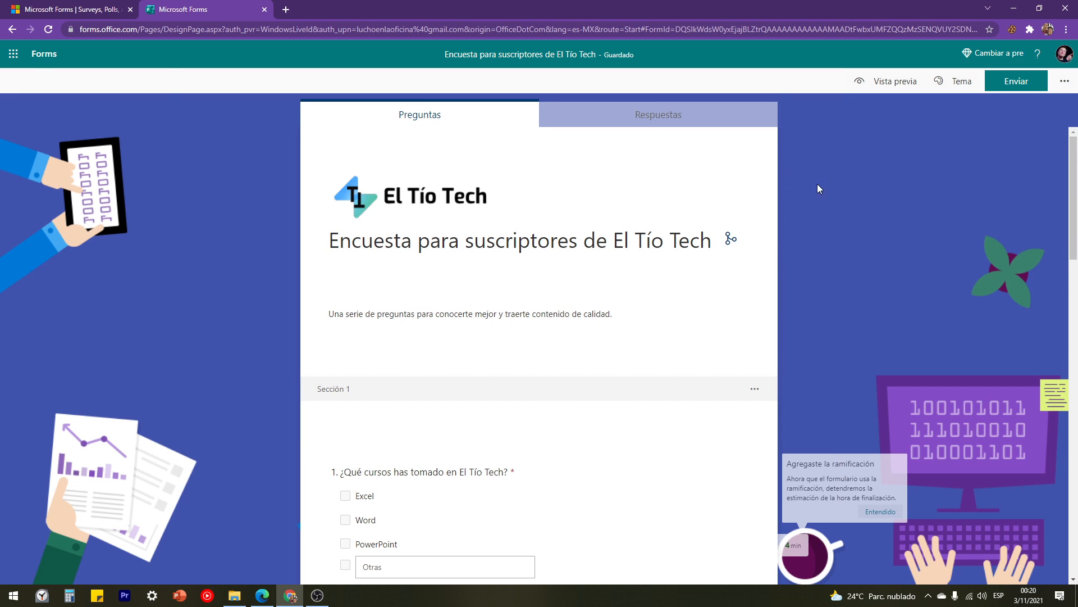
Open the form's settings and try switching the start date, end date and response acceptance options on and off.
{"action": "left_click", "coordinate": [1064, 81]}
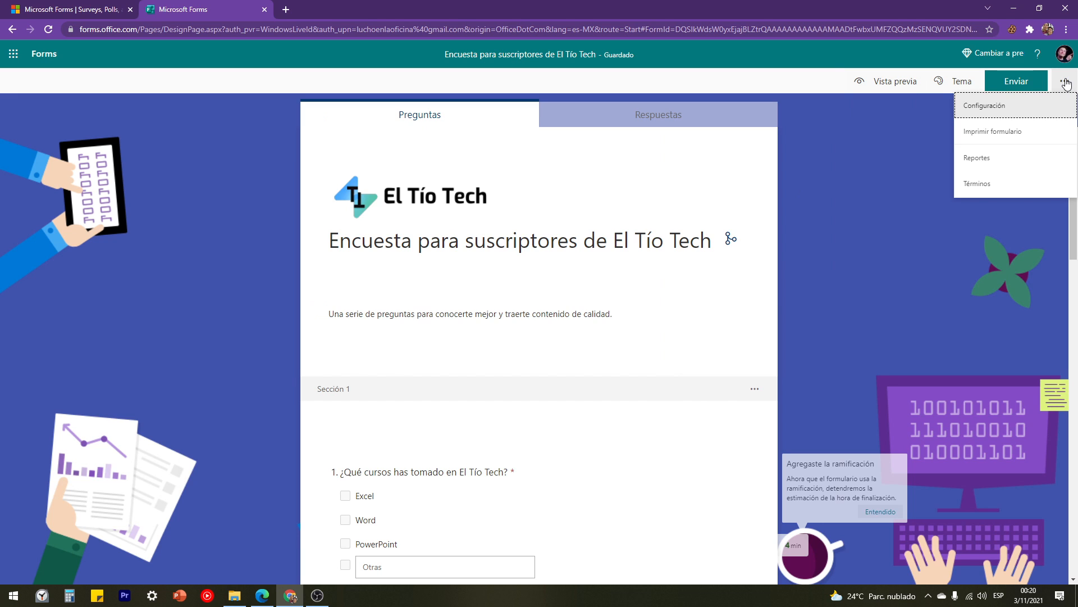
{"action": "left_click", "coordinate": [997, 112]}
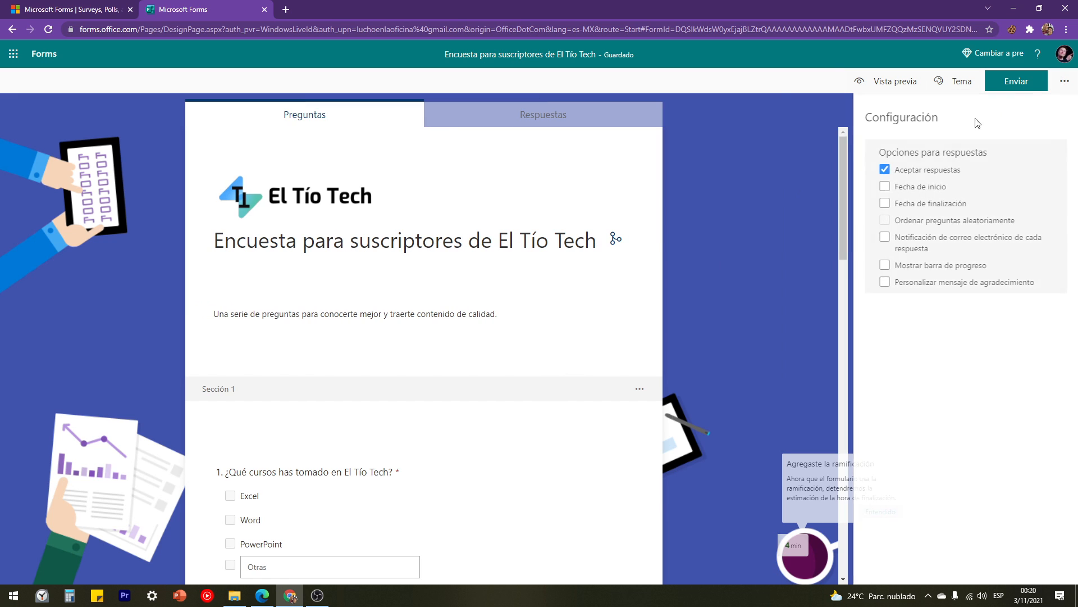
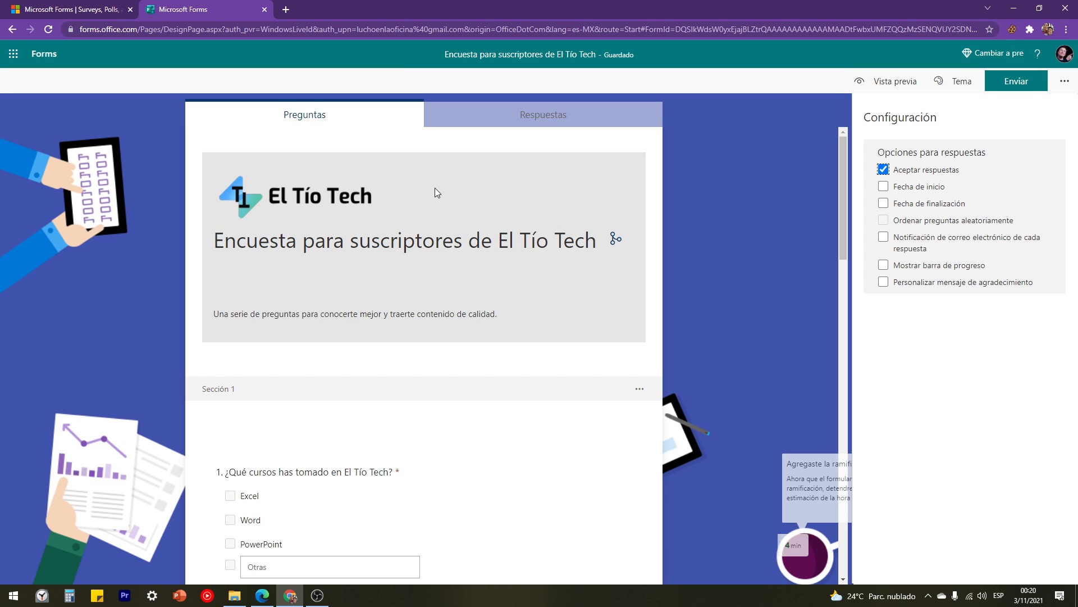
{"action": "left_click", "coordinate": [883, 187]}
{"action": "left_click", "coordinate": [884, 237]}
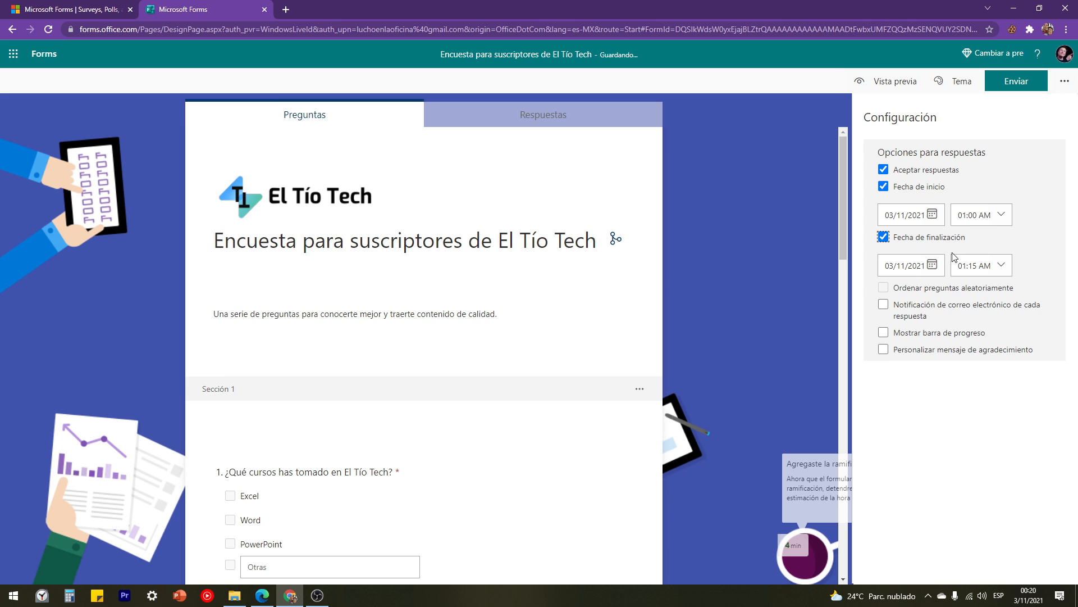
{"action": "left_click", "coordinate": [884, 186]}
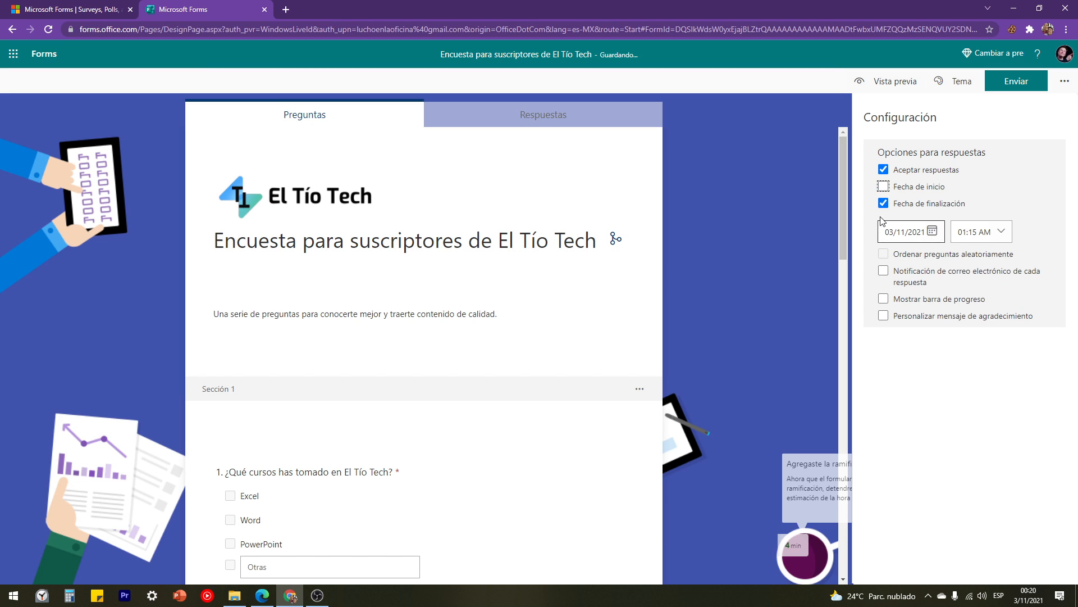
{"action": "left_click", "coordinate": [883, 203]}
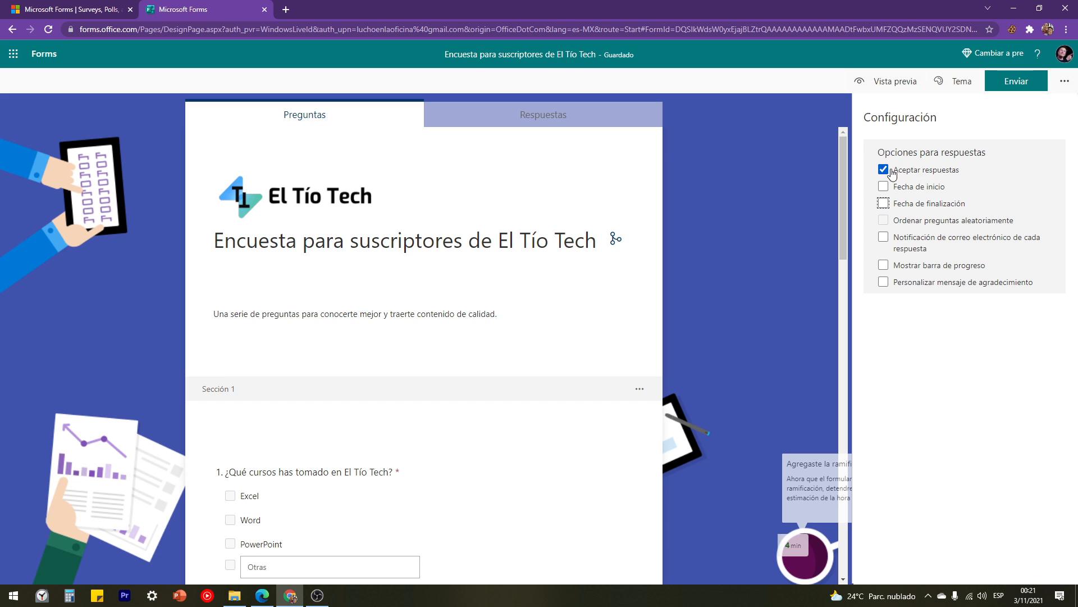
{"action": "left_click", "coordinate": [885, 171]}
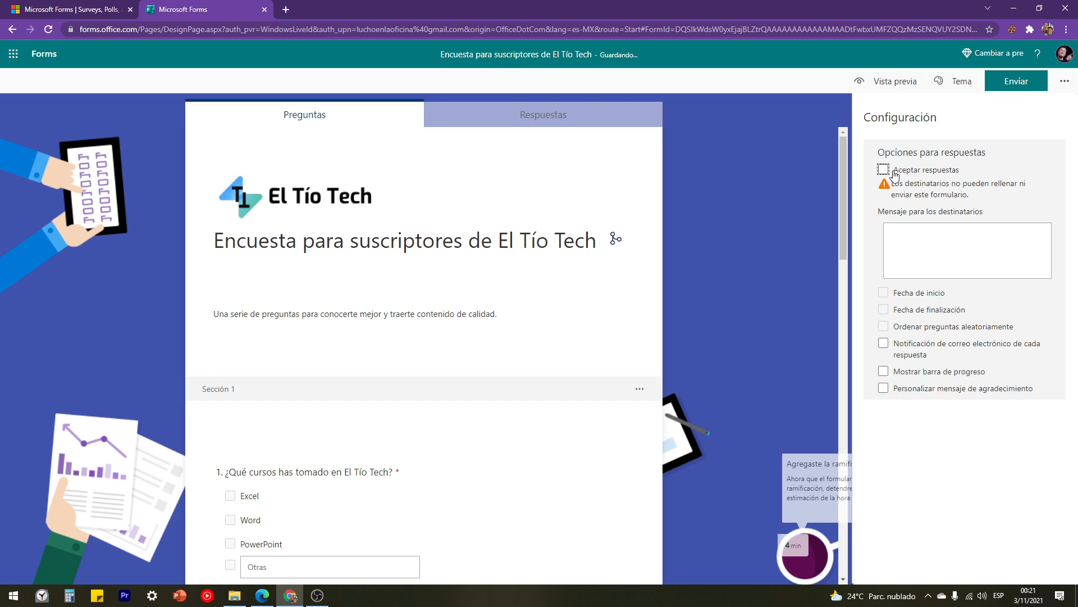
{"action": "left_click", "coordinate": [894, 171]}
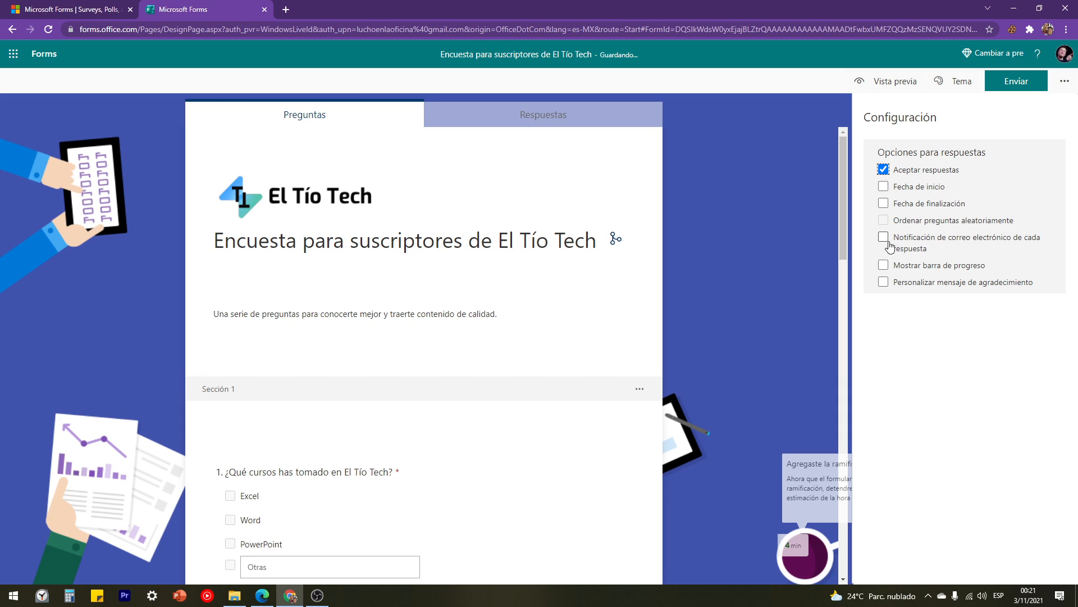
Enable email notification of each response and the progress bar in the form's settings.
{"action": "left_click", "coordinate": [884, 238]}
{"action": "left_click", "coordinate": [883, 270]}
{"action": "scroll", "coordinate": [655, 280], "scroll_direction": "down", "scroll_amount": 3}
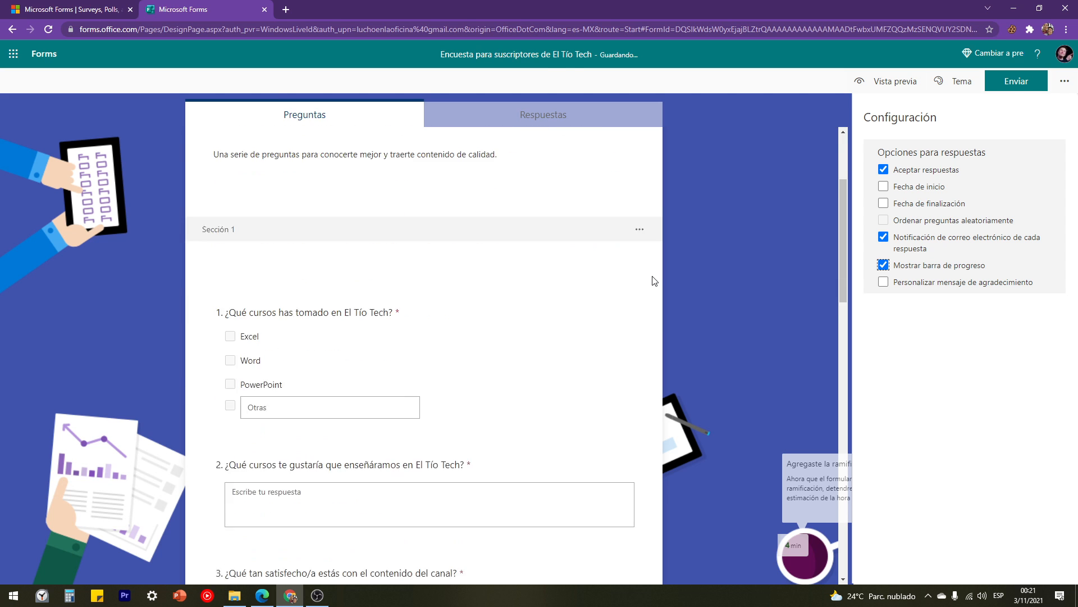
{"action": "scroll", "coordinate": [655, 281], "scroll_direction": "up", "scroll_amount": 3}
Preview the form as a respondent, marking Excel and Word in question 1 and giving a star rating in question 3.
{"action": "left_click", "coordinate": [894, 81]}
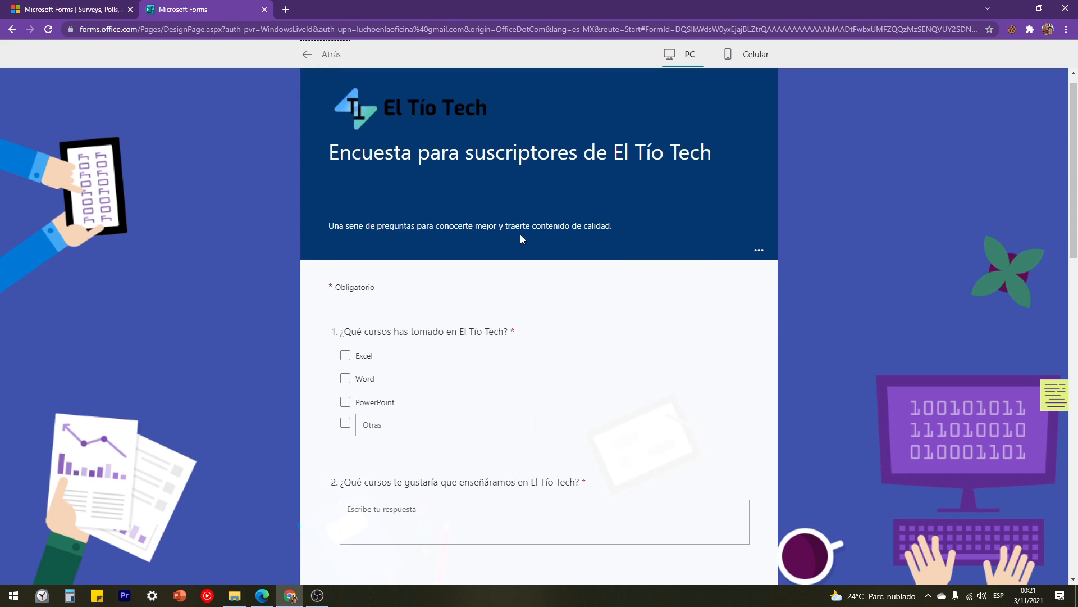
{"action": "scroll", "coordinate": [520, 234], "scroll_direction": "down", "scroll_amount": 3}
{"action": "left_click", "coordinate": [346, 203]}
{"action": "left_click", "coordinate": [362, 228]}
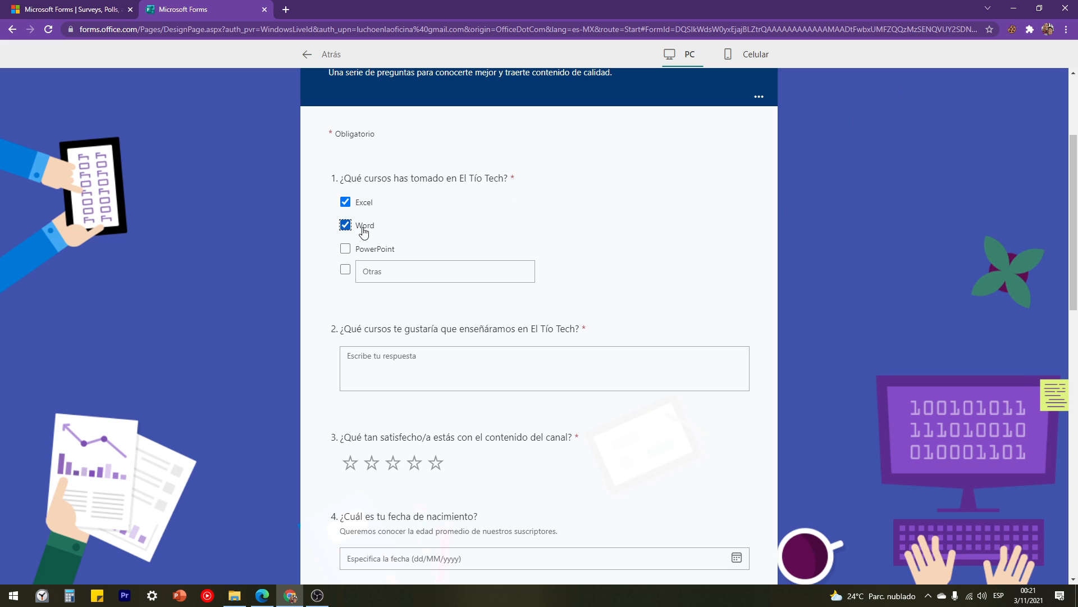
{"action": "scroll", "coordinate": [363, 232], "scroll_direction": "down", "scroll_amount": 6}
{"action": "left_click", "coordinate": [434, 120]}
In the preview, rate Análisis de datos as Básico and Contabilidad as Intermedio, check the progress bar, and return to the form editor.
{"action": "scroll", "coordinate": [427, 180], "scroll_direction": "down", "scroll_amount": 4}
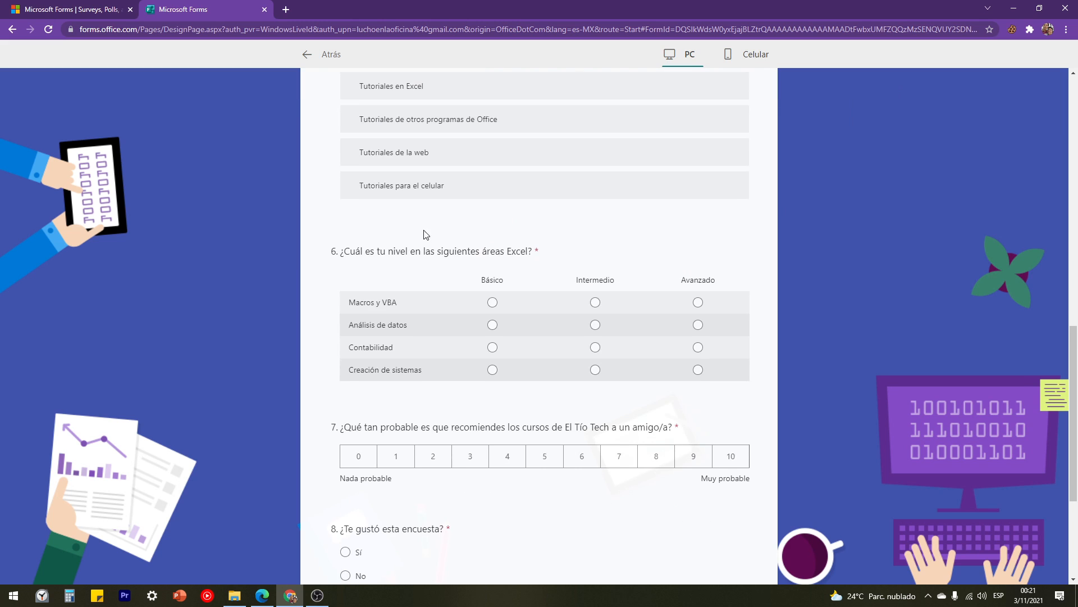
{"action": "scroll", "coordinate": [475, 197], "scroll_direction": "down", "scroll_amount": 3}
{"action": "left_click", "coordinate": [492, 156]}
{"action": "left_click", "coordinate": [595, 179]}
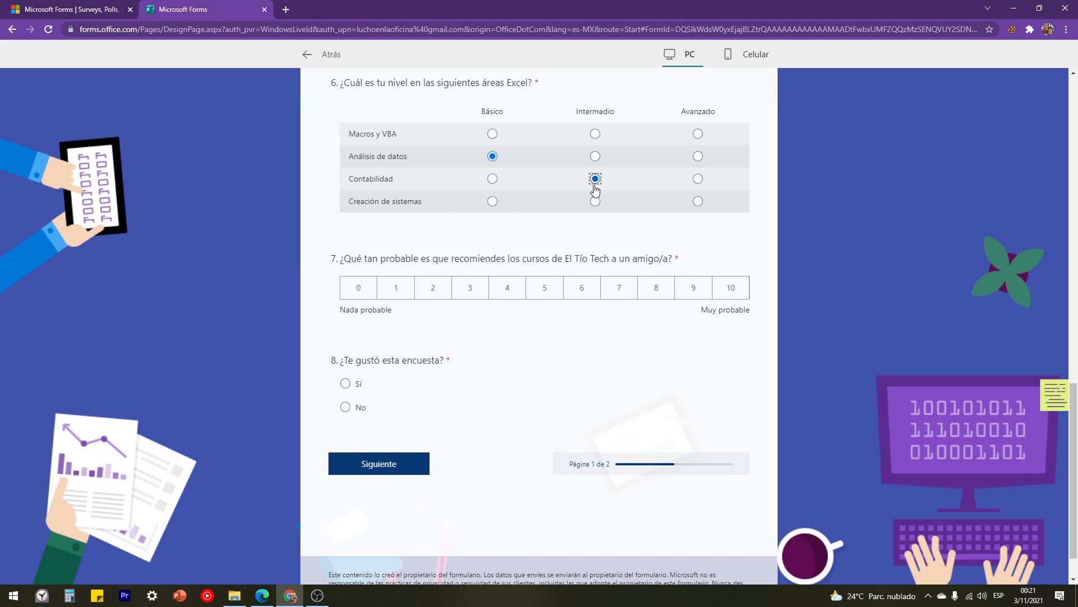
{"action": "scroll", "coordinate": [565, 294], "scroll_direction": "up", "scroll_amount": 4}
{"action": "scroll", "coordinate": [565, 295], "scroll_direction": "up", "scroll_amount": 8}
{"action": "left_click", "coordinate": [309, 55]}
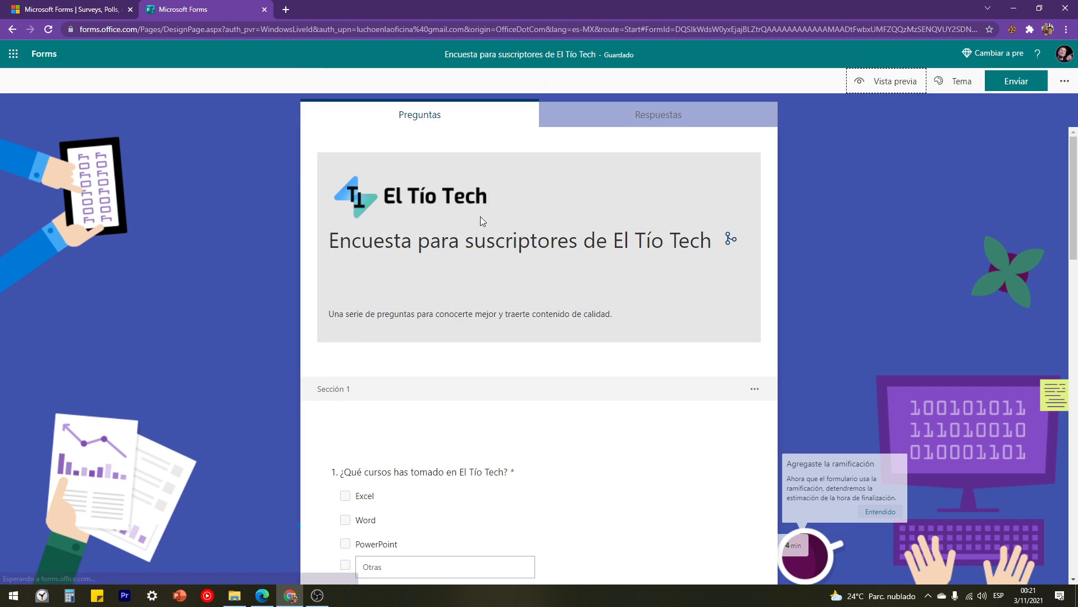
Customize the thank-you message to read "Se envió tu respuesta. Muchas gracias por participar." and disable email notification of each response.
{"action": "left_click", "coordinate": [1064, 81]}
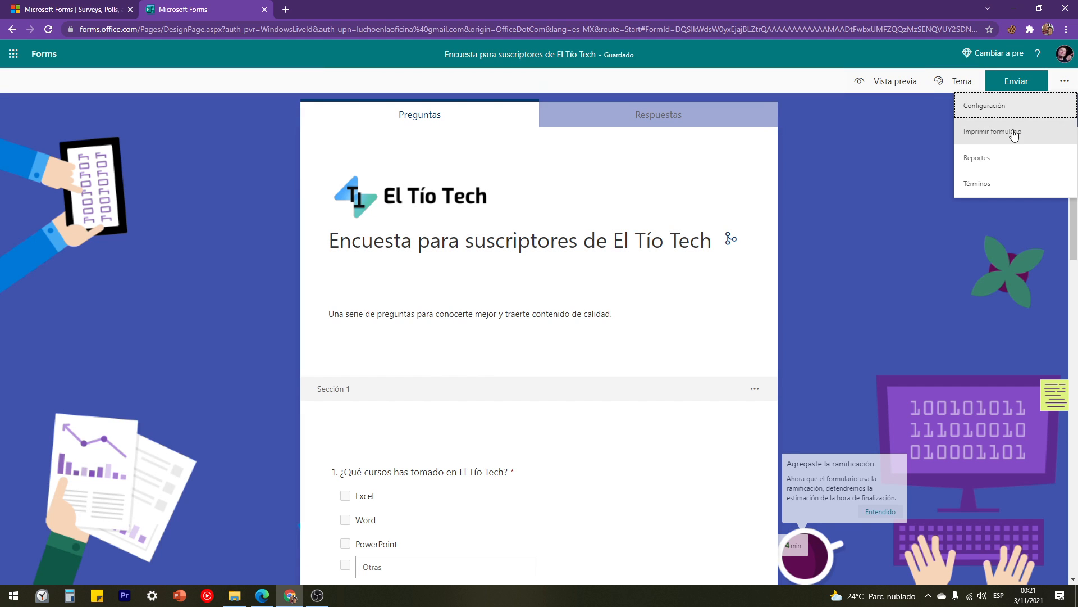
{"action": "left_click", "coordinate": [1001, 108]}
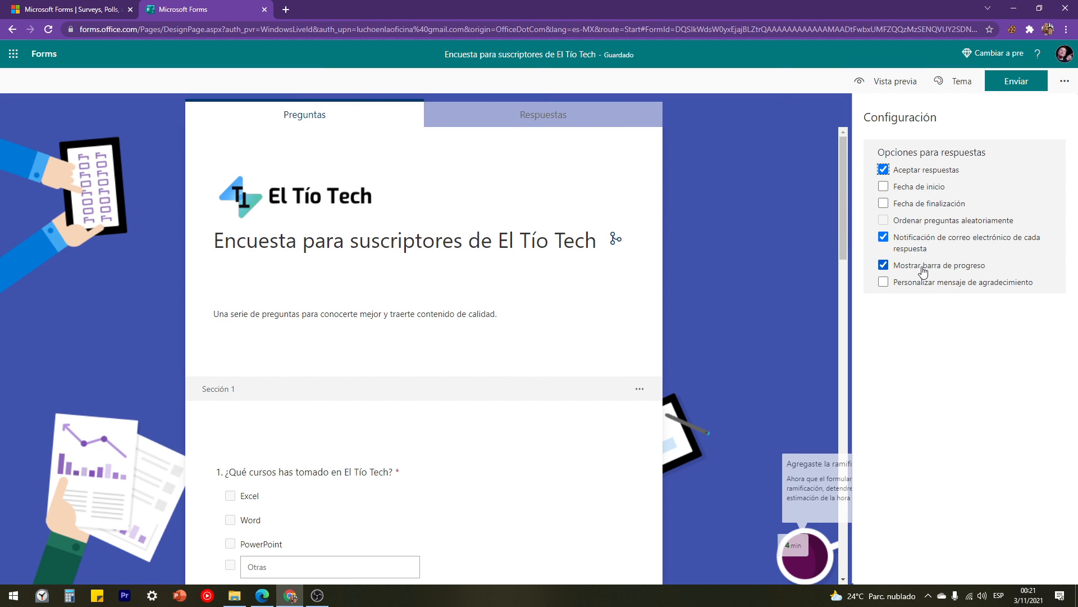
{"action": "left_click", "coordinate": [891, 285]}
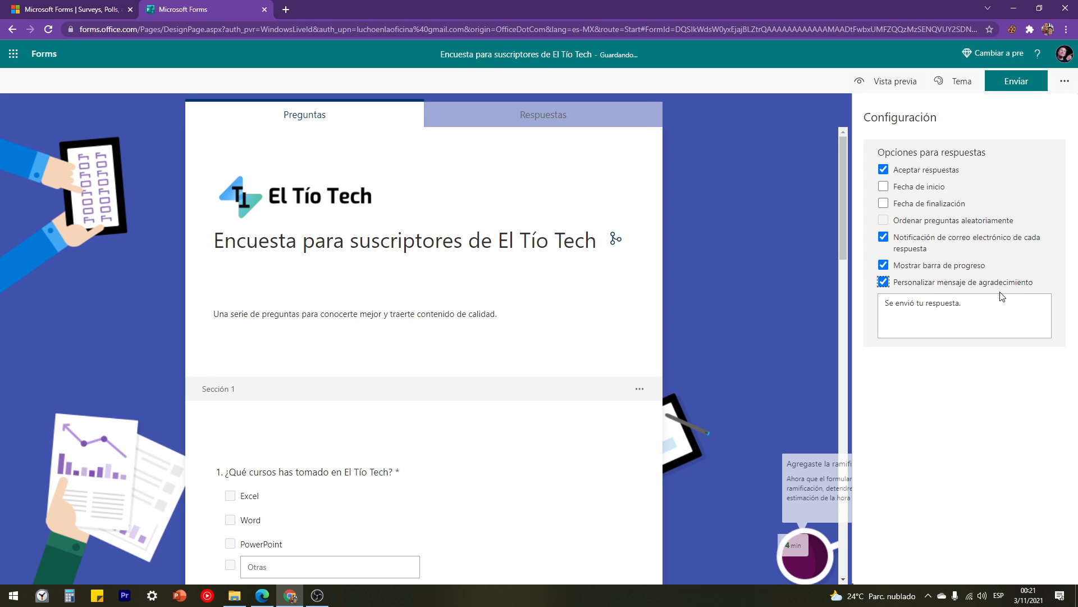
{"action": "scroll", "coordinate": [525, 319], "scroll_direction": "down", "scroll_amount": 2}
{"action": "scroll", "coordinate": [515, 354], "scroll_direction": "up", "scroll_amount": 2}
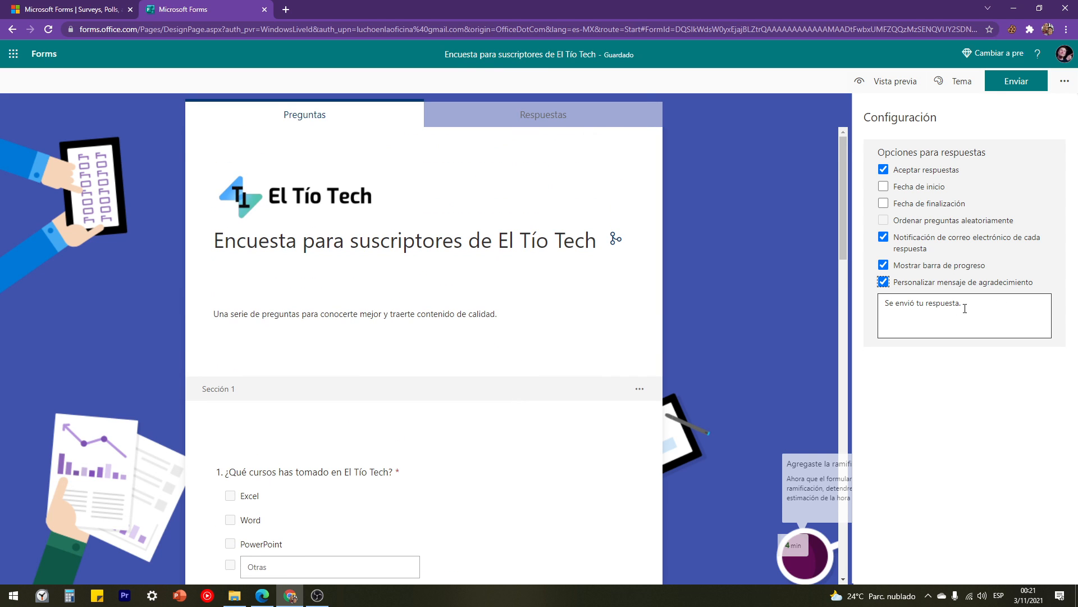
{"action": "left_click_drag", "start_coordinate": [967, 304], "coordinate": [866, 306]}
{"action": "left_click", "coordinate": [966, 304]}
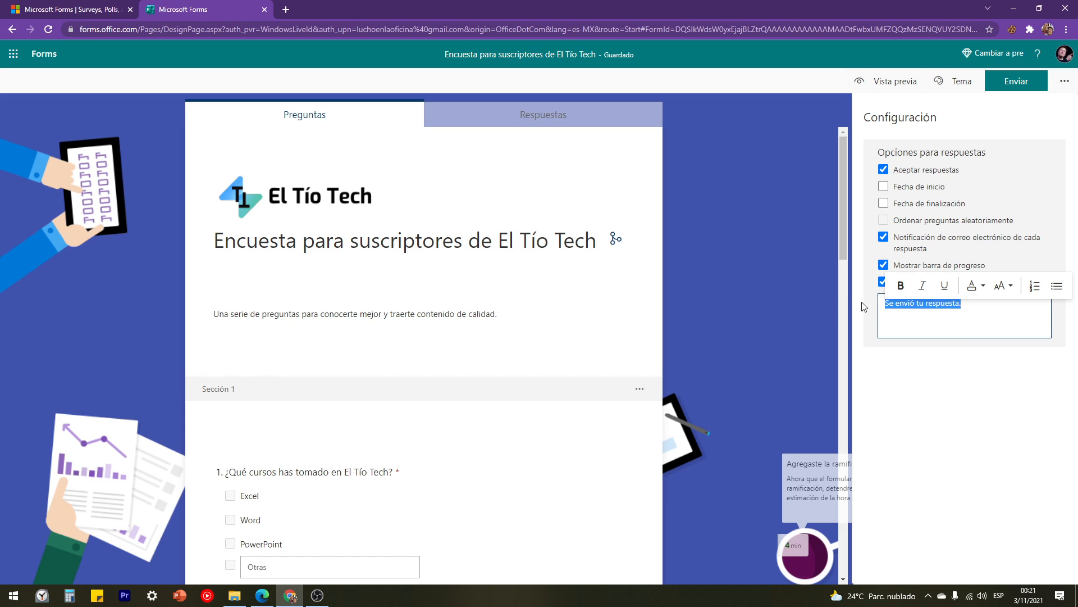
{"action": "left_click", "coordinate": [957, 303]}
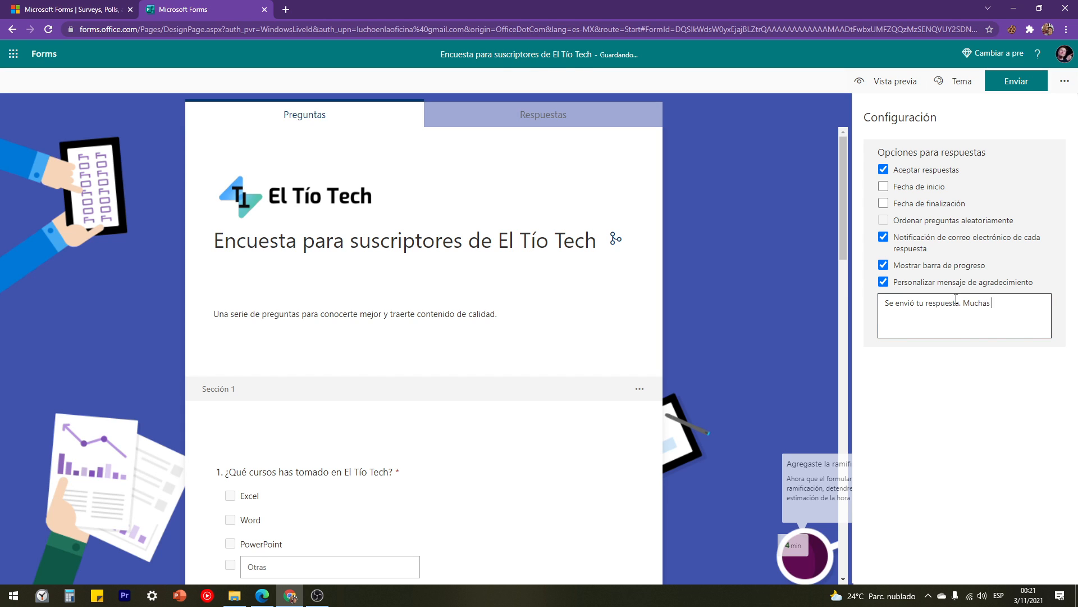
{"action": "type", "text": "Muchas gracias por participar."}
{"action": "left_click", "coordinate": [884, 240]}
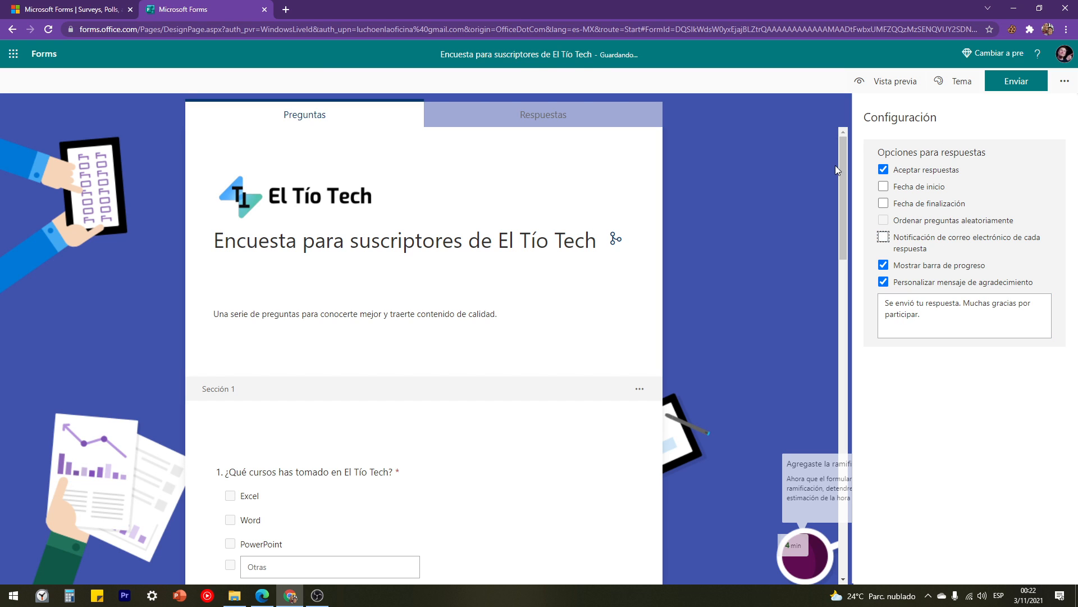
Copy the form's shortened response link and display the QR code for sharing it.
{"action": "left_click", "coordinate": [1028, 79]}
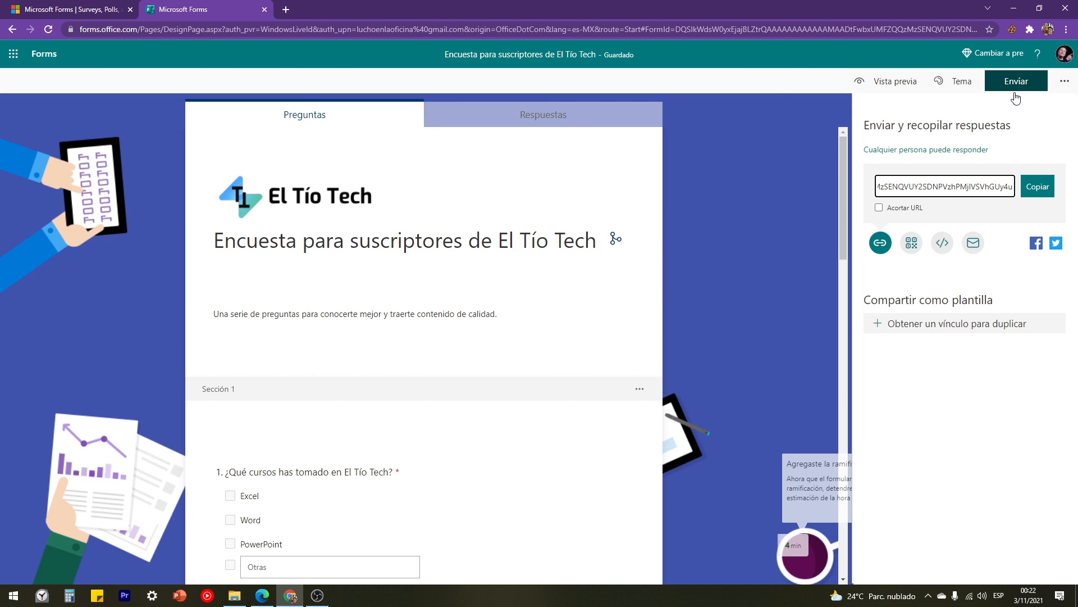
{"action": "left_click", "coordinate": [879, 209]}
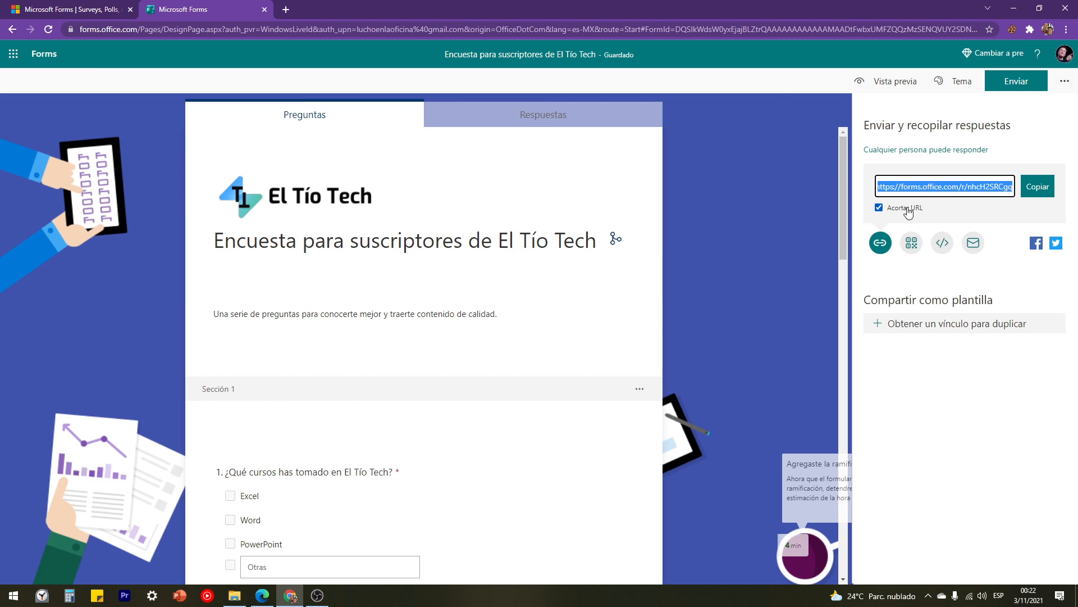
{"action": "left_click", "coordinate": [955, 203]}
{"action": "left_click", "coordinate": [967, 187]}
{"action": "left_click", "coordinate": [1038, 187]}
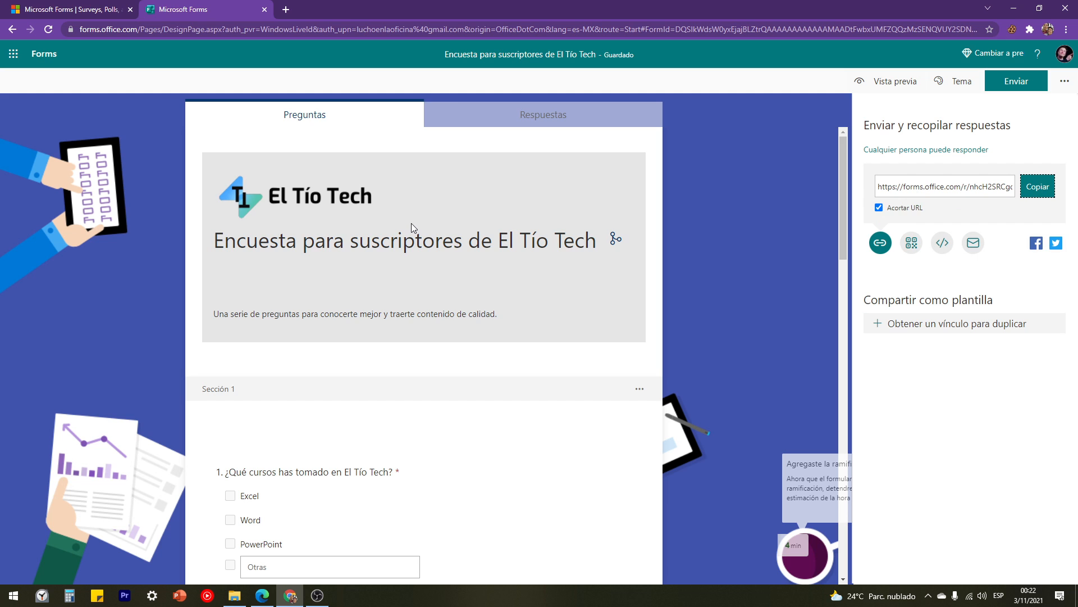
{"action": "scroll", "coordinate": [411, 224], "scroll_direction": "down", "scroll_amount": 4}
{"action": "scroll", "coordinate": [337, 222], "scroll_direction": "down", "scroll_amount": 3}
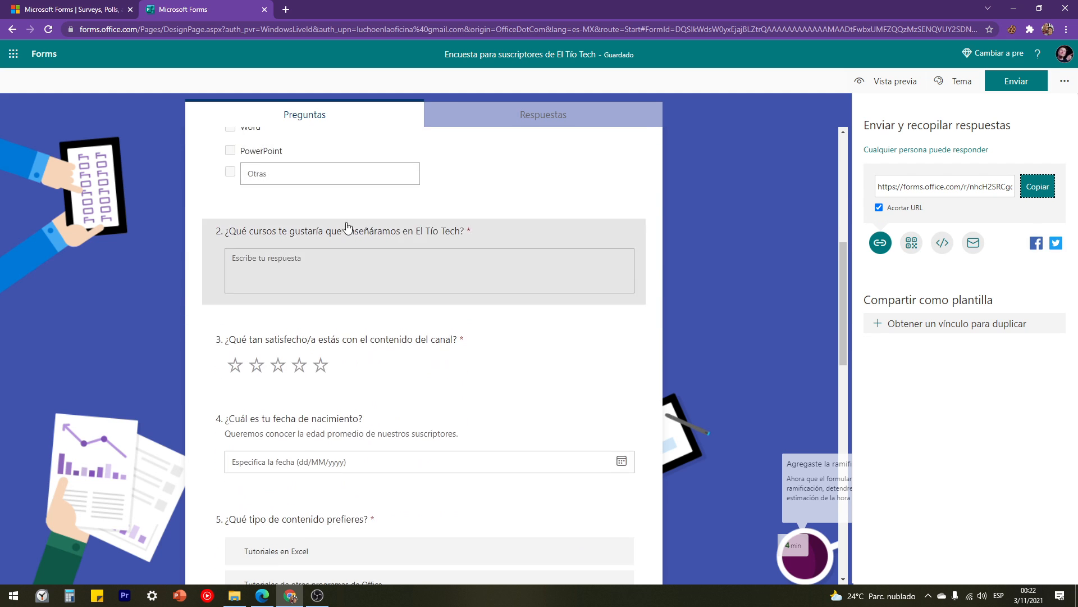
{"action": "scroll", "coordinate": [360, 229], "scroll_direction": "up", "scroll_amount": 7}
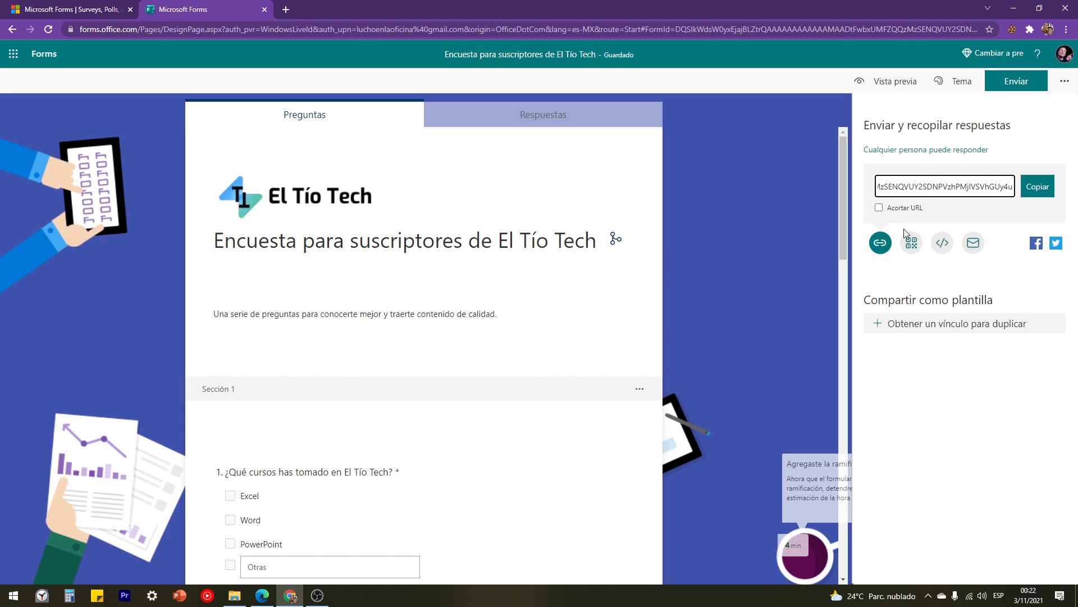
{"action": "left_click", "coordinate": [913, 245]}
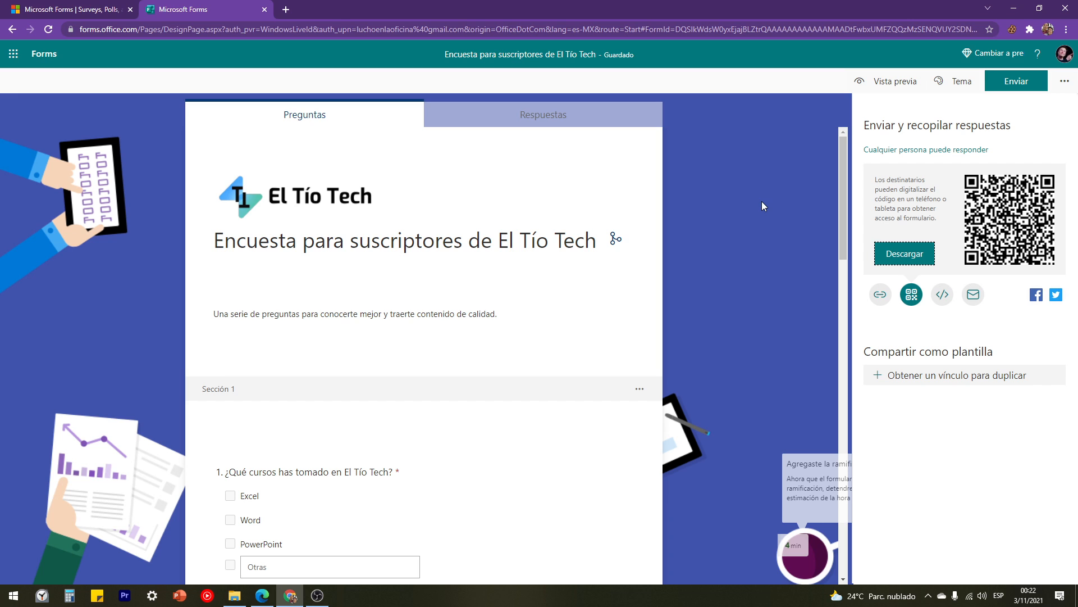
Review the form's response settings and the summary of received responses, and return to the questions.
{"action": "left_click", "coordinate": [1066, 82]}
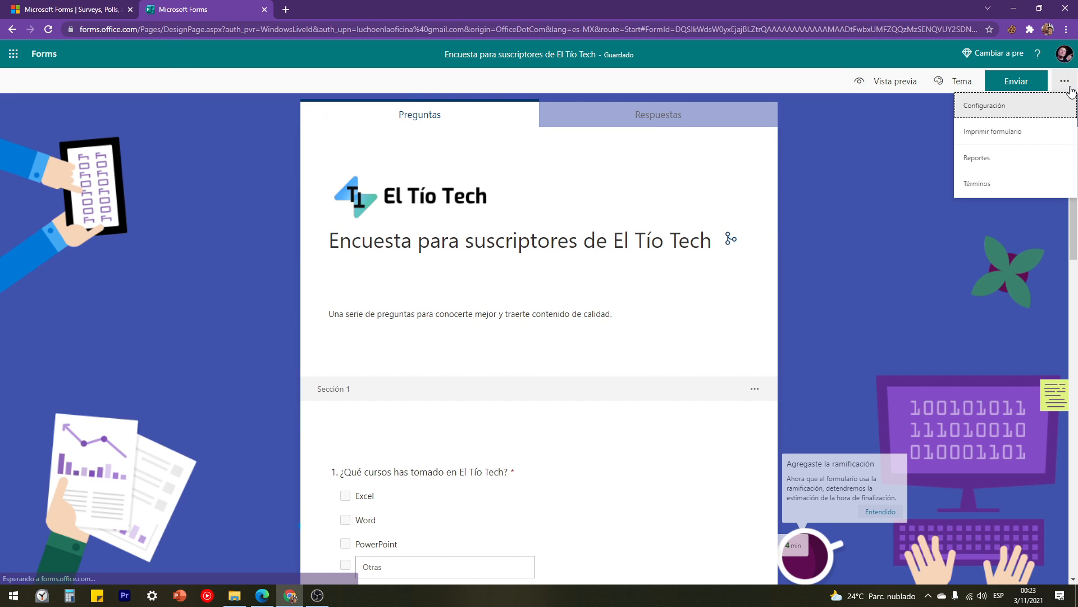
{"action": "left_click", "coordinate": [982, 160]}
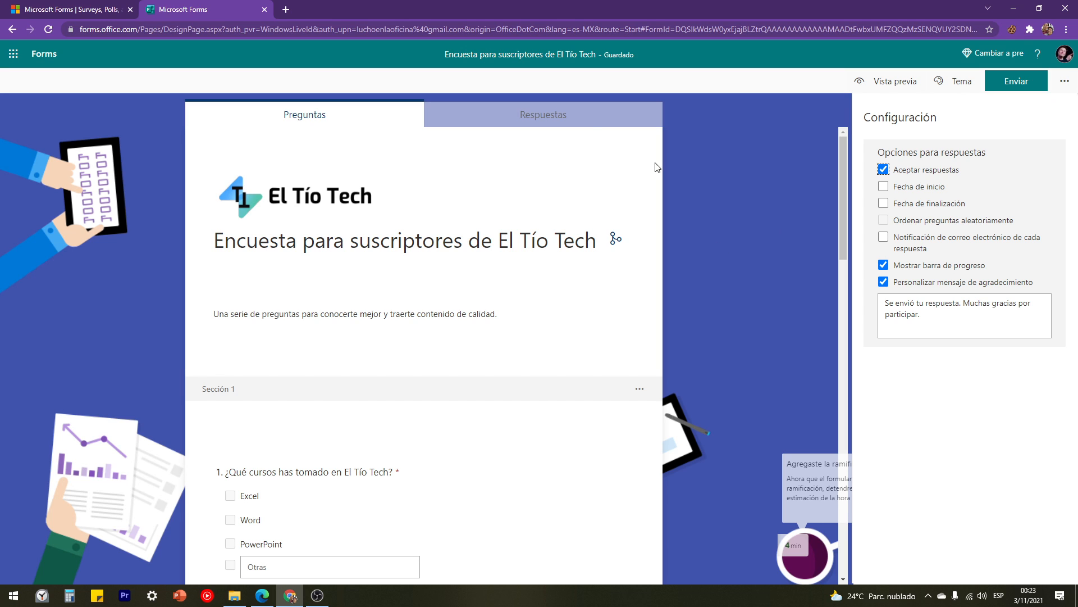
{"action": "left_click", "coordinate": [550, 116]}
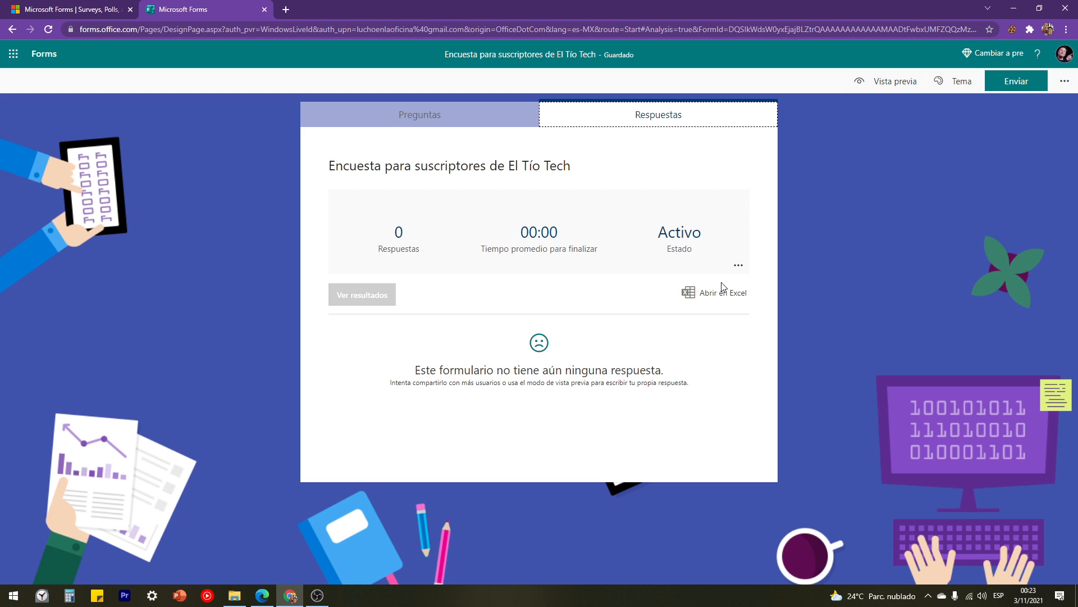
{"action": "left_click", "coordinate": [442, 118]}
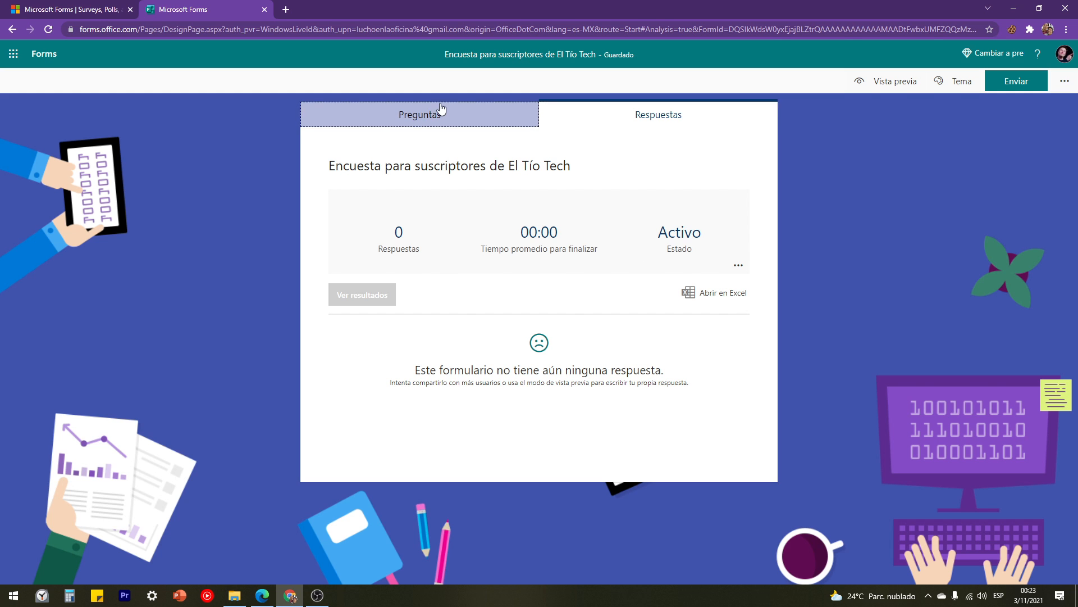
{"action": "scroll", "coordinate": [385, 331], "scroll_direction": "down", "scroll_amount": 7}
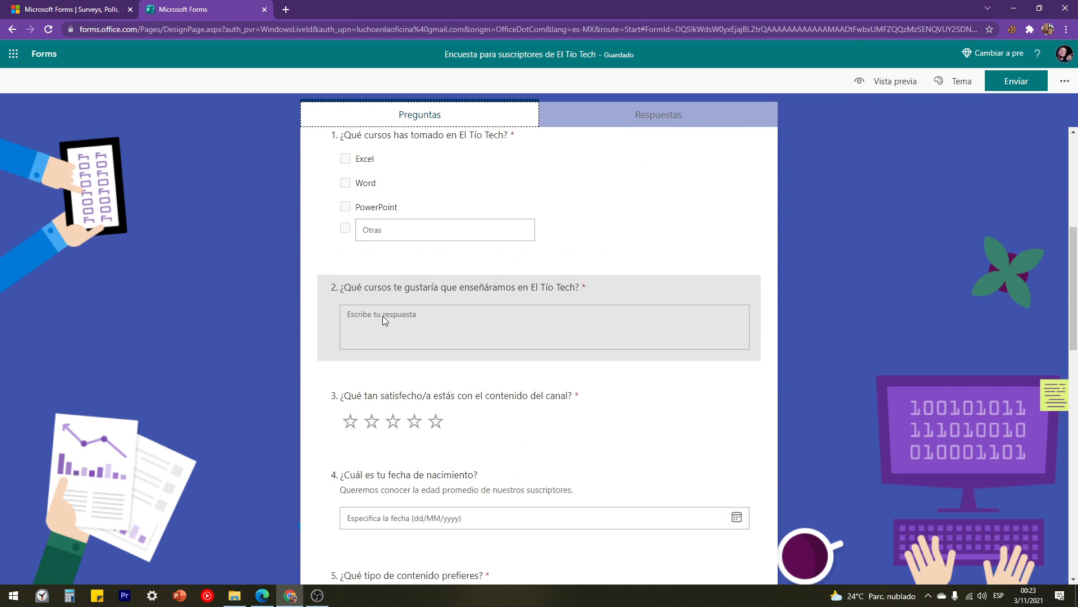
{"action": "scroll", "coordinate": [383, 315], "scroll_direction": "up", "scroll_amount": 7}
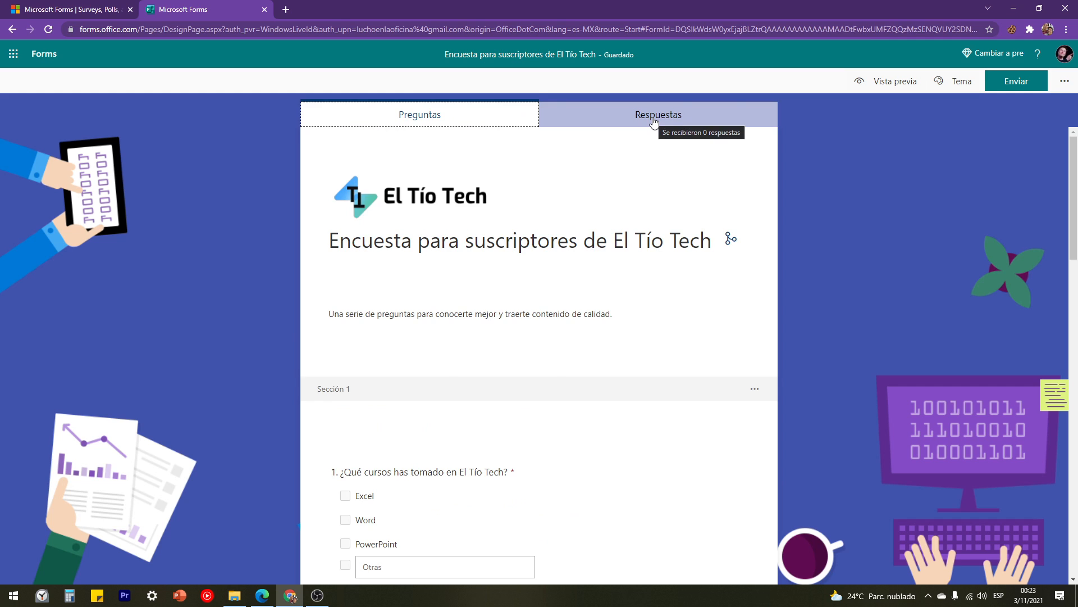
{"action": "left_click", "coordinate": [653, 121]}
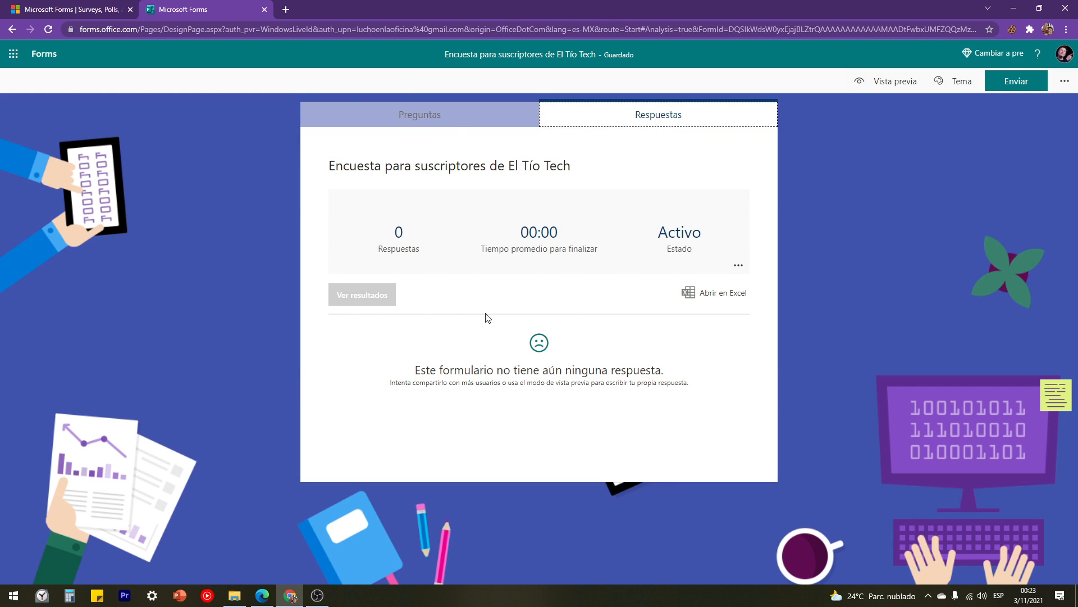
{"action": "left_click", "coordinate": [444, 126]}
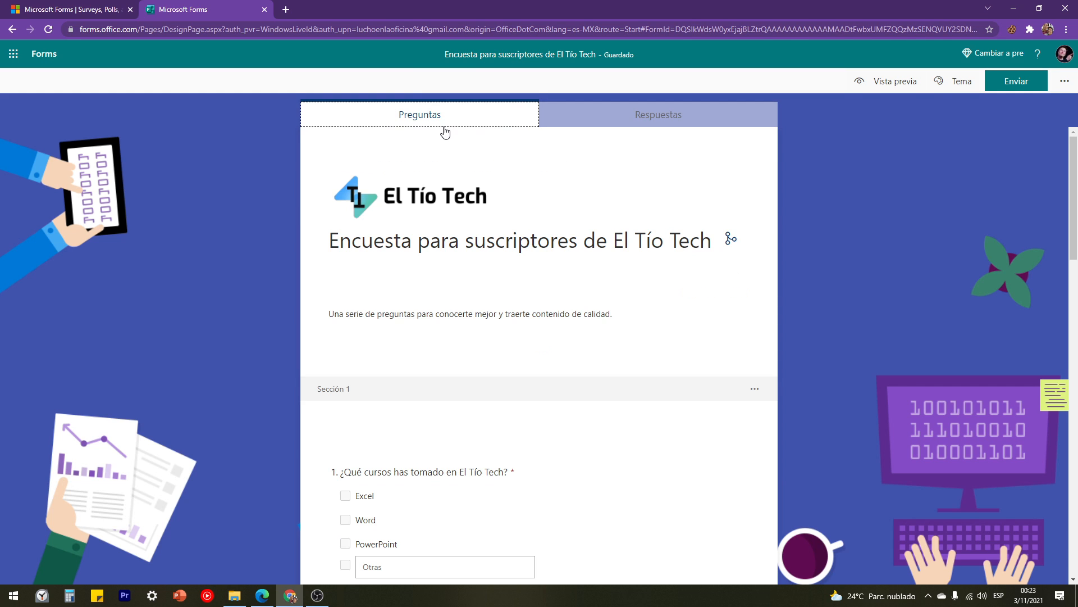